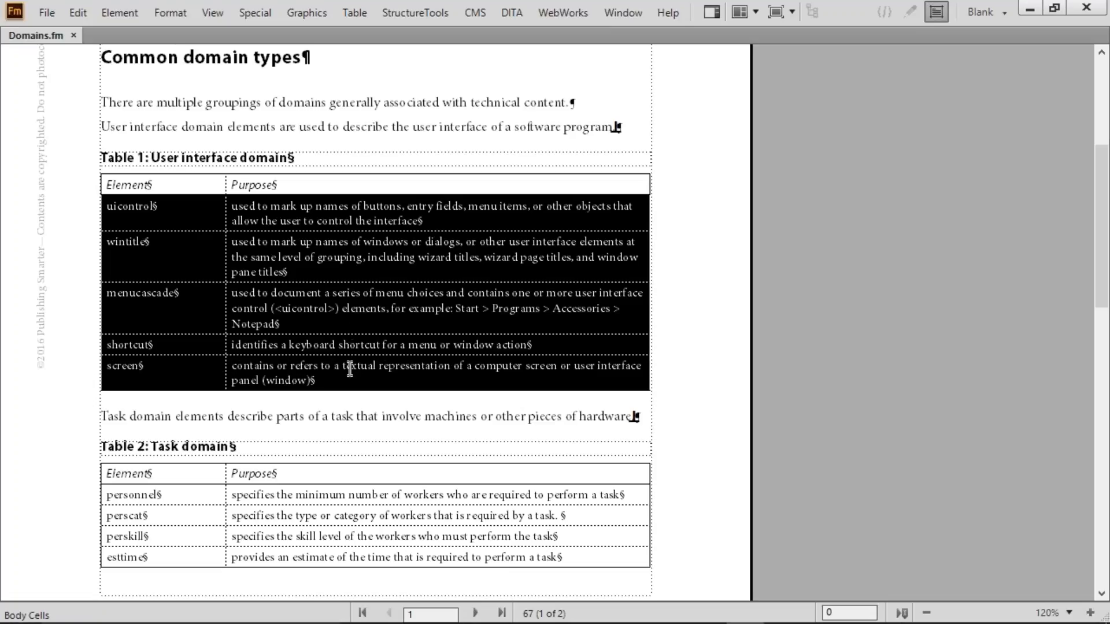
Step: Select Table 1's Element column, its Purpose column, and the wintitle row's Purpose cell in turn
drag(191, 187, 191, 245)
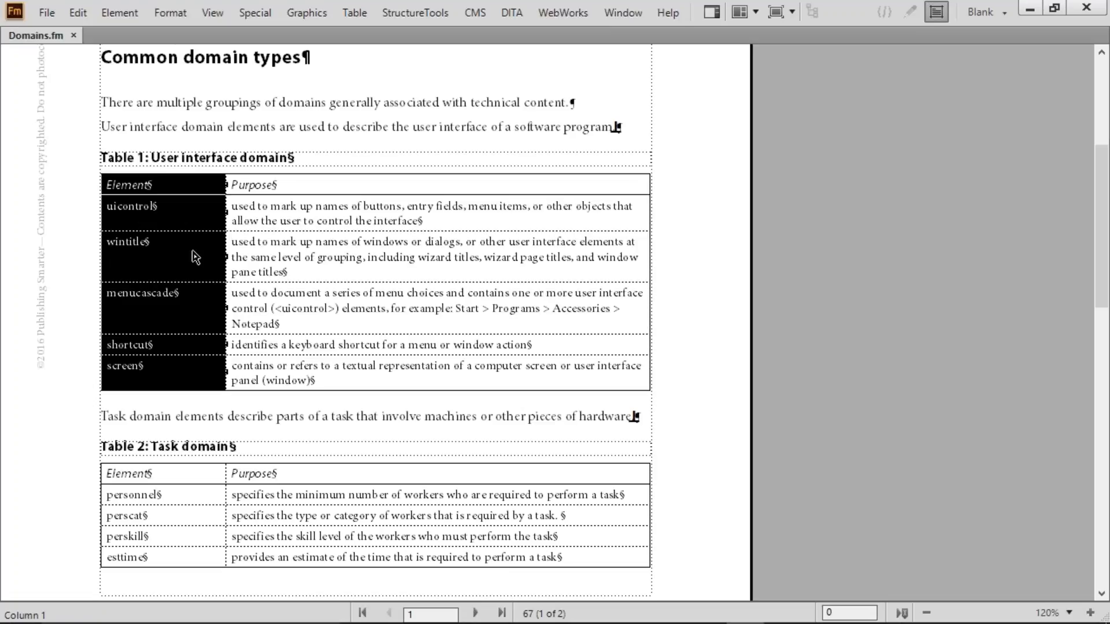
drag(283, 189, 287, 242)
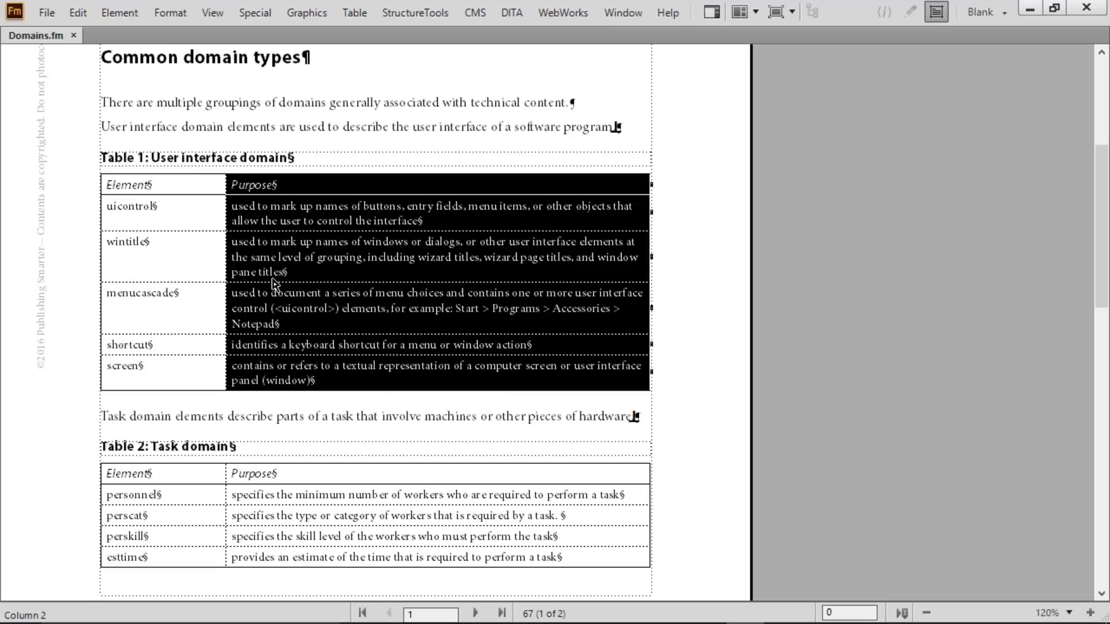
click(278, 263)
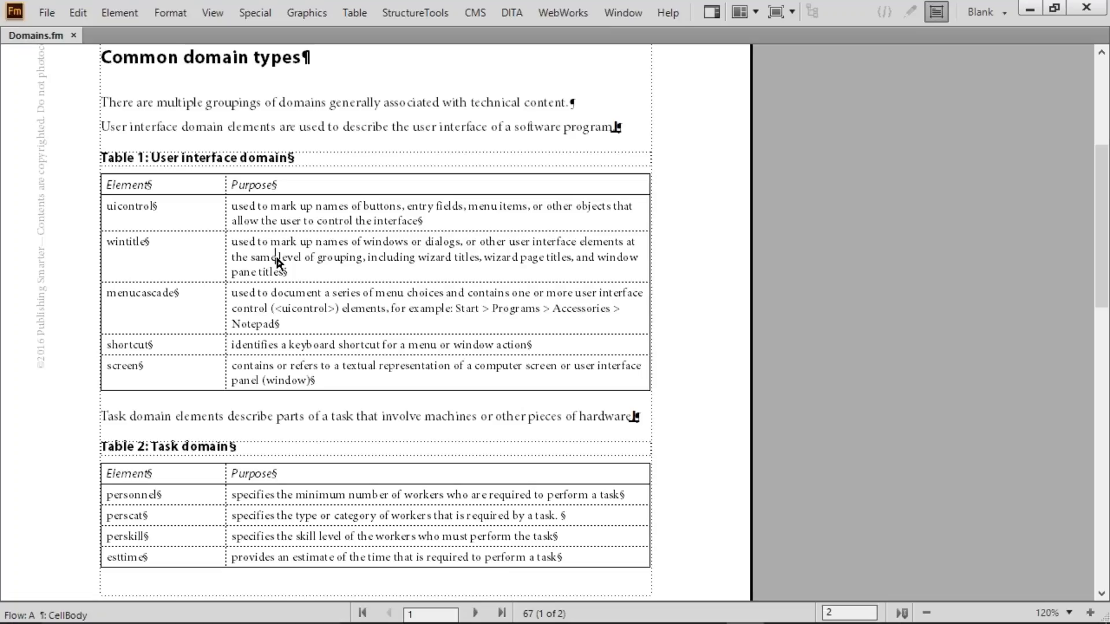
ctrl+click(277, 263)
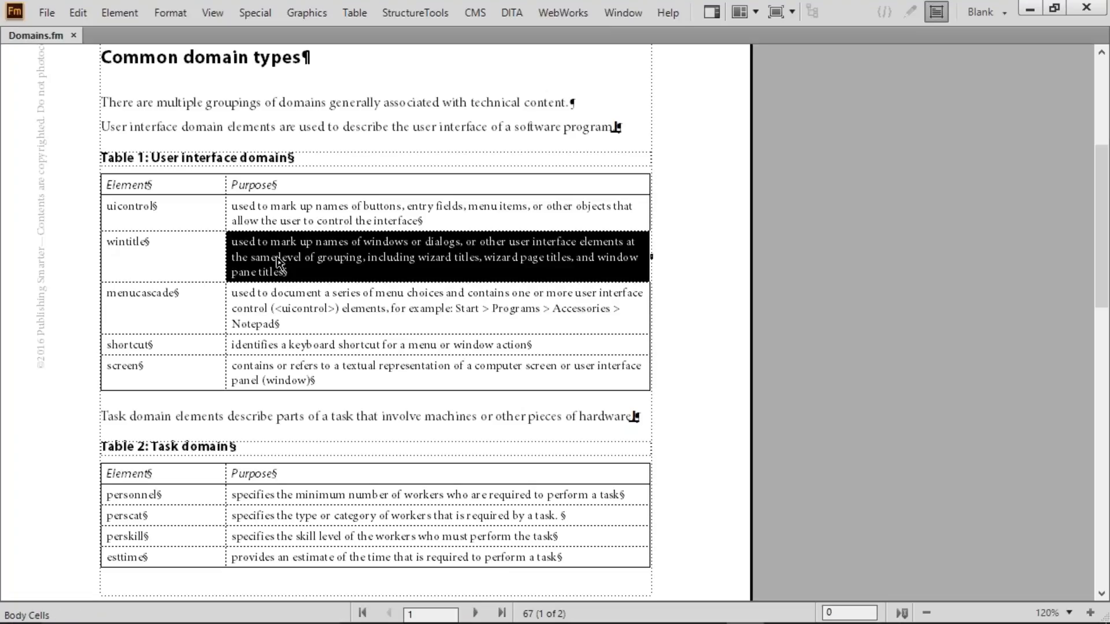
Step: Inspect the paragraph formats of Table 1's title and body cells in the Paragraph Designer
drag(173, 157, 206, 158)
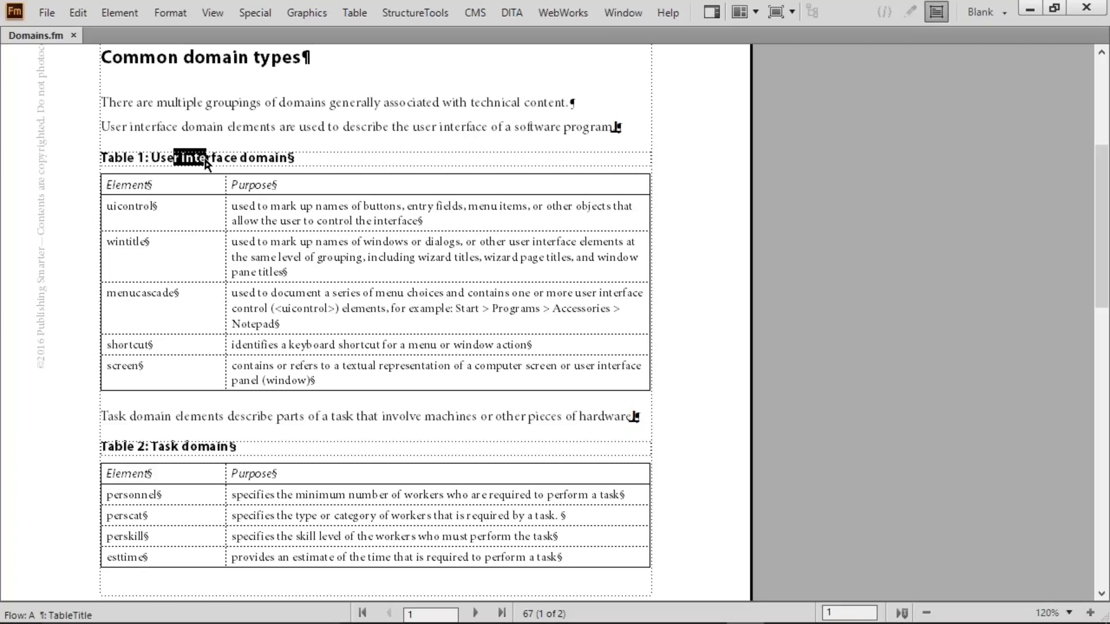
key(ctrl+m)
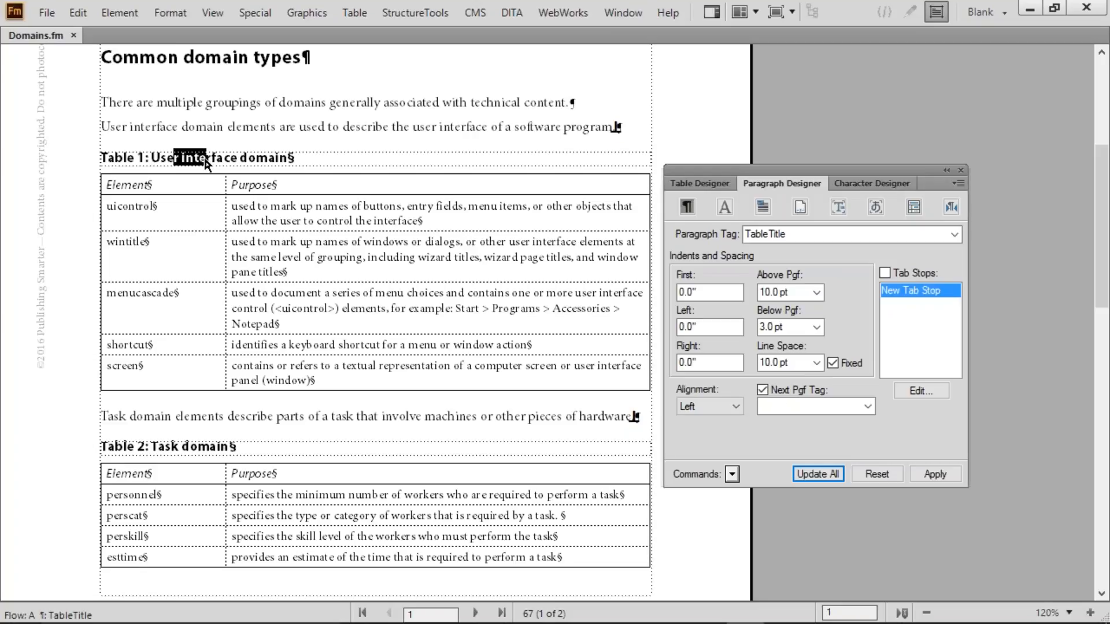
click(796, 227)
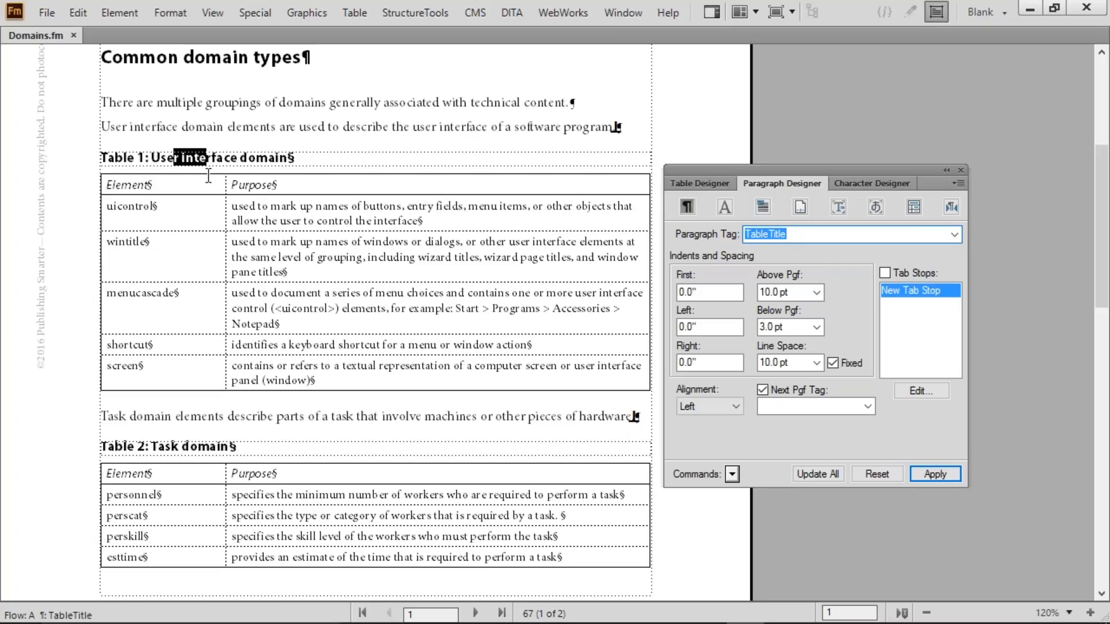
drag(176, 186, 288, 306)
click(256, 185)
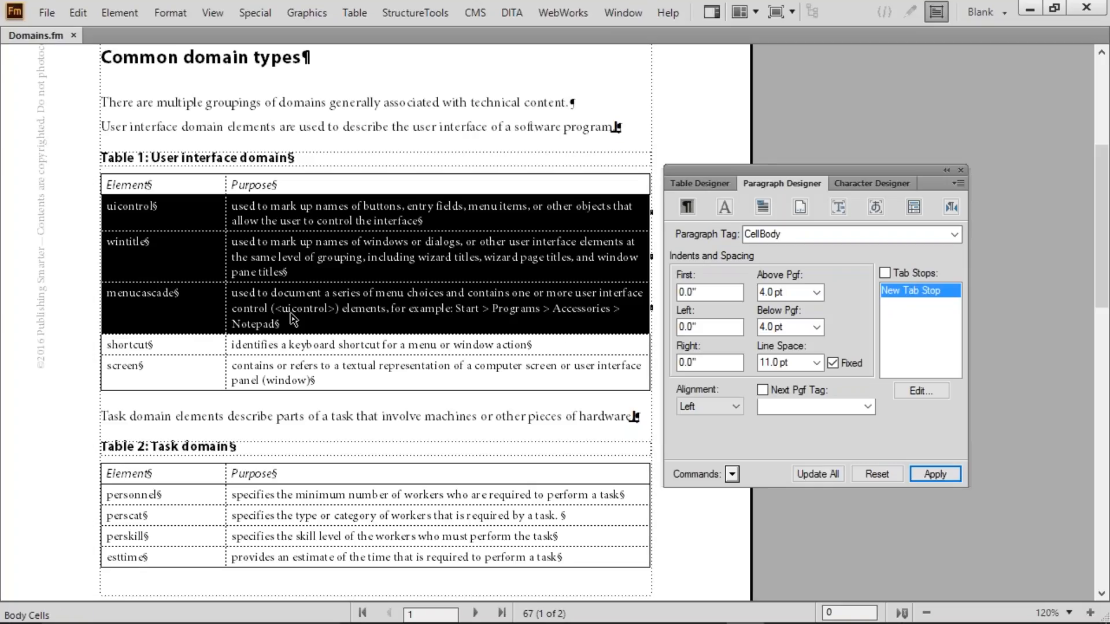
click(292, 318)
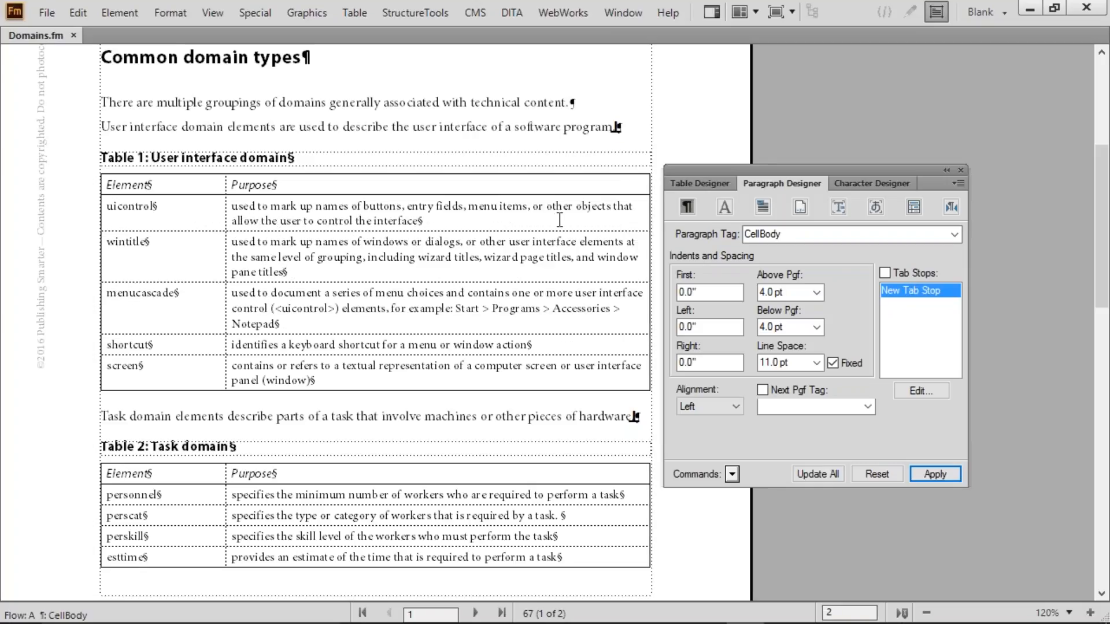
Step: Open the Table Designer for Table 1 and view the list of available table tags
click(700, 186)
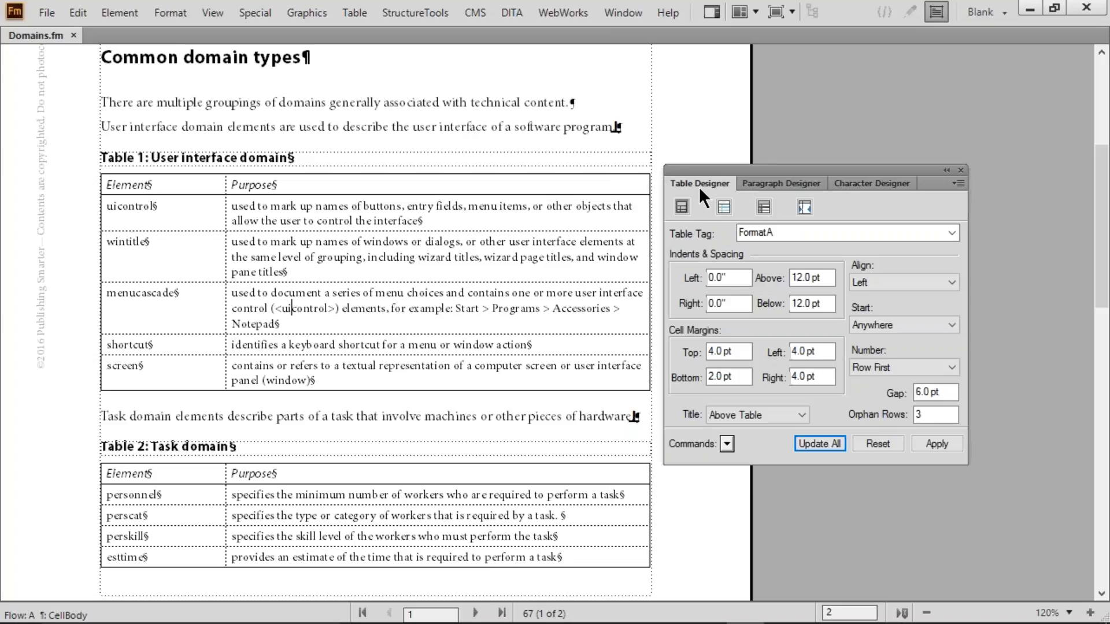
click(959, 170)
click(357, 14)
mouse_move(372, 118)
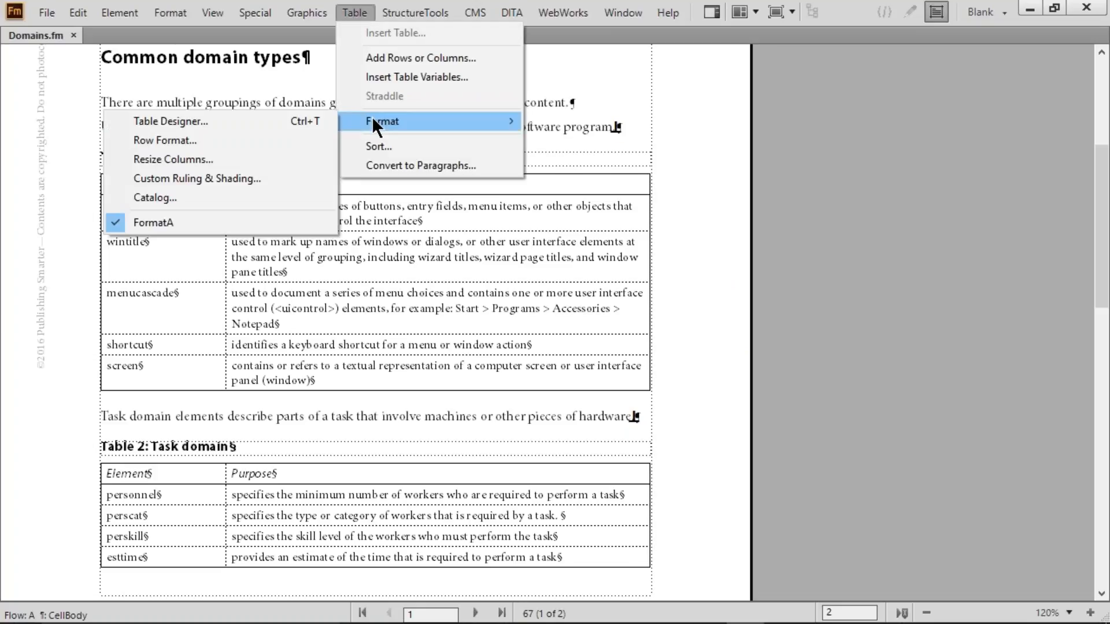
click(203, 121)
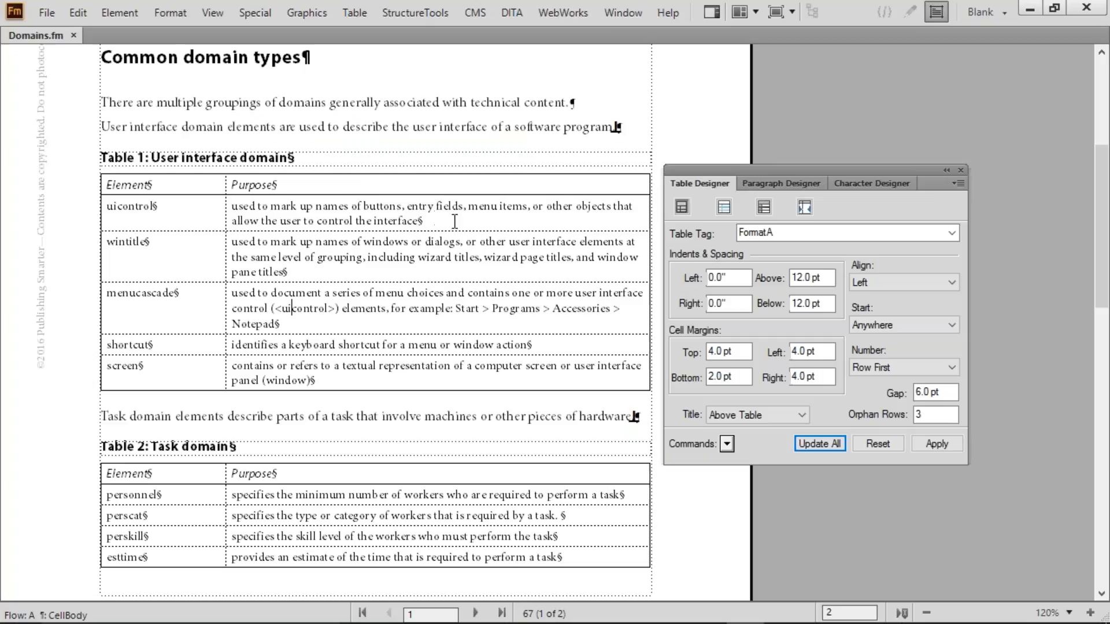
click(953, 233)
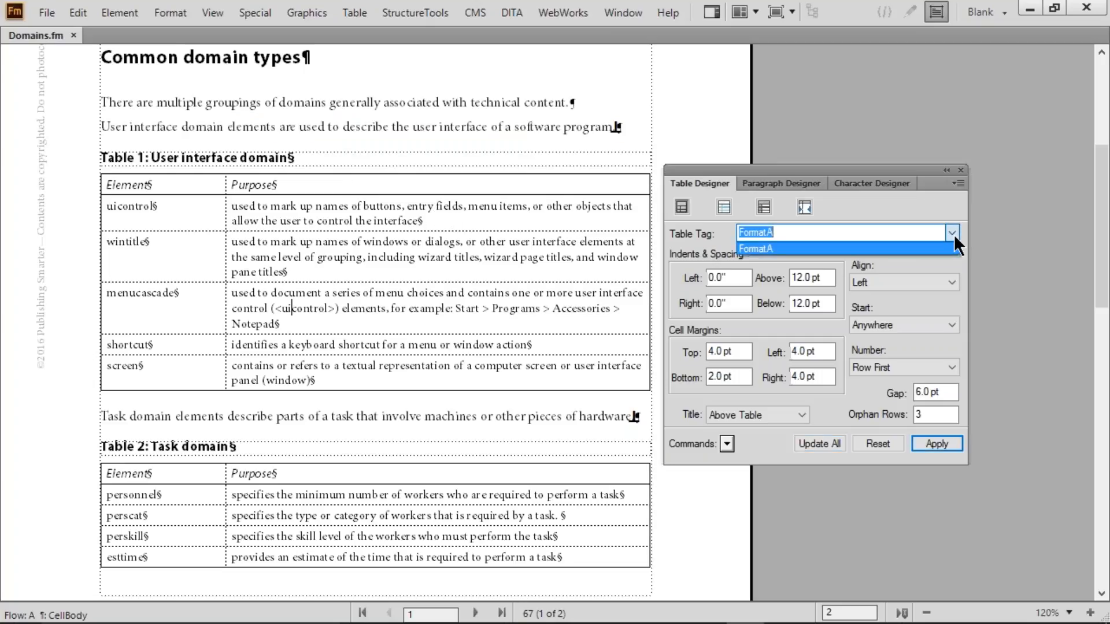
click(953, 232)
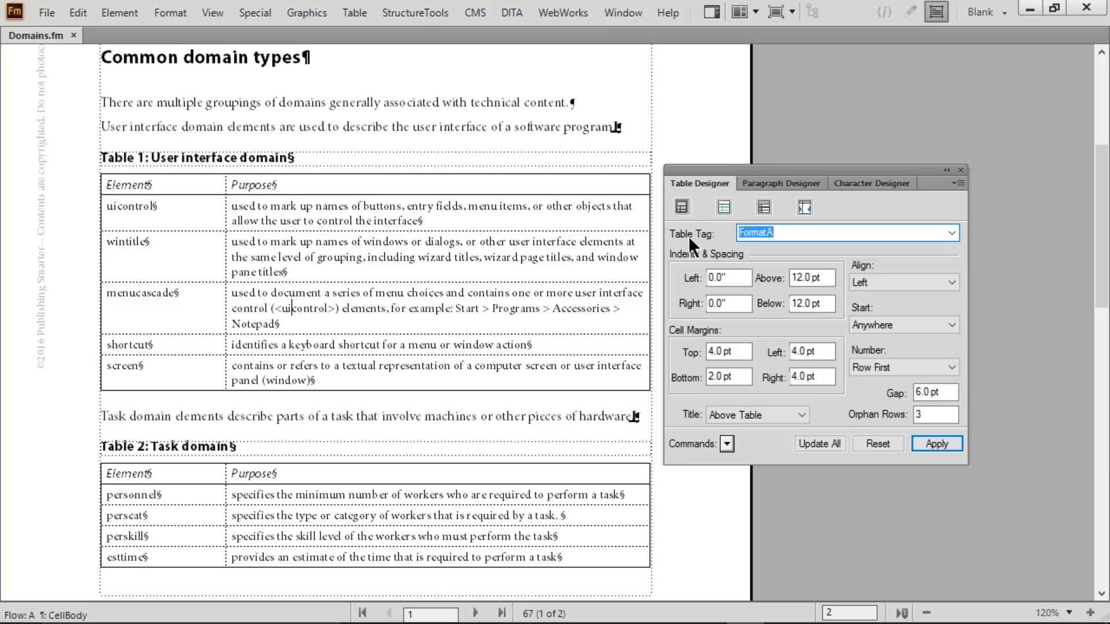
Step: Review the FormatA table format's basic, ruling, shading and direction properties, ending on the basic properties
click(685, 209)
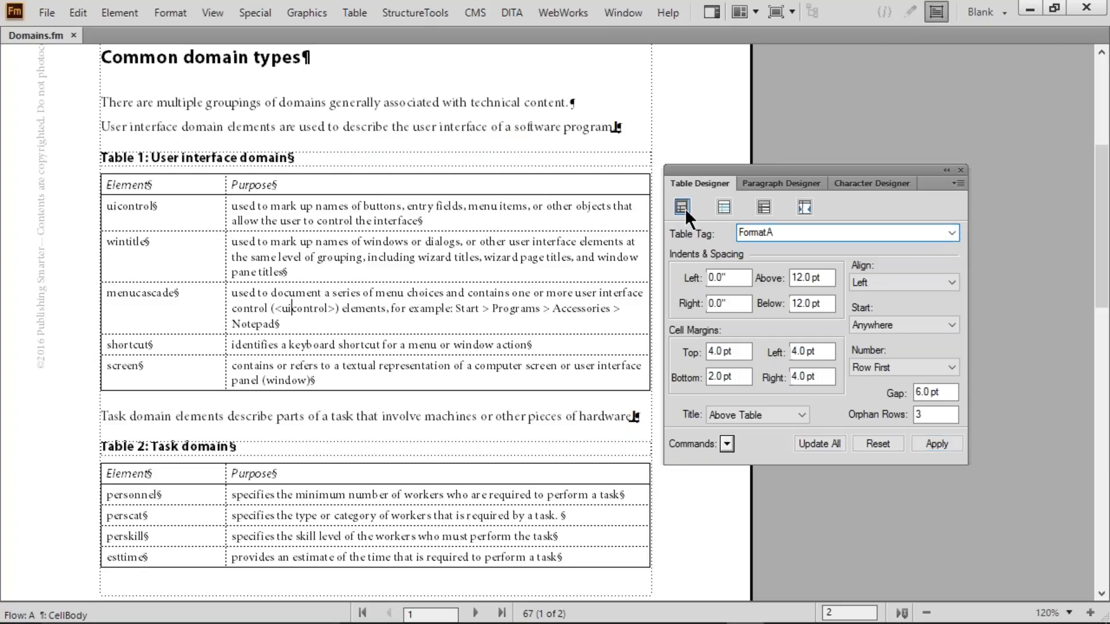
click(721, 209)
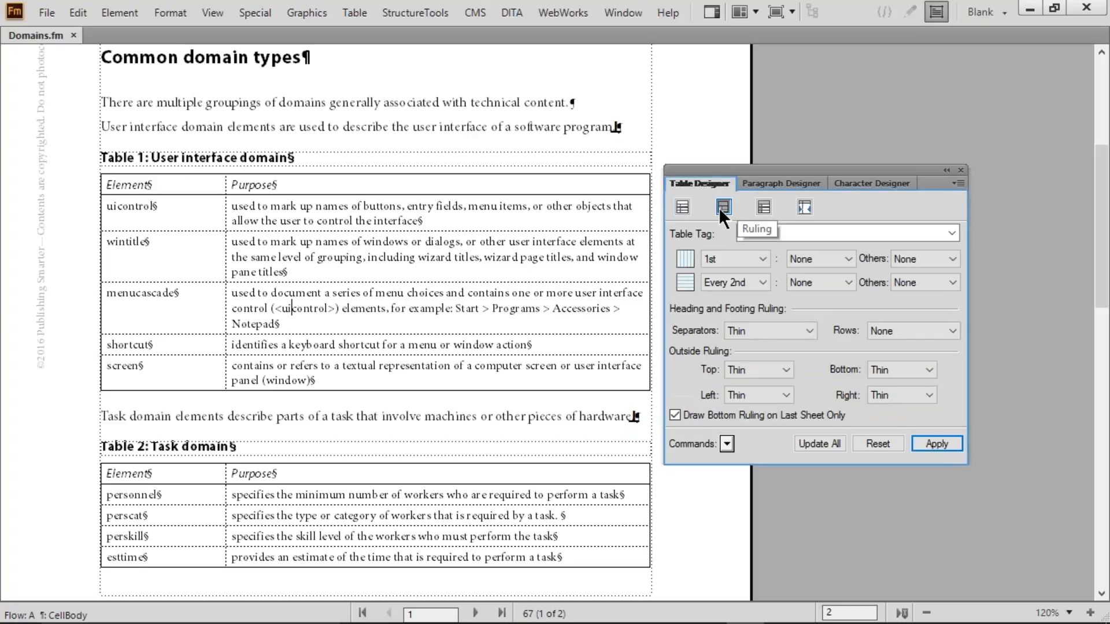
click(766, 207)
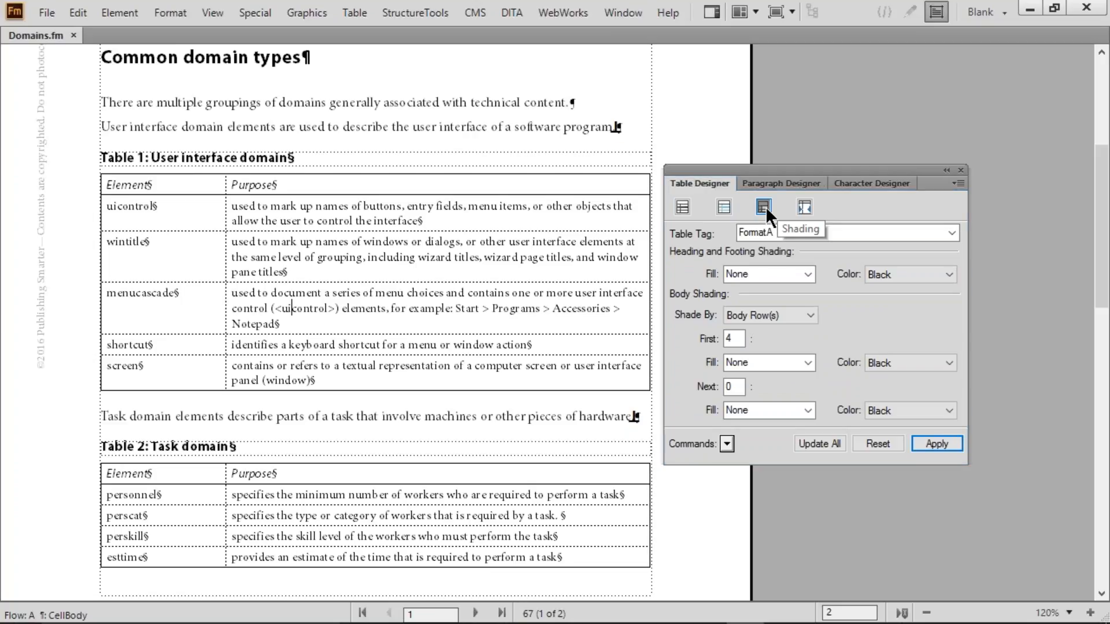
click(805, 207)
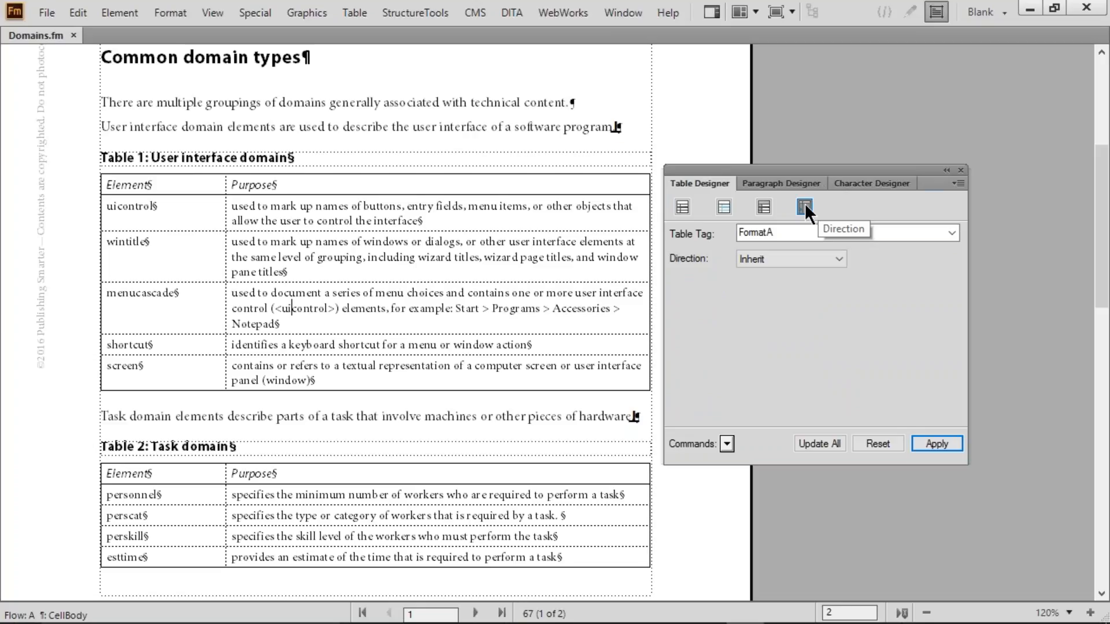
click(680, 208)
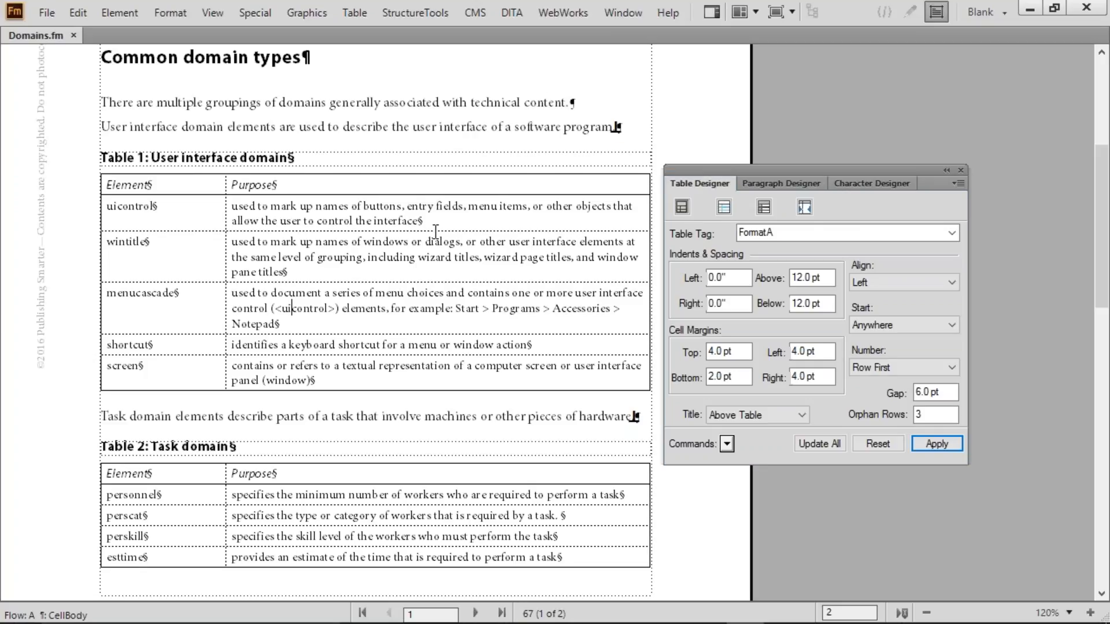
Step: Hide the borders and text symbols in the document view
click(377, 256)
click(223, 13)
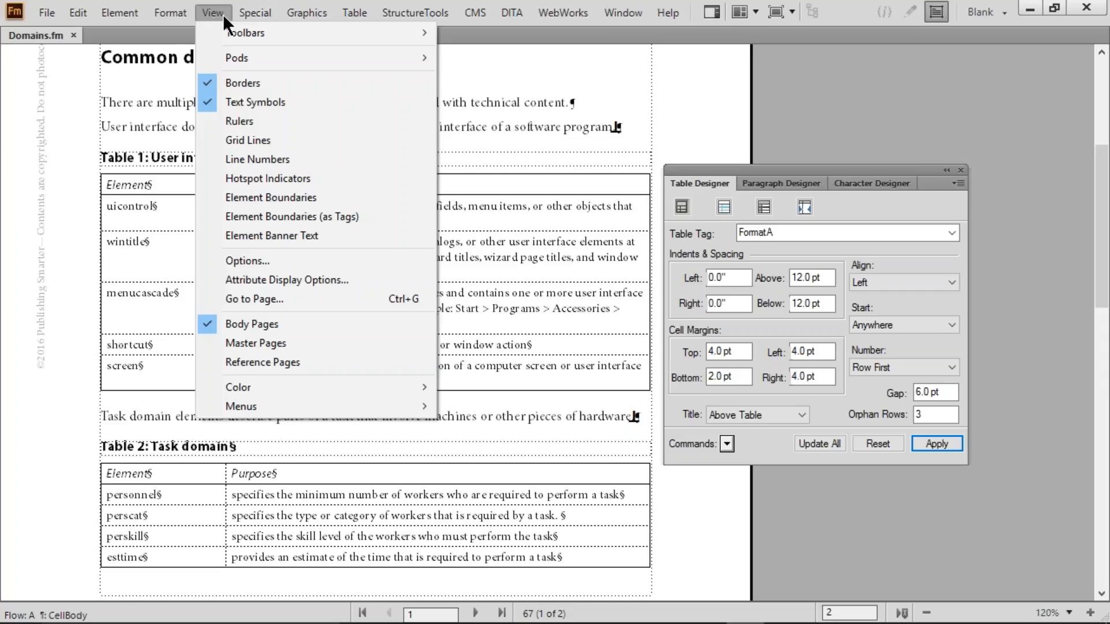
click(254, 89)
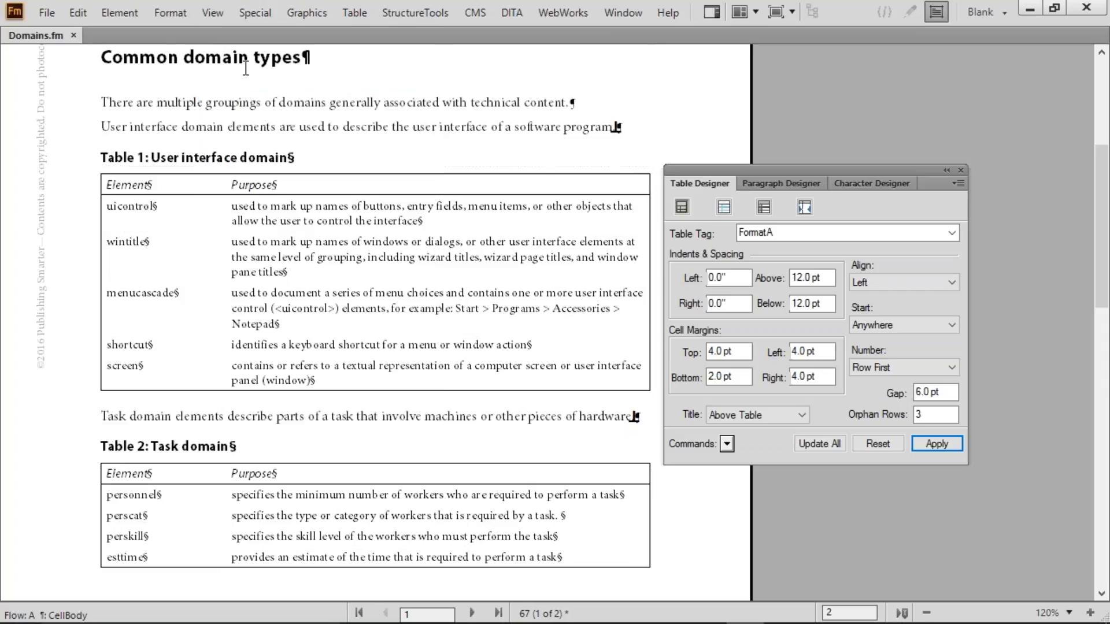
click(216, 16)
click(270, 95)
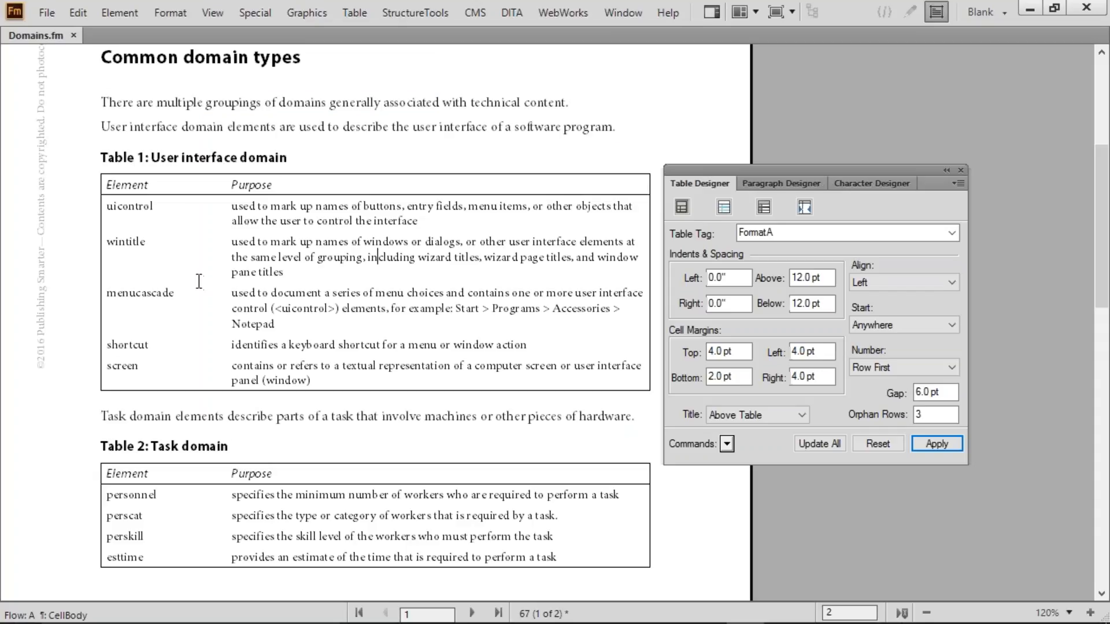
Step: Duplicate all five body rows of Table 1, from uicontrol to screen, inserting the copies above the current rows
drag(161, 228, 328, 373)
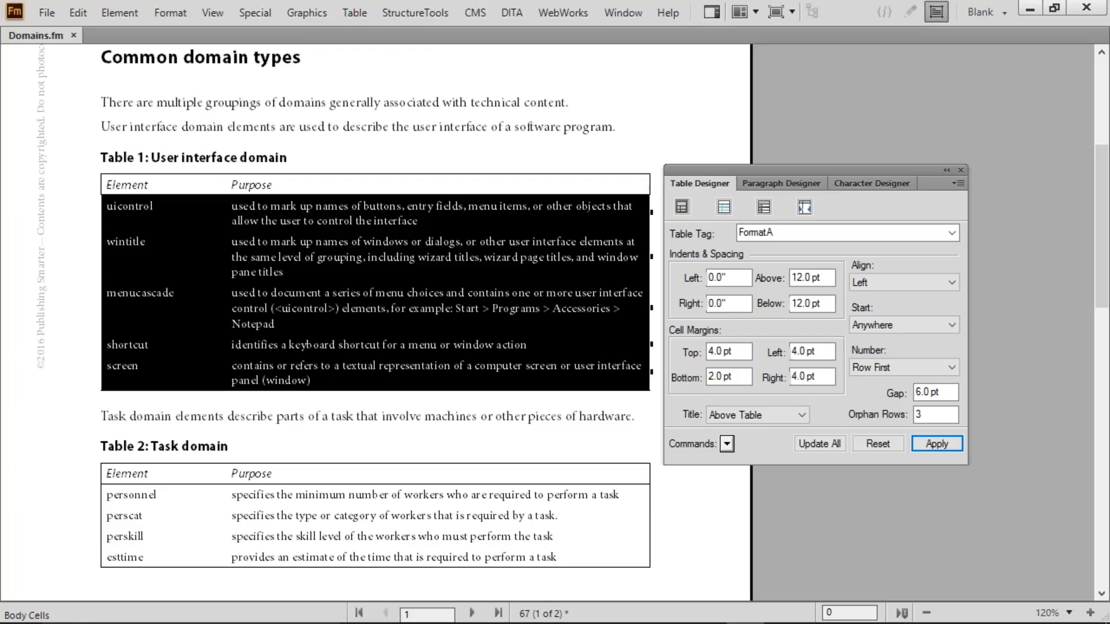
key(ctrl+v)
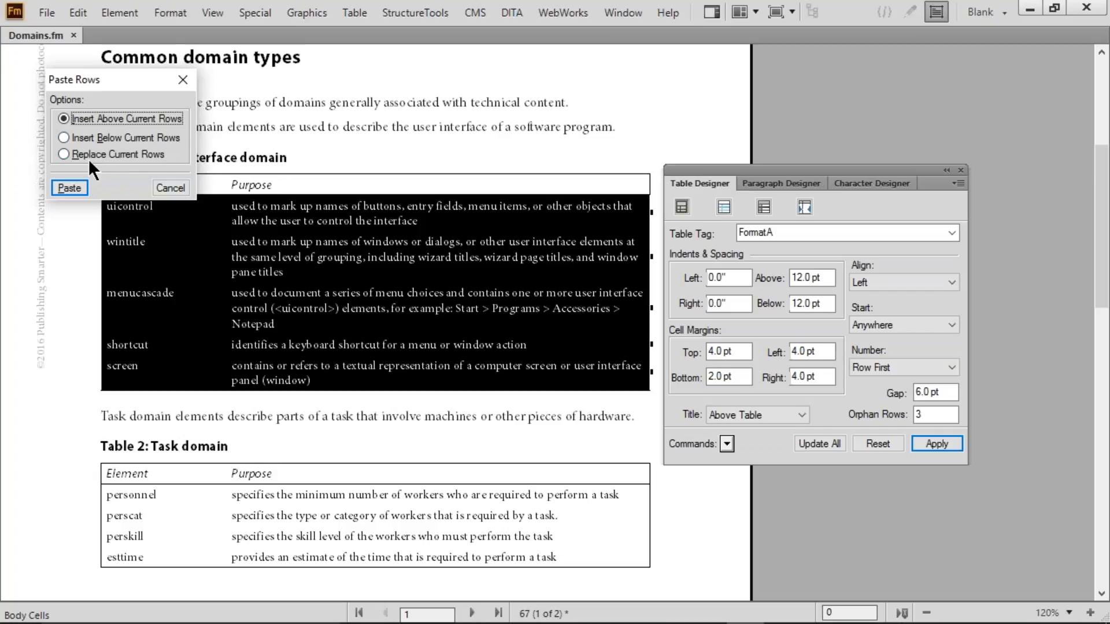
click(76, 183)
click(338, 324)
Step: Duplicate the adjacent screen, uicontrol and wintitle rows in the middle of Table 1, inserting the copies above the current rows
scroll(337, 325, down, 5)
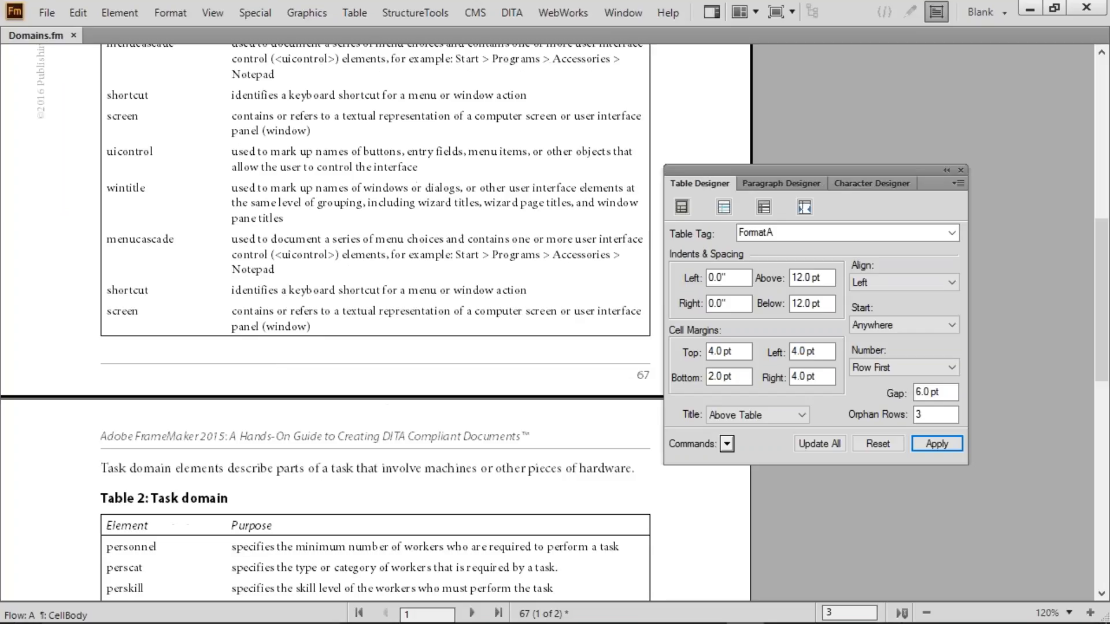
scroll(376, 322, up, 2)
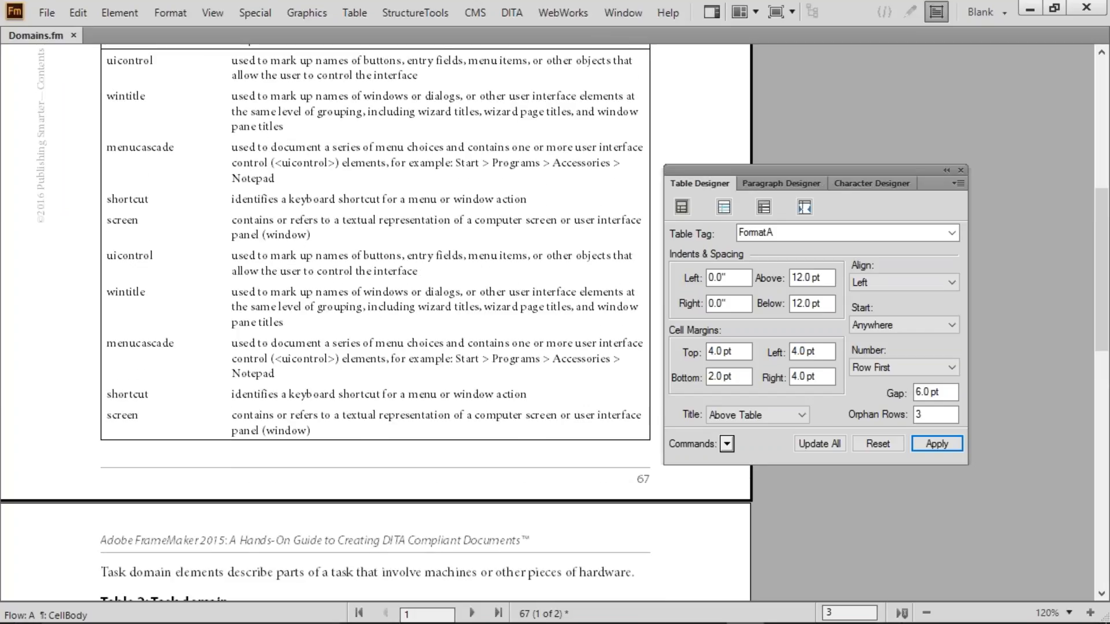
drag(182, 238, 342, 290)
key(ctrl+v)
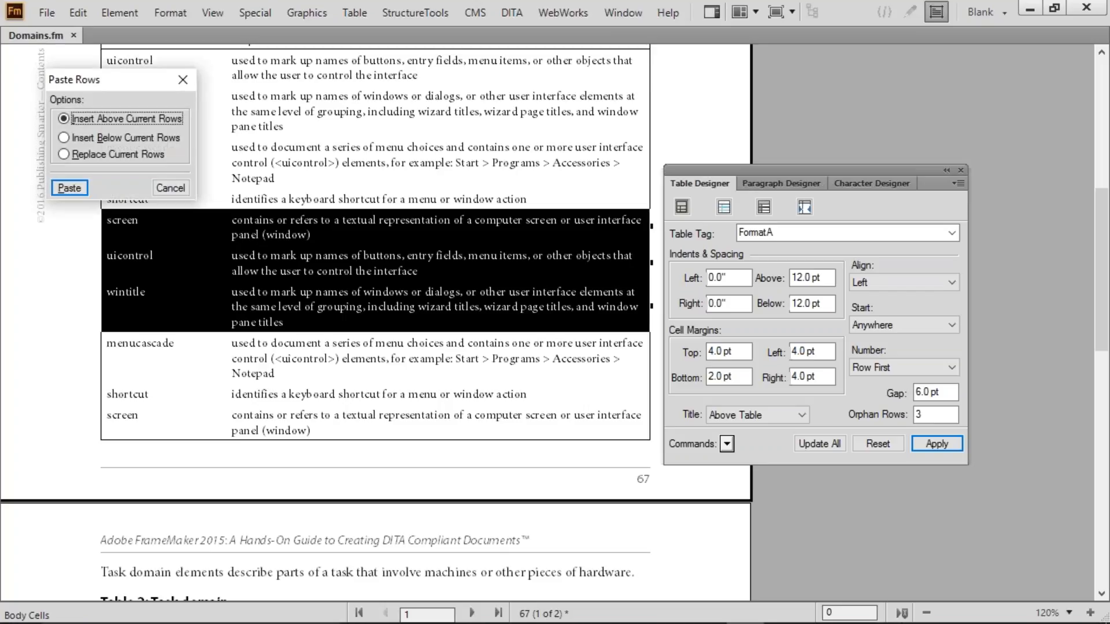
key(Return)
click(343, 291)
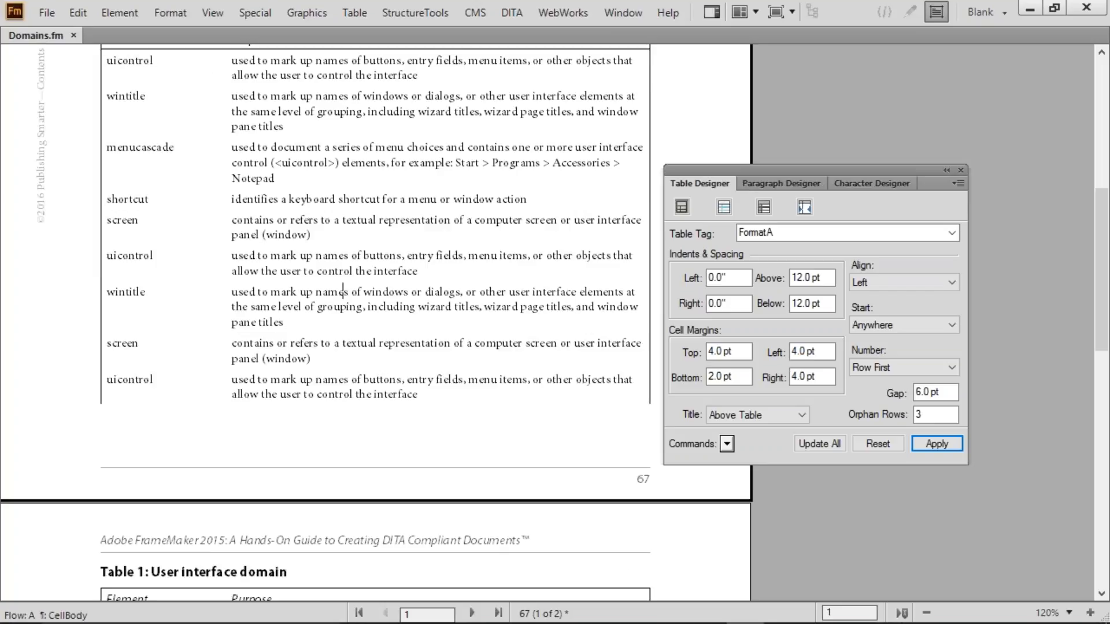
Step: Examine how Table 1 breaks across pages 67 and 68, checking its final row and the last row before the break
scroll(343, 292, down, 5)
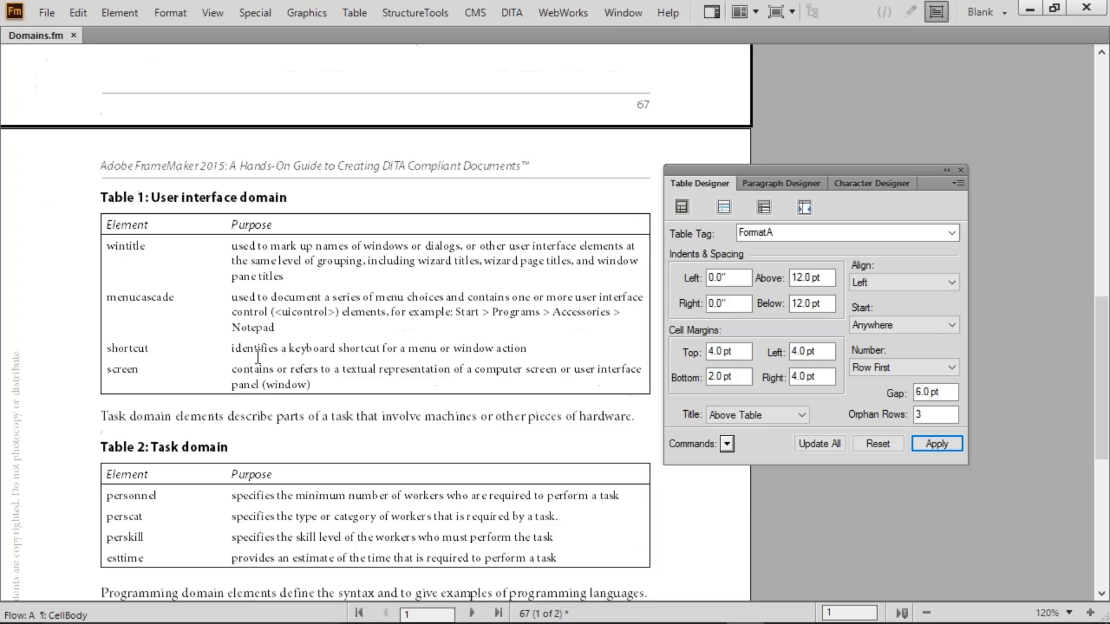
drag(169, 378, 343, 378)
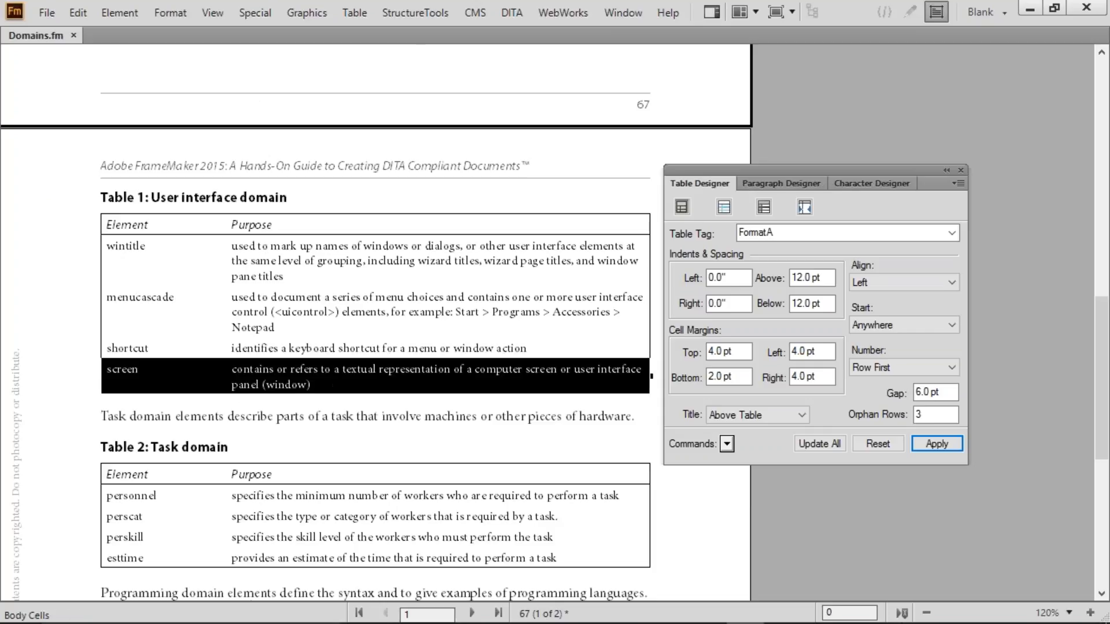
click(342, 373)
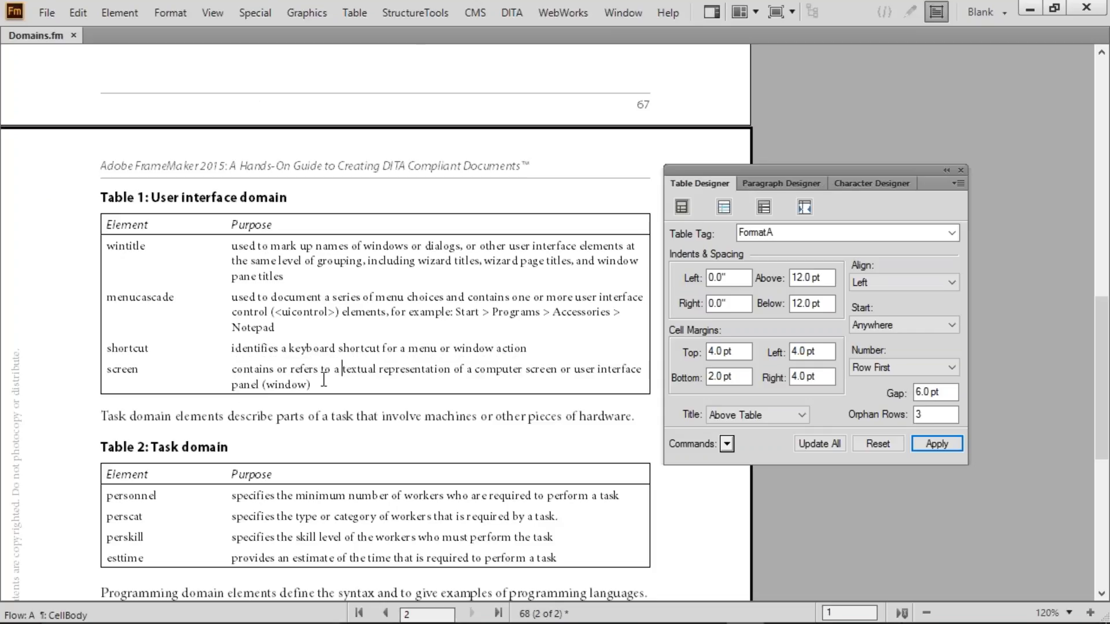
scroll(324, 380, up, 3)
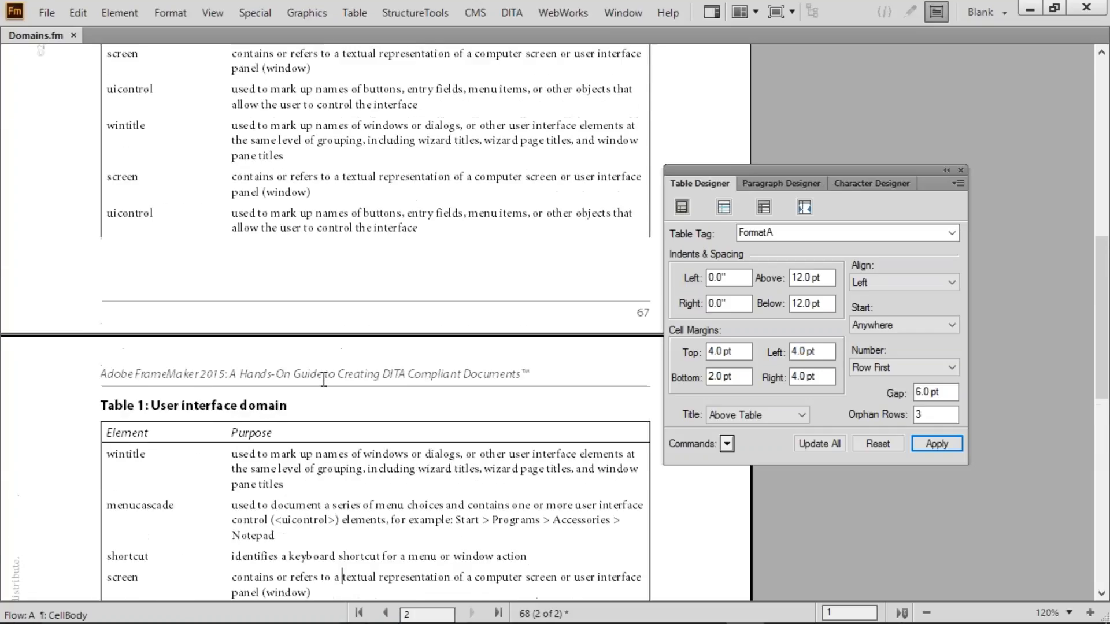
drag(152, 222, 342, 222)
click(343, 213)
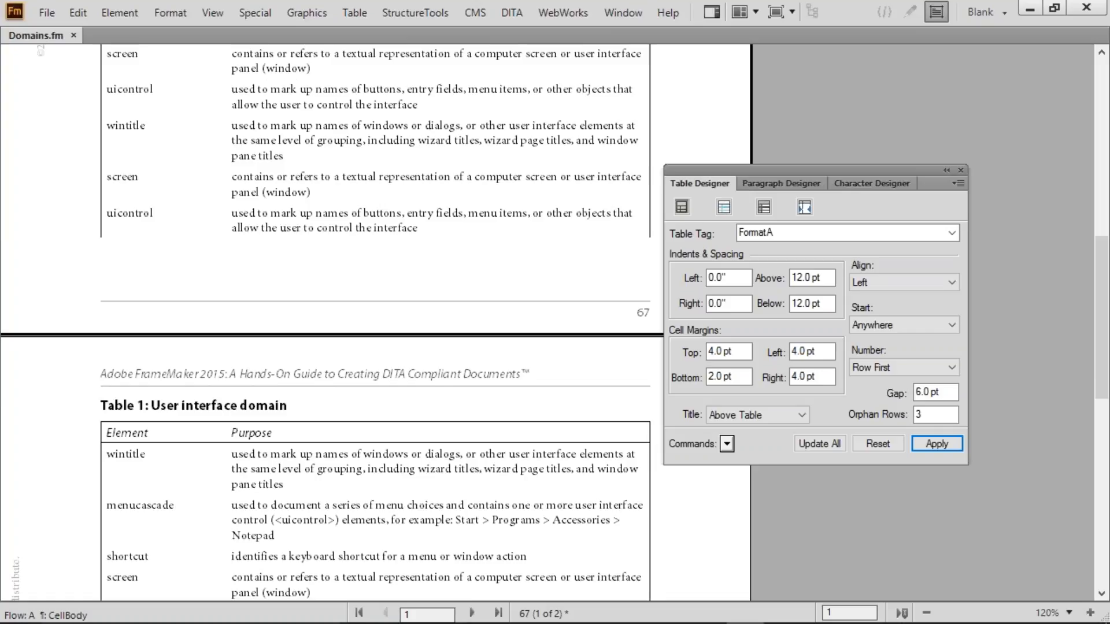
Step: Narrow the Purpose column of Table 1 by moving its outer edge inward
scroll(282, 249, up, 5)
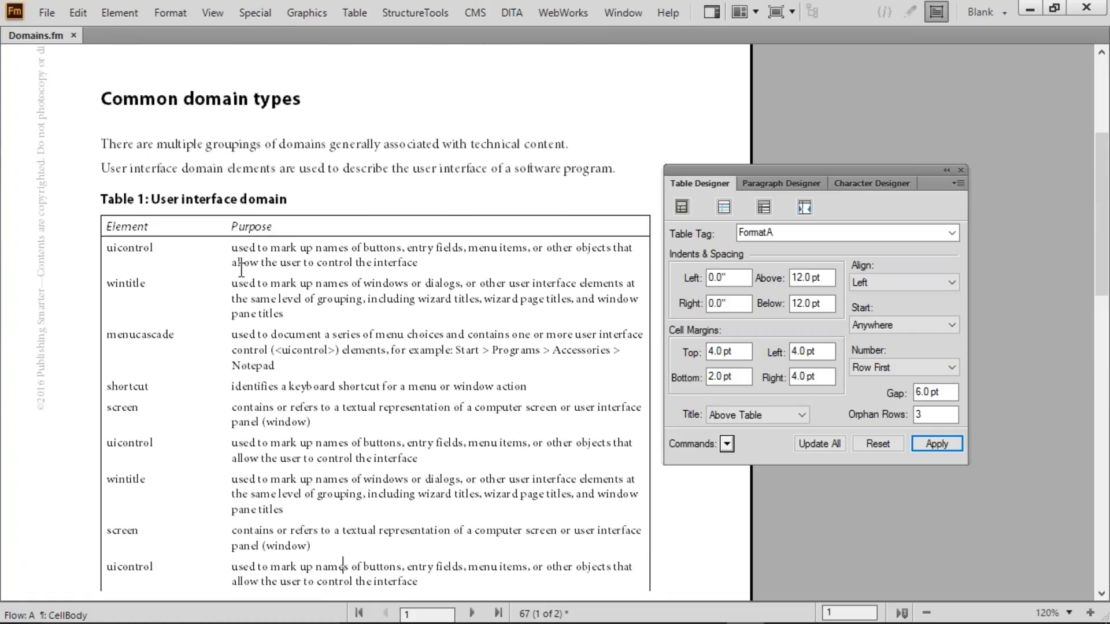
alt+click(461, 216)
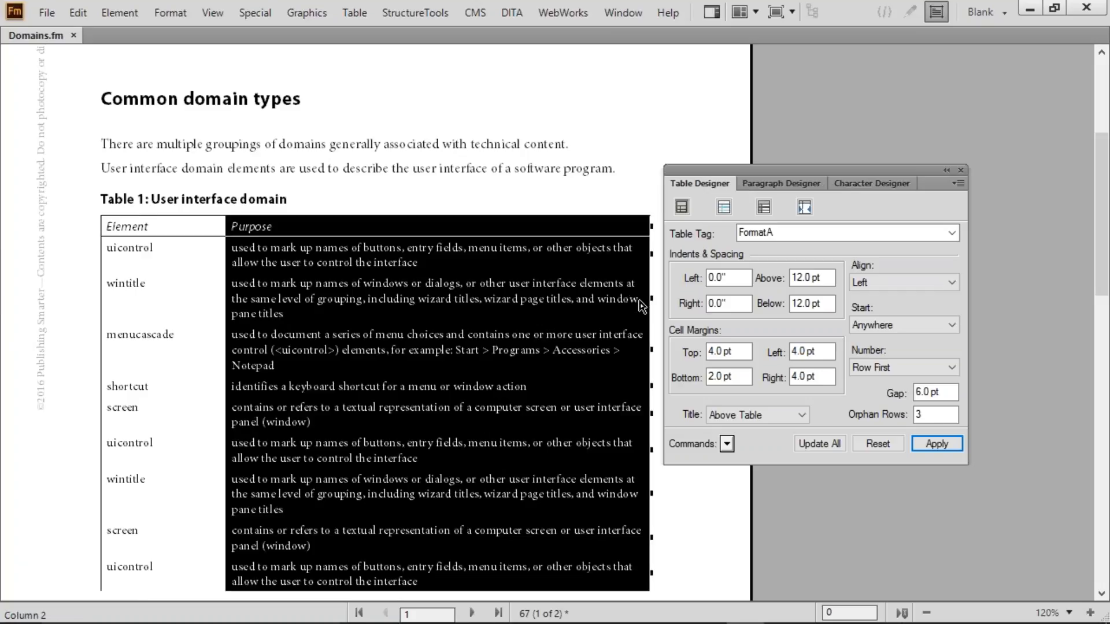
drag(650, 298, 513, 298)
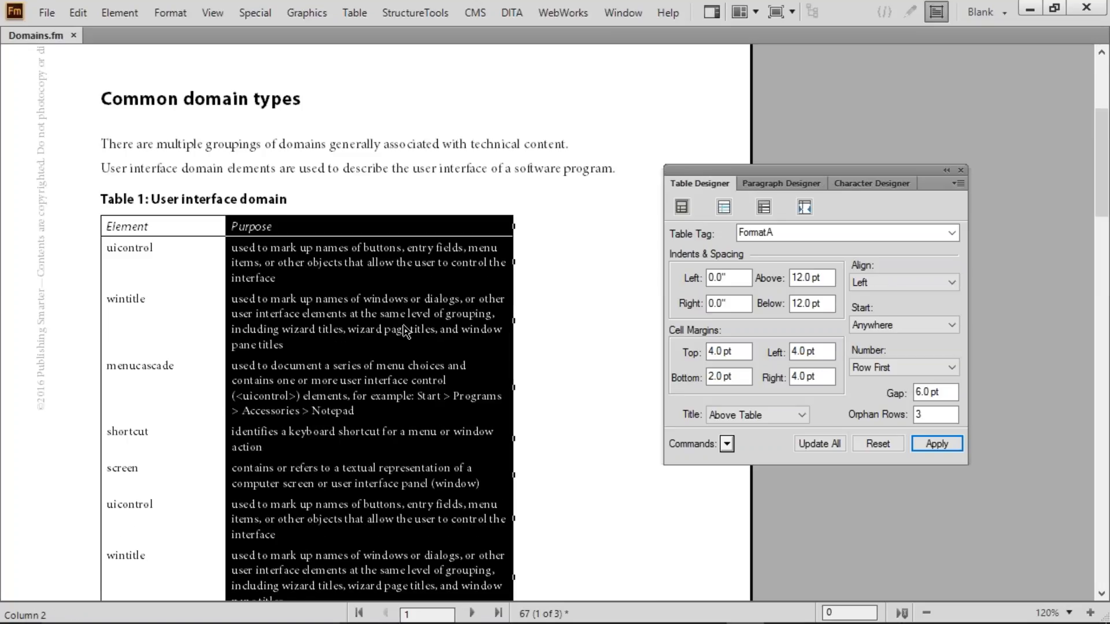
click(402, 329)
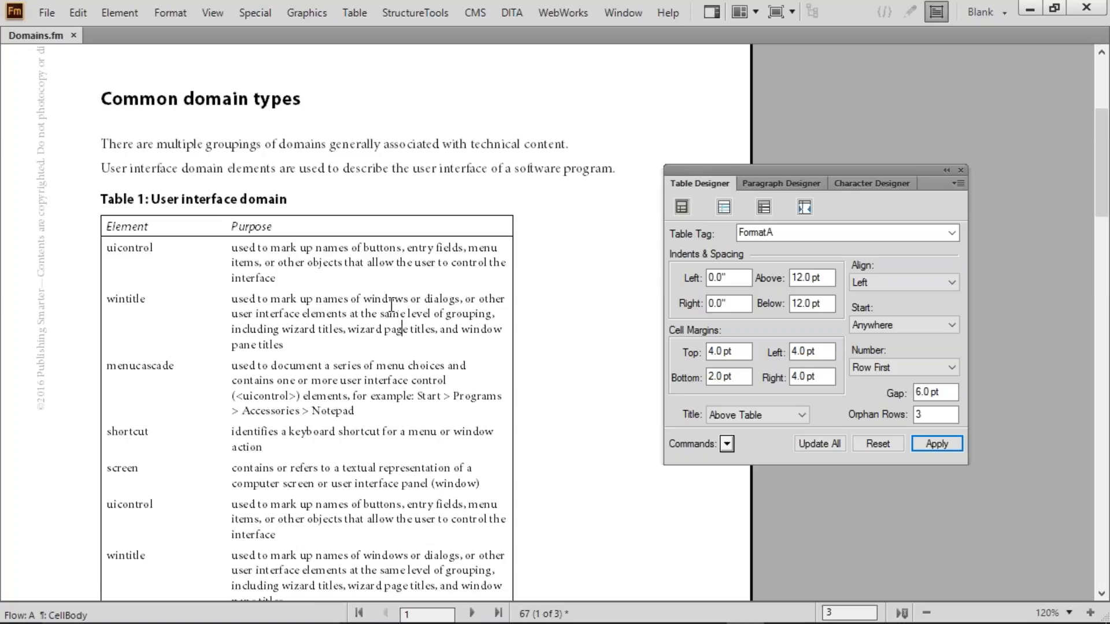
Step: Set the FormatA table alignment to Right and update all tables with that format
click(910, 286)
click(893, 329)
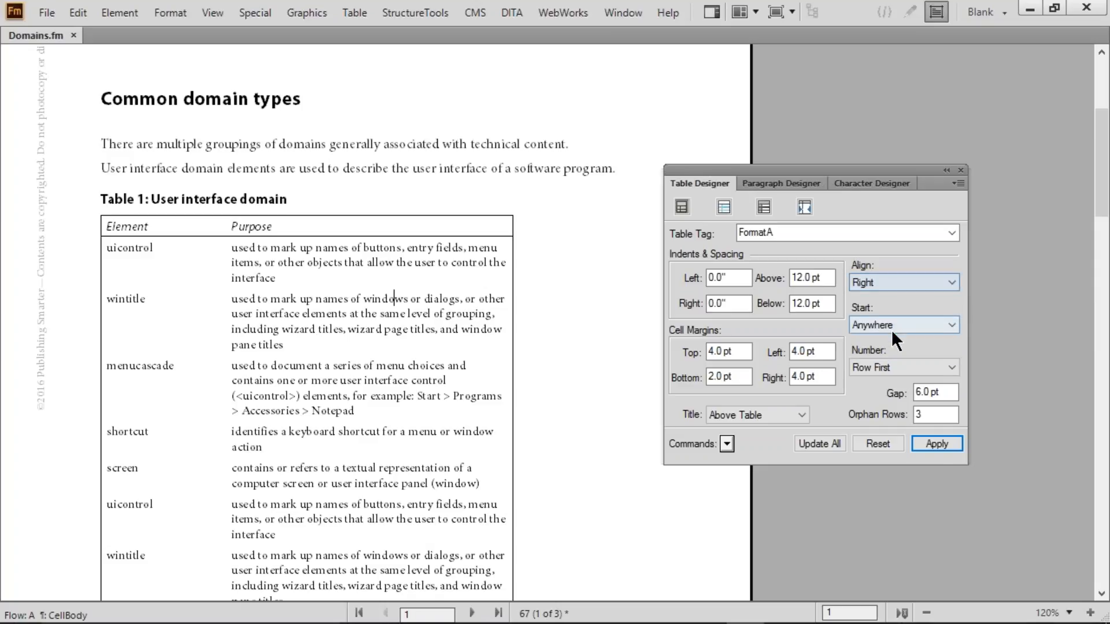
click(831, 444)
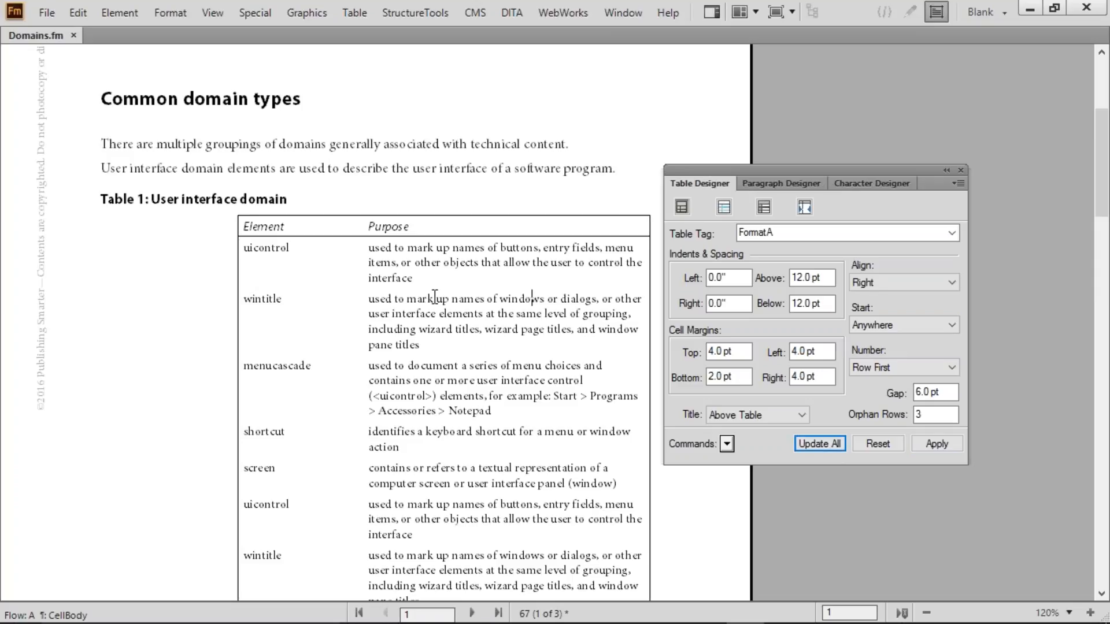
Step: Change the FormatA table alignment to Center and update all tables with that format
click(910, 286)
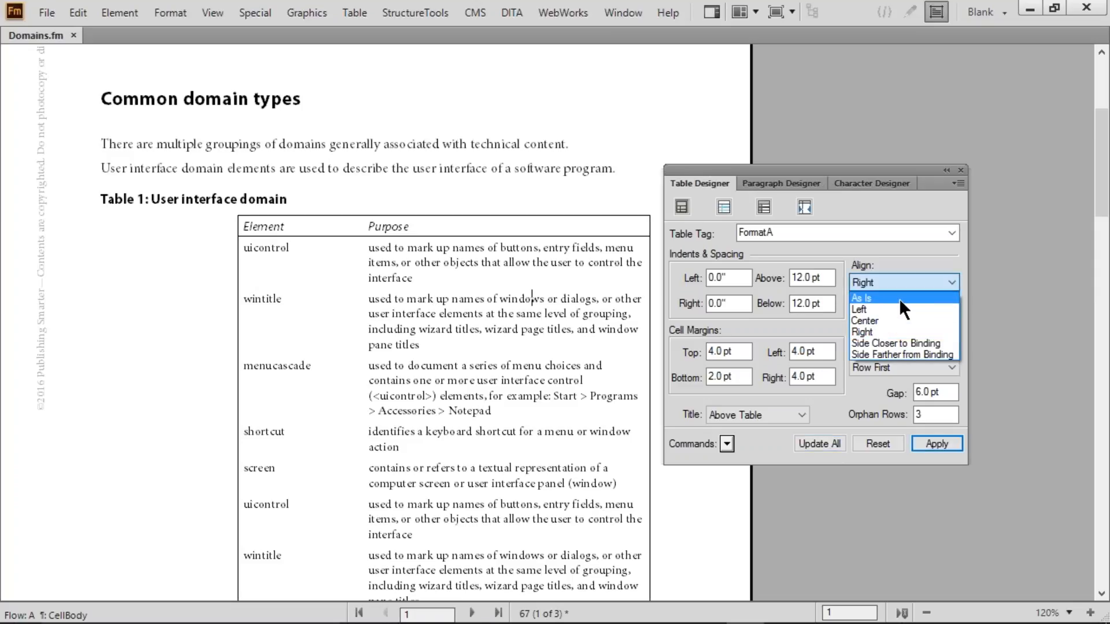
click(890, 319)
click(832, 445)
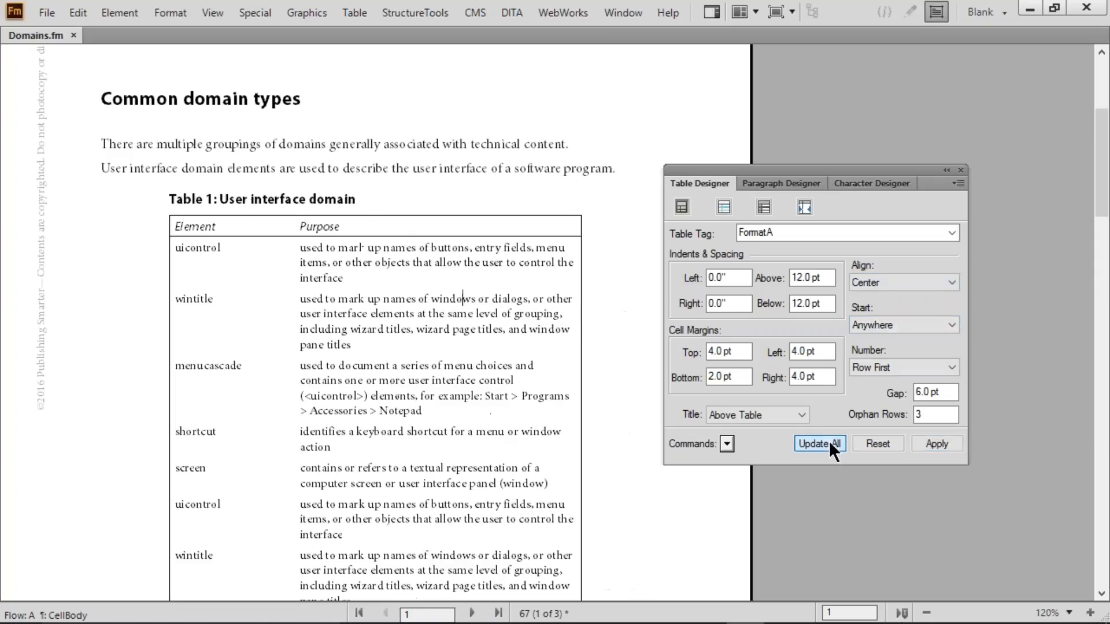
Step: Check the remaining alignment options, then undo both alignment changes and the narrowing of the Purpose column in Table 1
click(956, 283)
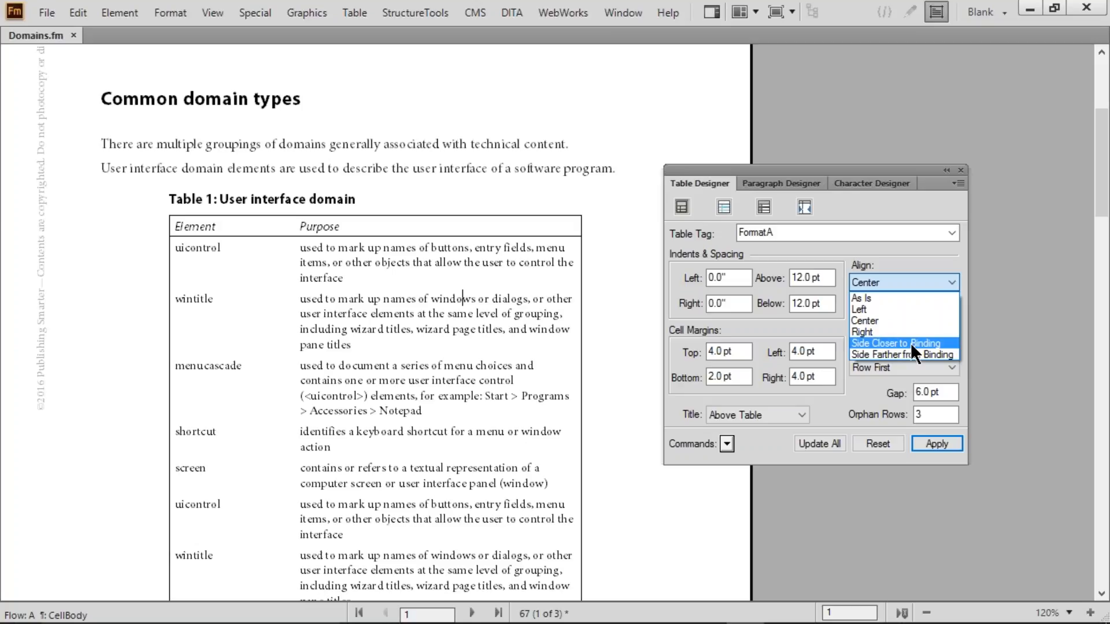
click(432, 290)
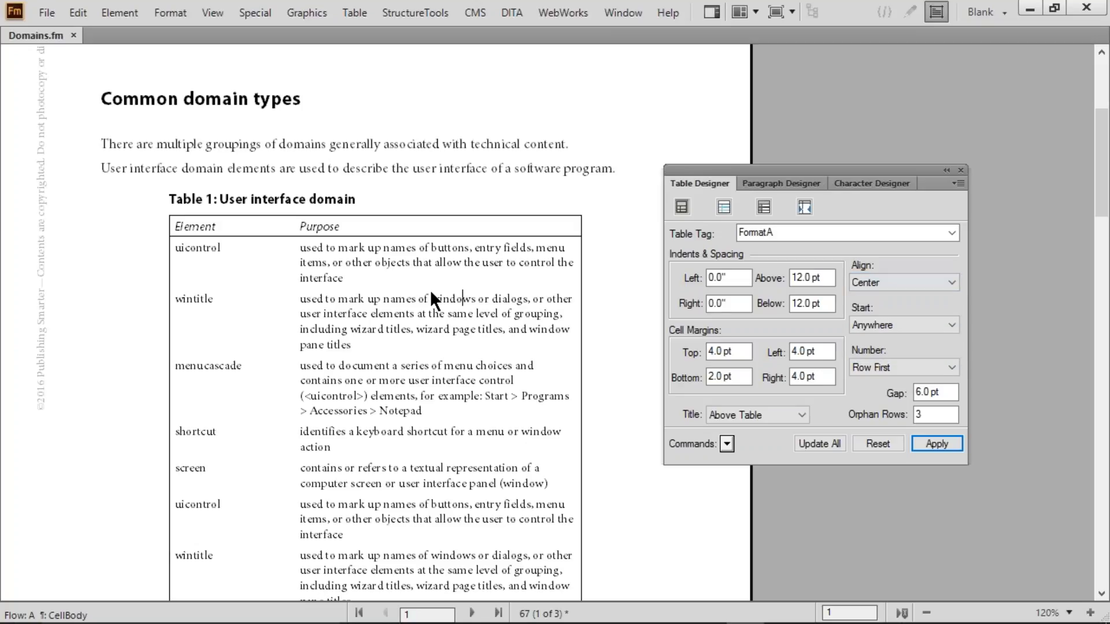
click(438, 292)
key(ctrl+z)
key(ctrl+z)
key(ctrl+z)
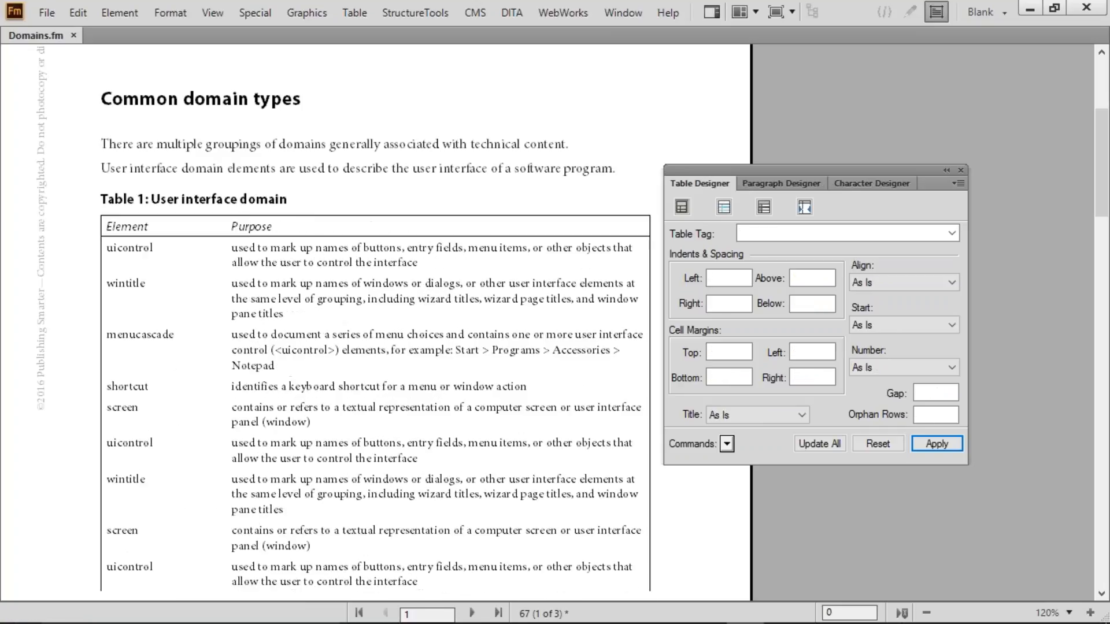
click(441, 286)
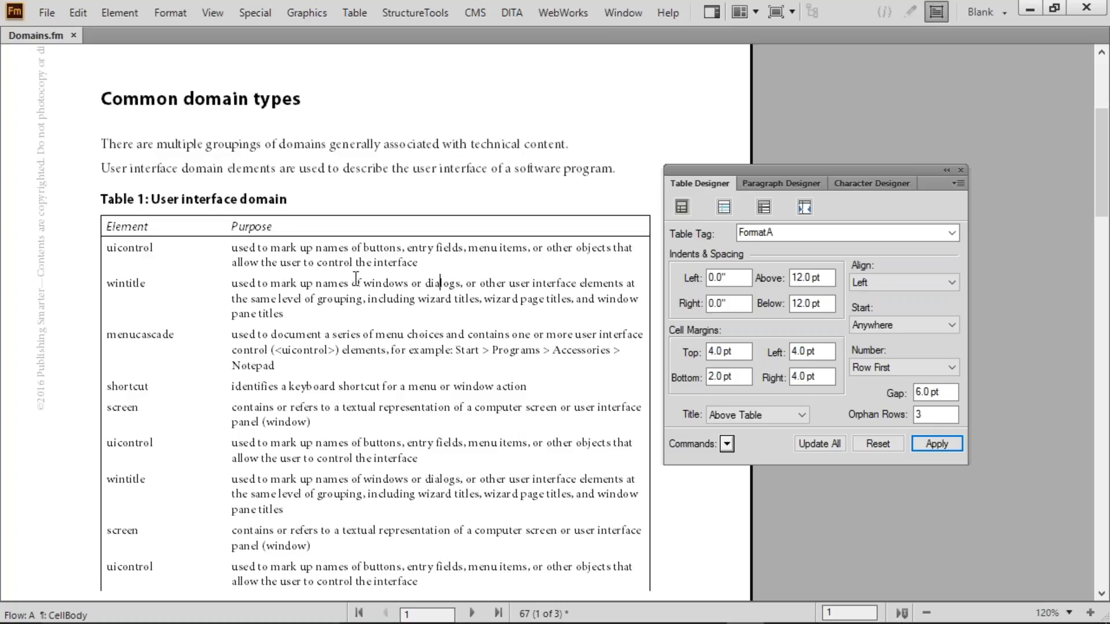
Step: Set the TableTitle paragraph format's font size to 9 pt and update all table titles, removing format overrides
drag(149, 198, 212, 199)
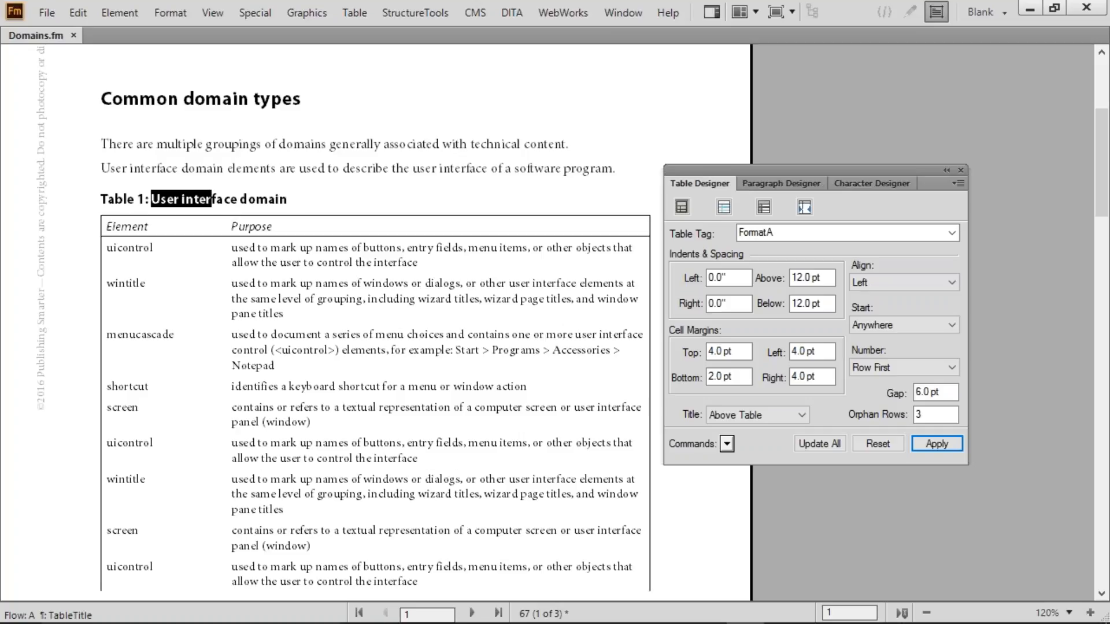
click(762, 182)
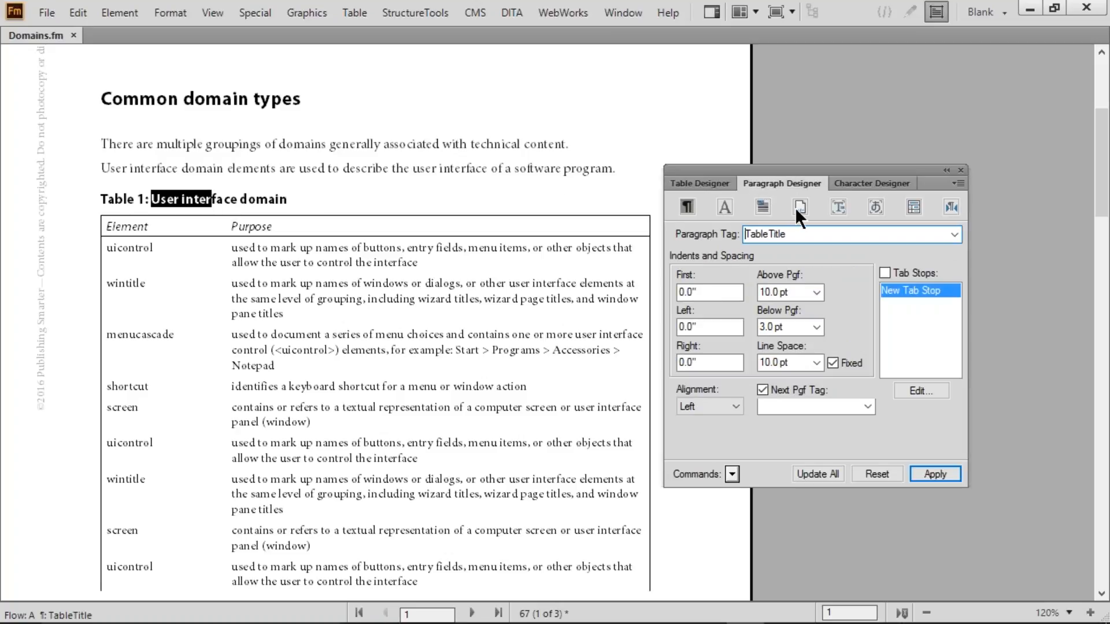
click(722, 208)
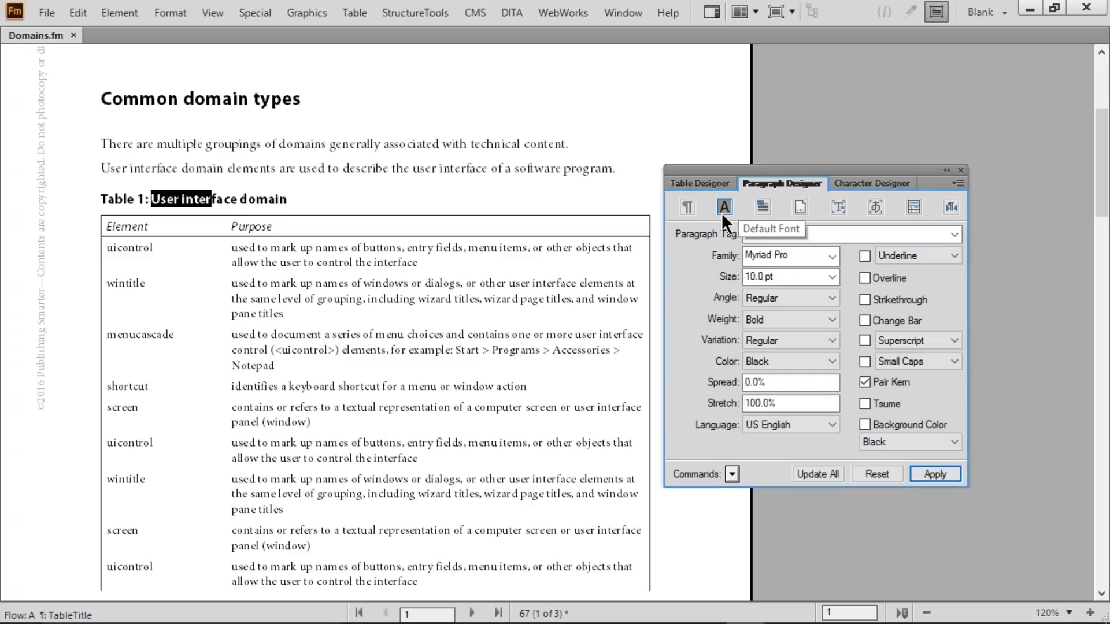
double_click(758, 276)
text(9)
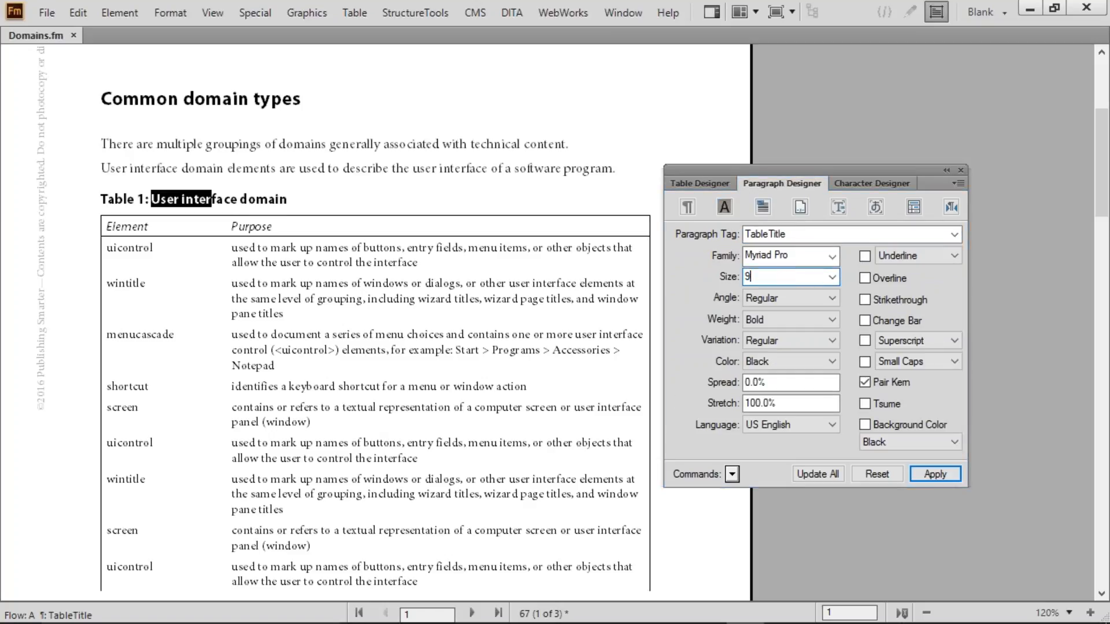
click(823, 475)
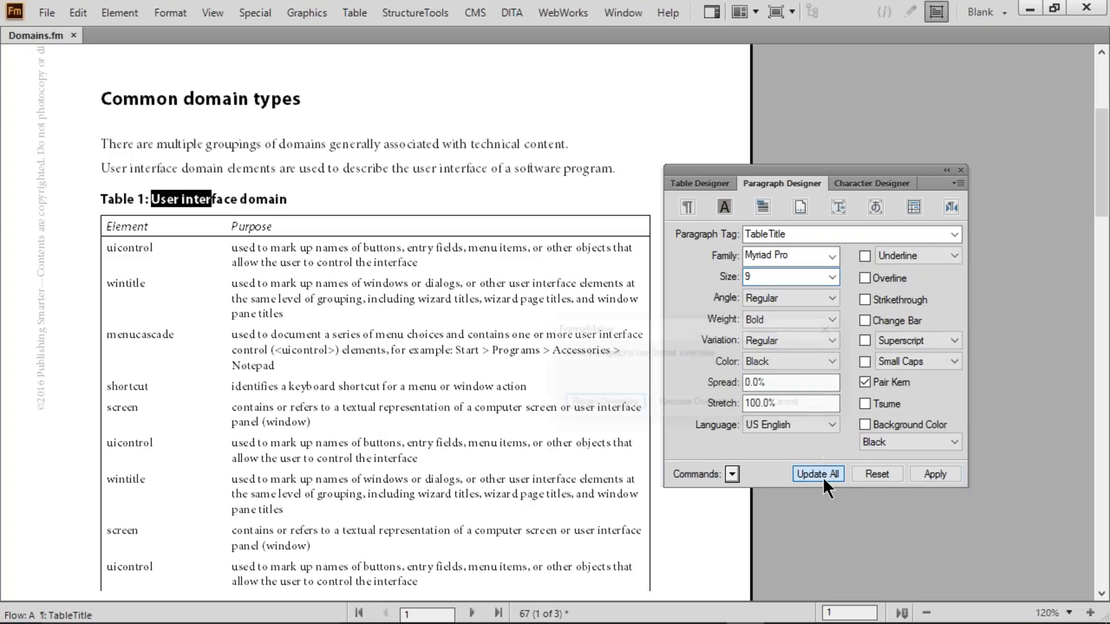
click(710, 408)
Step: Set the CellHeading paragraph format to Regular angle and Bold weight, updating all table headings
click(263, 283)
click(146, 225)
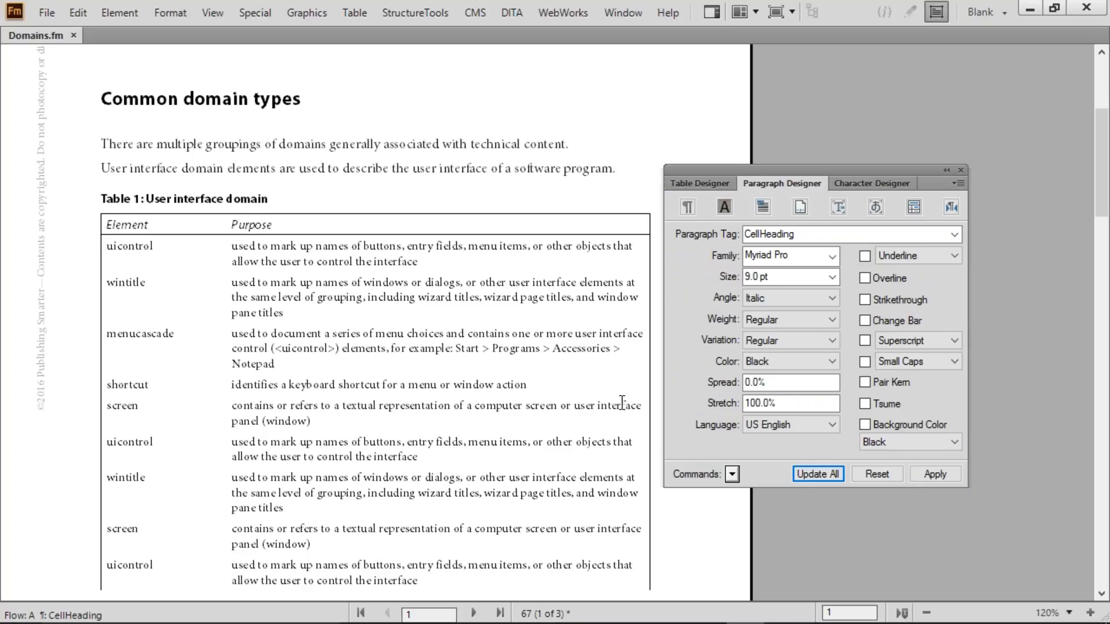
click(780, 299)
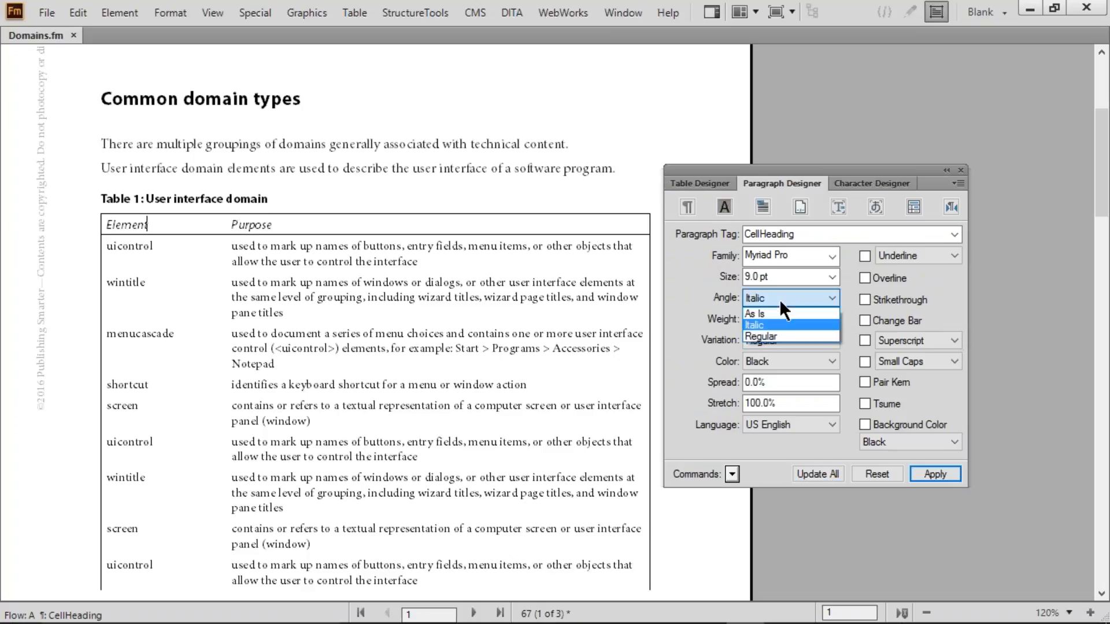
click(773, 335)
click(761, 314)
click(757, 343)
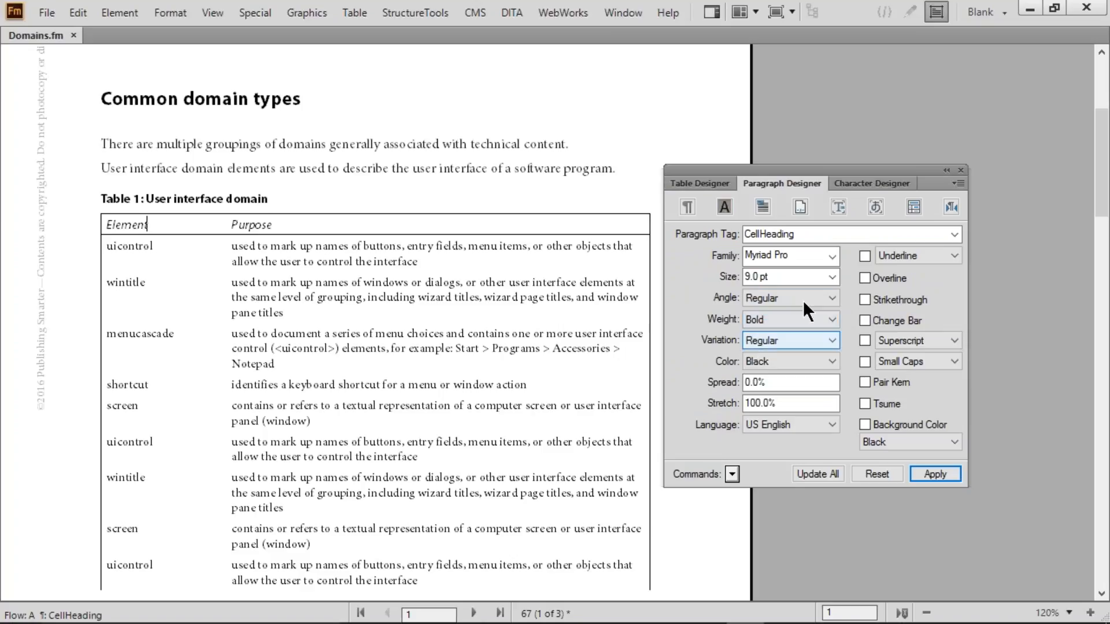
click(805, 472)
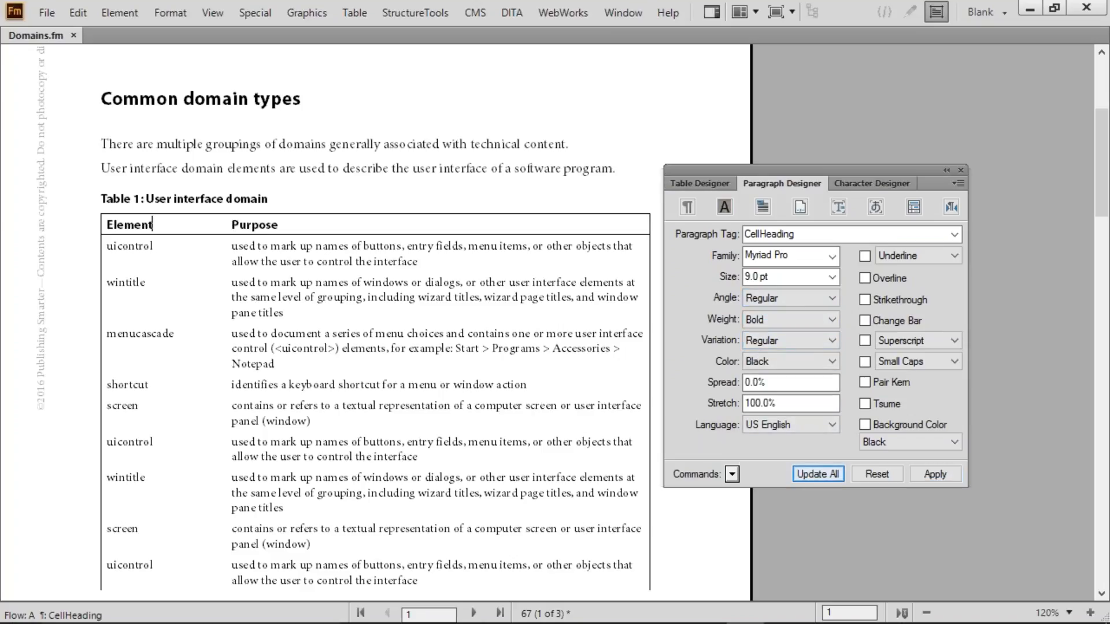
Step: Set the CellBody paragraph format's font family to Myriad Pro and update all body cells
click(354, 295)
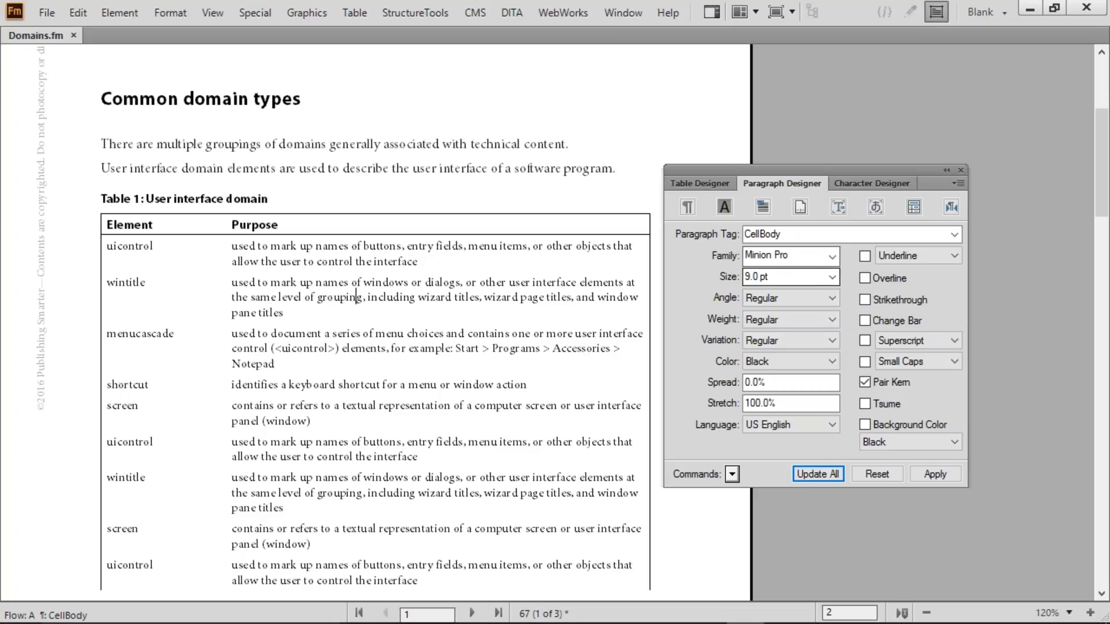
click(831, 256)
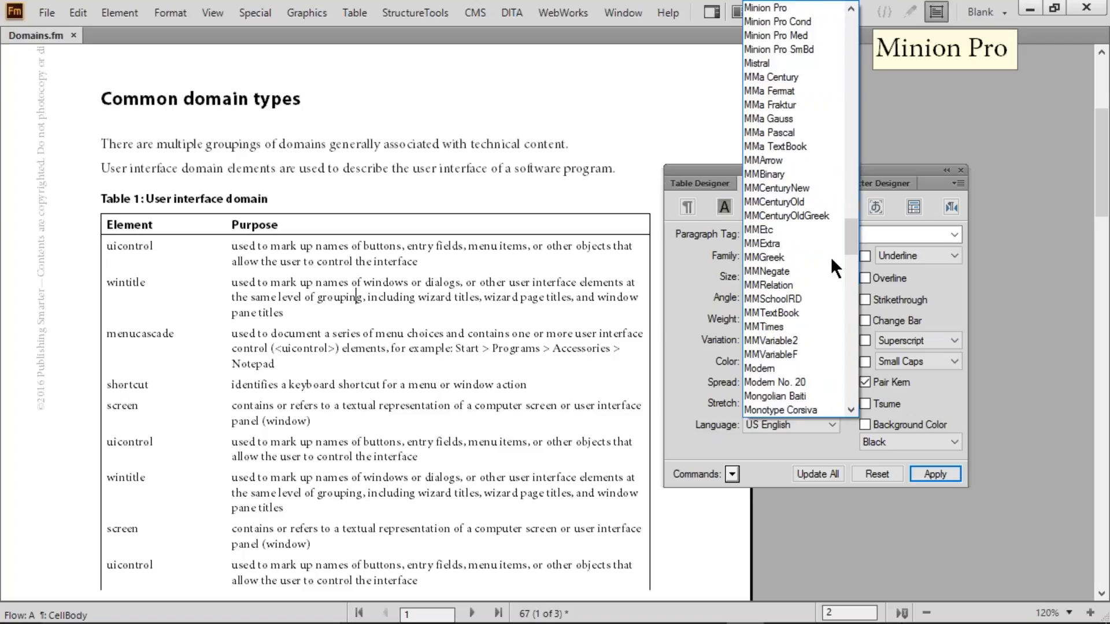
text(Myri)
text(ad Pro)
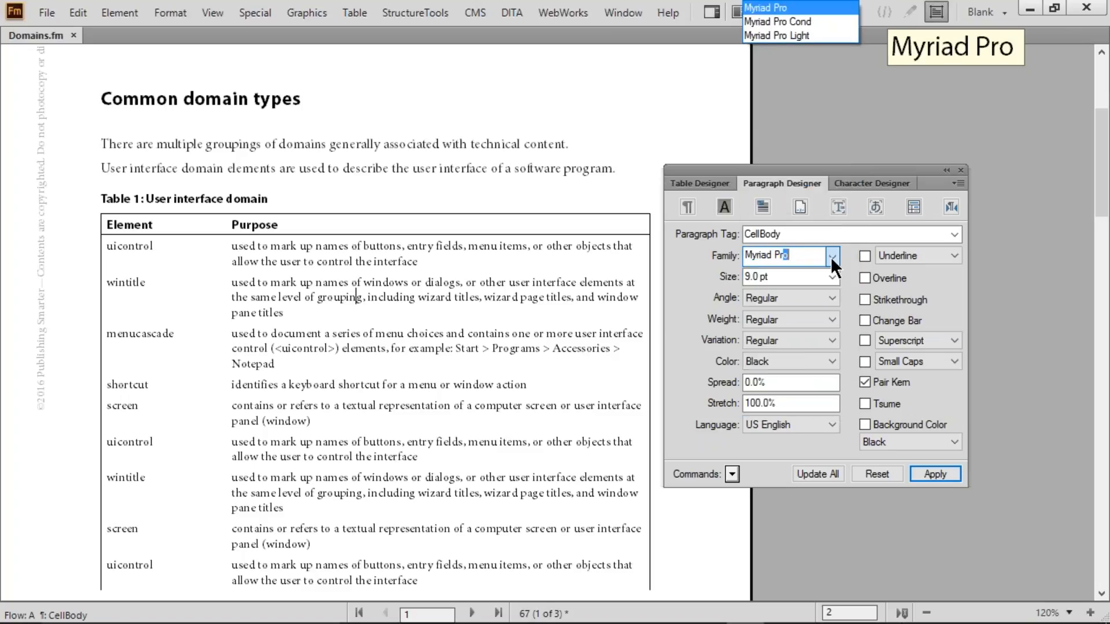
key(Return)
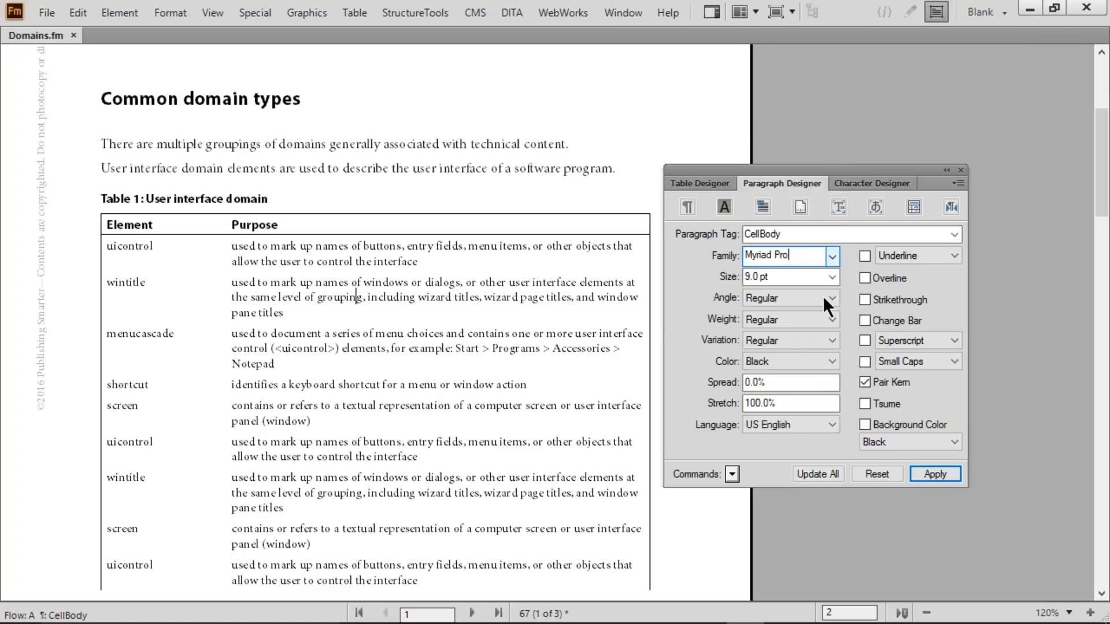
click(823, 473)
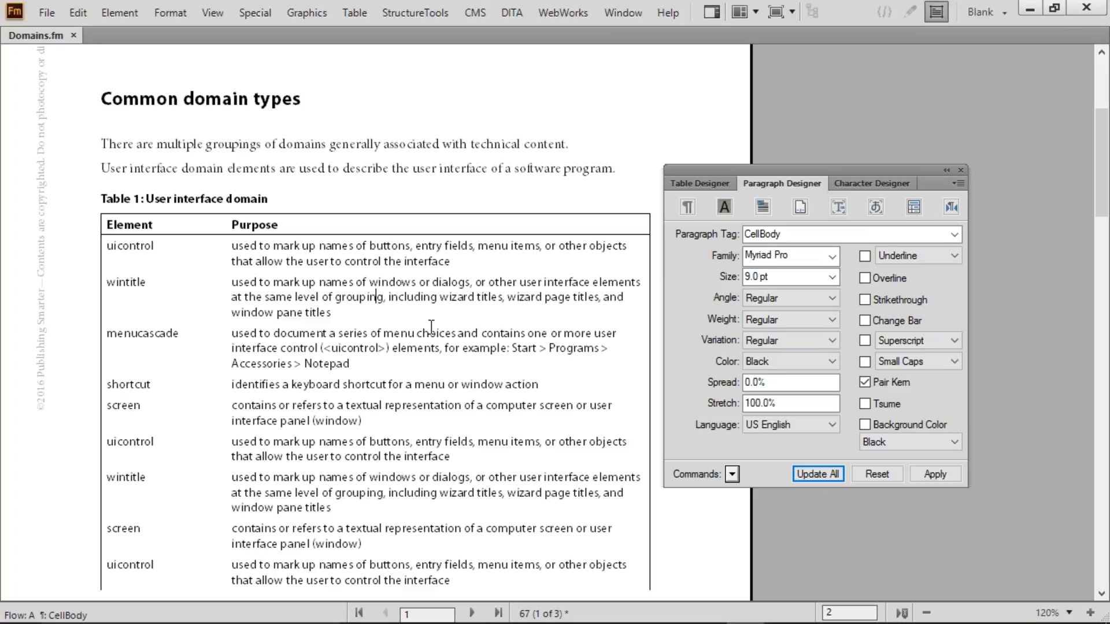
Step: Narrow the Purpose column of Table 1 slightly from its outer edge and show the document borders
click(696, 185)
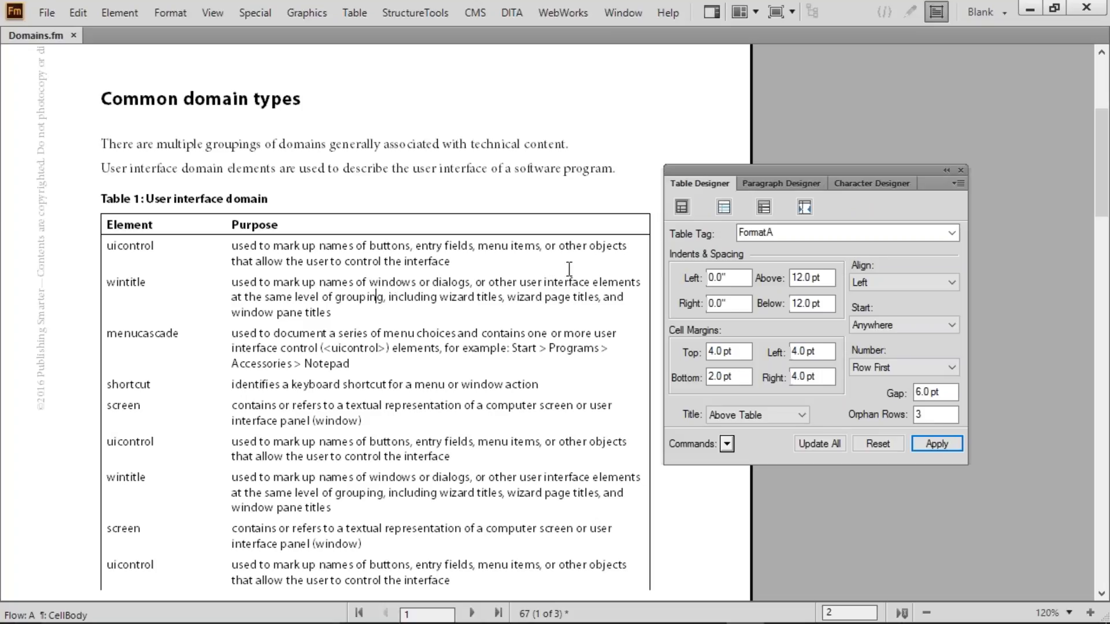
drag(602, 230, 602, 324)
drag(652, 296, 607, 297)
click(213, 13)
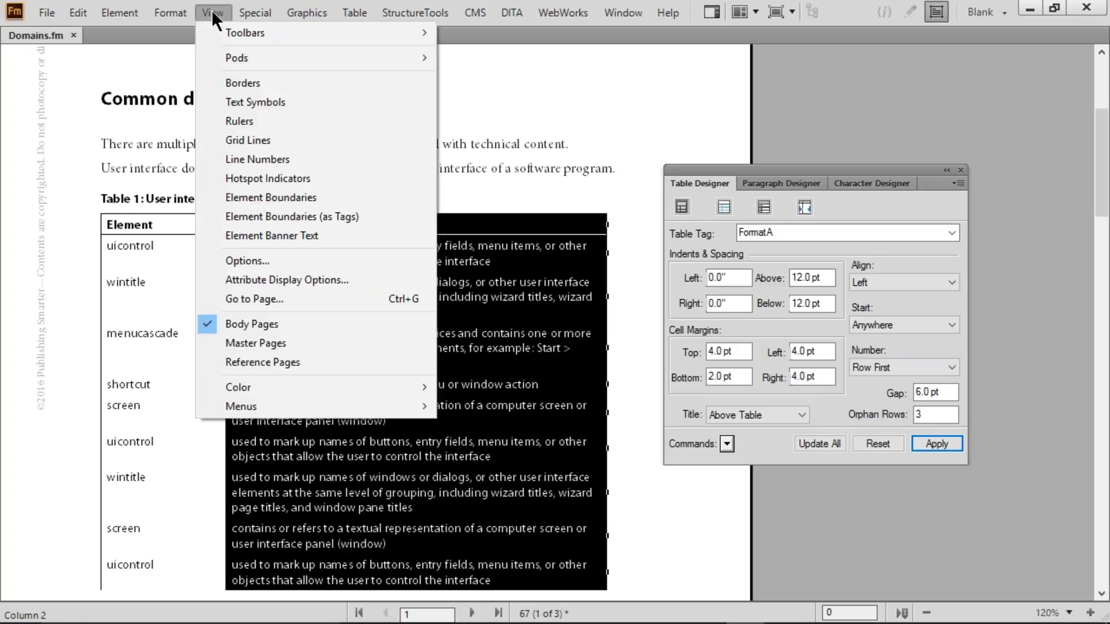
click(264, 78)
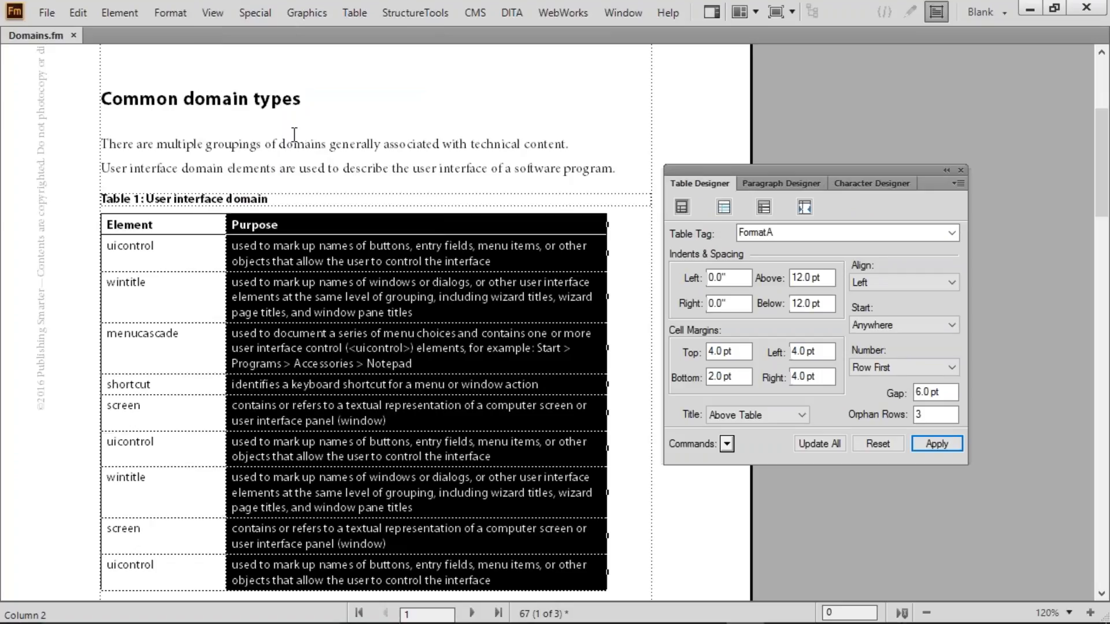
Step: Set the FormatA table format's left indent to 0.5" and update all tables with that format
click(334, 260)
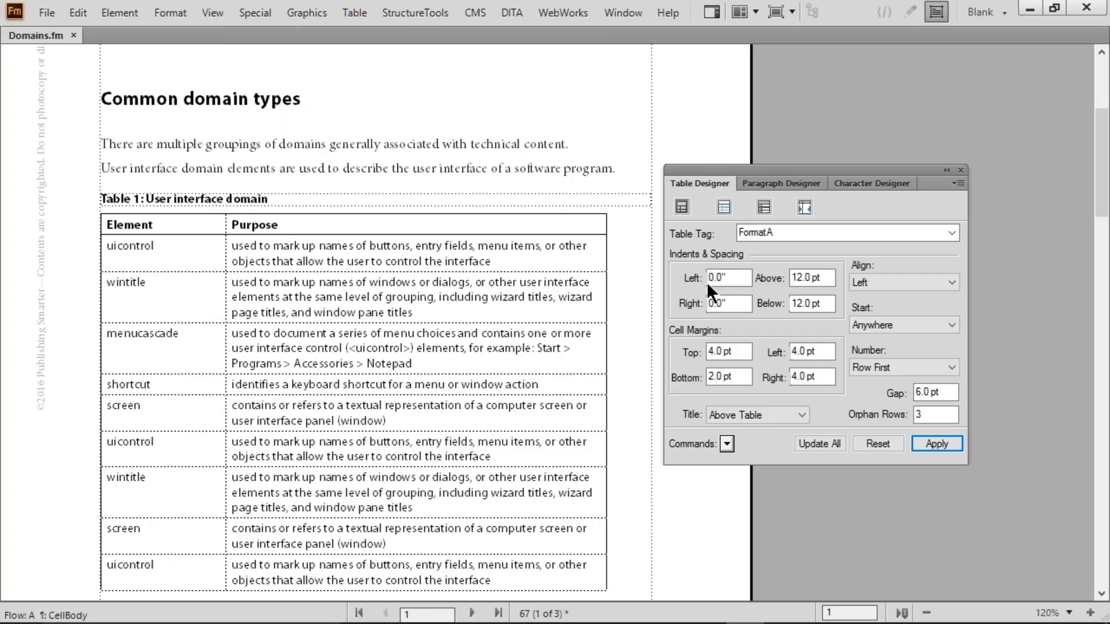
drag(727, 279, 624, 268)
text(.5)
click(820, 444)
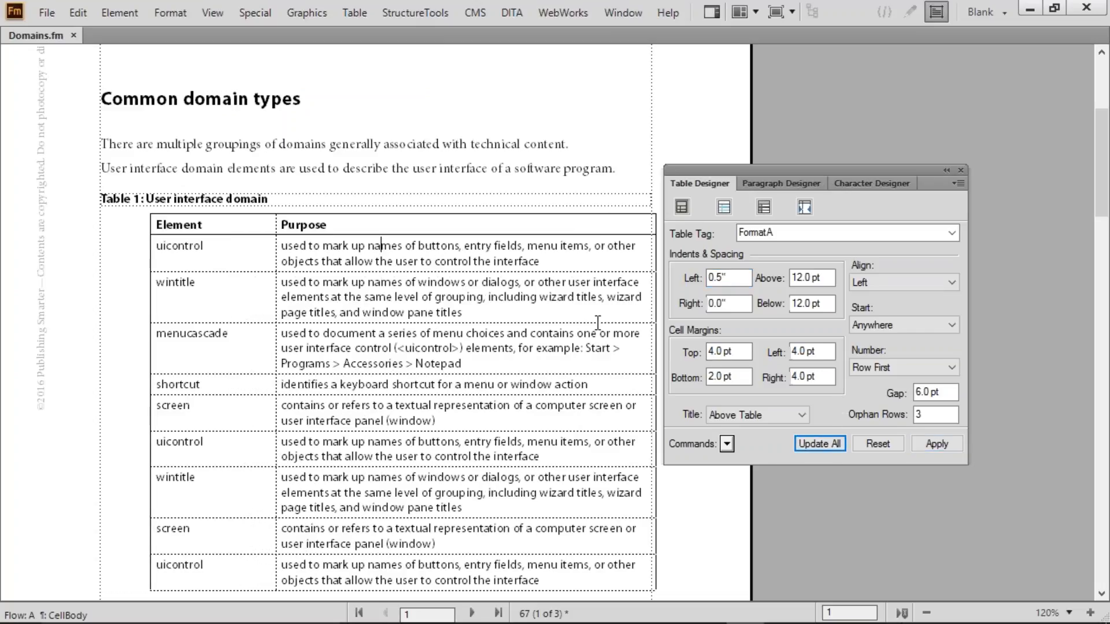
Step: Examine how the title of Table 1 and Tables 2 to 4 on page 68 line up with the text frame, moving the Table Designer clear
drag(145, 203, 217, 203)
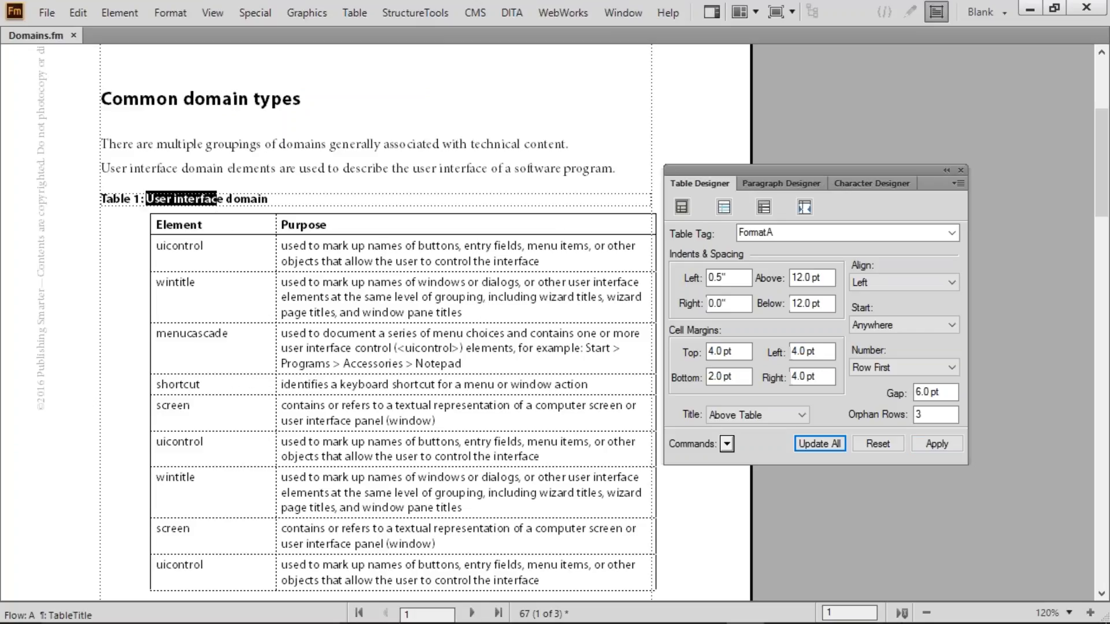
click(218, 207)
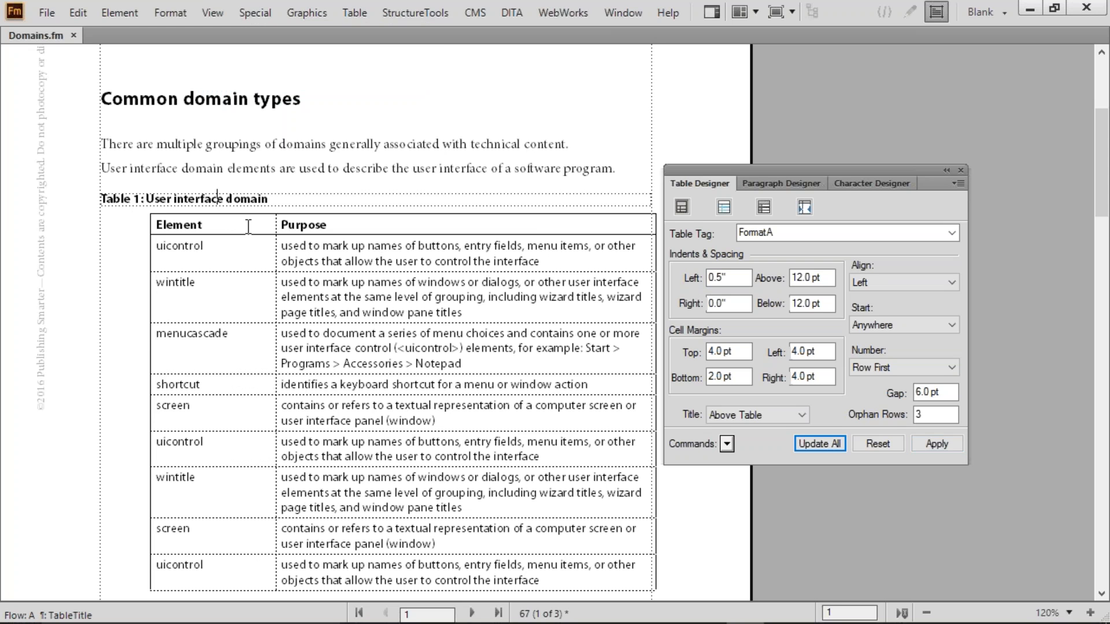
scroll(252, 278, down, 8)
scroll(253, 278, down, 8)
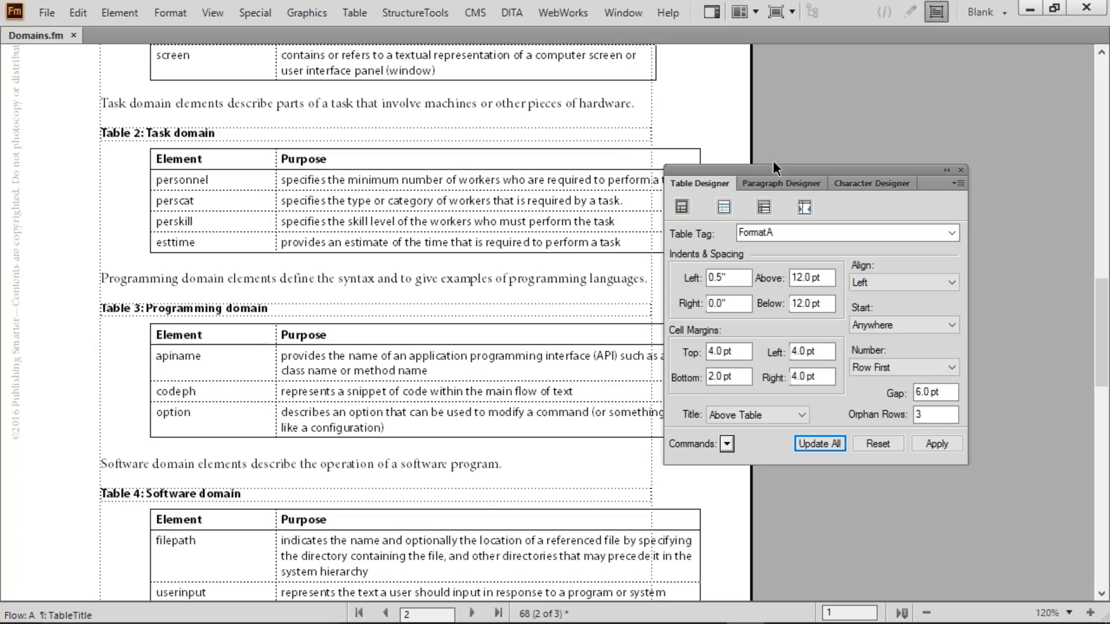
drag(756, 169, 806, 168)
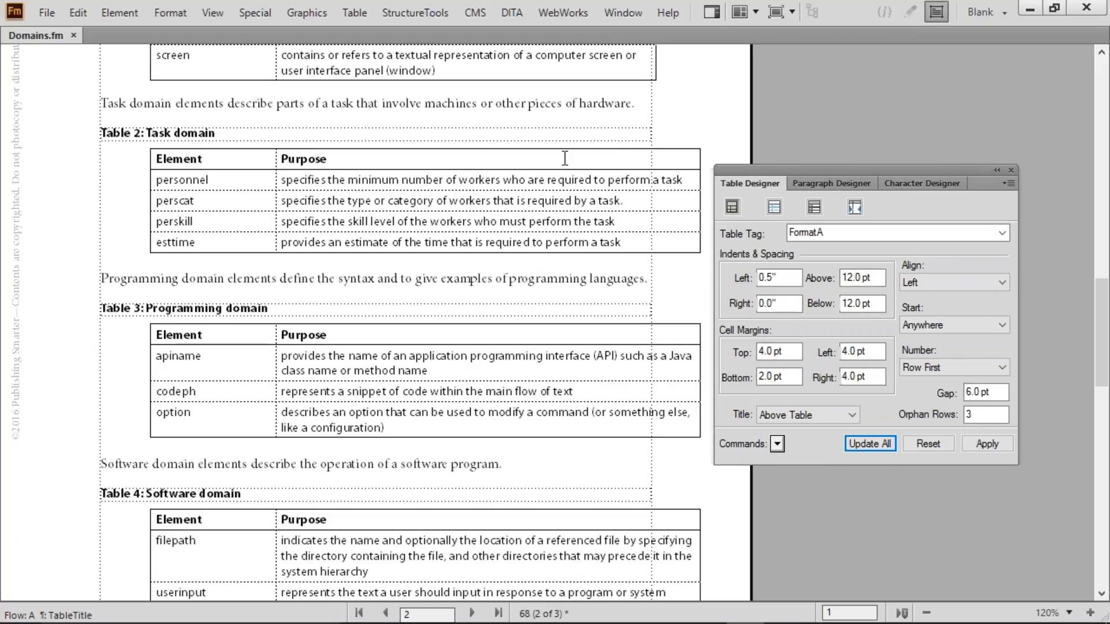
Step: Narrow the Purpose columns of Tables 2 and 3 until their outer edges meet the text frame border
drag(565, 160, 565, 208)
drag(700, 201, 651, 200)
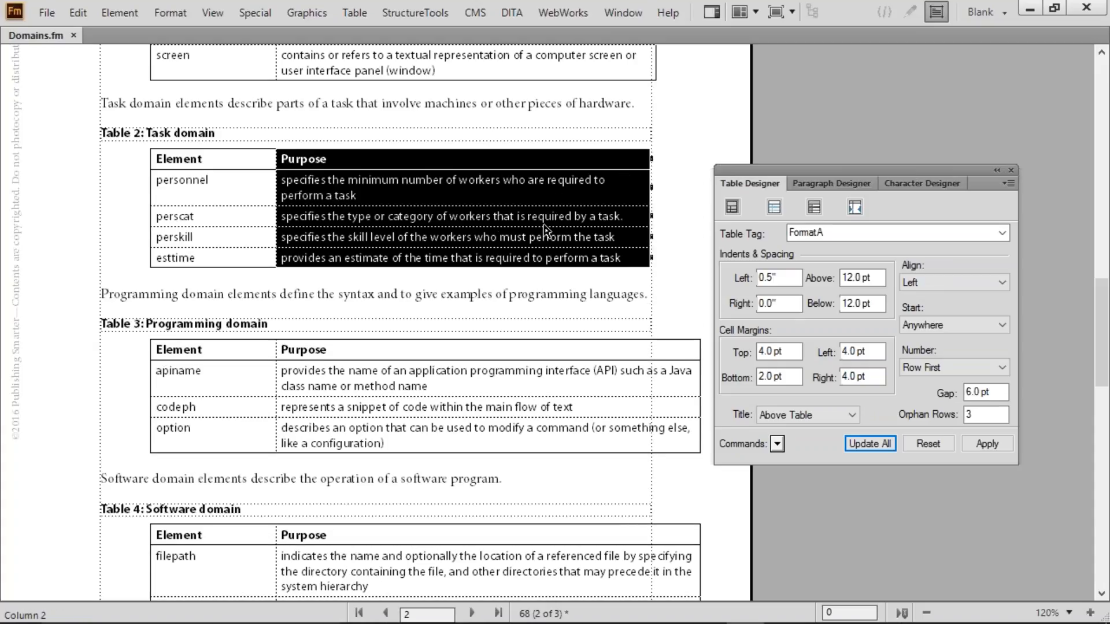
click(496, 218)
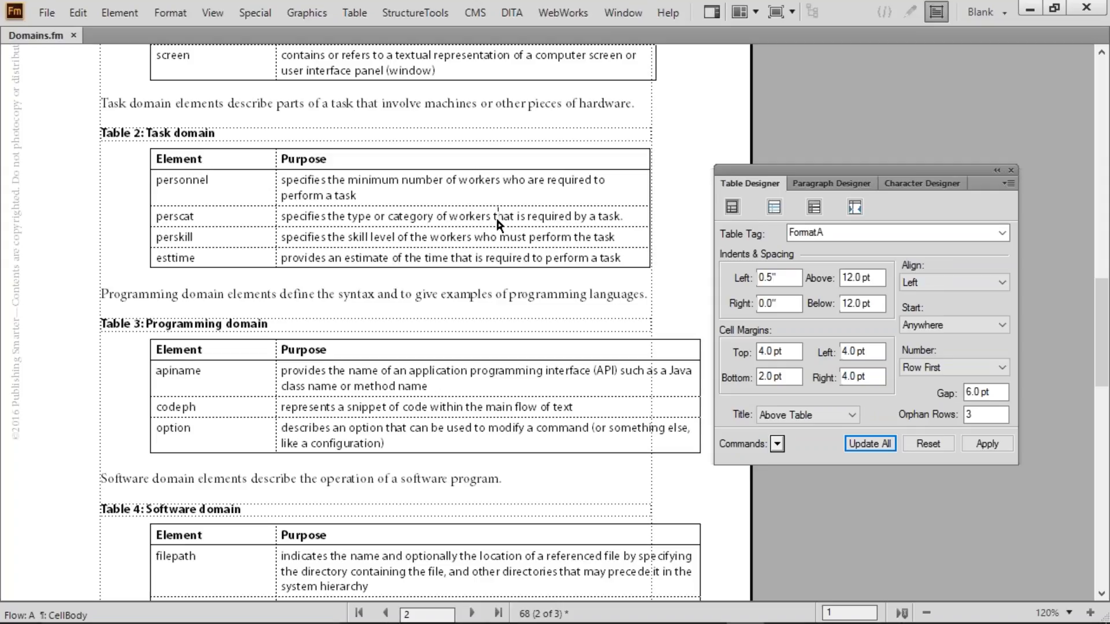
drag(551, 346, 566, 396)
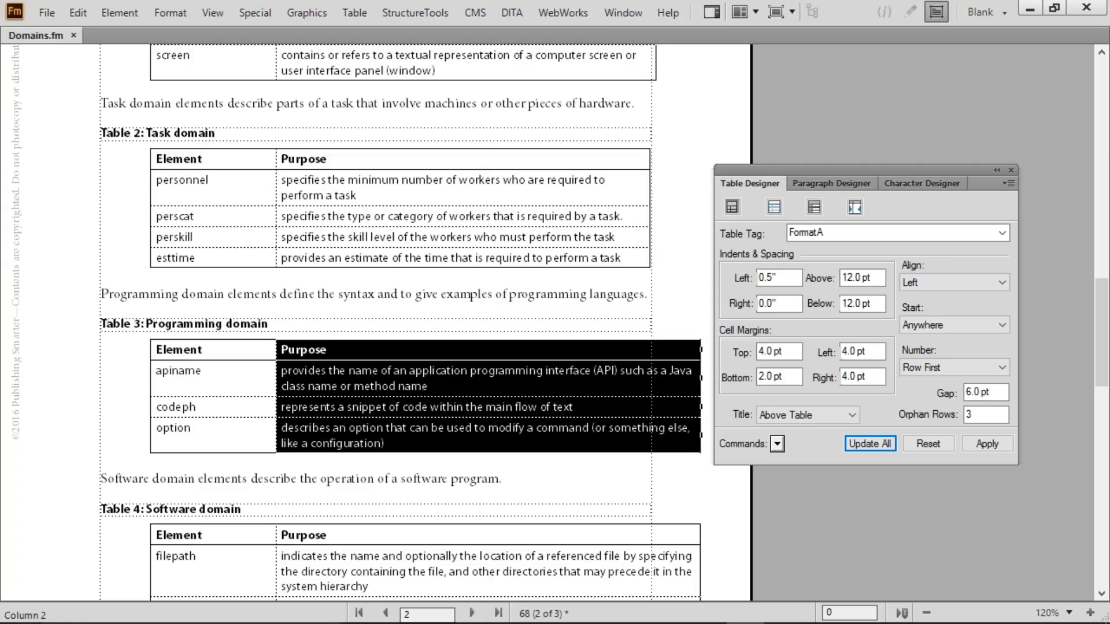
drag(701, 382, 653, 382)
click(543, 382)
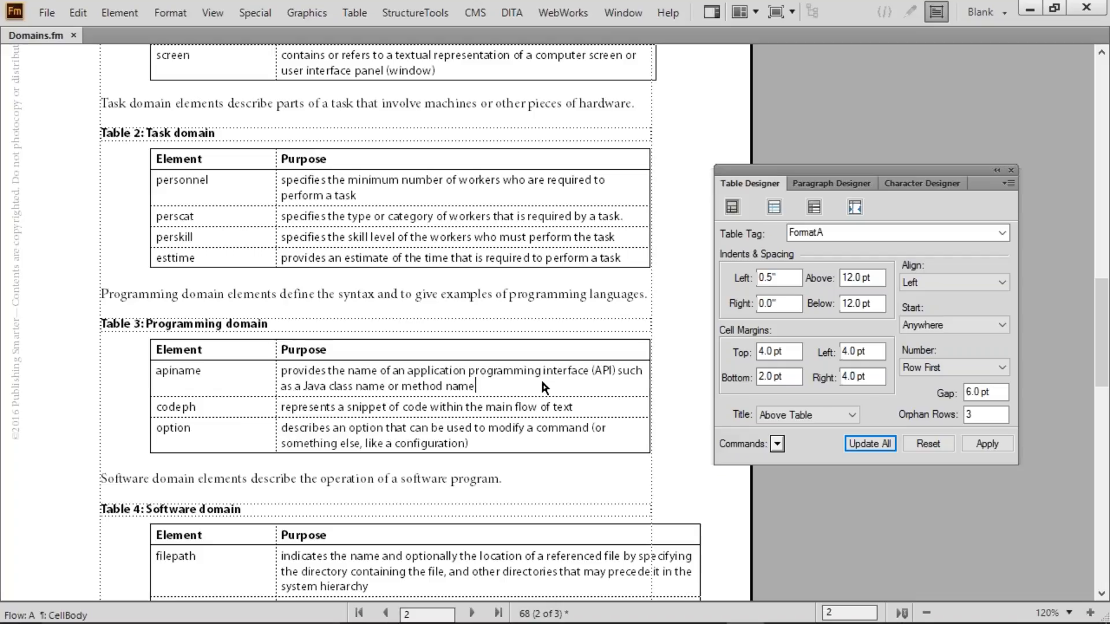
Step: Set FormatA's left indent to 0.25" for all its tables and widen Table 3's Purpose column to the text frame border
drag(783, 277, 738, 273)
text(.25)
click(878, 446)
drag(619, 350, 656, 406)
Step: Set the FormatA table format's left indent to 0 and update all tables with that format
drag(797, 277, 726, 276)
text(0)
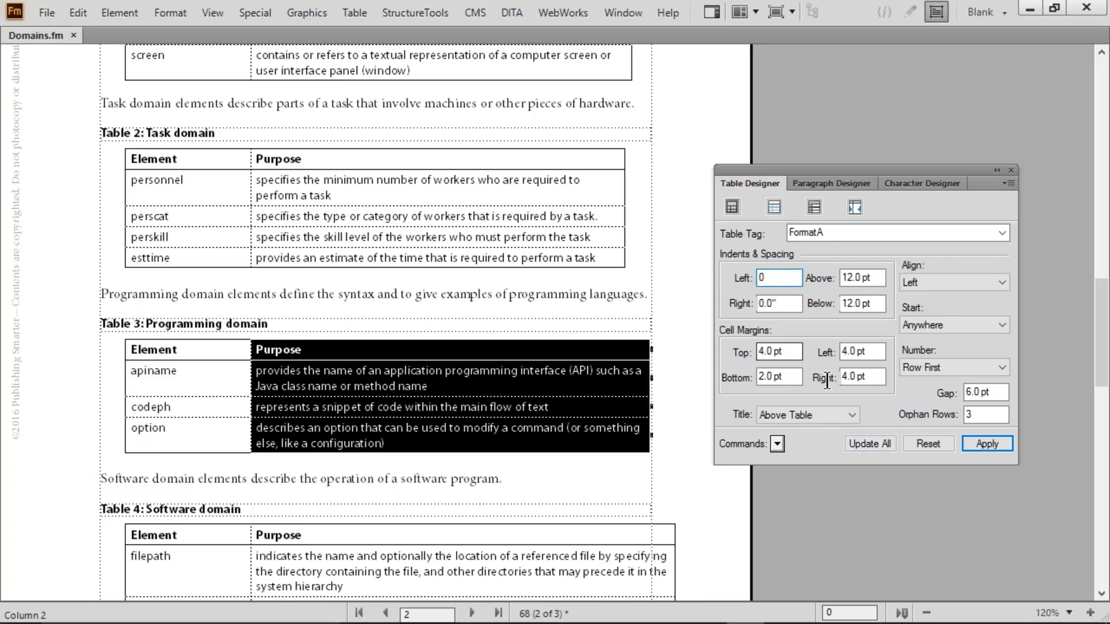
click(868, 442)
click(596, 372)
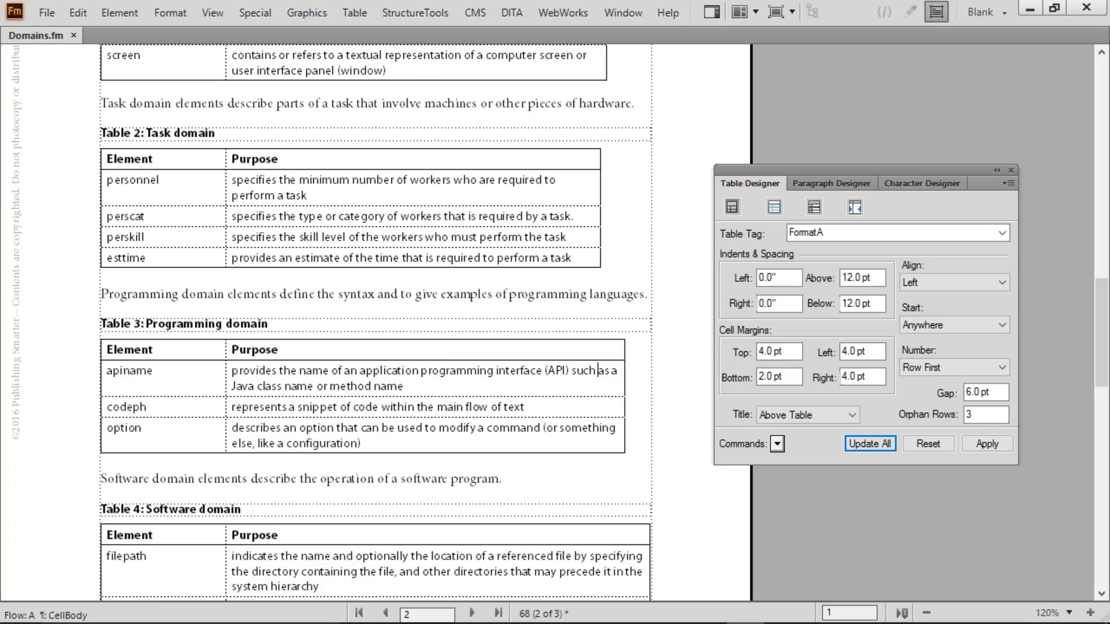
Step: Widen the Purpose columns of Tables 3, 2 and 1 until their outer edges meet the text frame border
drag(596, 354, 651, 377)
drag(558, 211, 650, 237)
scroll(617, 234, up, 4)
drag(580, 198, 651, 248)
click(560, 251)
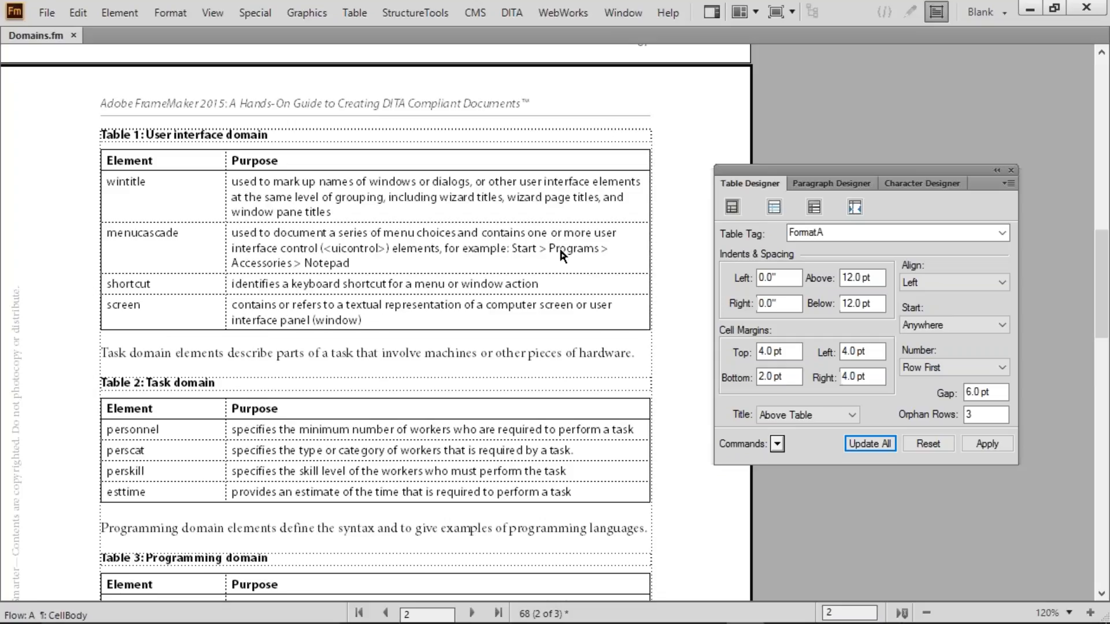
Step: Examine the titles of Tables 1 and 2 and their spacing from the body paragraphs above them
scroll(557, 245, up, 12)
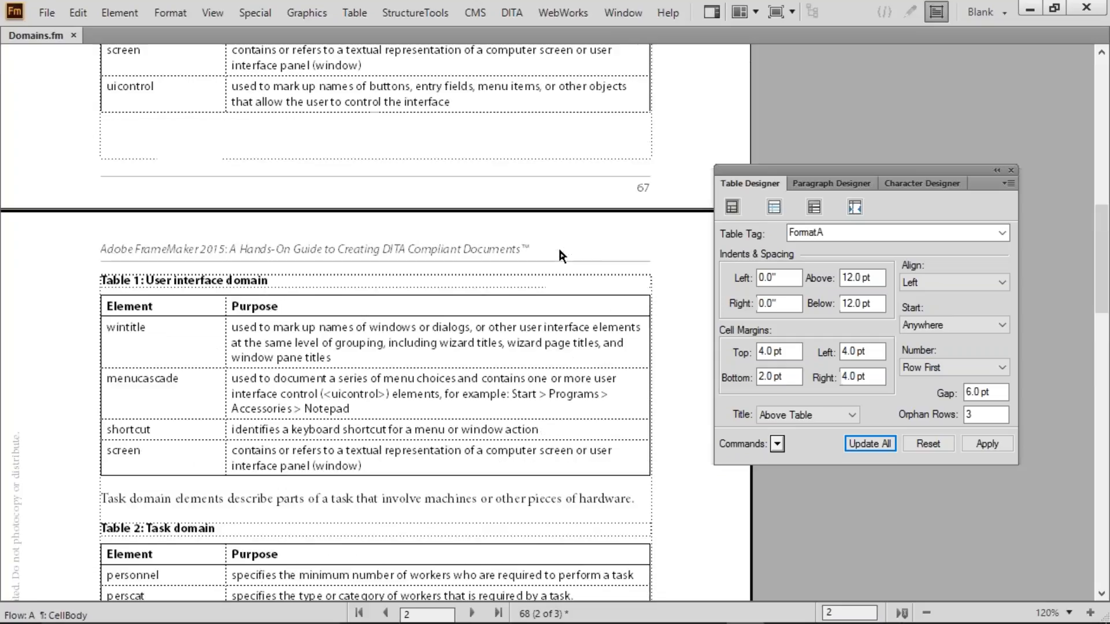
click(137, 156)
drag(139, 157, 289, 157)
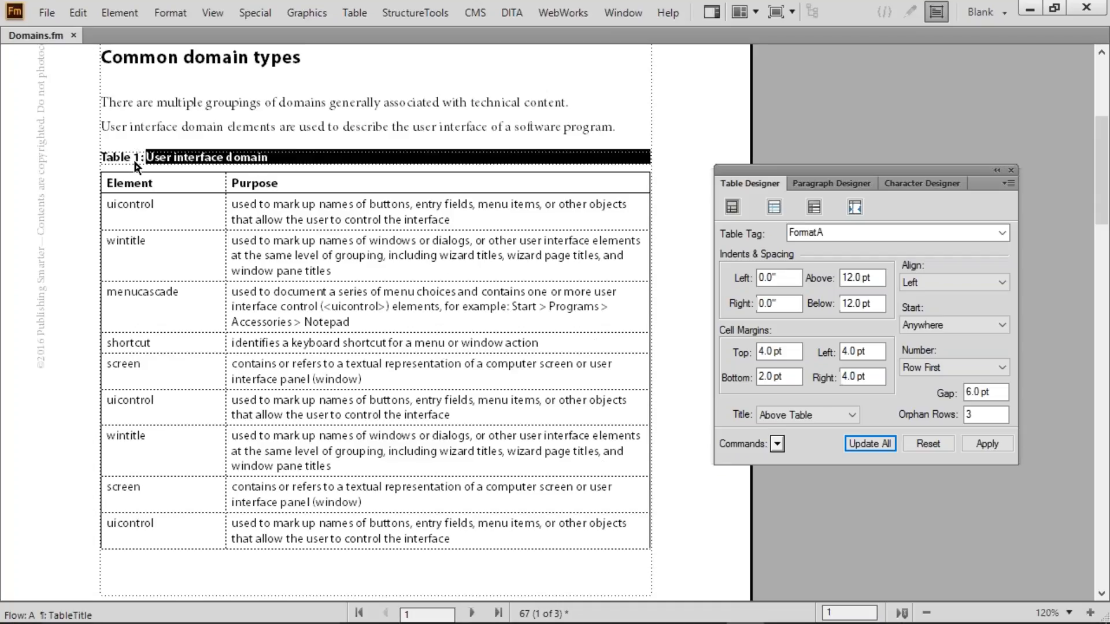
drag(110, 126, 307, 127)
scroll(290, 186, down, 10)
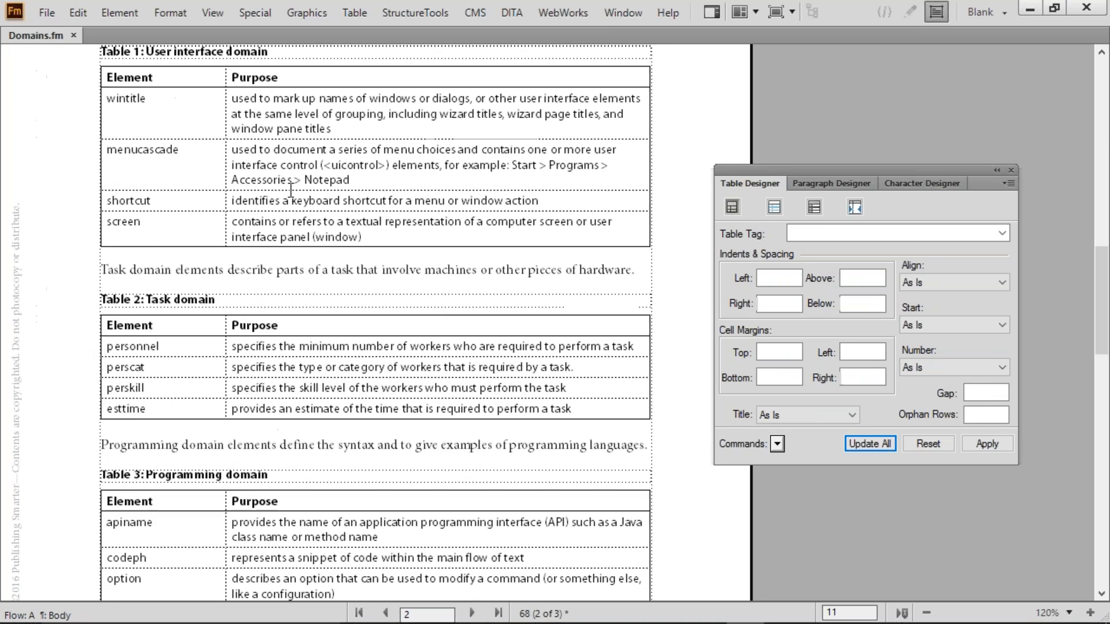
drag(149, 258, 215, 257)
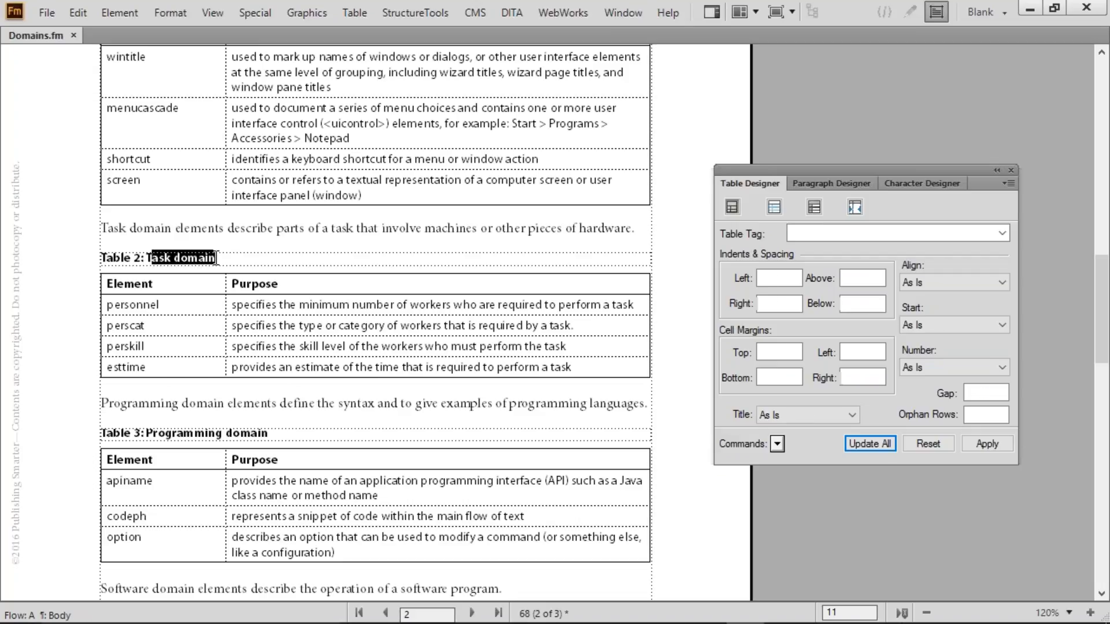
drag(103, 228, 335, 228)
click(395, 228)
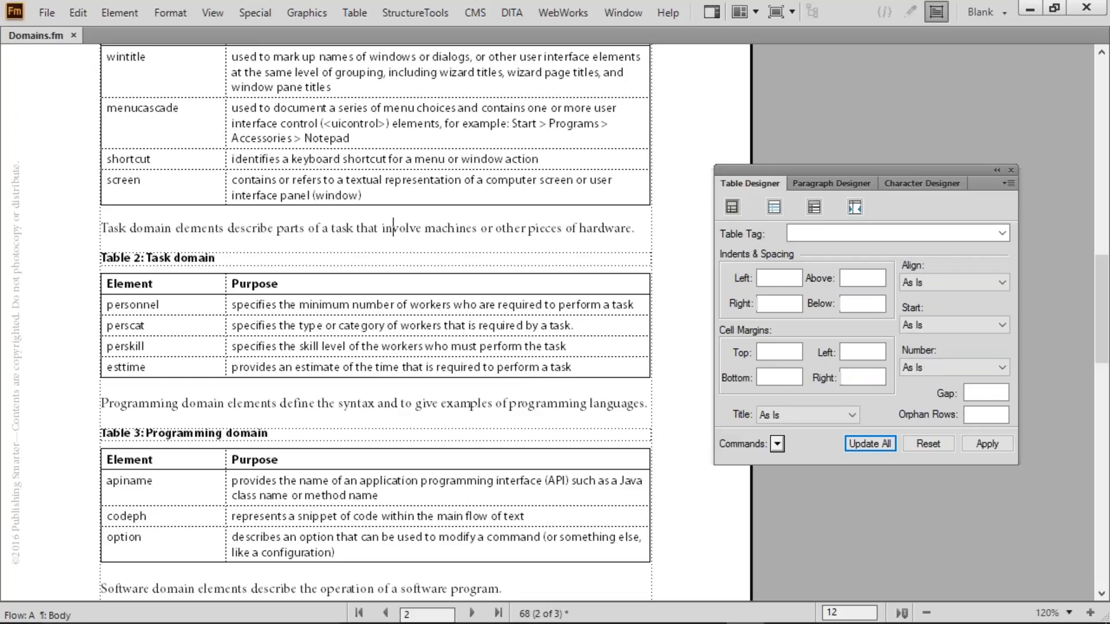
Step: Set FormatA's spacing to 6 pt above and 20 pt below the table, updating all tables with that format
click(262, 304)
drag(872, 278, 843, 278)
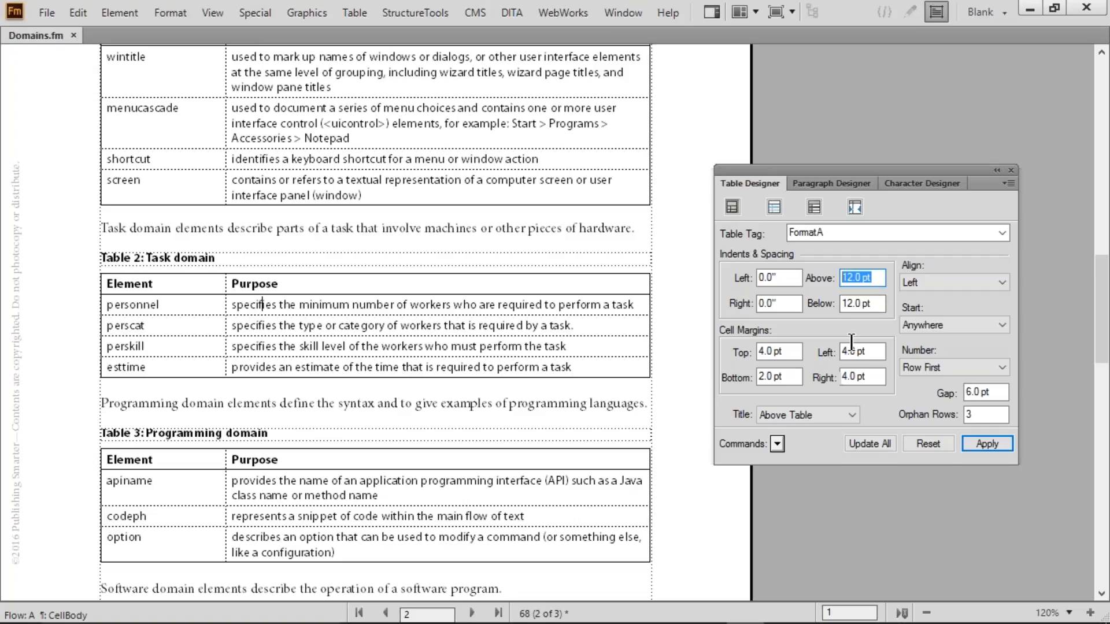
text(6)
key(Tab)
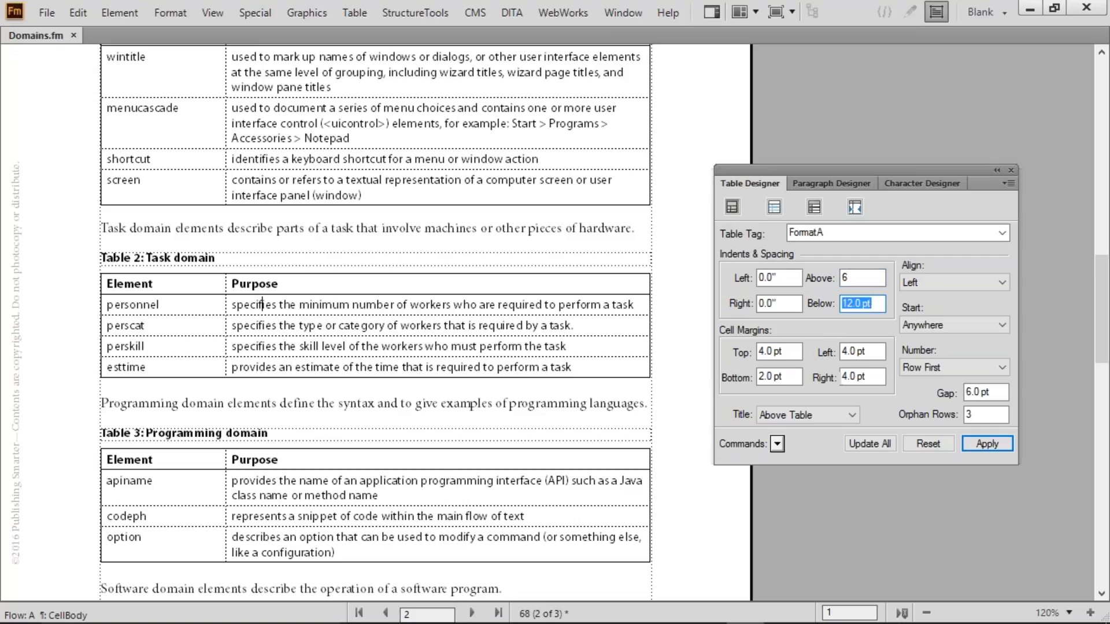
text(20)
click(865, 440)
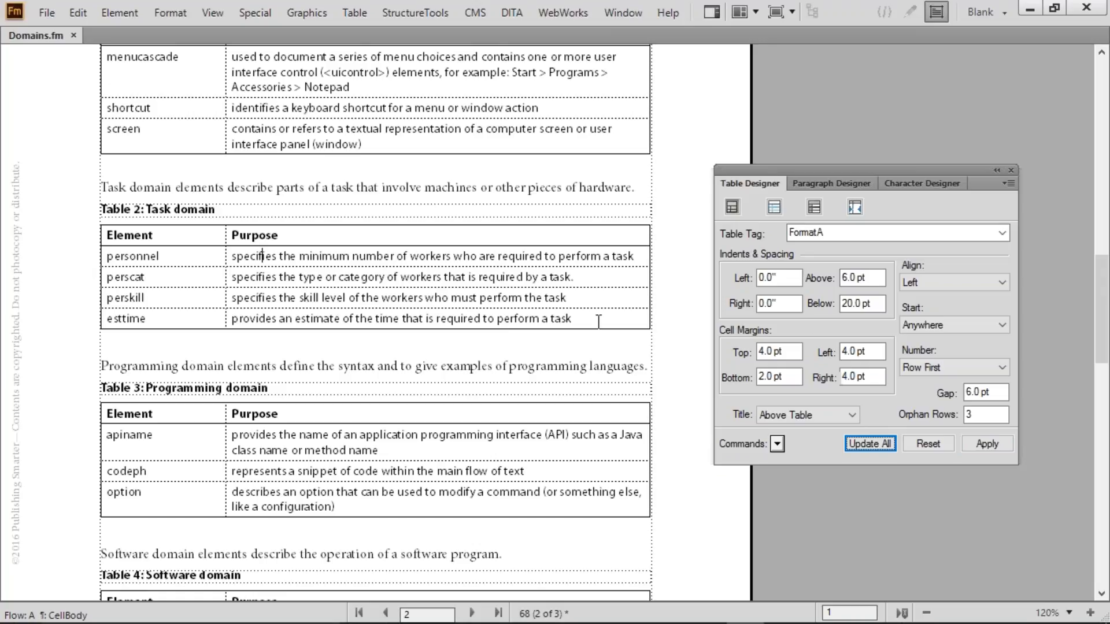
Step: Set FormatA's spacing to 0 pt above and 36 pt below, update all its tables, and check the gaps around Table 2
click(869, 278)
drag(821, 259, 744, 241)
text(0)
key(Tab)
text(3)
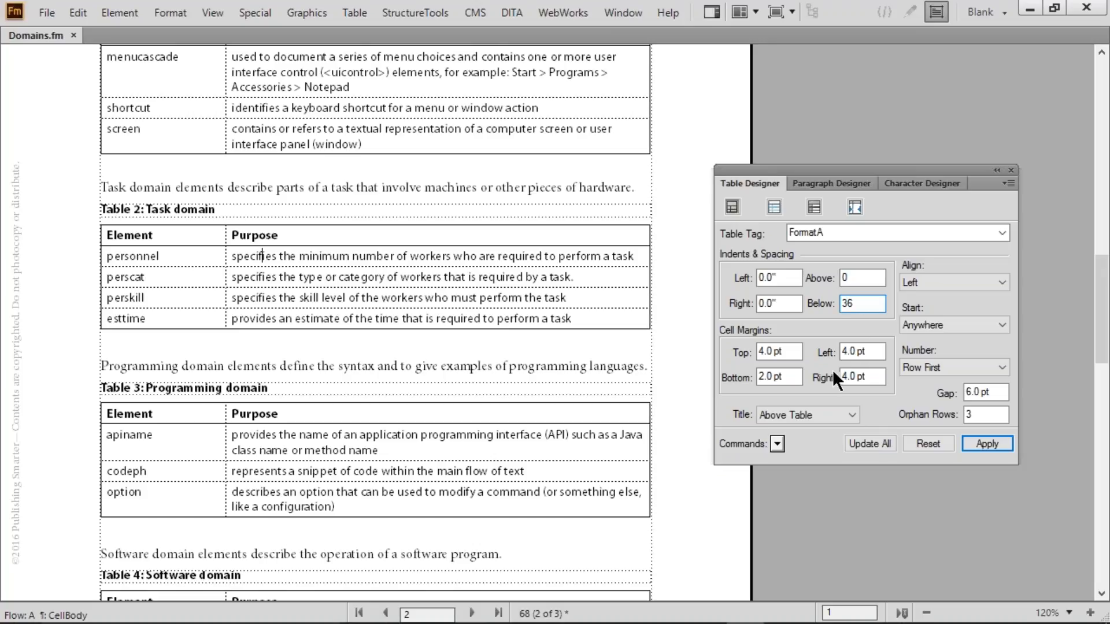
click(886, 448)
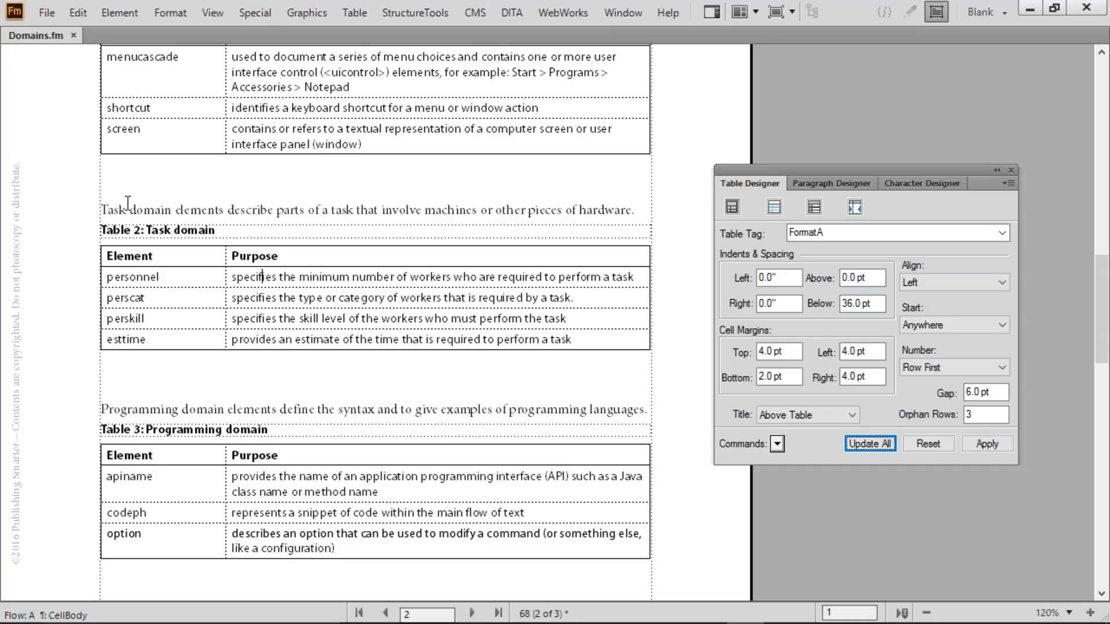
drag(128, 209, 221, 209)
click(192, 312)
Step: Set FormatA's spacing to 12 pt both above and below the table, updating all tables with that format
click(420, 297)
click(862, 278)
text(12)
key(Tab)
text(12)
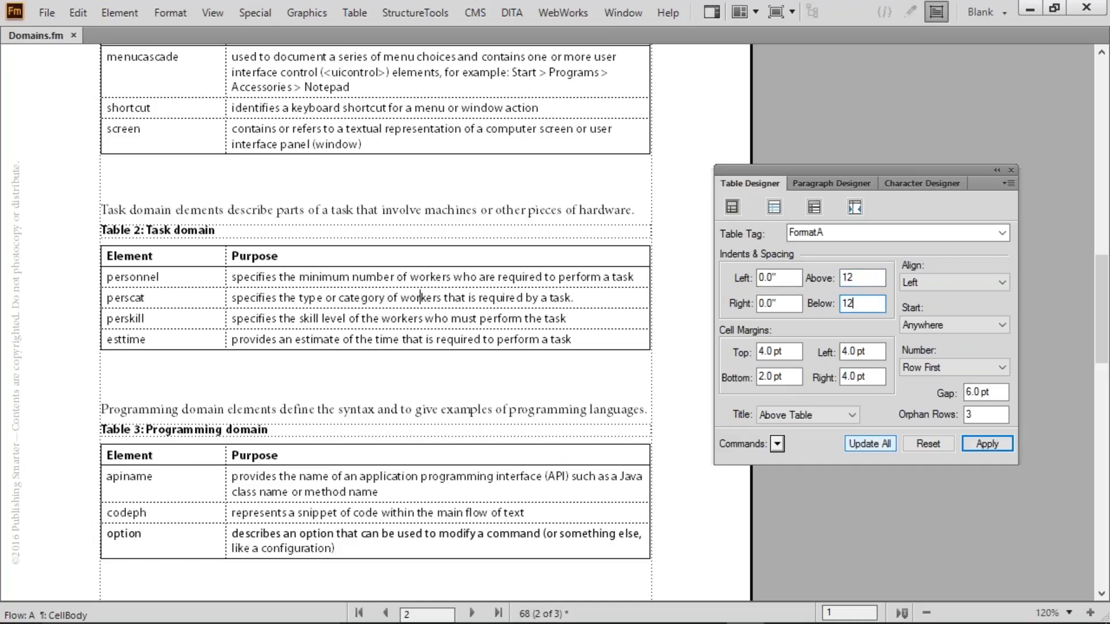
click(869, 444)
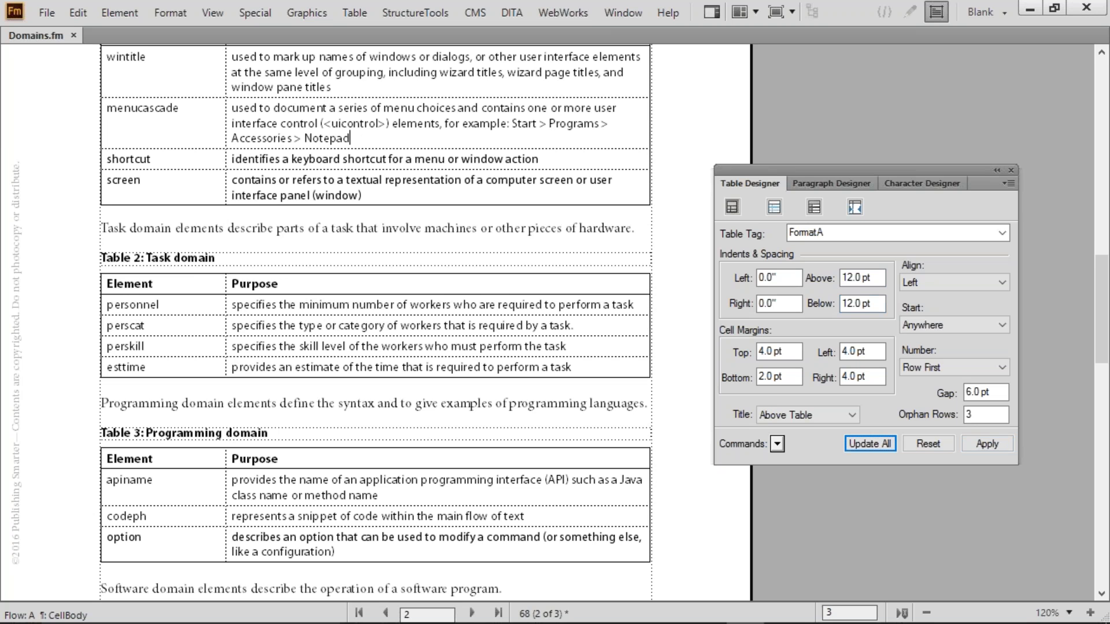
Step: Set FormatA's cell margins to 8 pt top, 4 pt bottom, 8 pt left and 8 pt right, updating all its tables
scroll(328, 97, up, 10)
scroll(201, 279, up, 3)
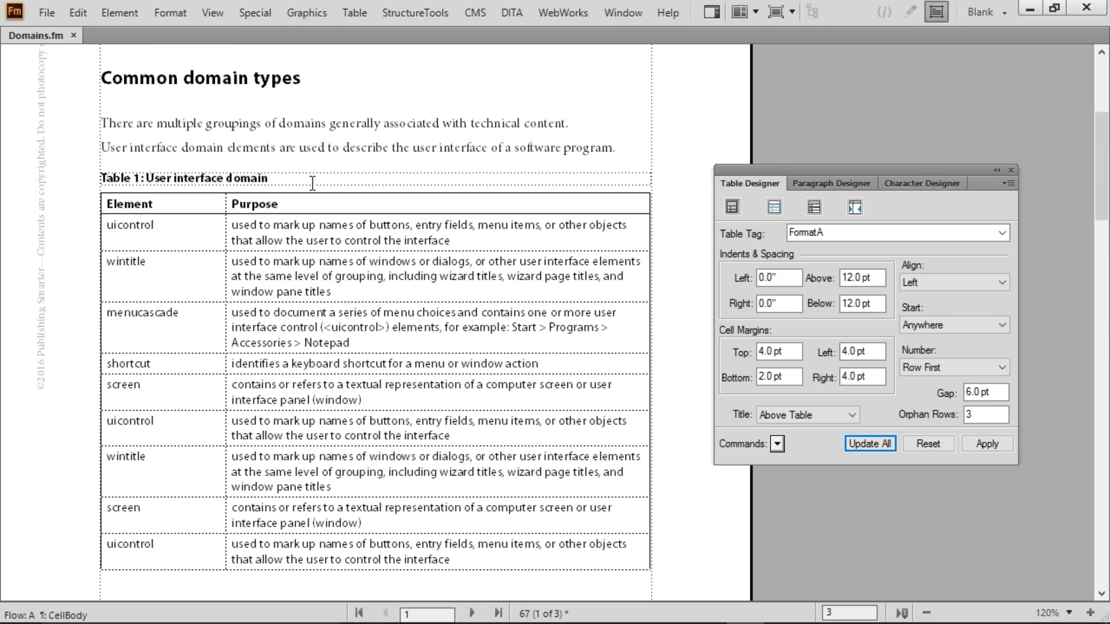
drag(232, 270, 335, 305)
click(303, 293)
double_click(772, 351)
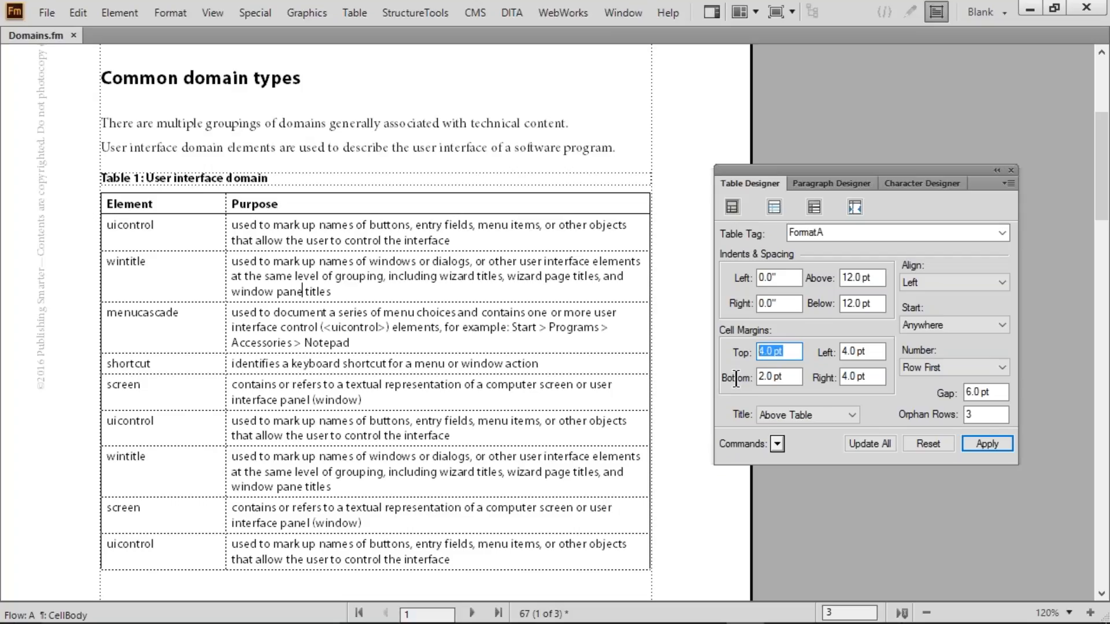
text(8)
key(Tab)
text(4)
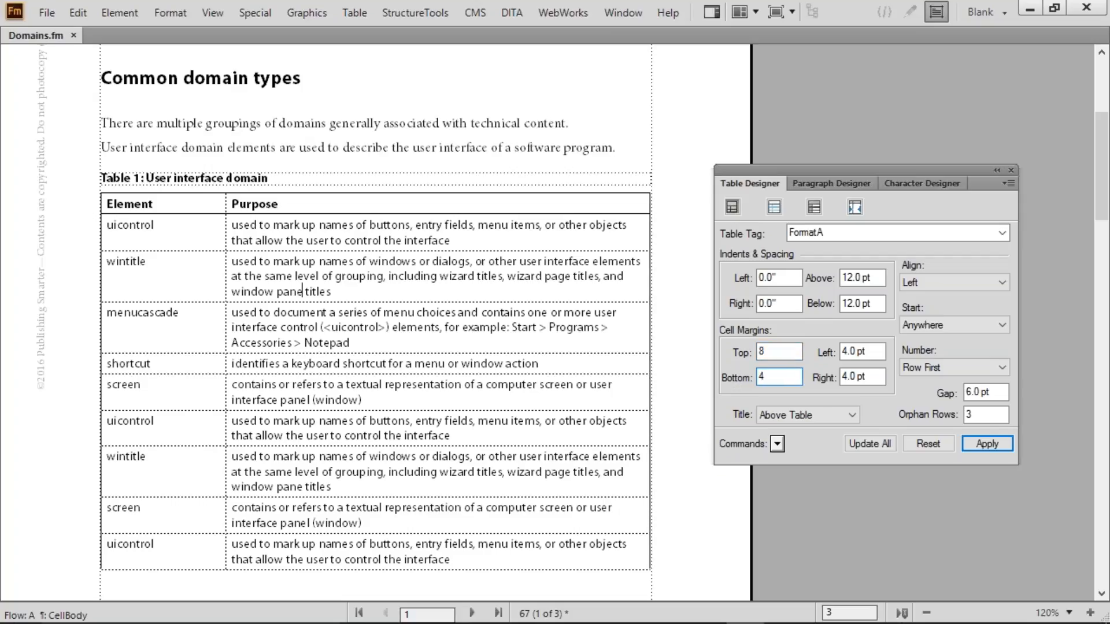
key(Tab)
text(8)
key(Tab)
text(8)
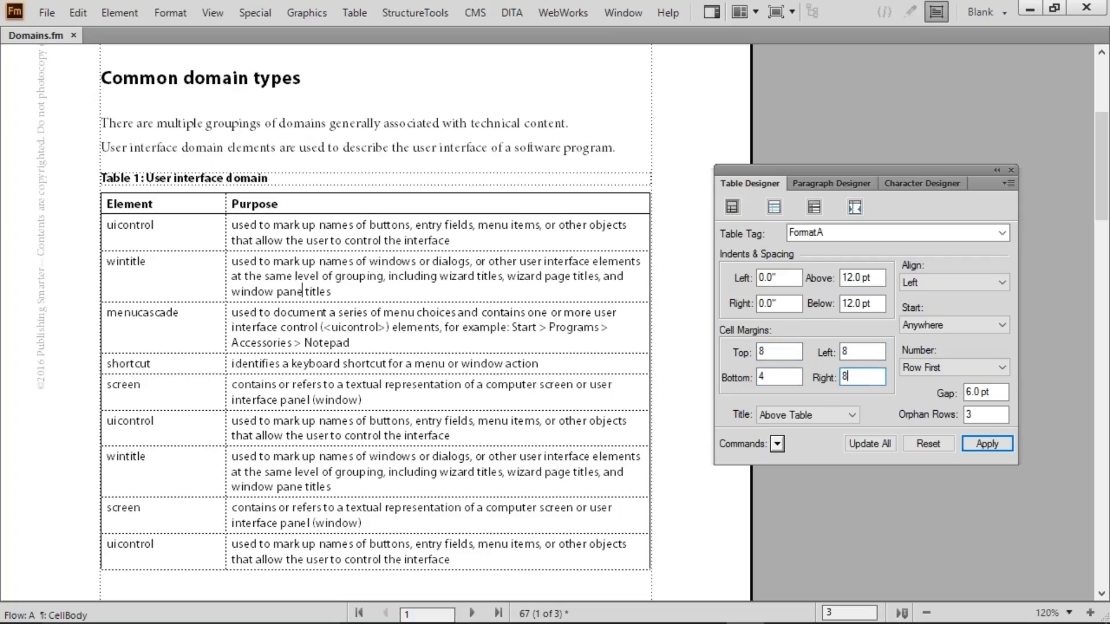
click(865, 440)
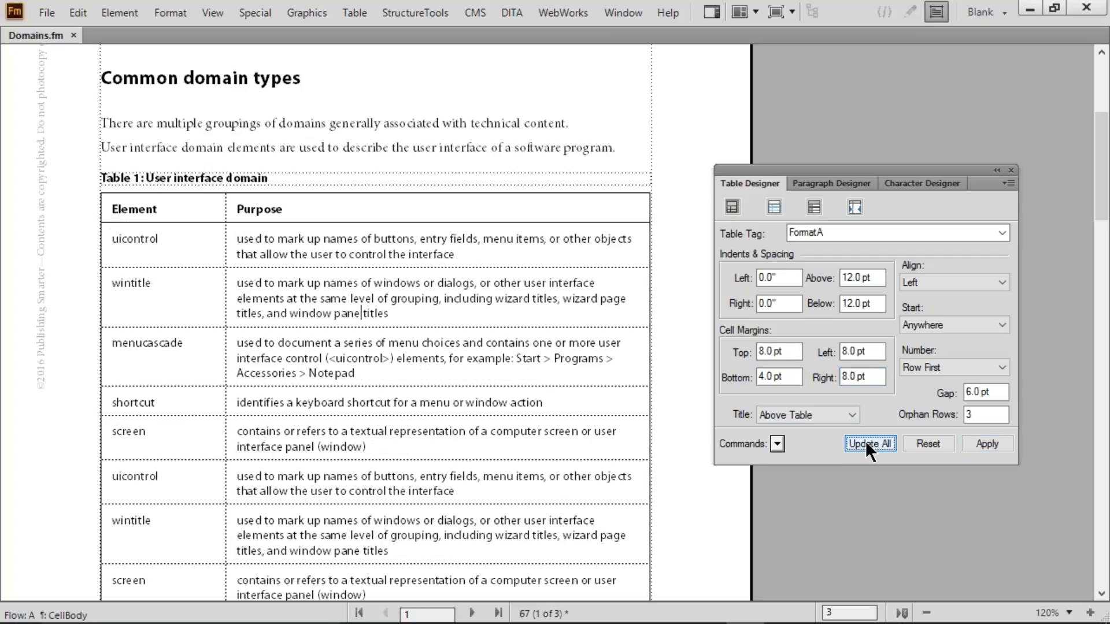
Step: Hide the document borders so that only the tables' own ruling lines are displayed
click(315, 298)
key(alt+v)
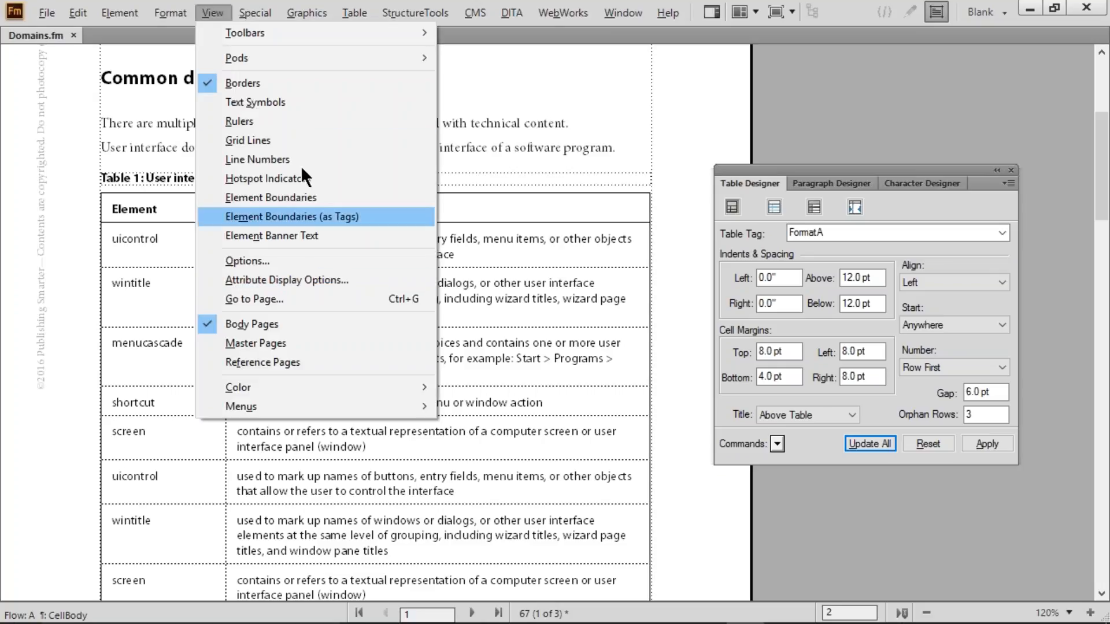
key(Return)
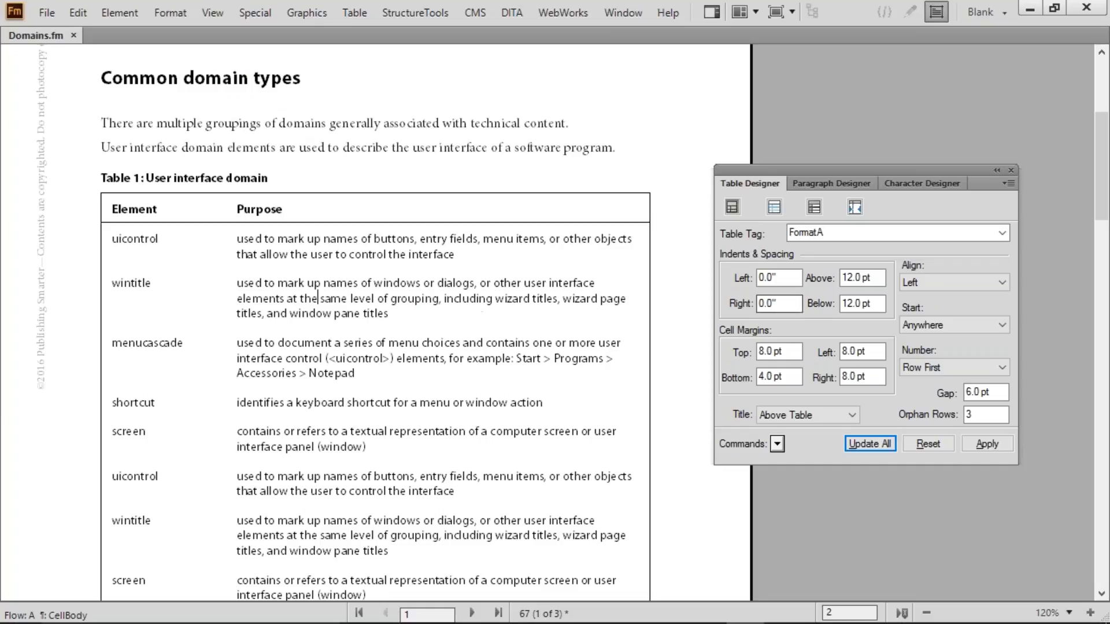
Step: Set FormatA's cell margins to 4 pt top, 2 pt bottom, 4 pt left and 4 pt right, updating all its tables
drag(800, 351, 717, 351)
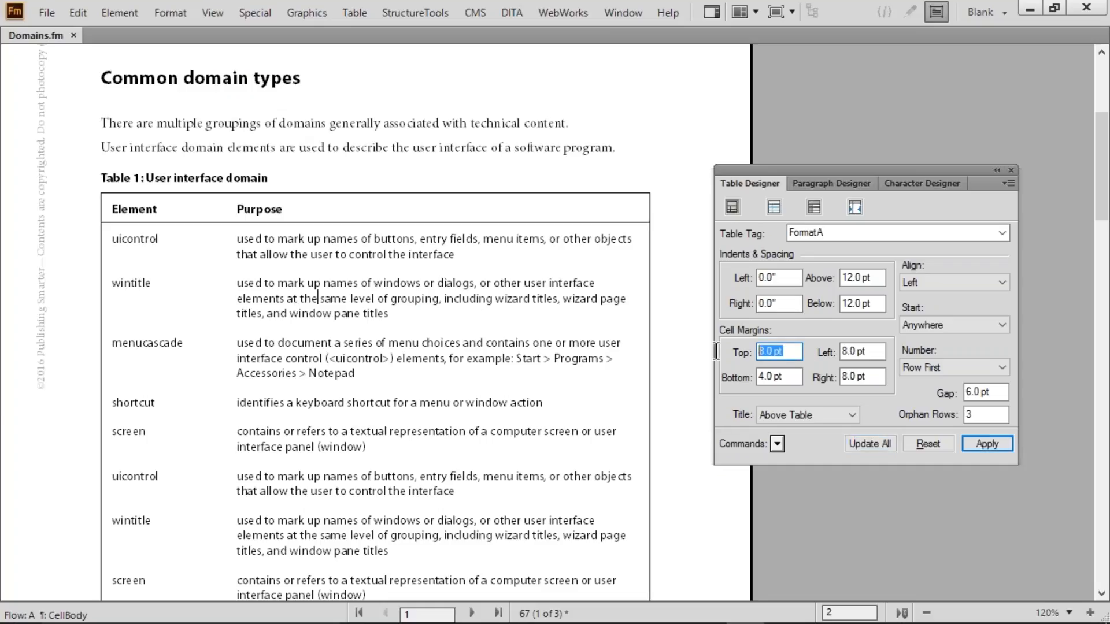
text(4)
key(Tab)
text(2)
key(Tab)
text(4)
key(Tab)
text(4)
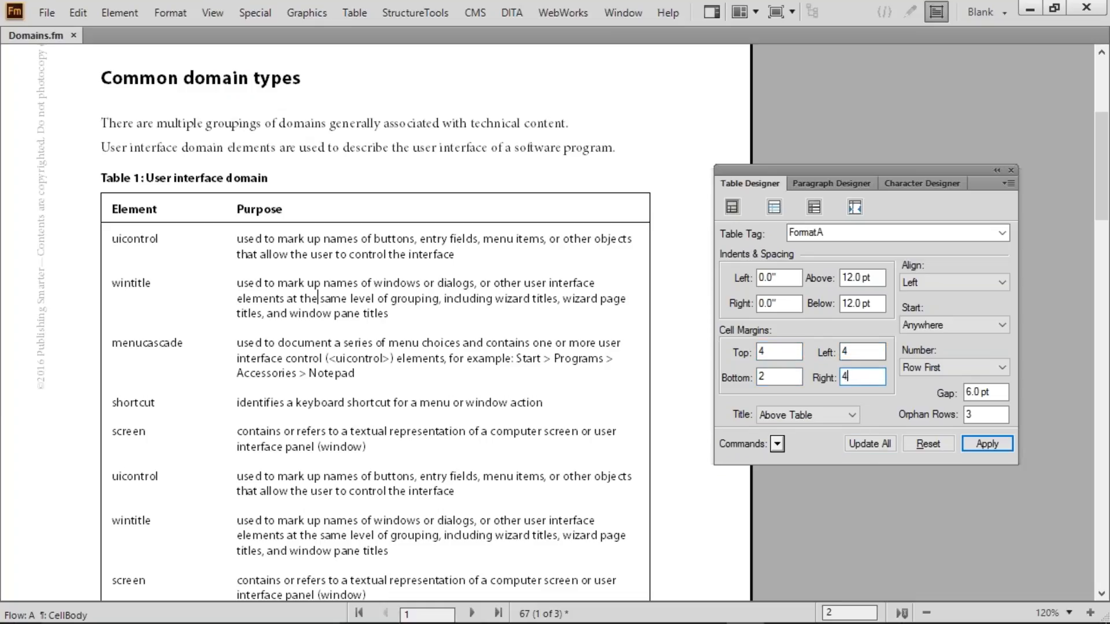
click(872, 442)
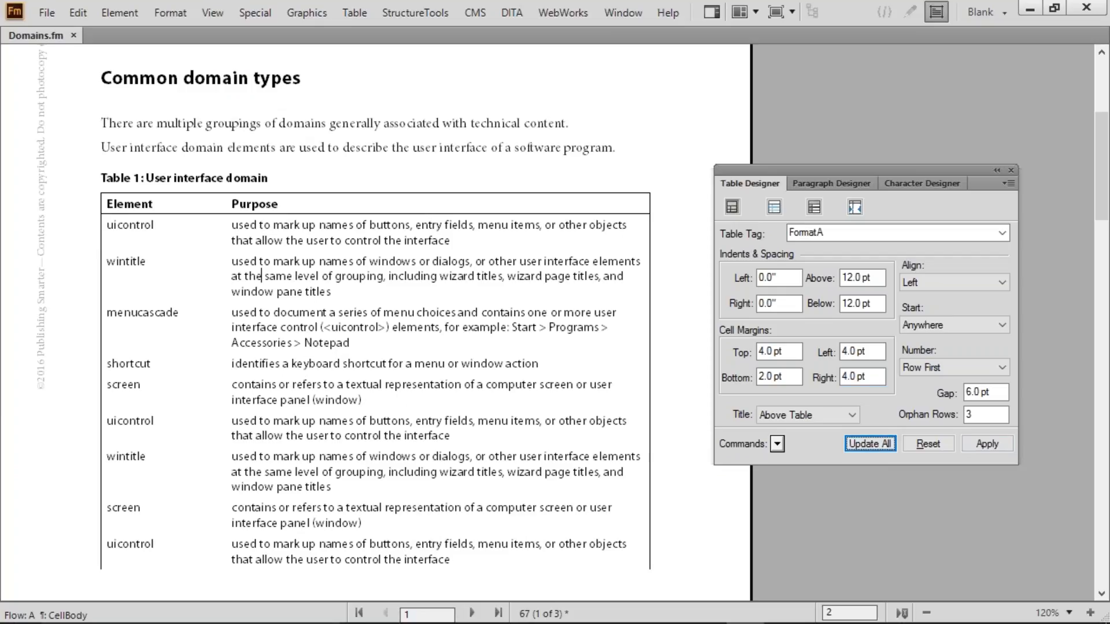
Step: Place the FormatA table titles below the table and update all tables with that format
click(814, 414)
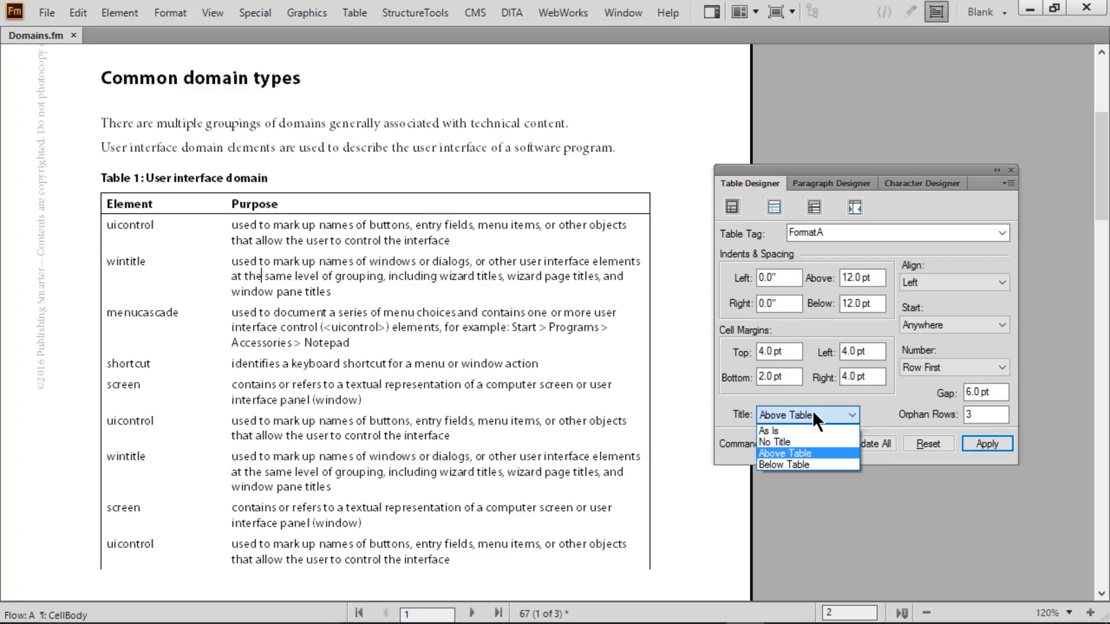
click(796, 465)
click(861, 443)
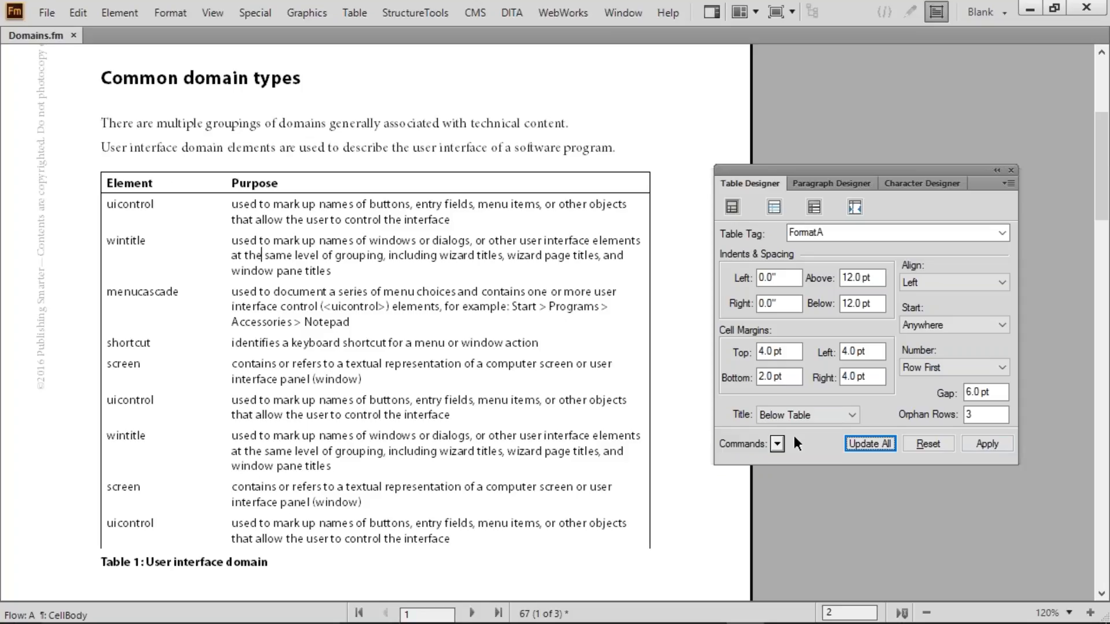
Step: Place the FormatA table titles above the table and update all tables with that format
click(818, 419)
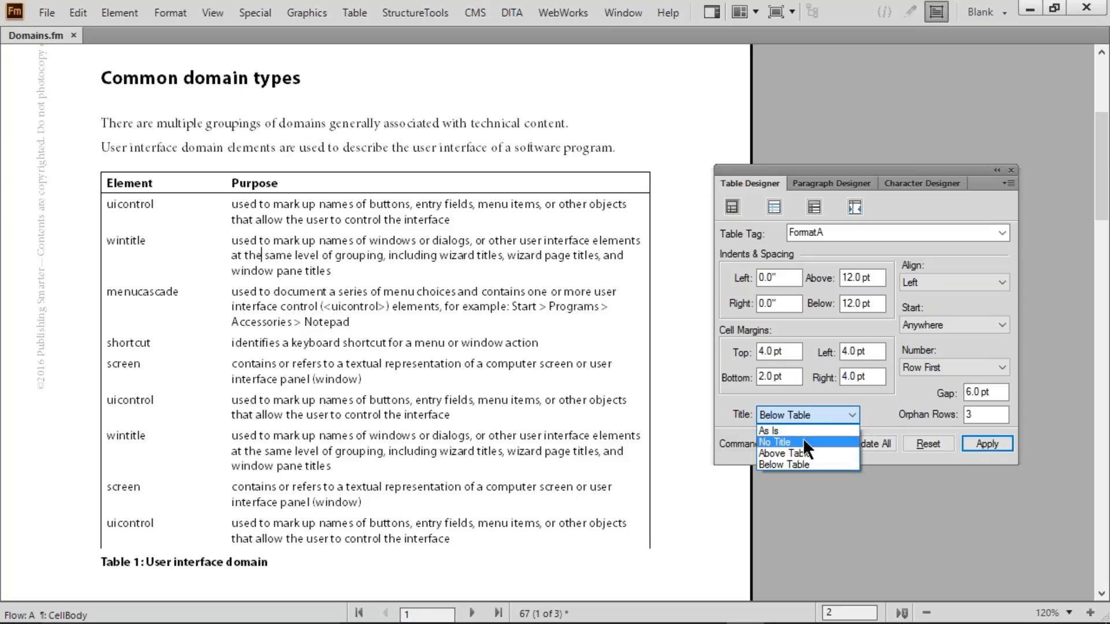
click(798, 454)
click(868, 444)
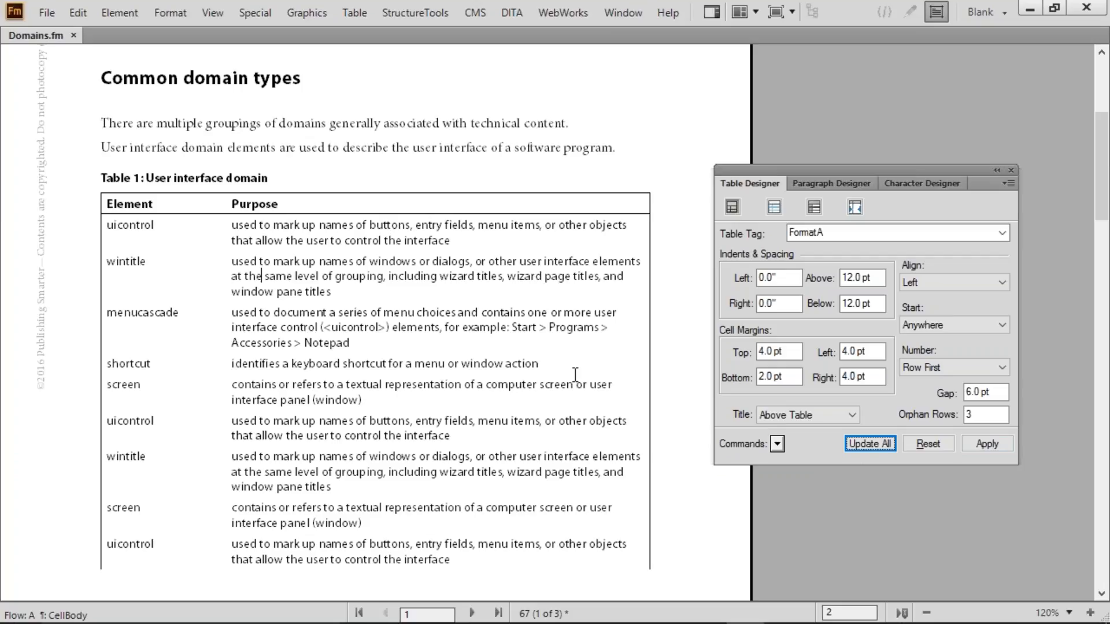
click(976, 287)
click(976, 287)
click(962, 324)
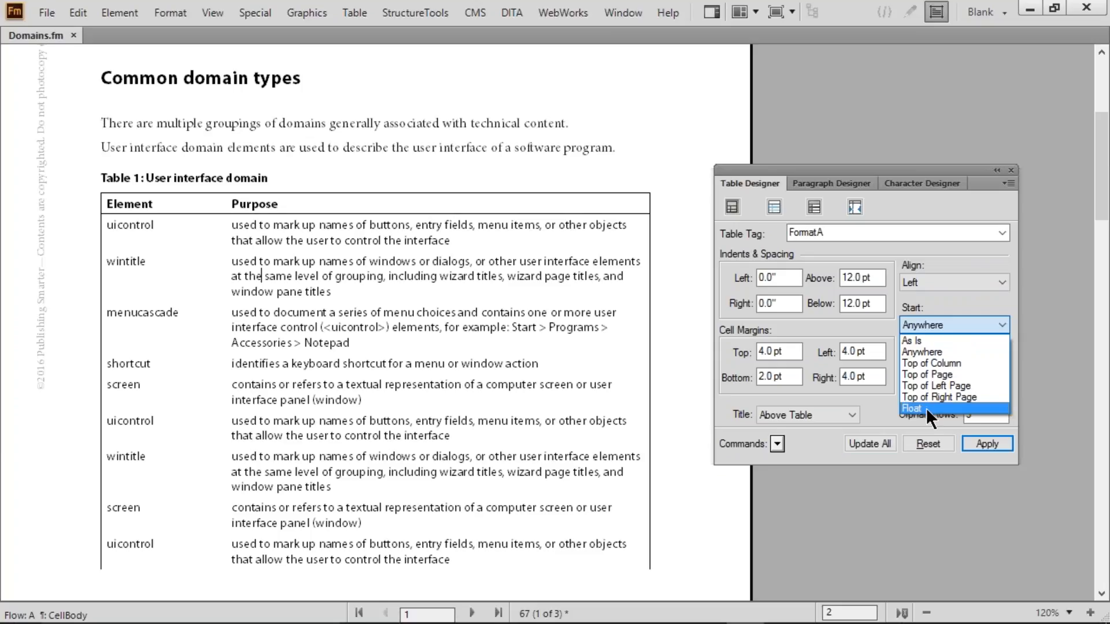
click(886, 408)
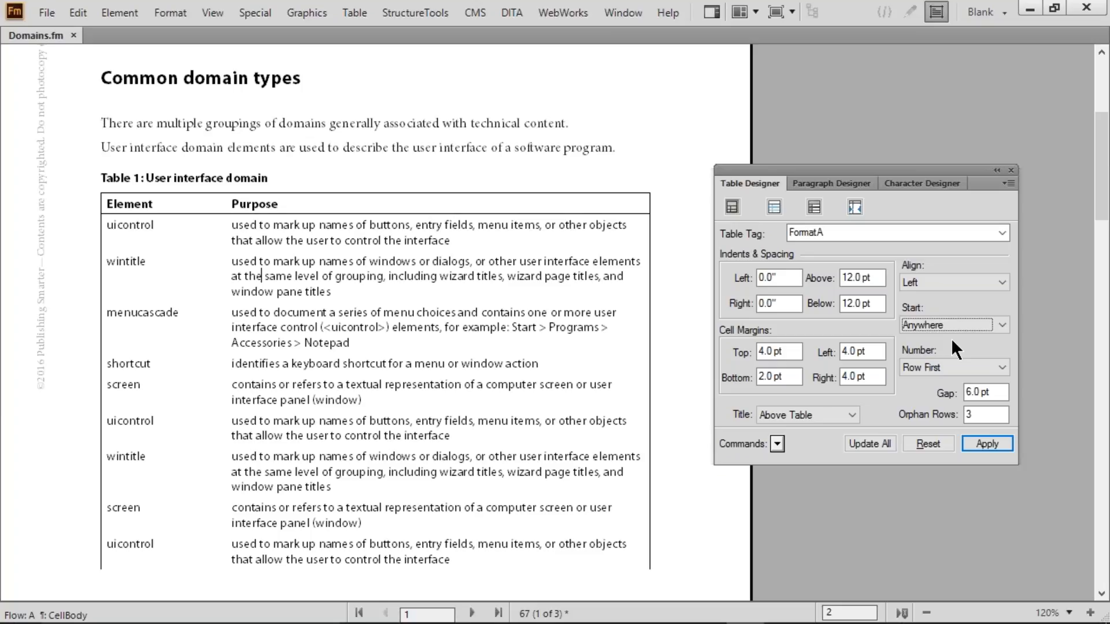
Step: Apply the NumberContinue paragraph format to Table 1's second through sixth body rows, from wintitle to uicontrol
click(935, 369)
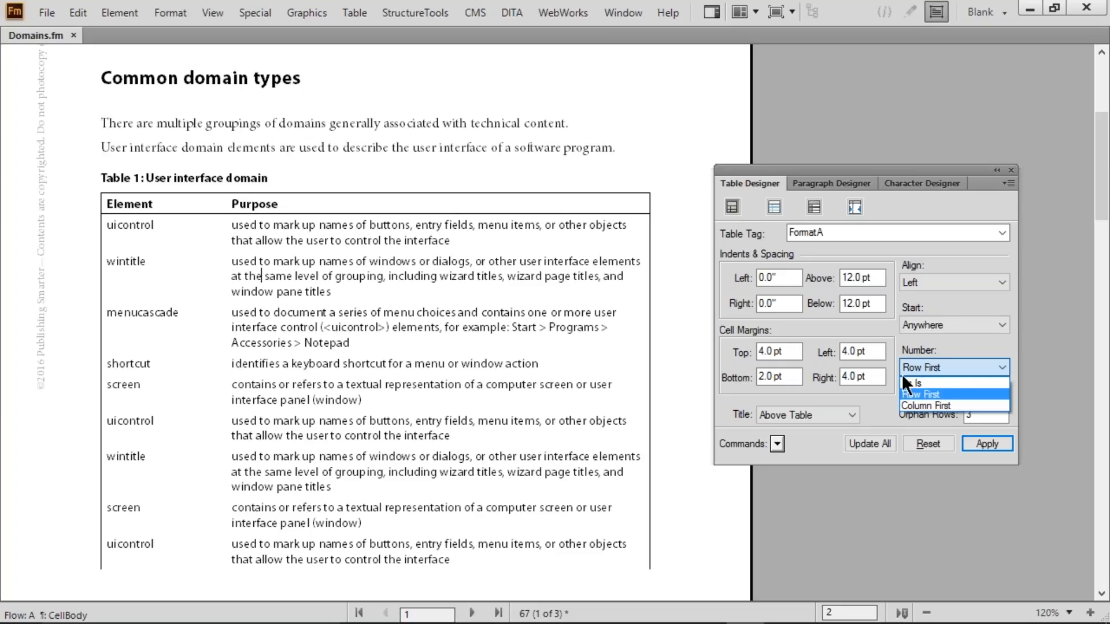
click(380, 334)
drag(168, 279, 407, 444)
key(F9)
text(nu)
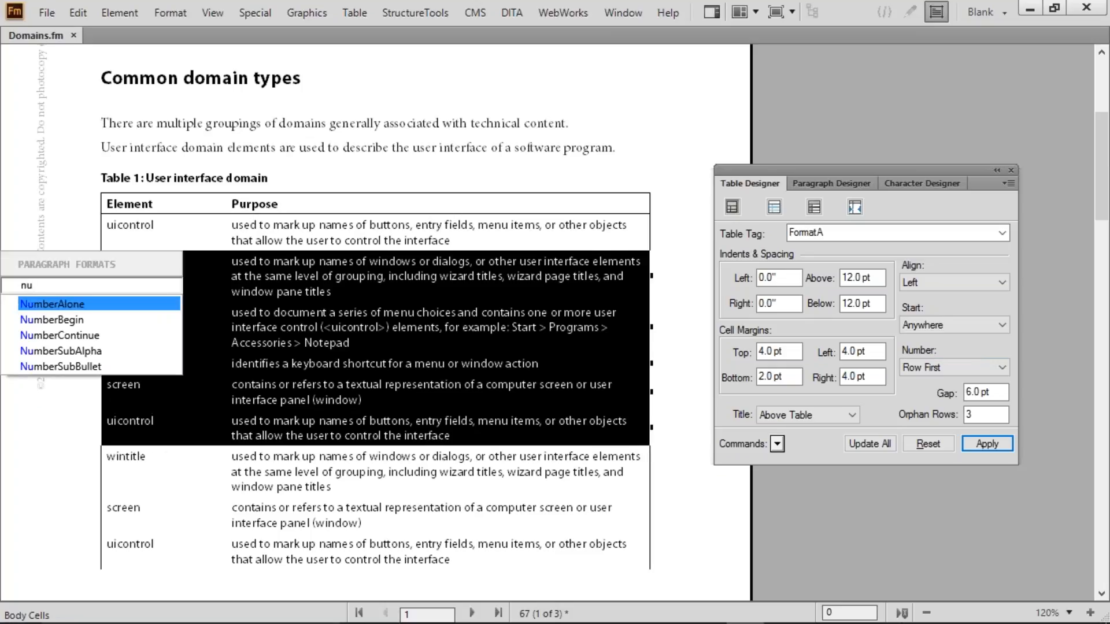
key(Down)
key(Down)
key(Return)
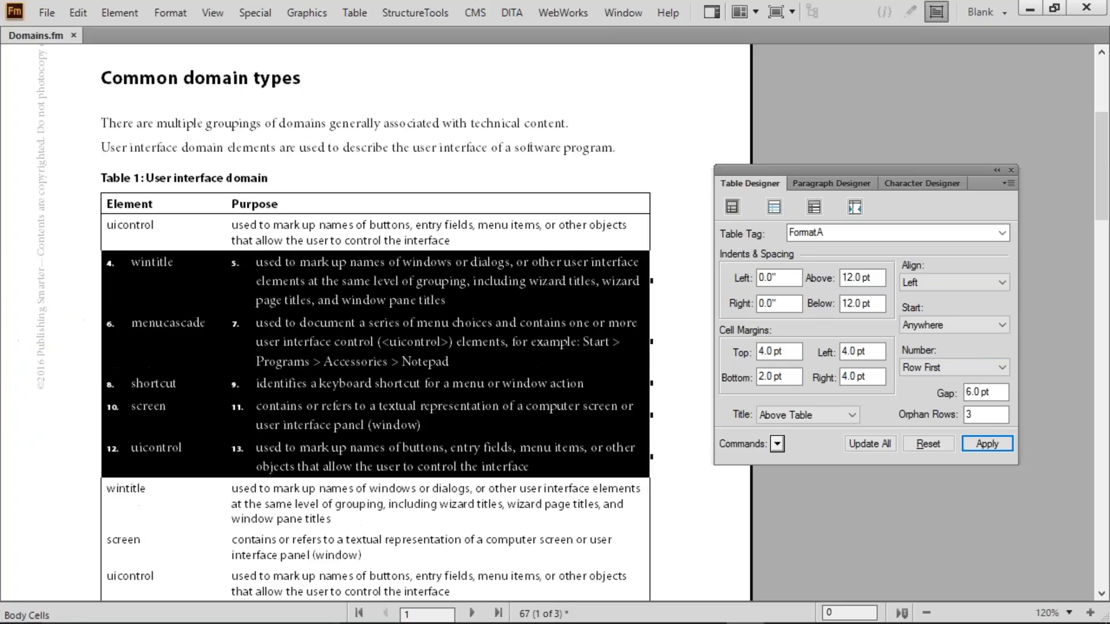
Step: Set FormatA's numbering direction to Column First, update all its tables, and compare Table 1's numbering order by row and column
click(151, 291)
drag(169, 293, 293, 284)
drag(196, 326, 248, 329)
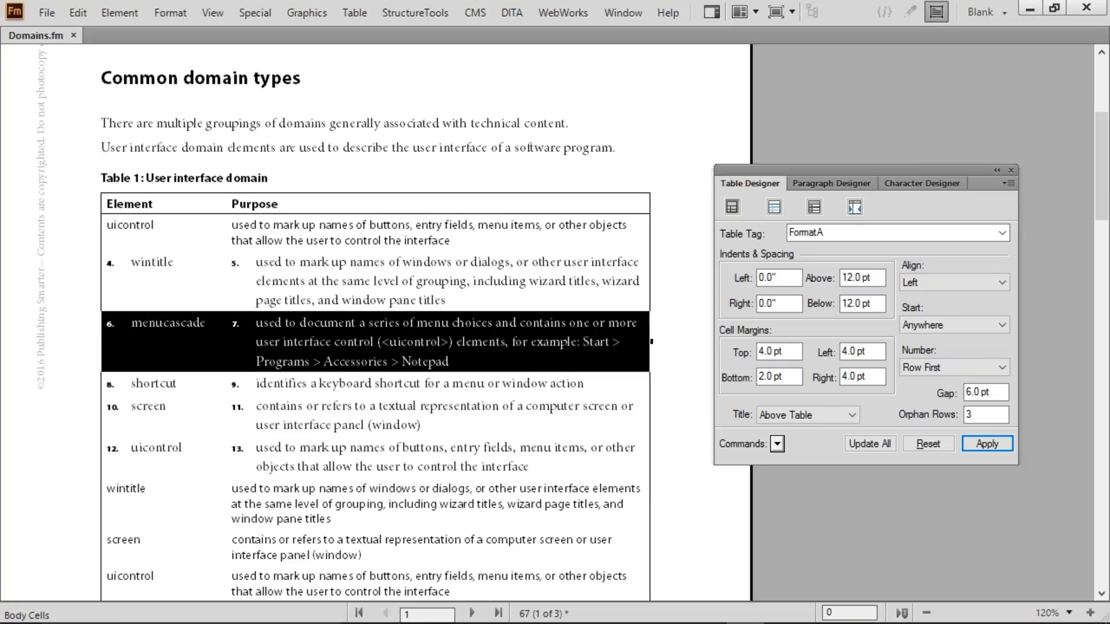
drag(151, 386, 301, 386)
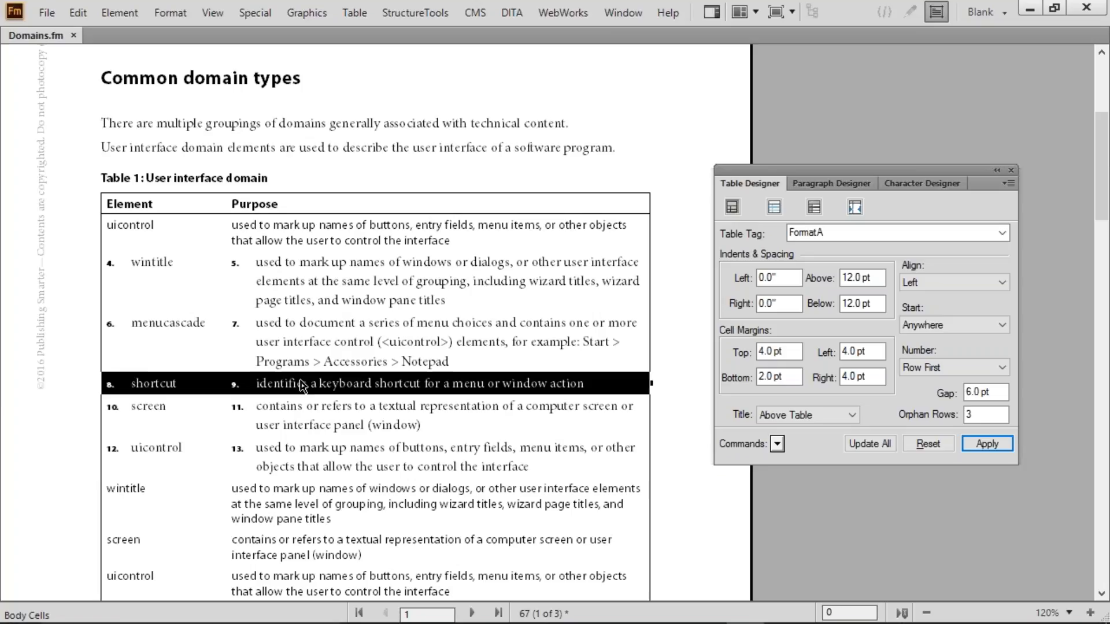
click(366, 267)
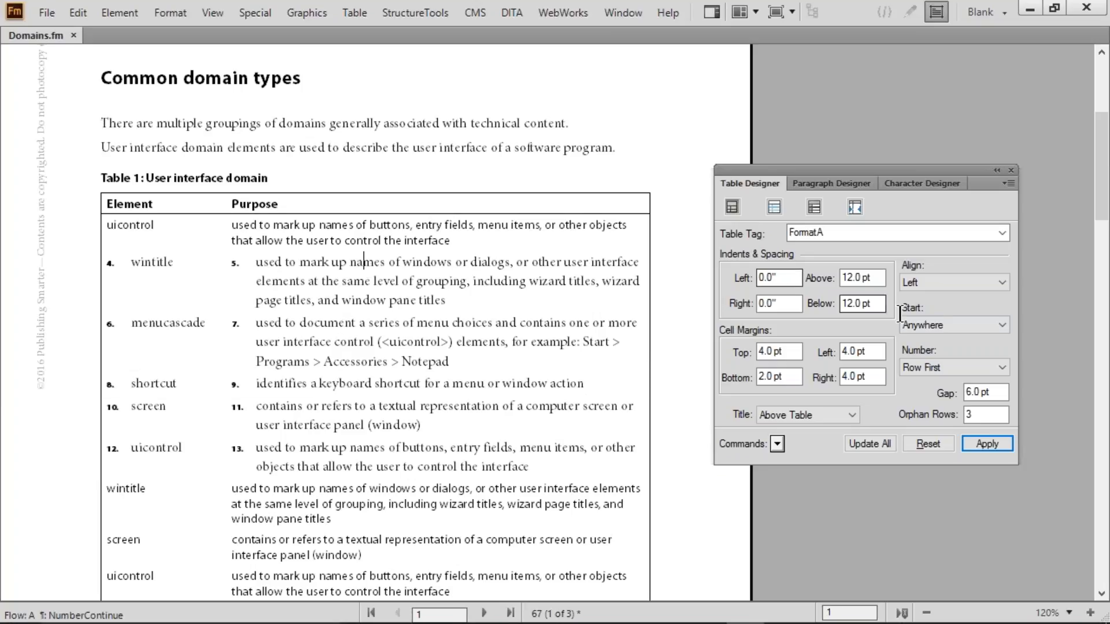
click(946, 368)
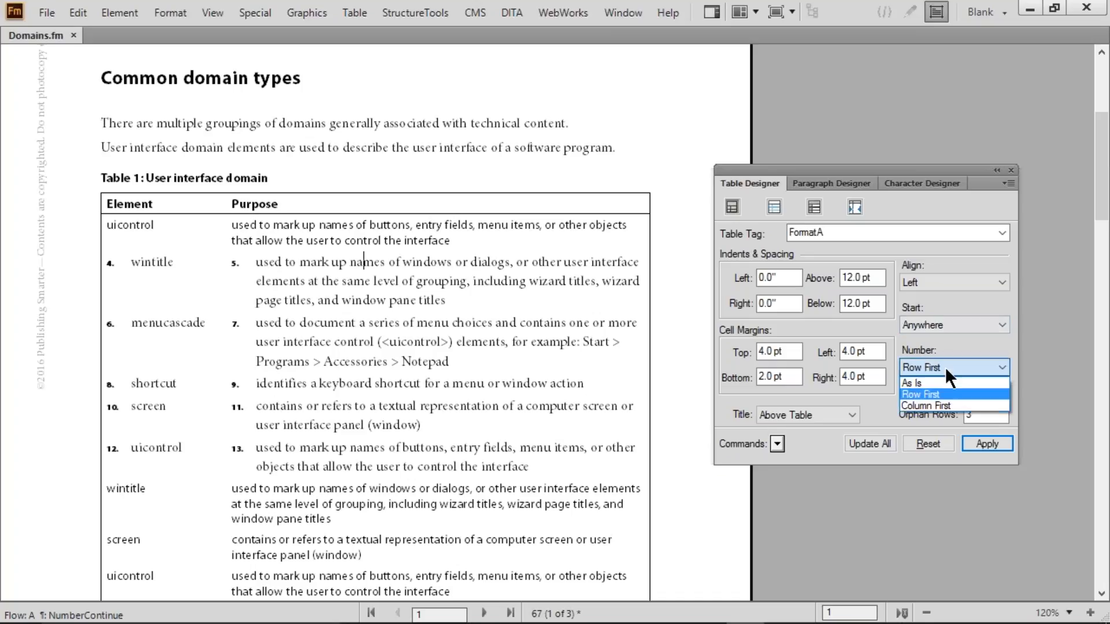
click(945, 406)
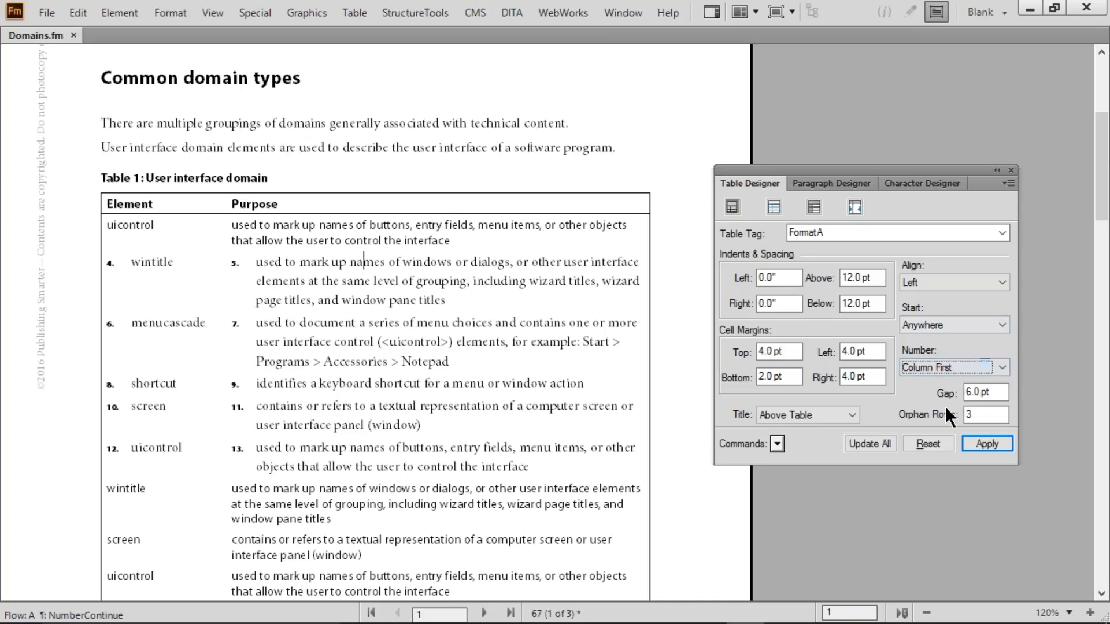
click(879, 442)
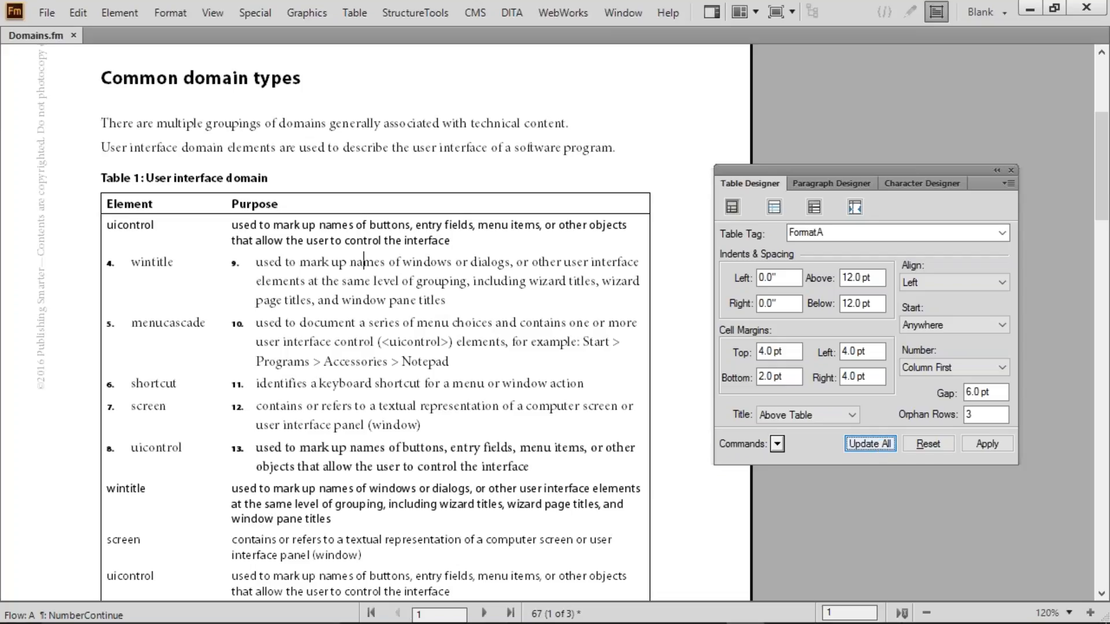
drag(179, 277, 179, 447)
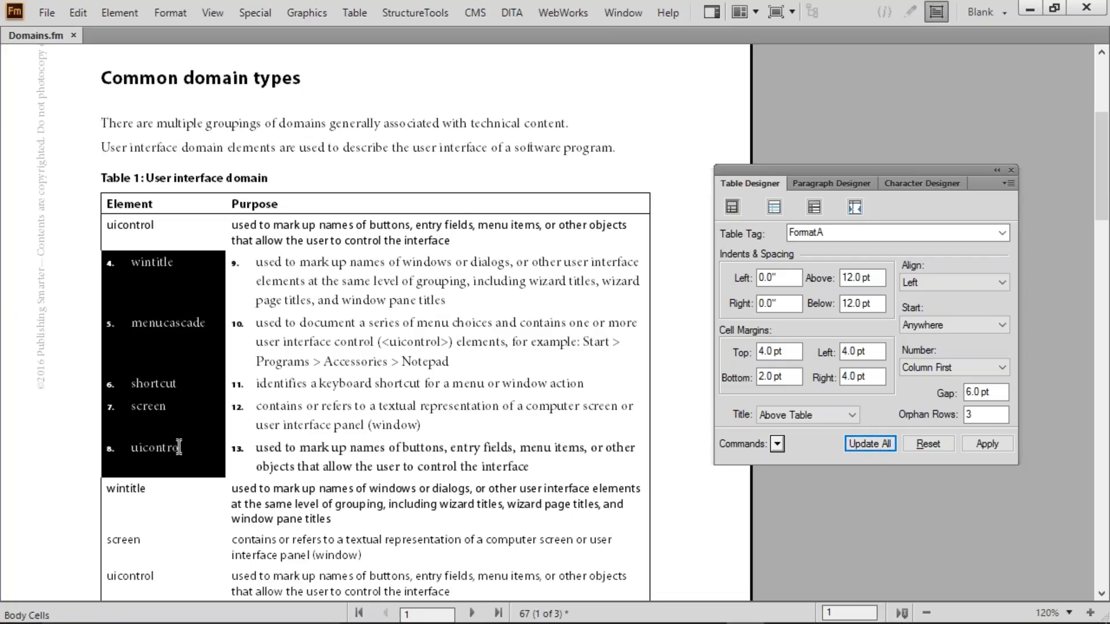
drag(339, 263, 337, 453)
click(336, 453)
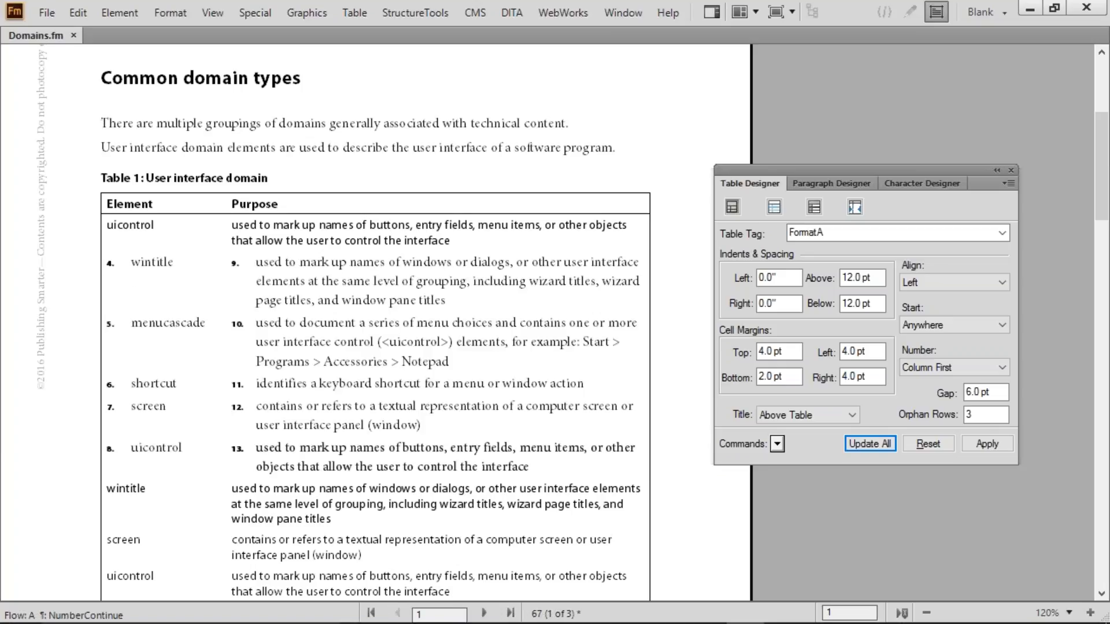
Step: Set FormatA's numbering direction to Row First and update all tables with that format
click(966, 365)
click(940, 389)
click(883, 446)
Step: Apply the CellBody paragraph format to the first seven body rows of Table 1
click(141, 236)
drag(140, 236, 420, 505)
key(ctrl+9)
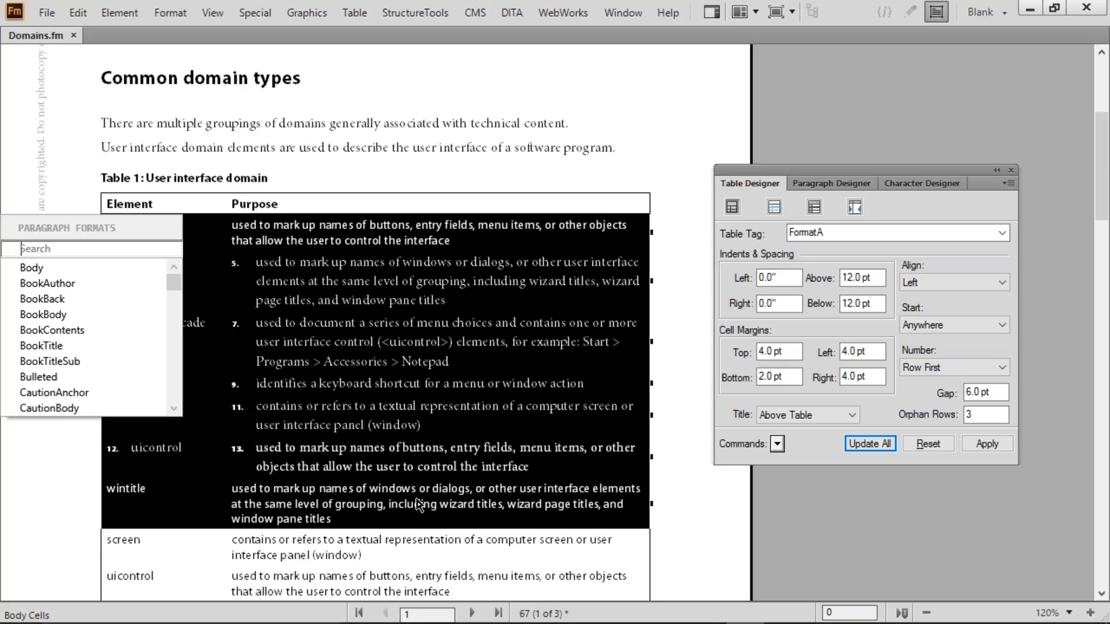
text(cel)
key(Return)
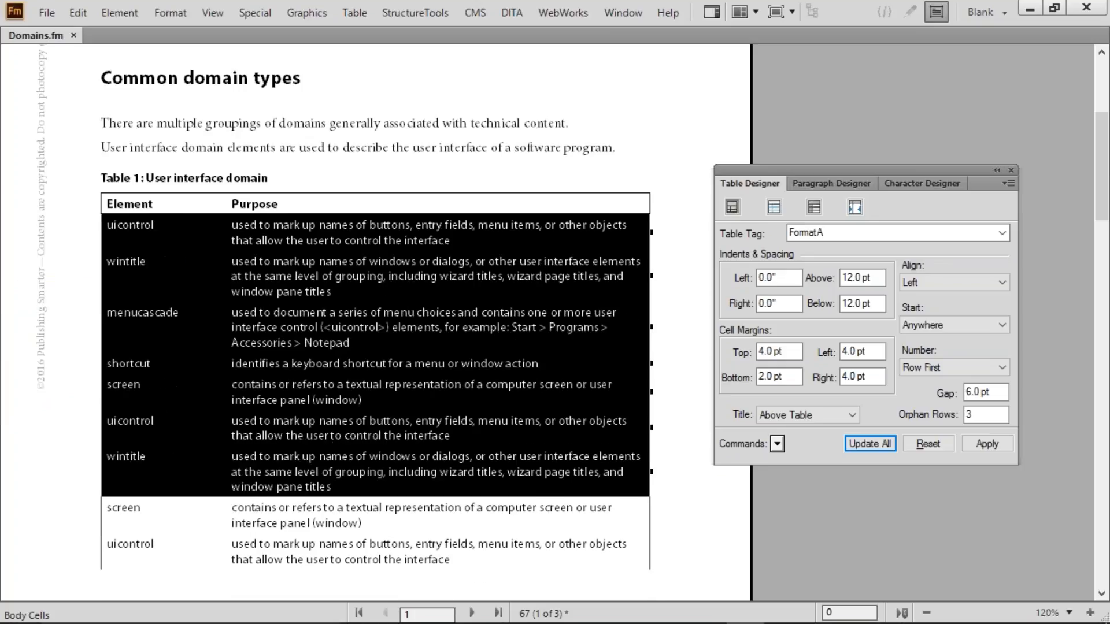
click(575, 403)
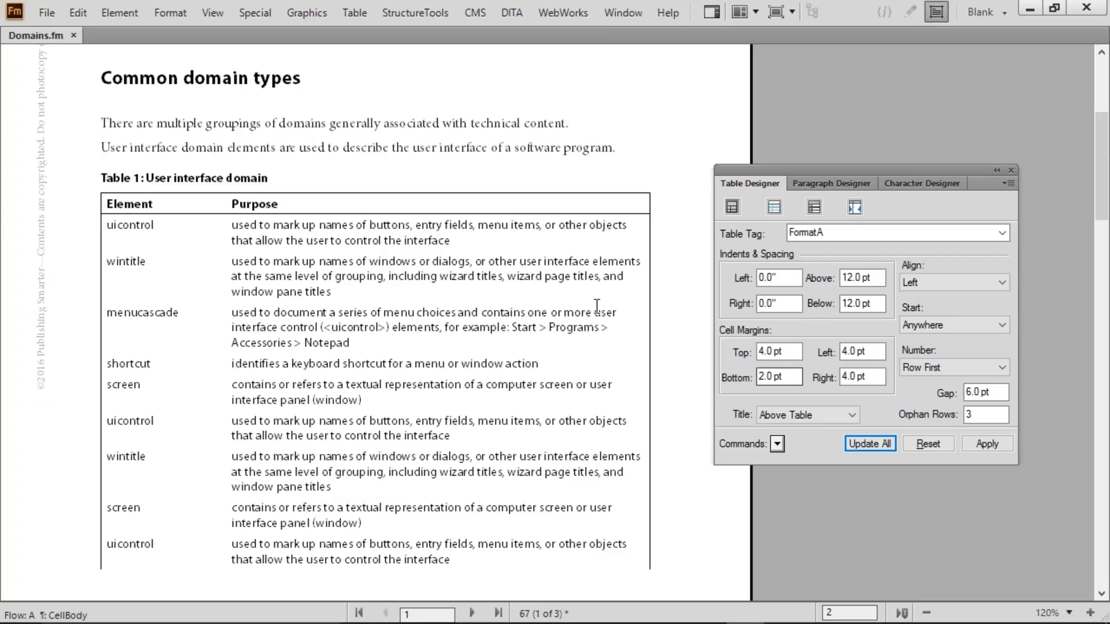
Step: Set FormatA's gap between title and table to 36 pt and update all its tables
click(967, 393)
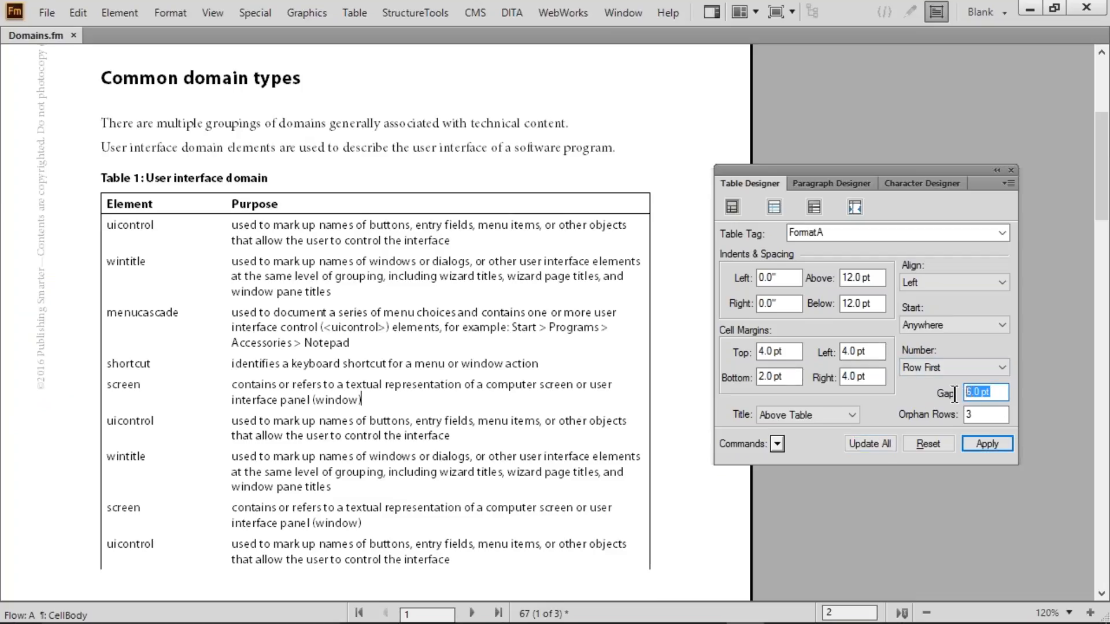
drag(145, 179, 254, 180)
drag(135, 204, 293, 211)
click(293, 211)
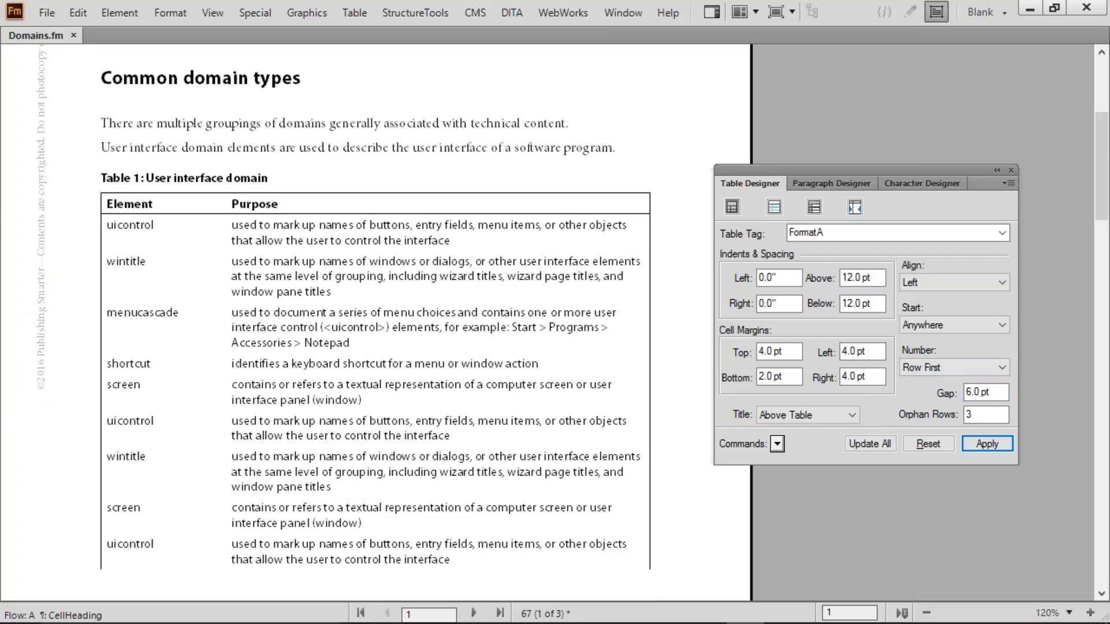
drag(992, 392, 958, 393)
text(36)
click(876, 443)
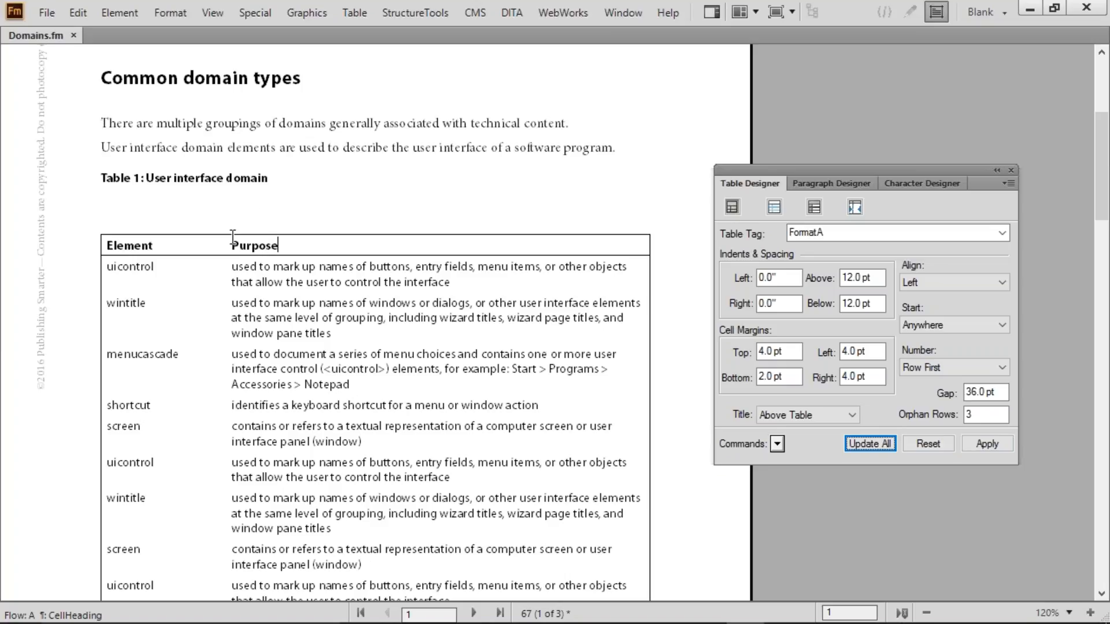
Step: Set FormatA's gap between title and table to 6 pt and update all its tables
drag(1002, 393, 931, 385)
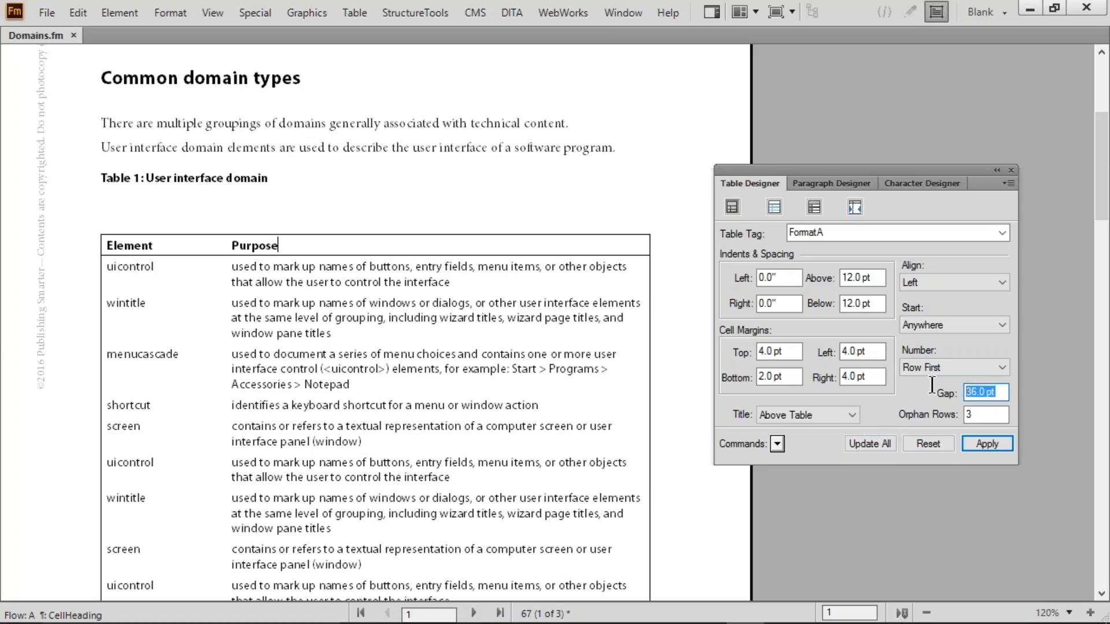
text(6)
click(861, 442)
Step: Set FormatA's orphan rows to 8, update all its tables, and examine how Table 1 splits across the two pages
drag(987, 417, 952, 416)
click(413, 439)
scroll(412, 439, down, 3)
scroll(413, 438, down, 3)
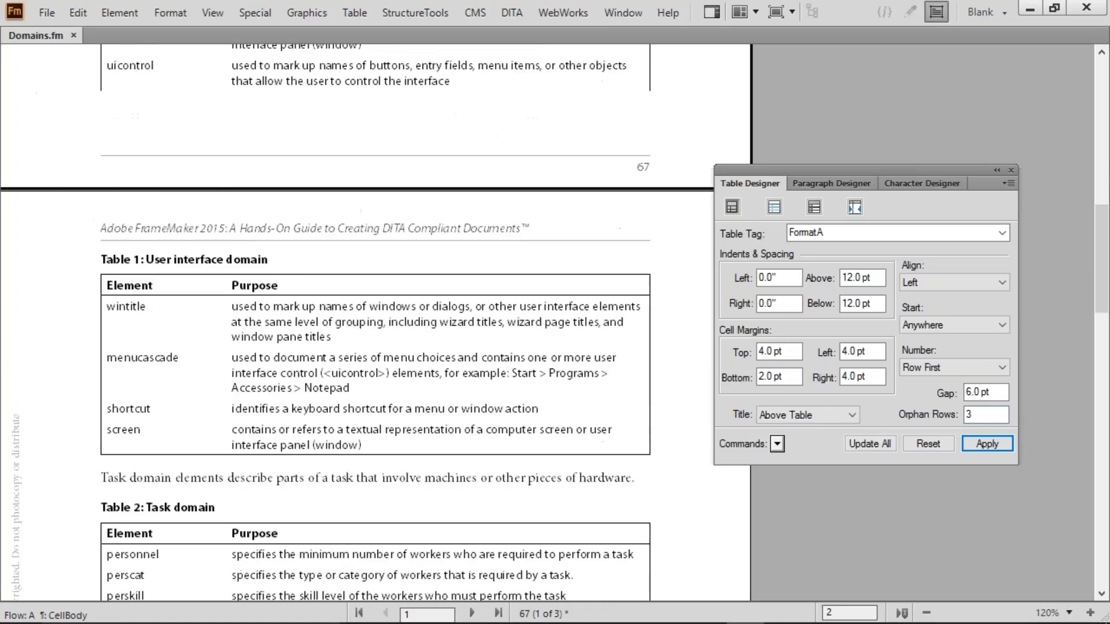
drag(121, 305, 358, 426)
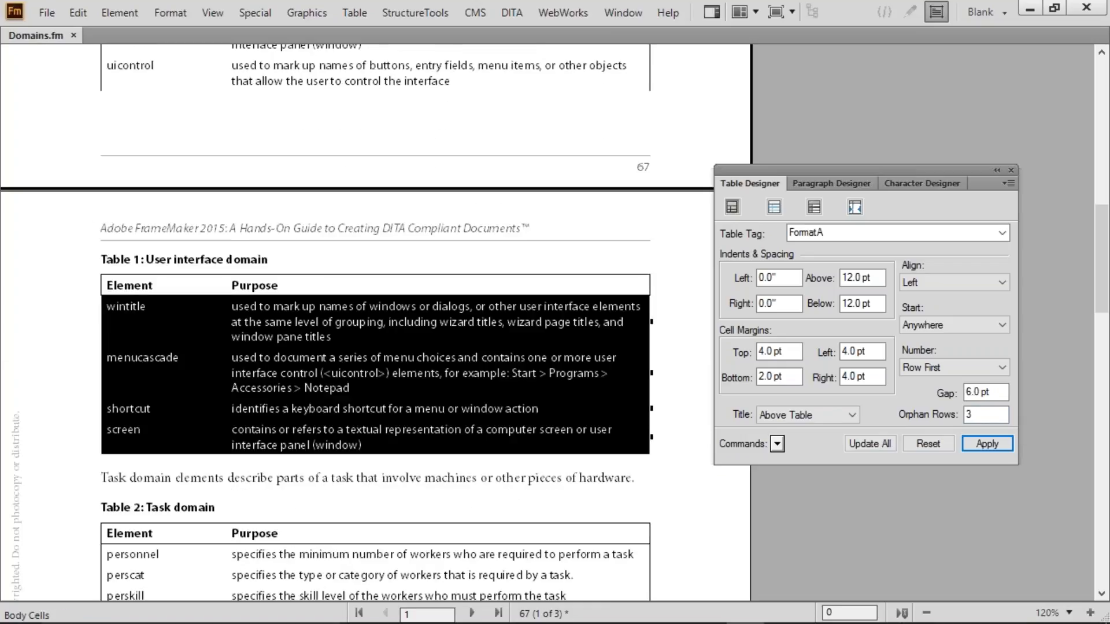
click(389, 409)
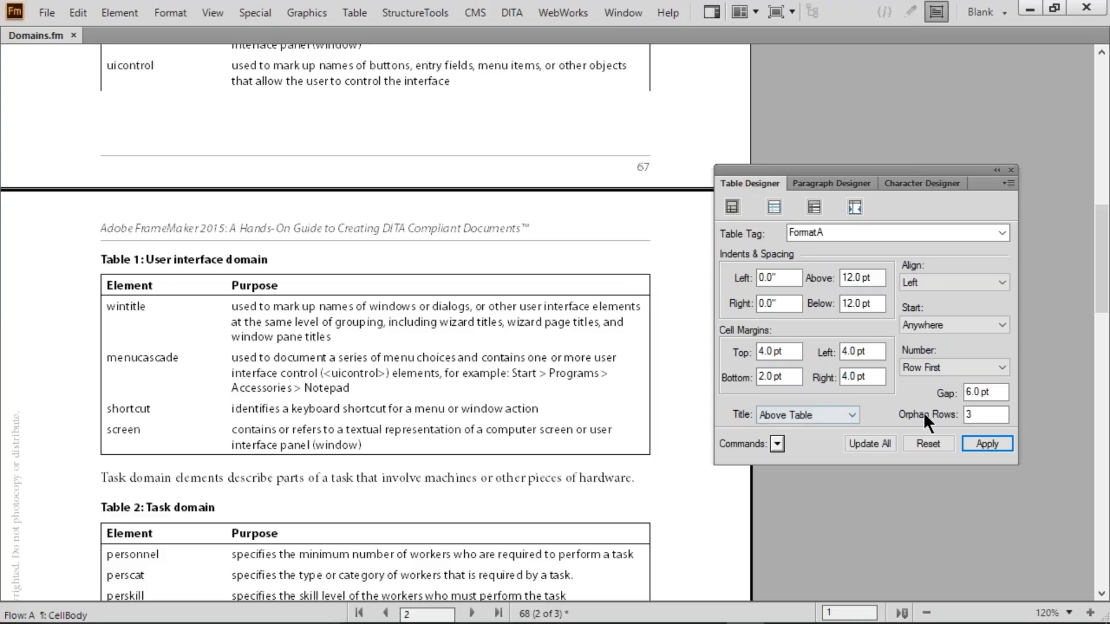
double_click(969, 414)
text(8)
click(880, 440)
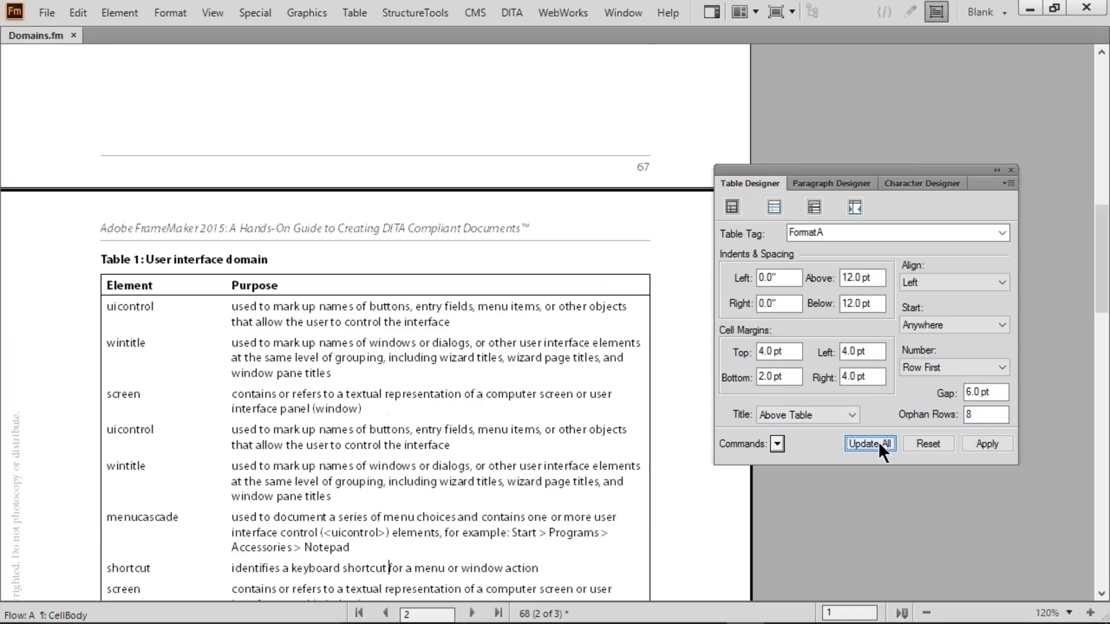
scroll(425, 396, up, 3)
scroll(422, 391, up, 2)
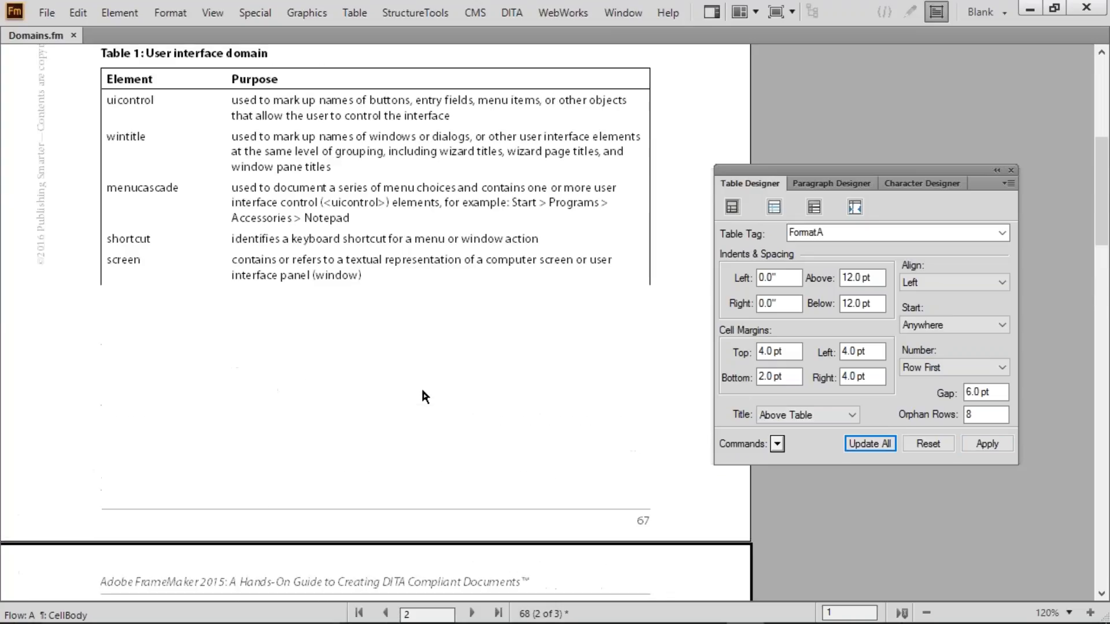
scroll(377, 350, down, 3)
scroll(377, 349, down, 2)
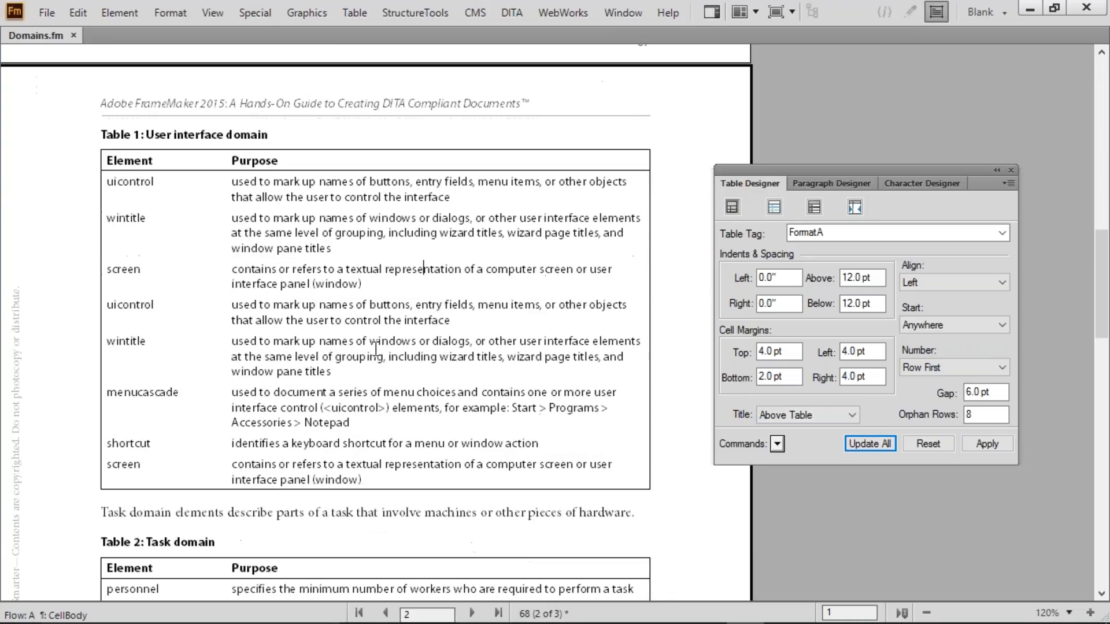
drag(145, 188, 185, 464)
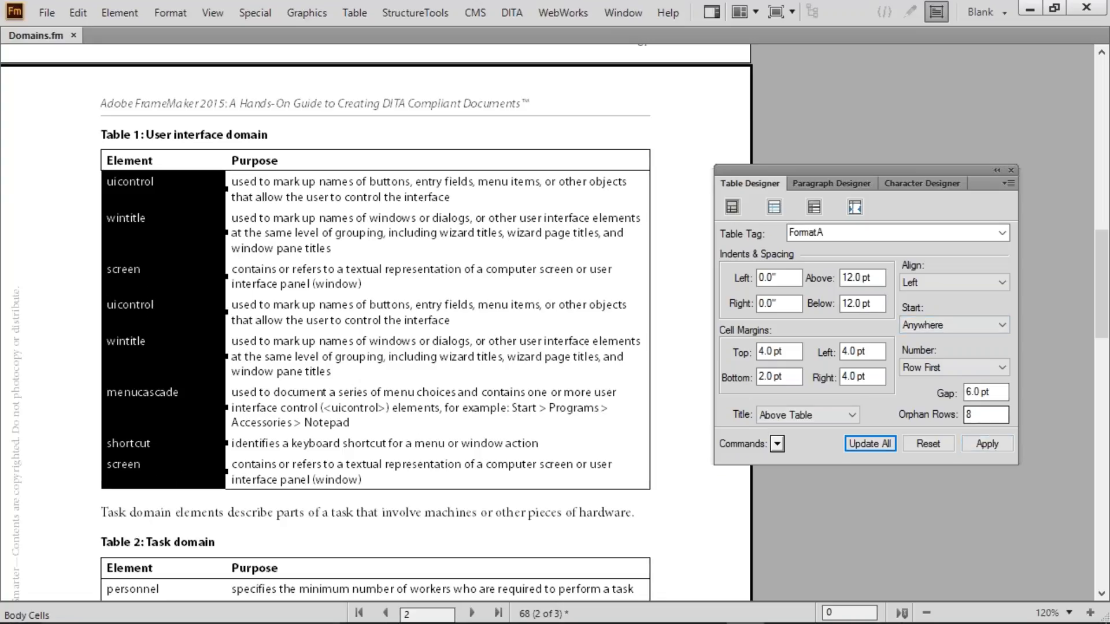
Step: Set FormatA's orphan rows to 2, update all its tables, and examine the Table 1 rows carried onto the second page
double_click(960, 414)
text(2)
click(890, 445)
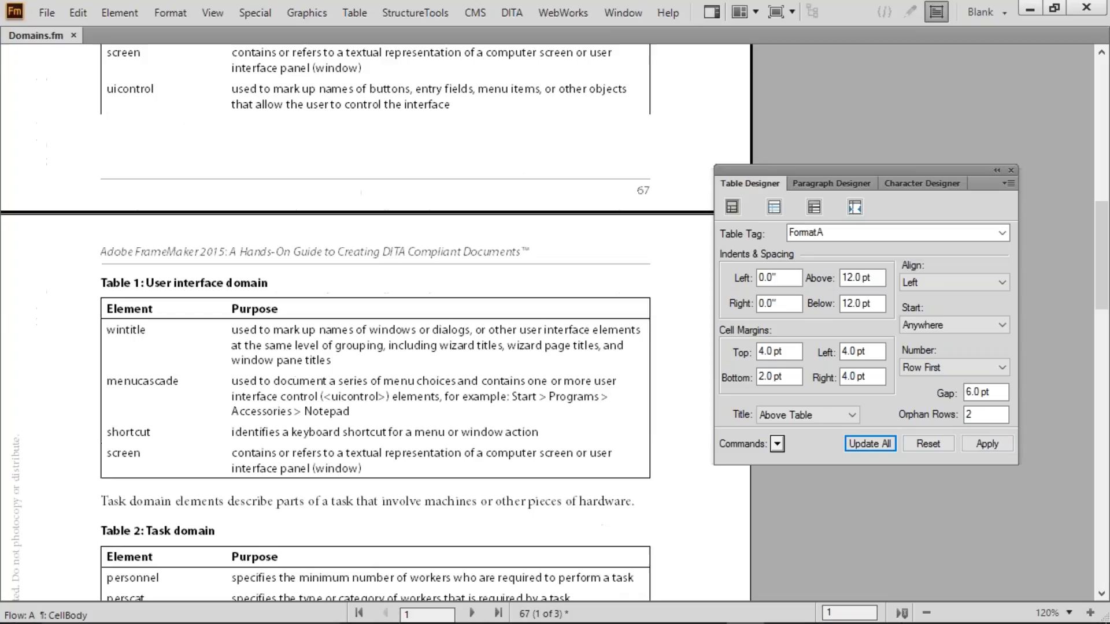
drag(162, 337, 339, 405)
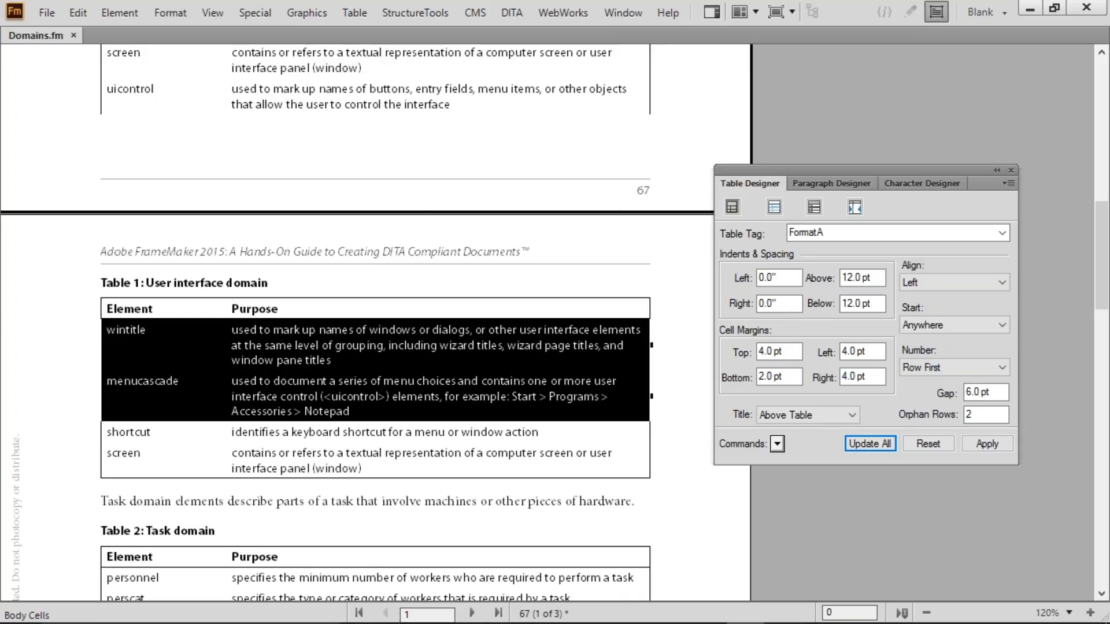
drag(145, 452, 280, 466)
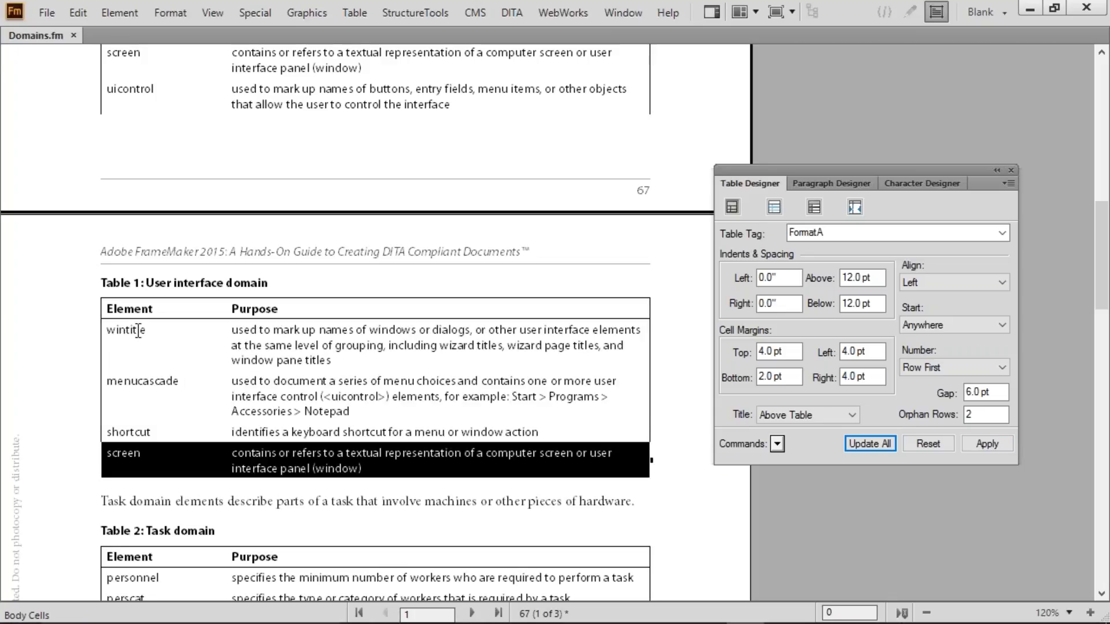
drag(138, 331, 291, 337)
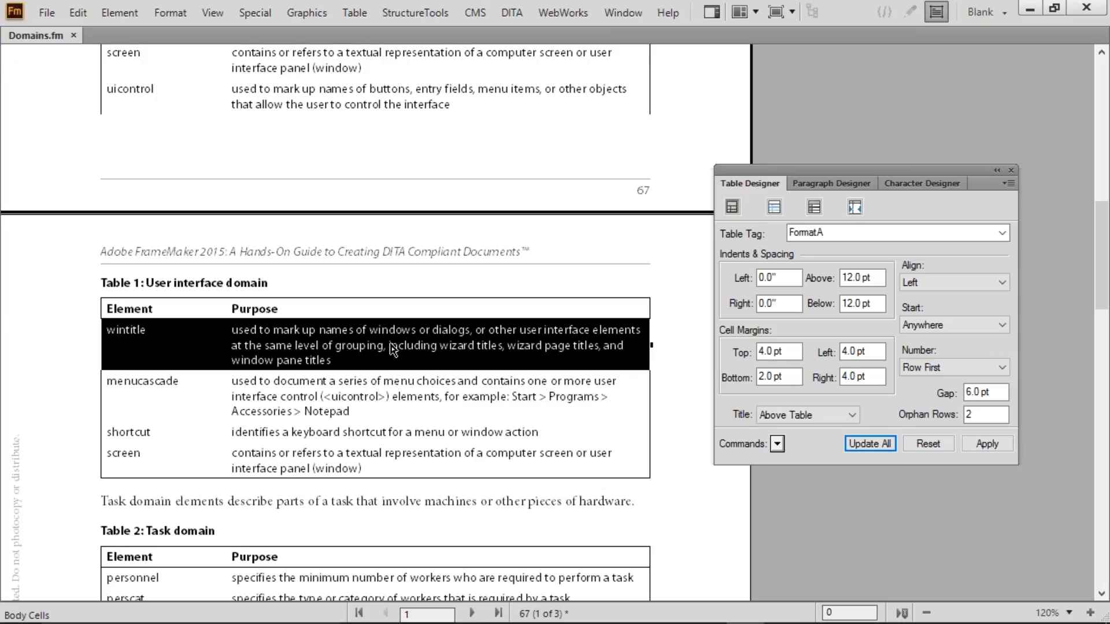
Step: Set FormatA's orphan rows to 3 and update all tables with that format
click(976, 414)
text(3)
click(872, 444)
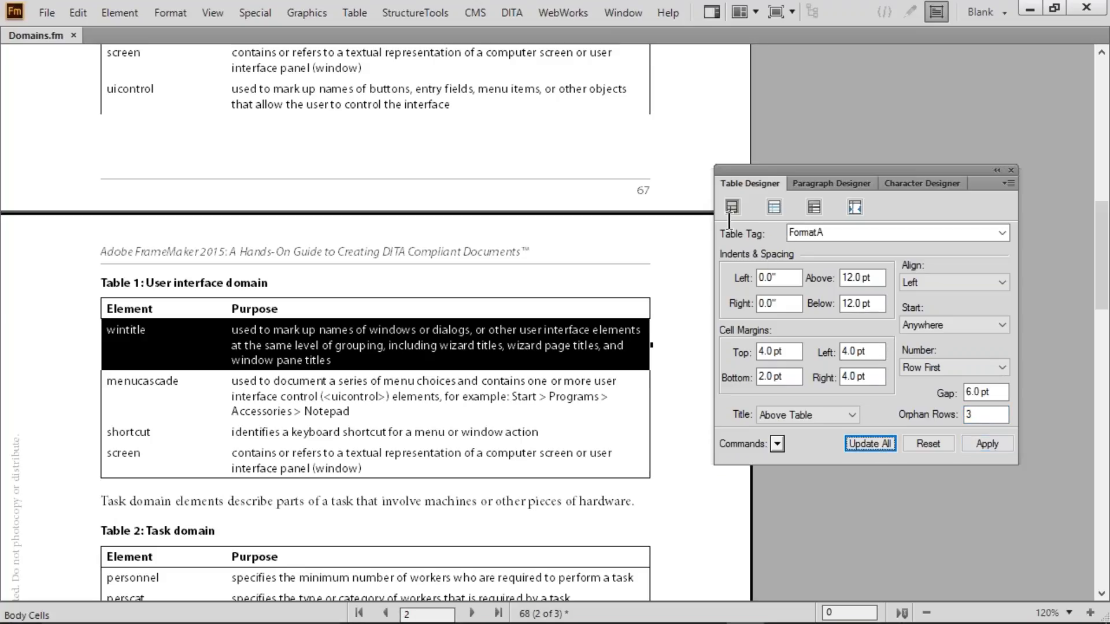
click(586, 350)
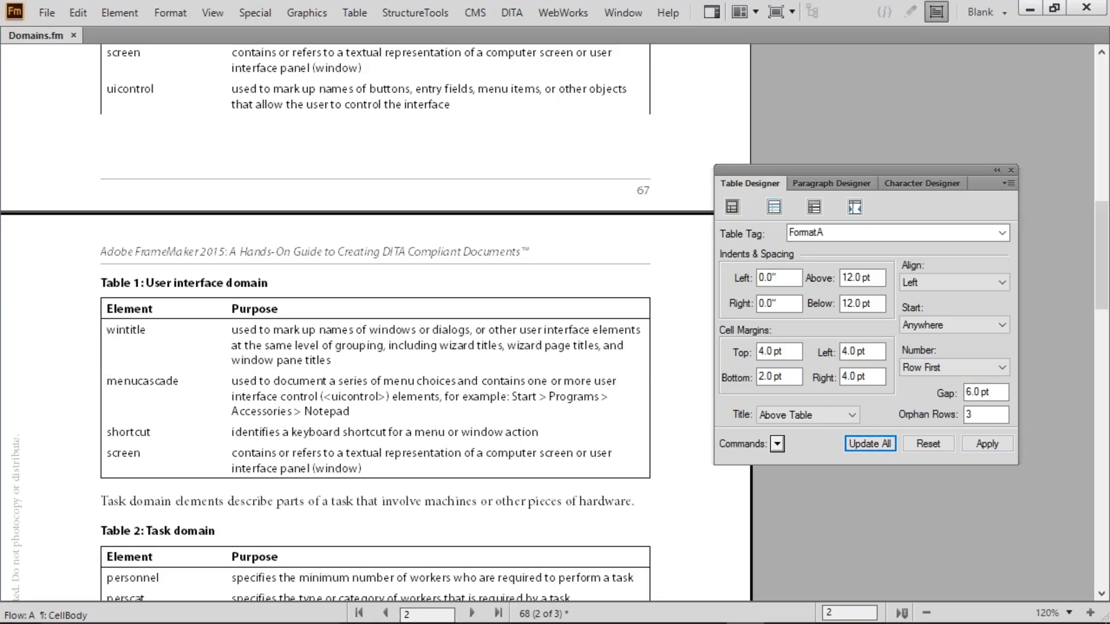
Step: View FormatA's shading properties and display its ruling properties, with the start of Table 1 in view
click(779, 207)
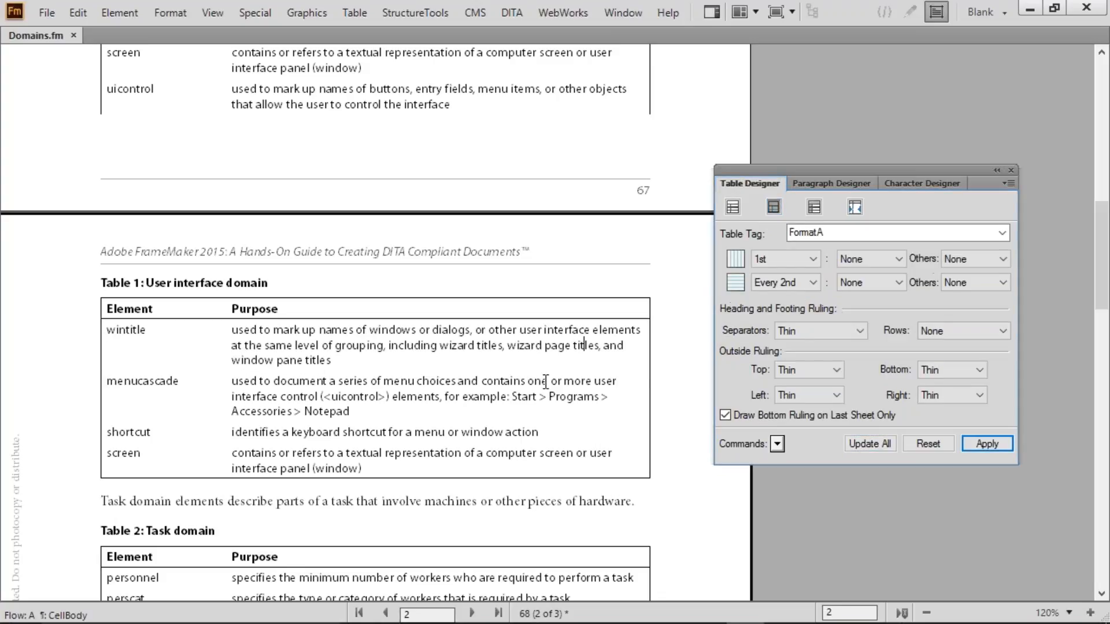
scroll(542, 379, up, 10)
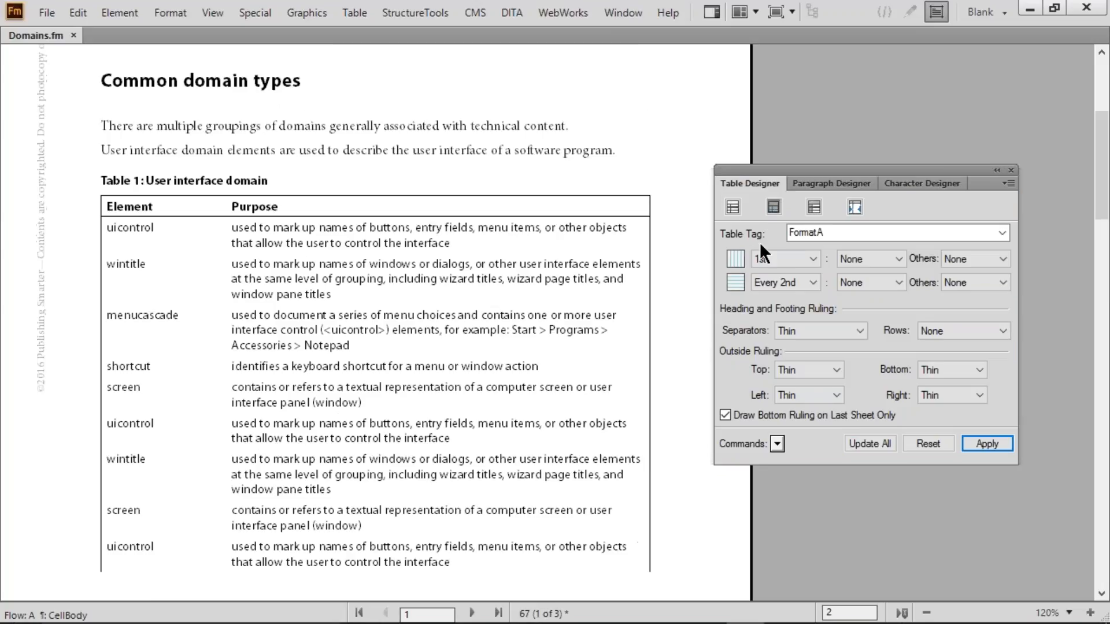
click(813, 208)
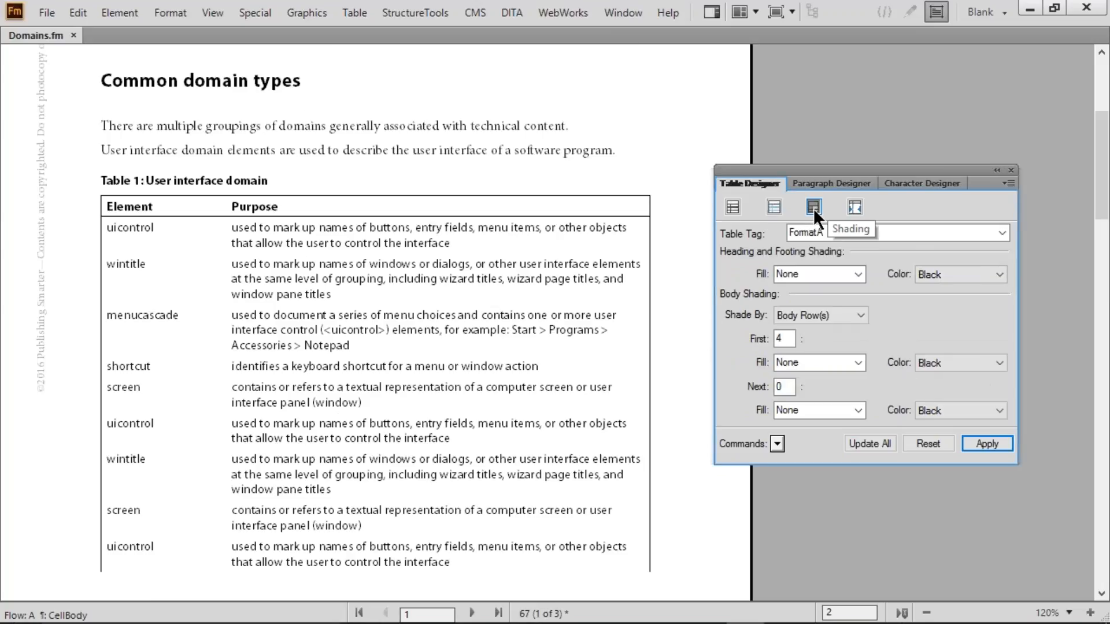
click(778, 205)
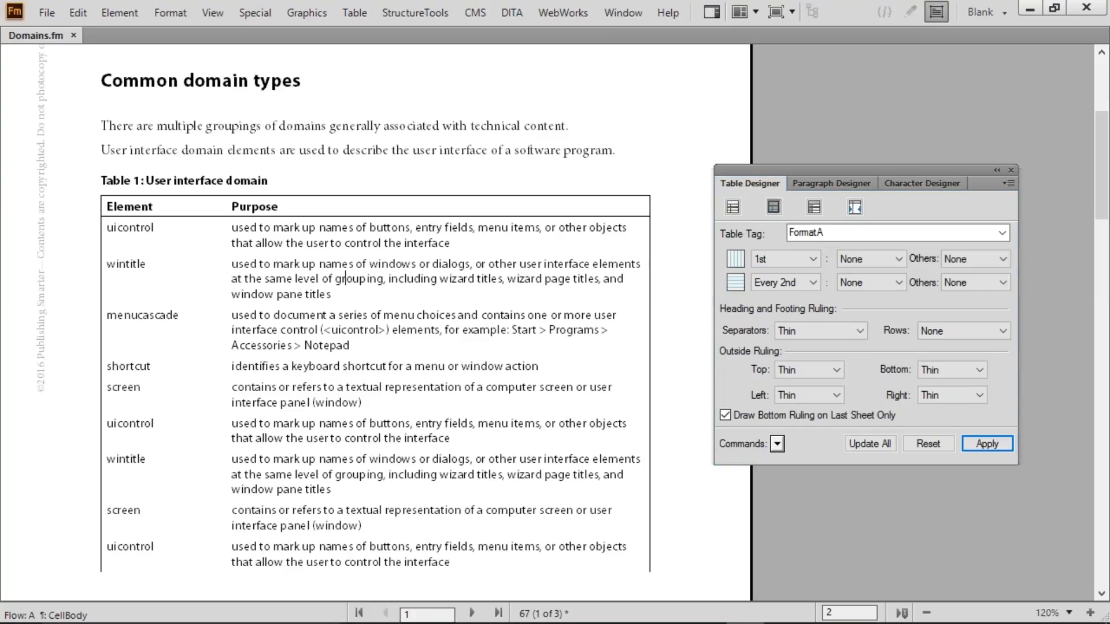
Step: Turn on the display of borders and add two heading rows below Table 1's existing heading row
click(257, 207)
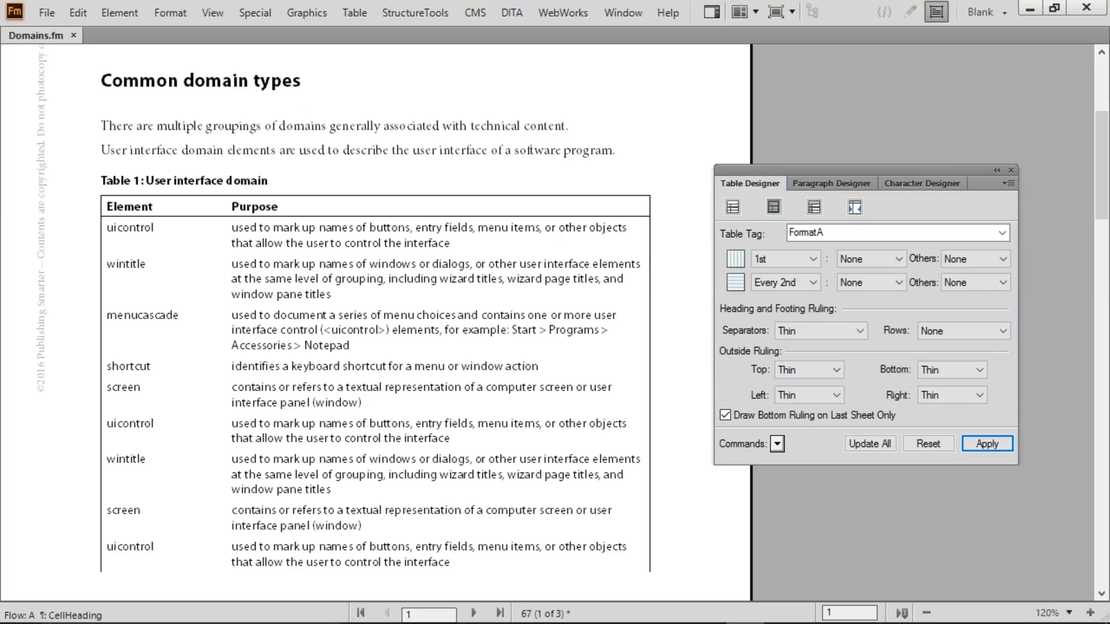
click(213, 12)
click(245, 83)
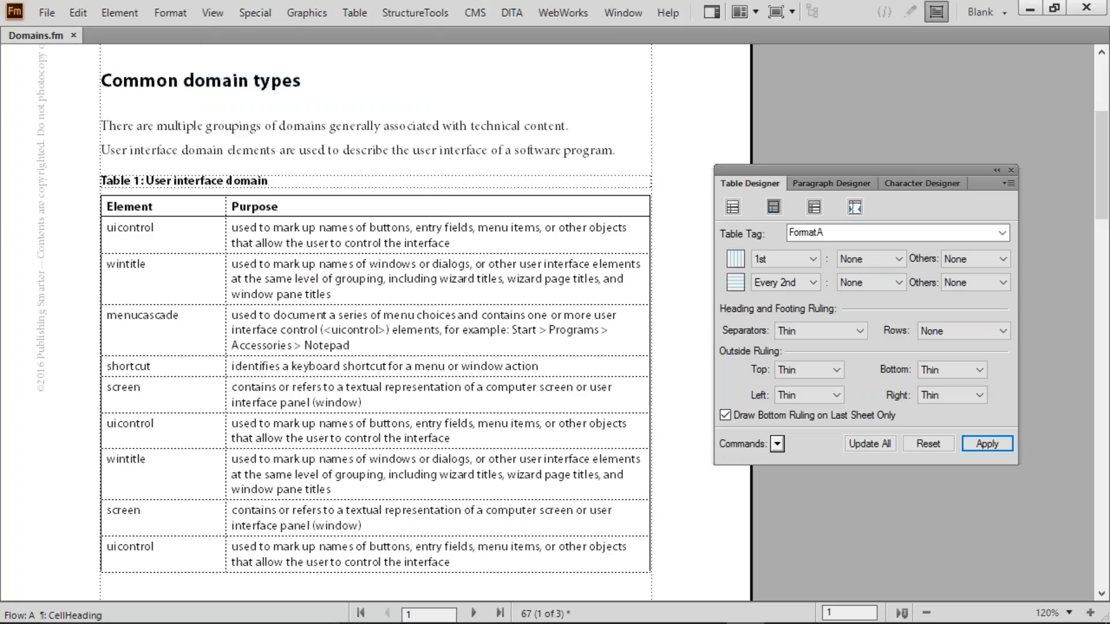
key(ctrl+Return)
key(ctrl+Return)
Step: Highlight Table 1's heading rows and its body rows in turn to examine where the two areas meet
drag(207, 209, 291, 241)
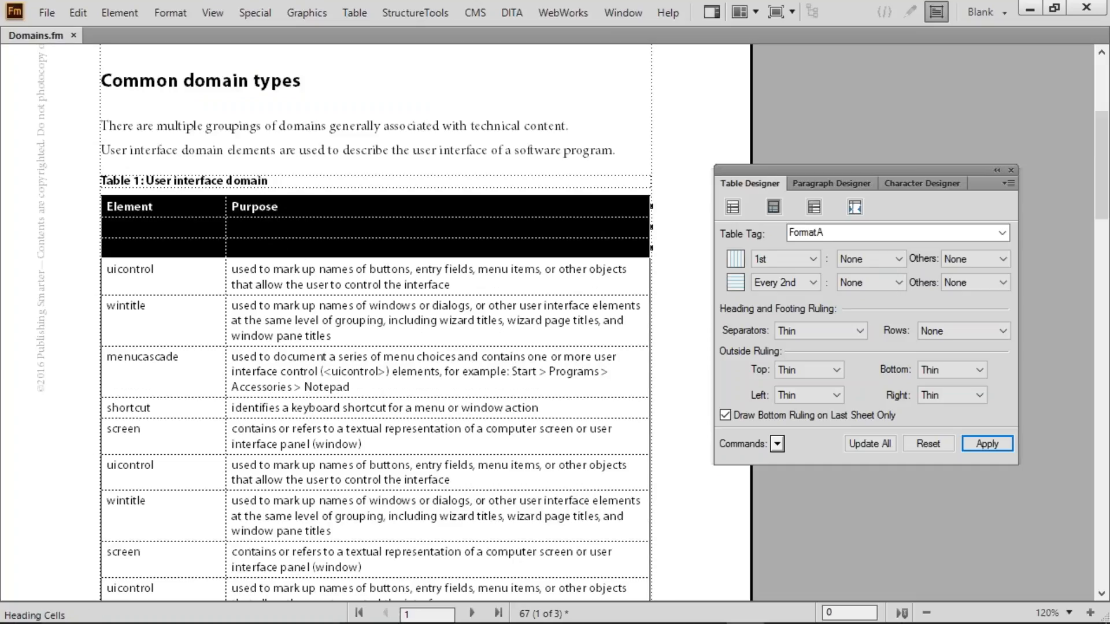
drag(215, 293, 343, 378)
click(338, 386)
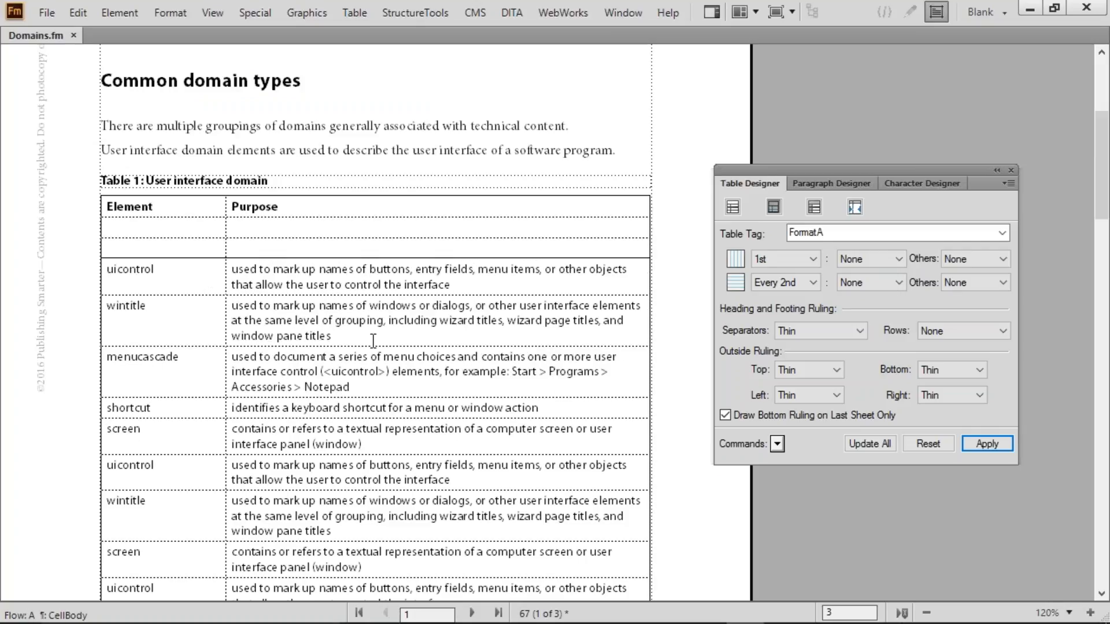
drag(220, 215, 301, 241)
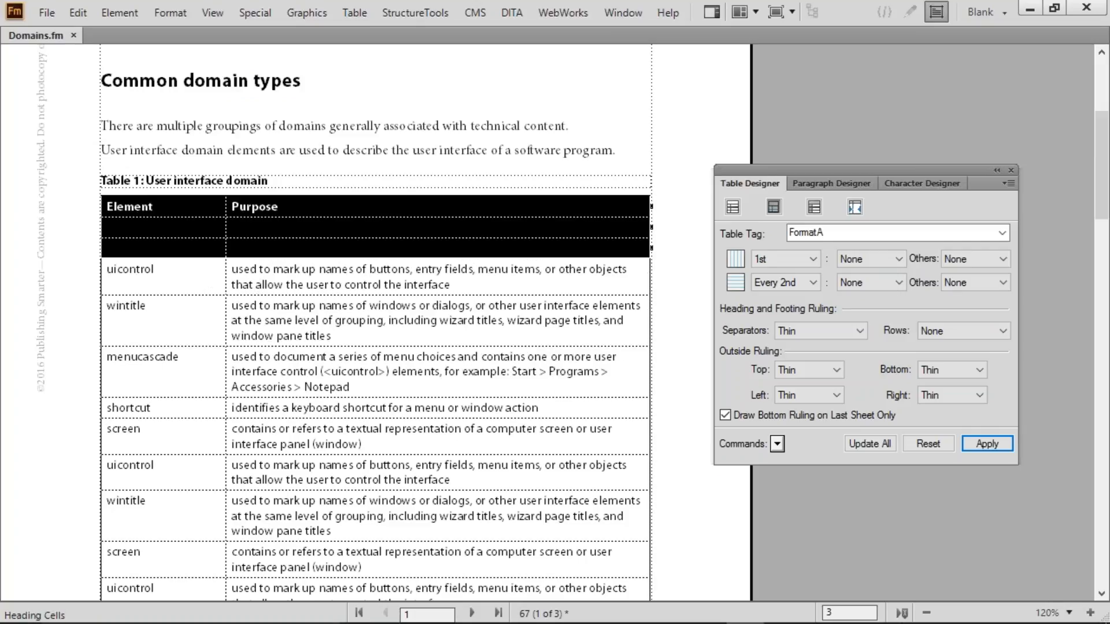
drag(184, 281, 425, 358)
click(285, 294)
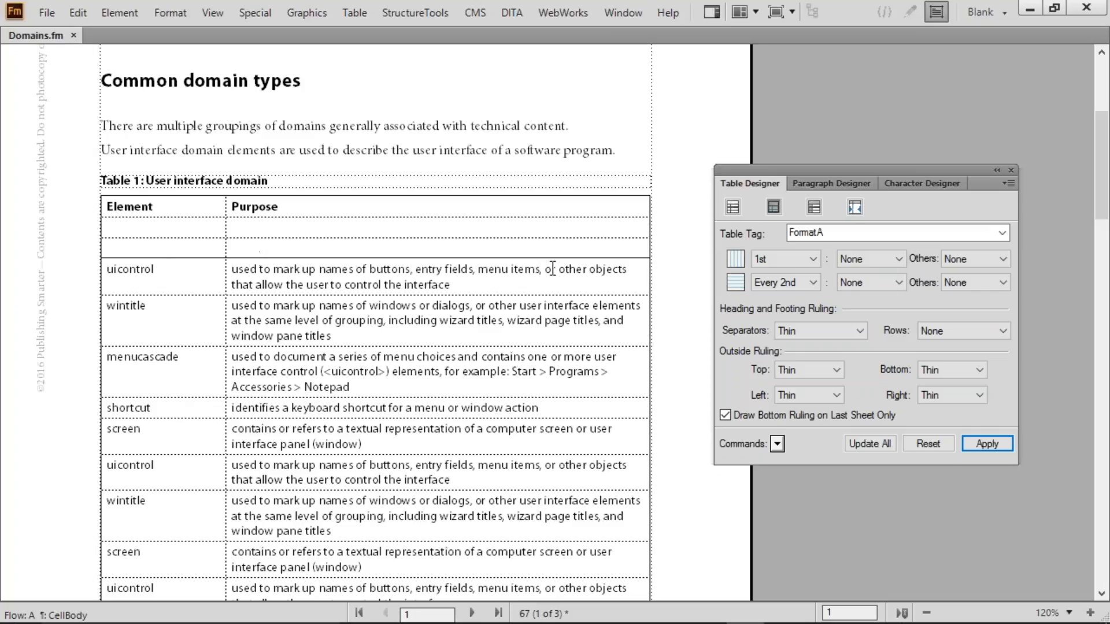
Step: Set FormatA's heading and footing separators to Double, update all tables, and examine the heading separators throughout the document
click(845, 329)
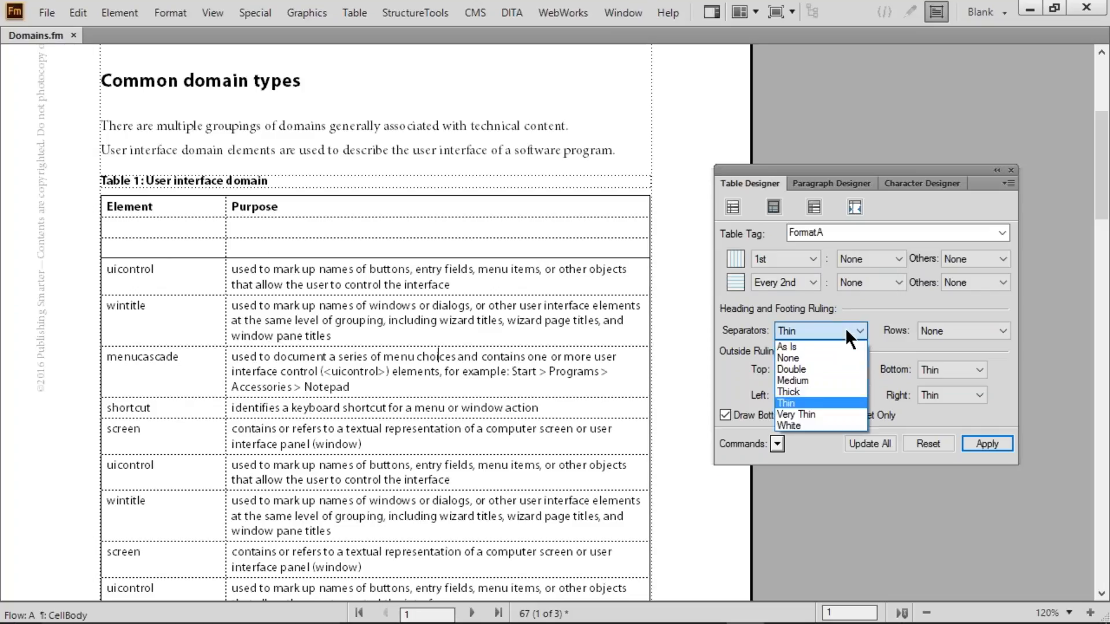
click(818, 367)
click(865, 443)
drag(237, 271, 260, 242)
click(276, 248)
scroll(298, 249, down, 20)
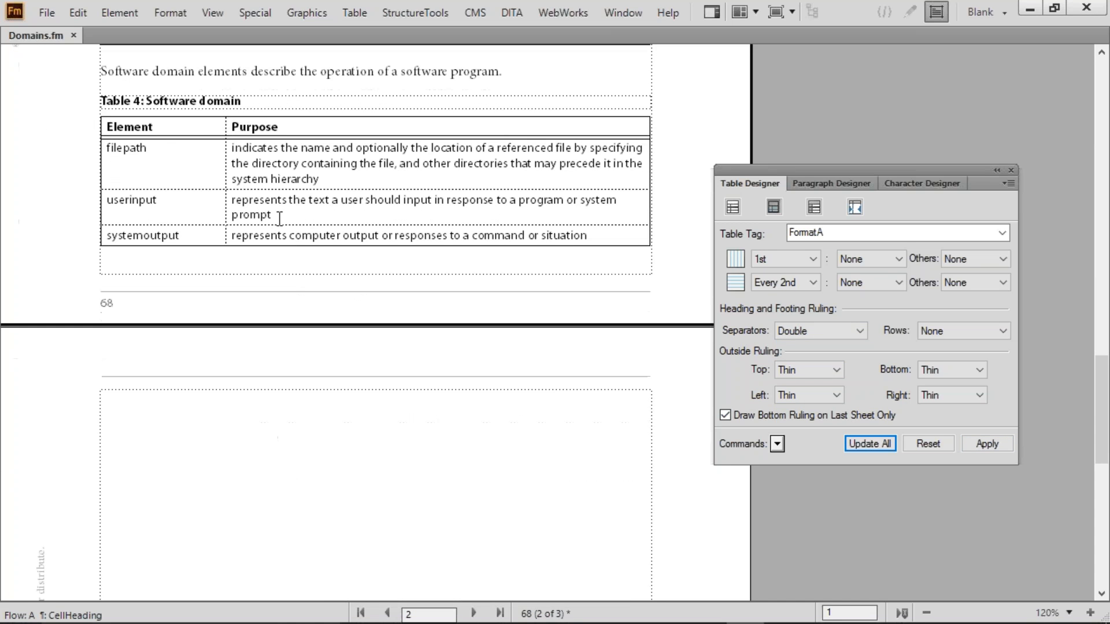
drag(187, 128, 280, 156)
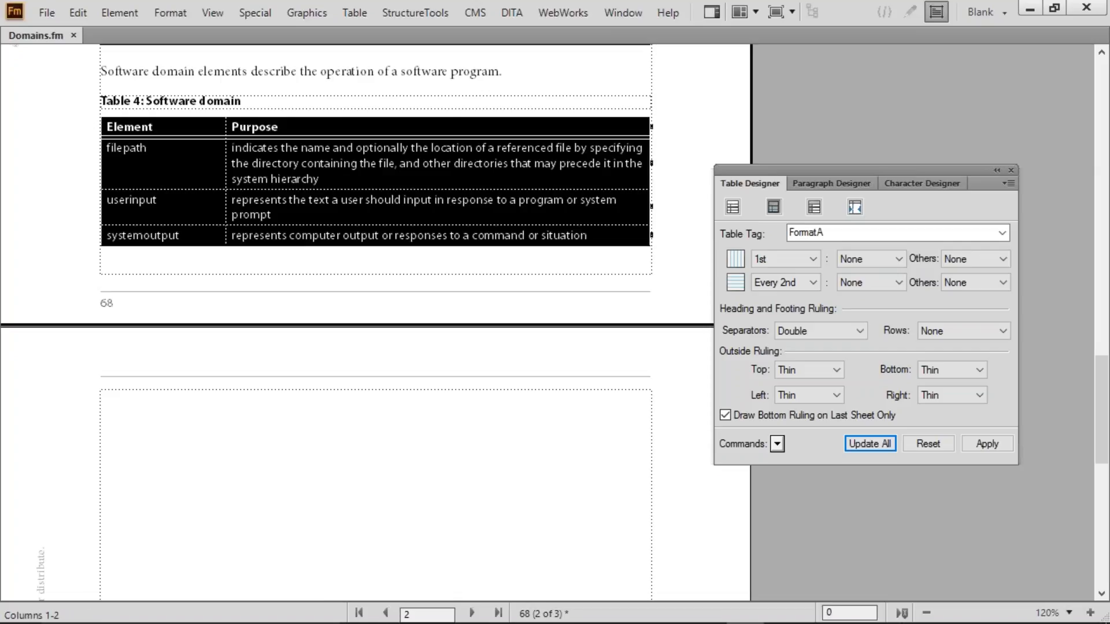
click(280, 150)
scroll(375, 318, up, 20)
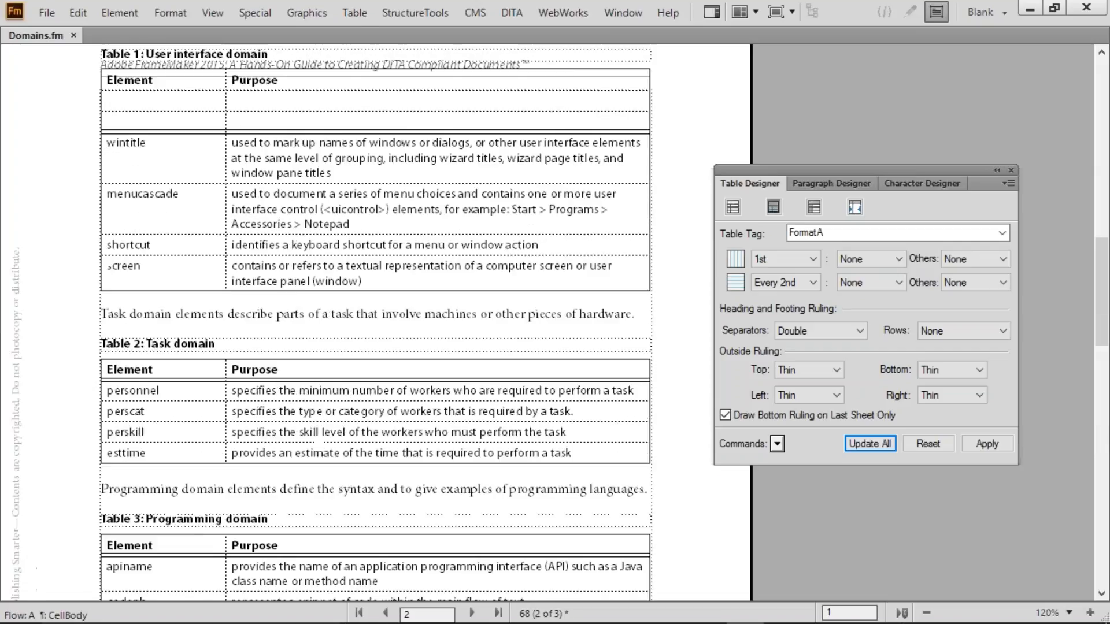
click(328, 264)
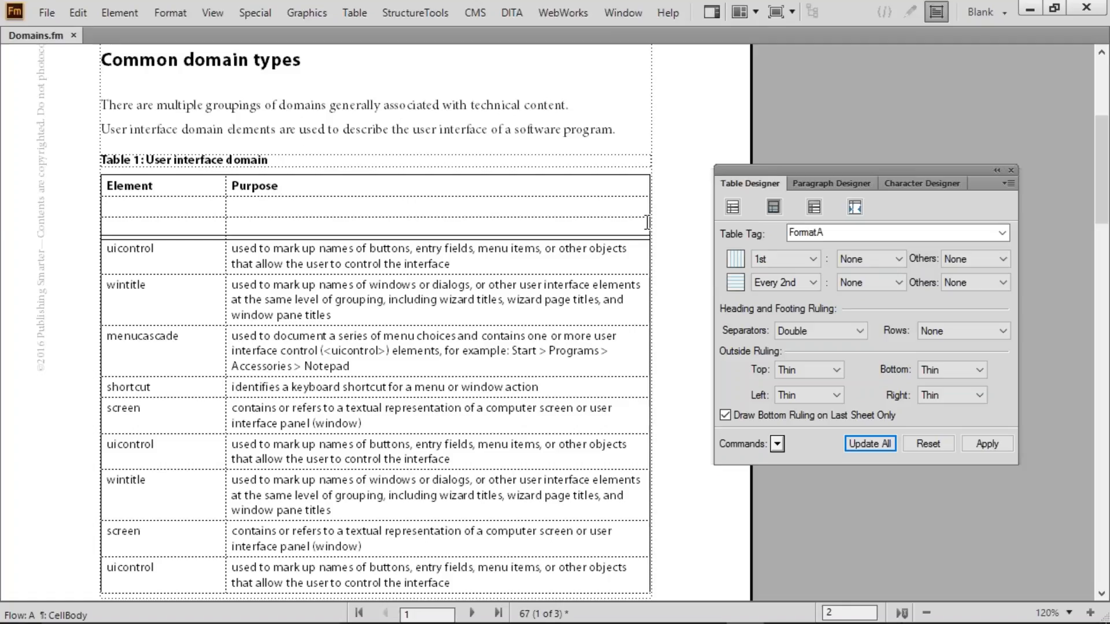
Step: Set FormatA's heading and footing row ruling to Thick and update all tables, checking Table 1's heading and body rows
click(924, 329)
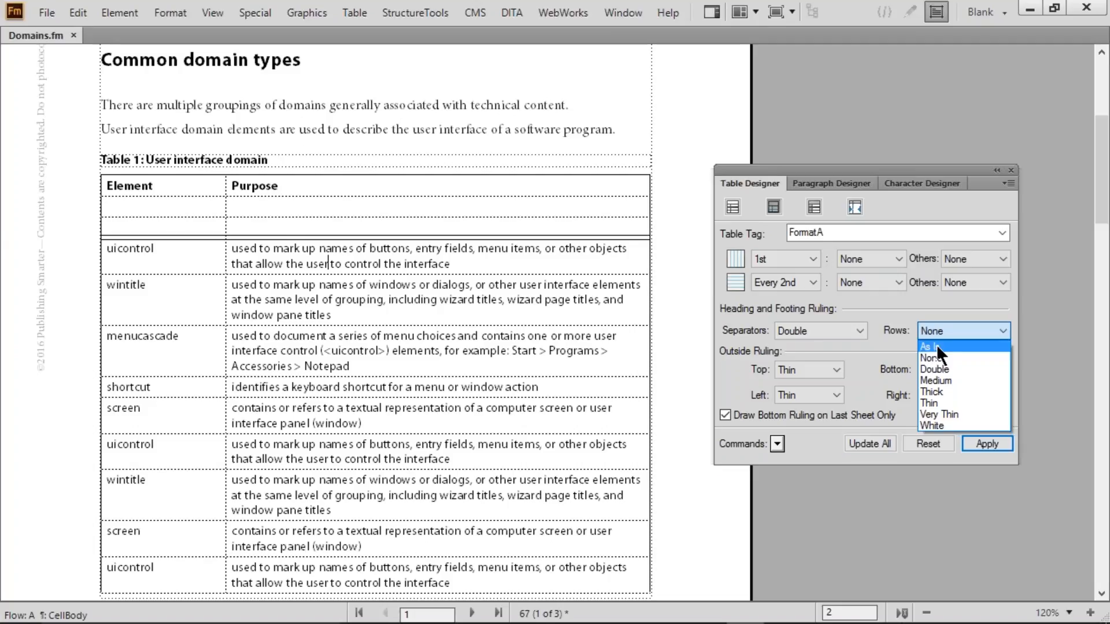
click(943, 387)
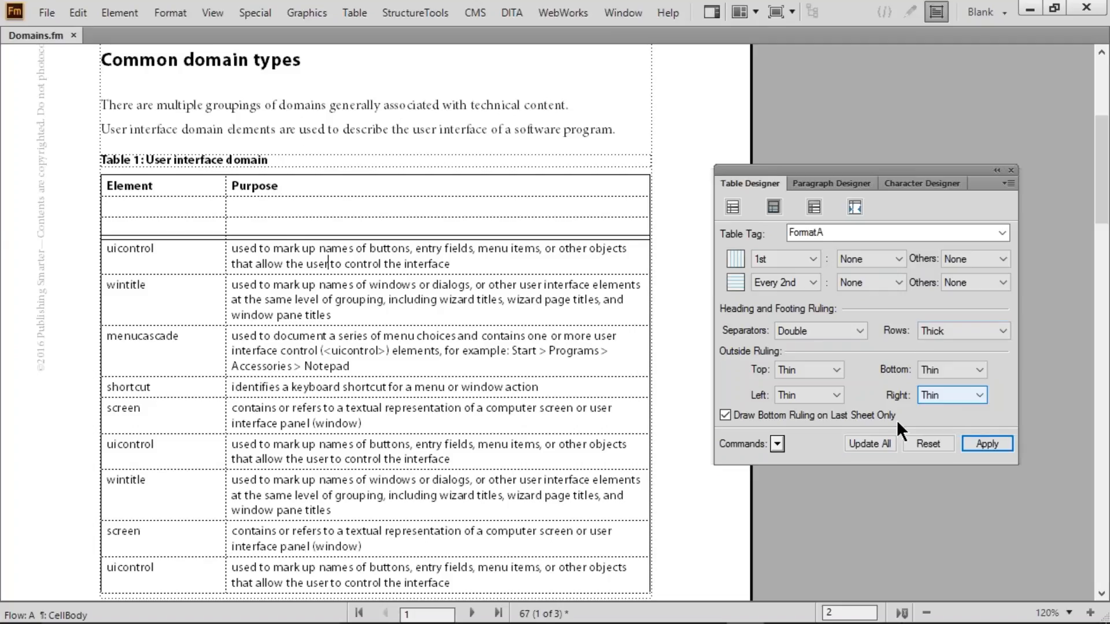
click(869, 442)
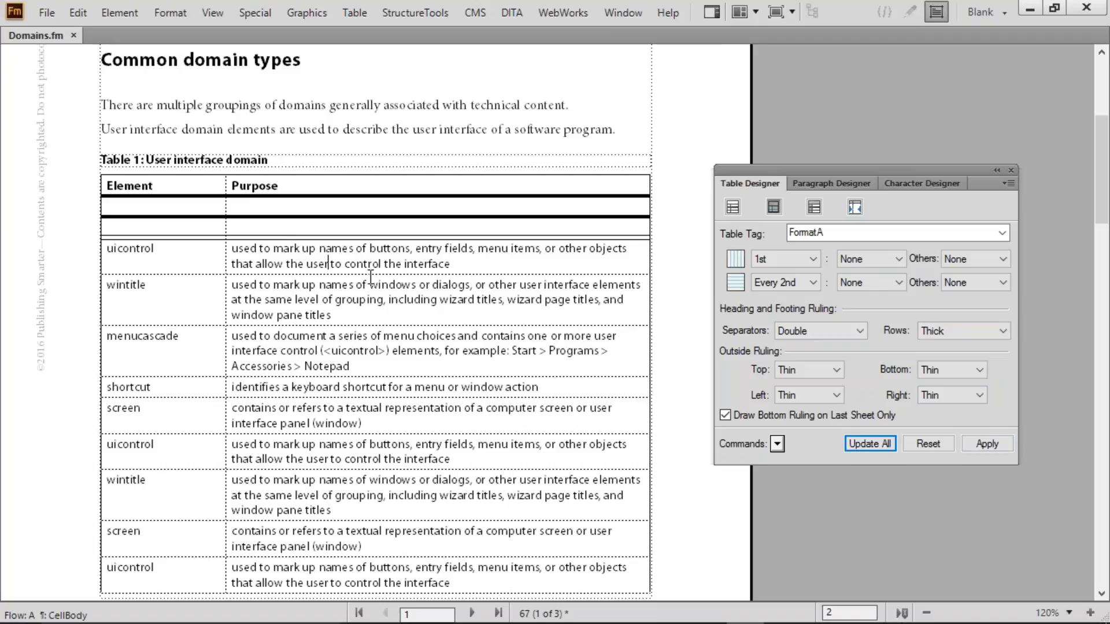
drag(186, 274, 431, 467)
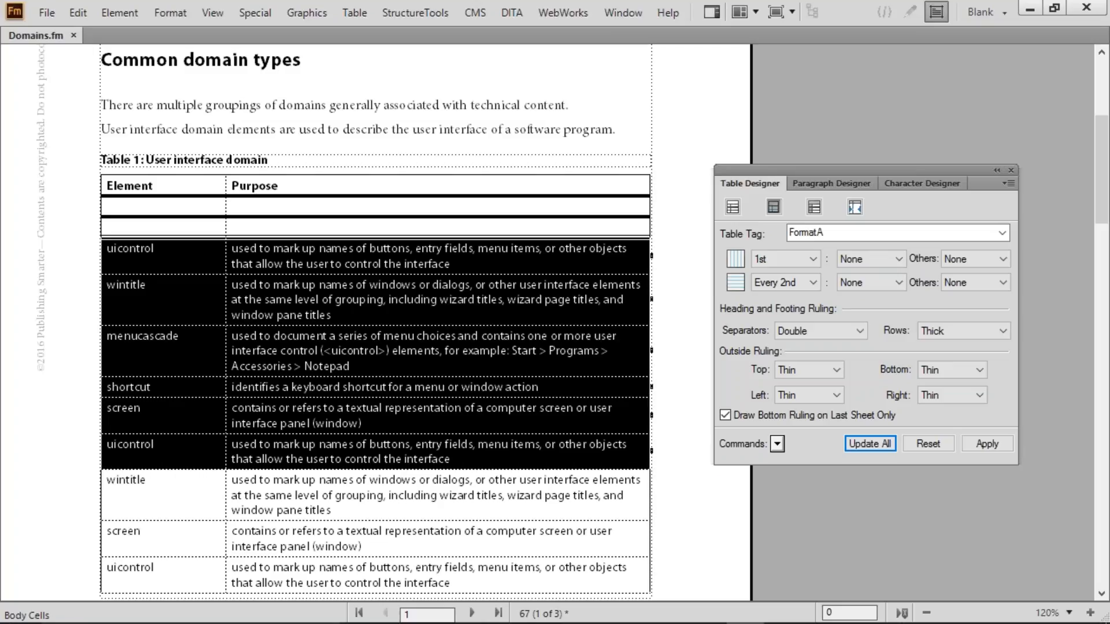
click(452, 461)
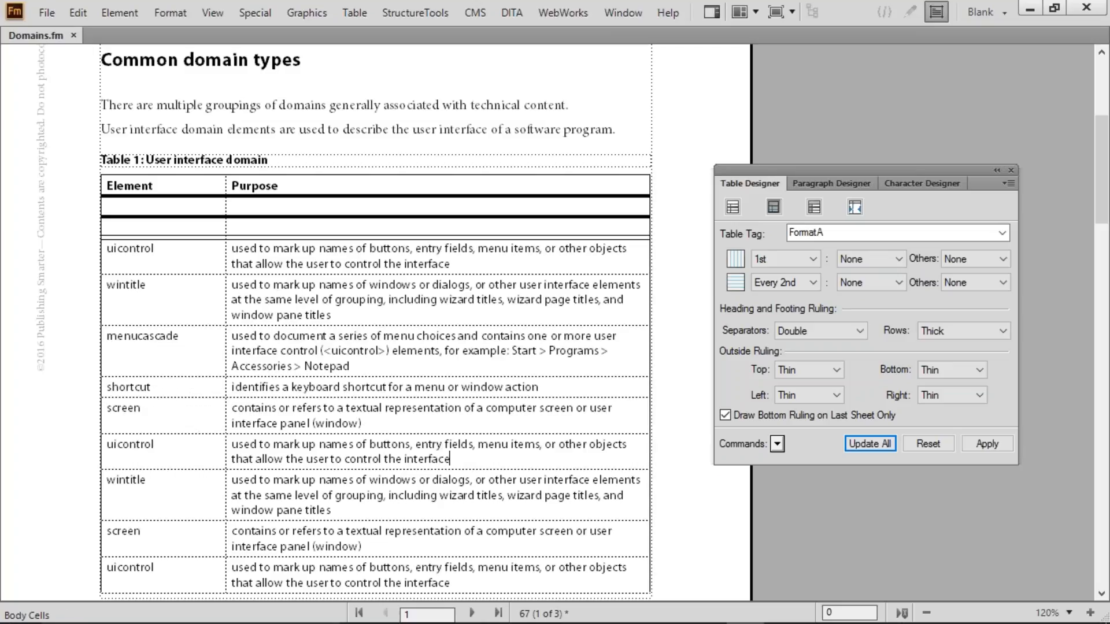
Step: Review FormatA's options for column ruling and for the interval of body row ruling
click(795, 258)
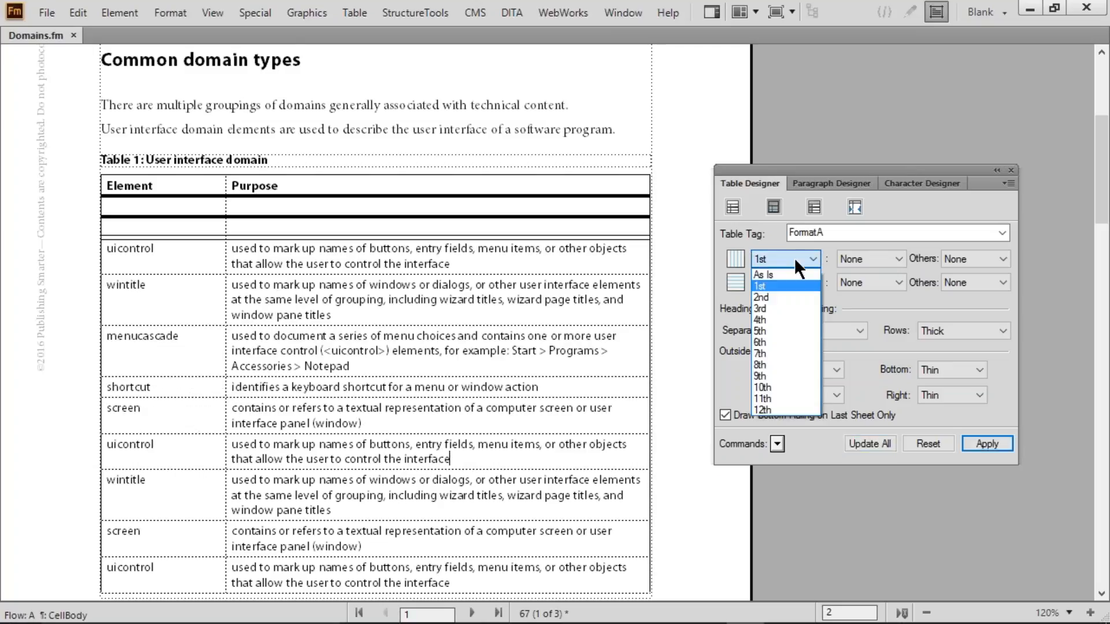
click(794, 257)
click(871, 258)
click(872, 256)
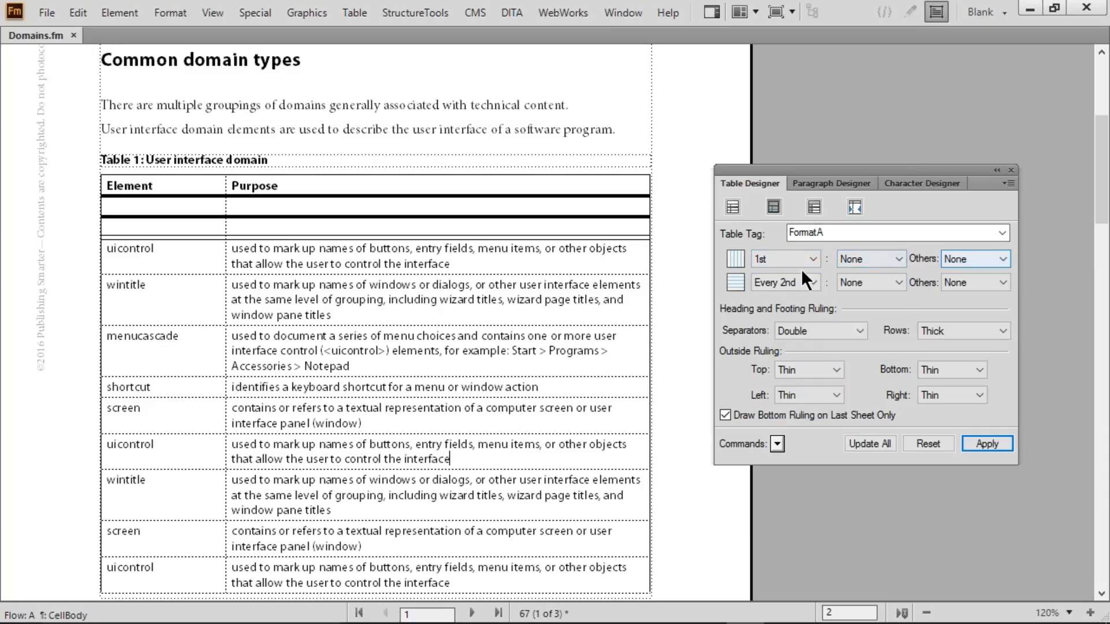
click(771, 279)
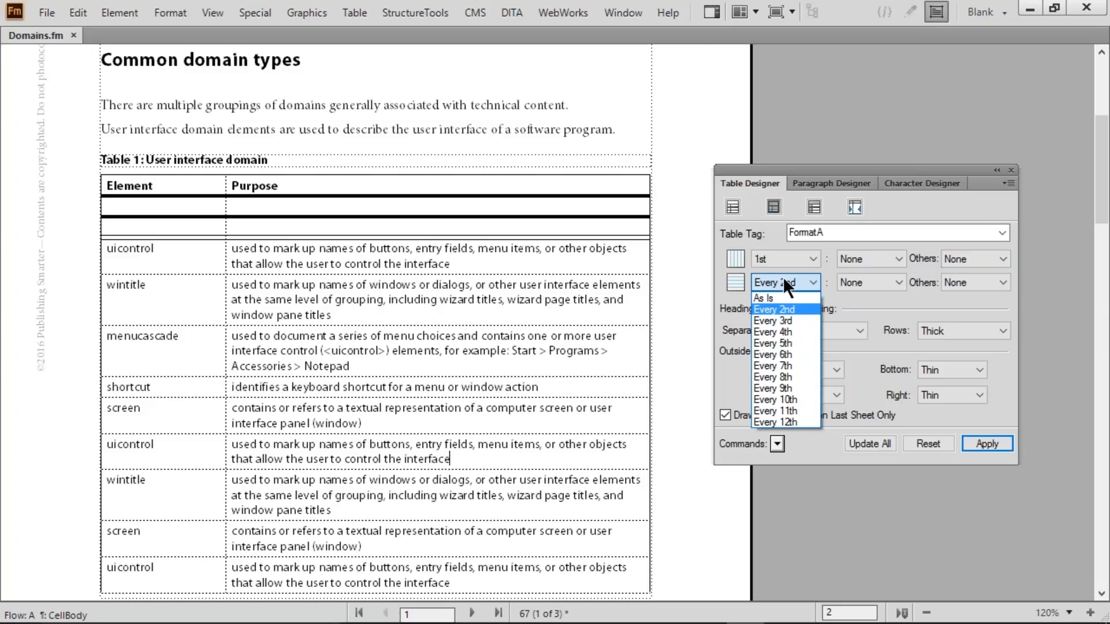
click(733, 267)
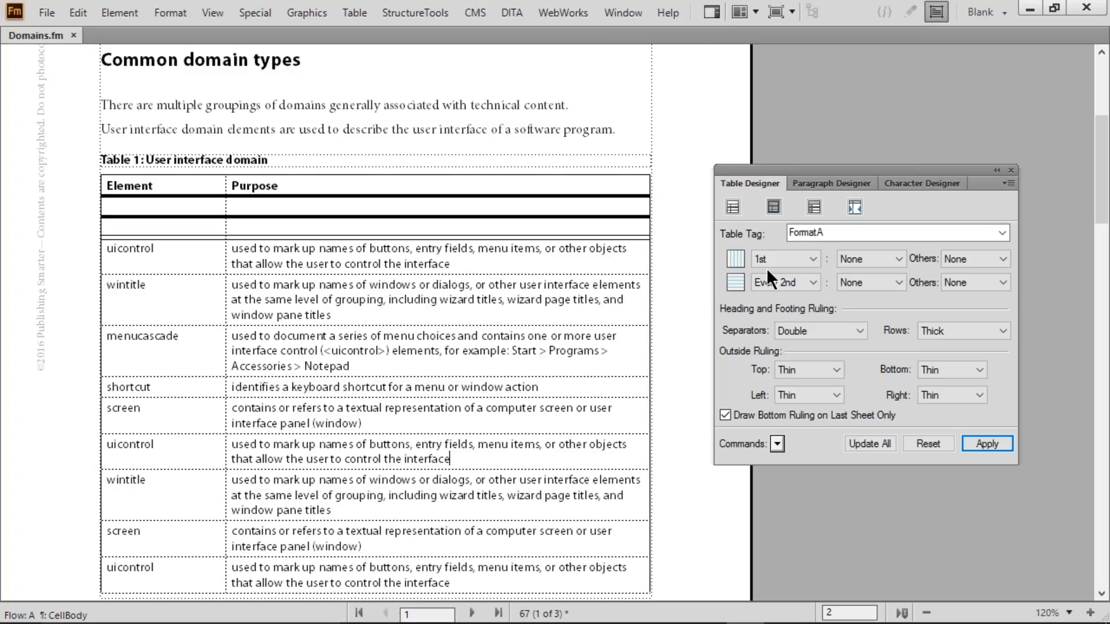
Step: Set FormatA's body row ruling to Thick for every 3rd row, update all tables, and examine the three-row groups in Table 1
click(785, 280)
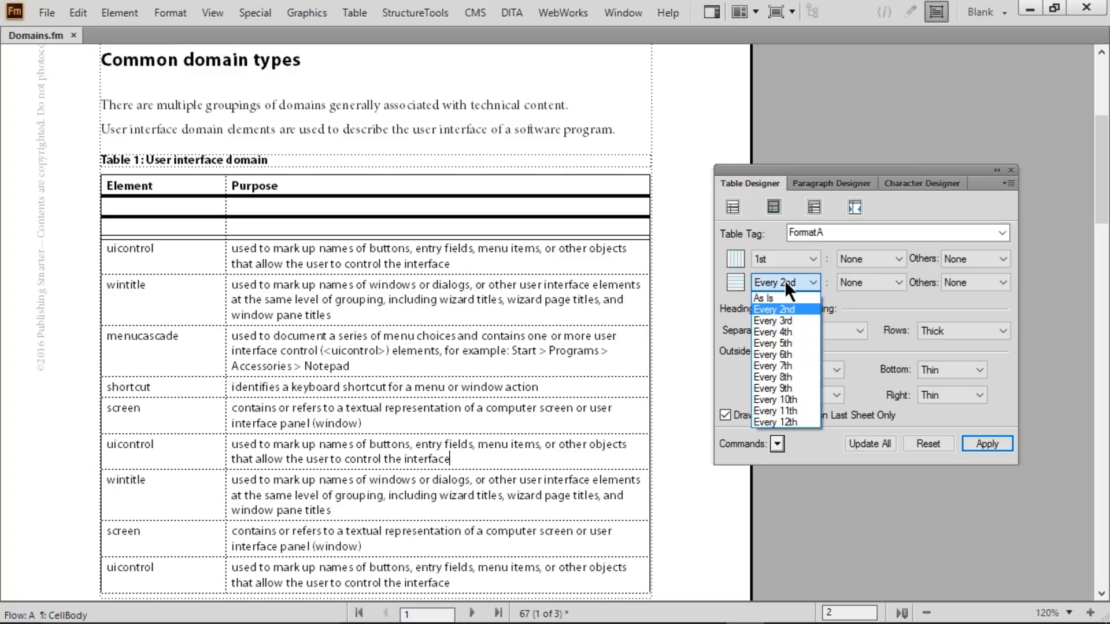
click(785, 320)
click(874, 282)
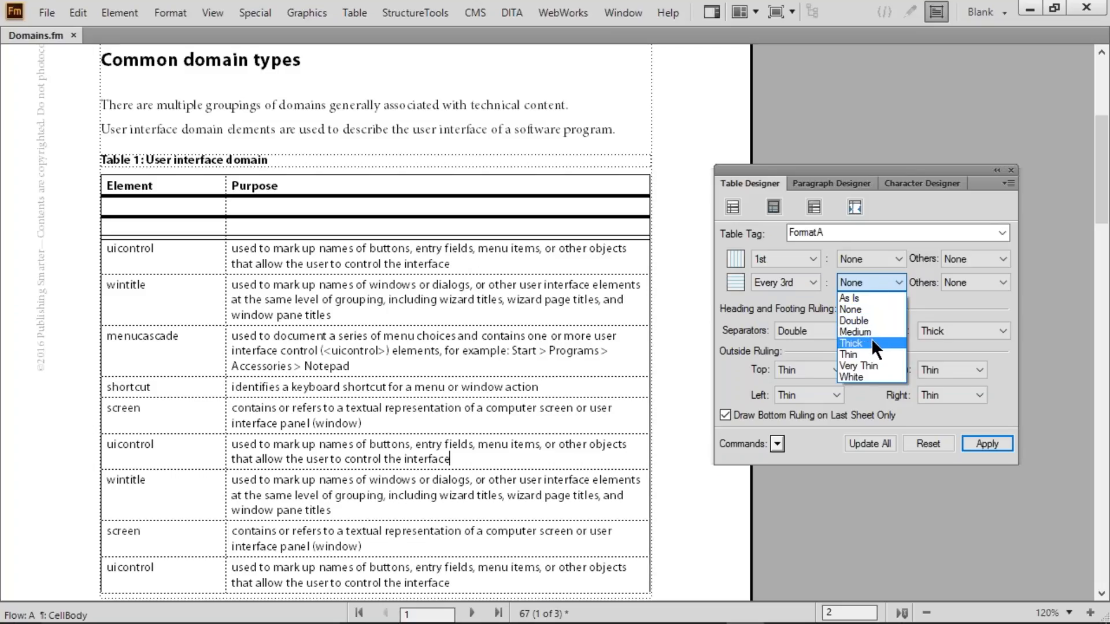
click(872, 343)
click(870, 444)
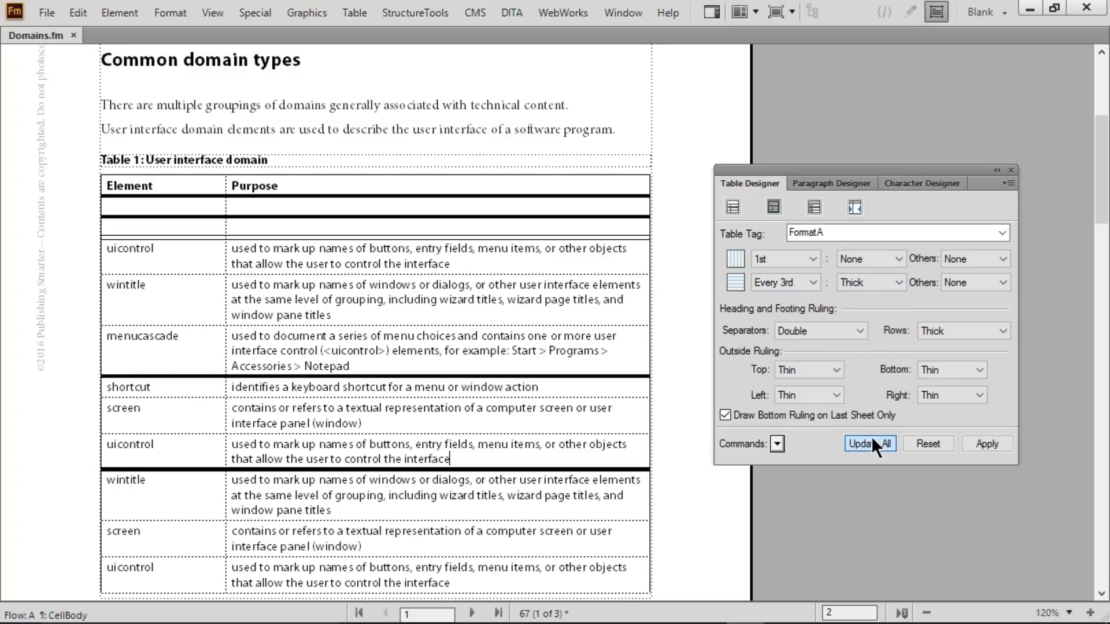
drag(162, 255, 351, 341)
click(317, 355)
drag(197, 386, 322, 439)
click(351, 415)
scroll(351, 415, down, 3)
drag(179, 284, 314, 358)
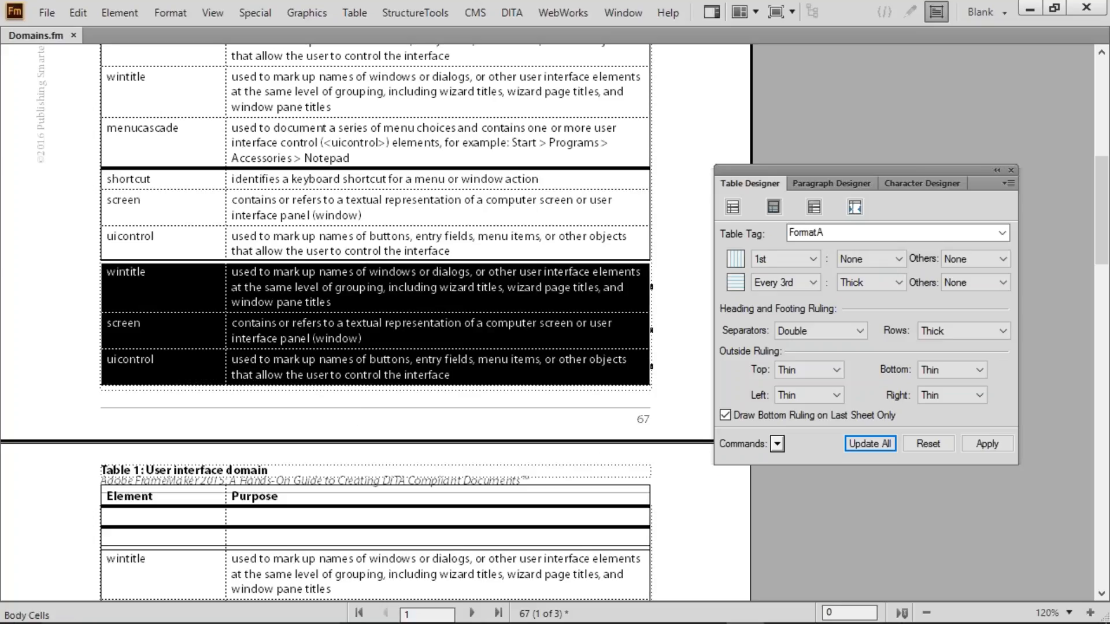
click(446, 325)
Step: Set FormatA's body row ruling interval to every 5th row, update all tables, and examine Table 1's first five body rows
click(789, 283)
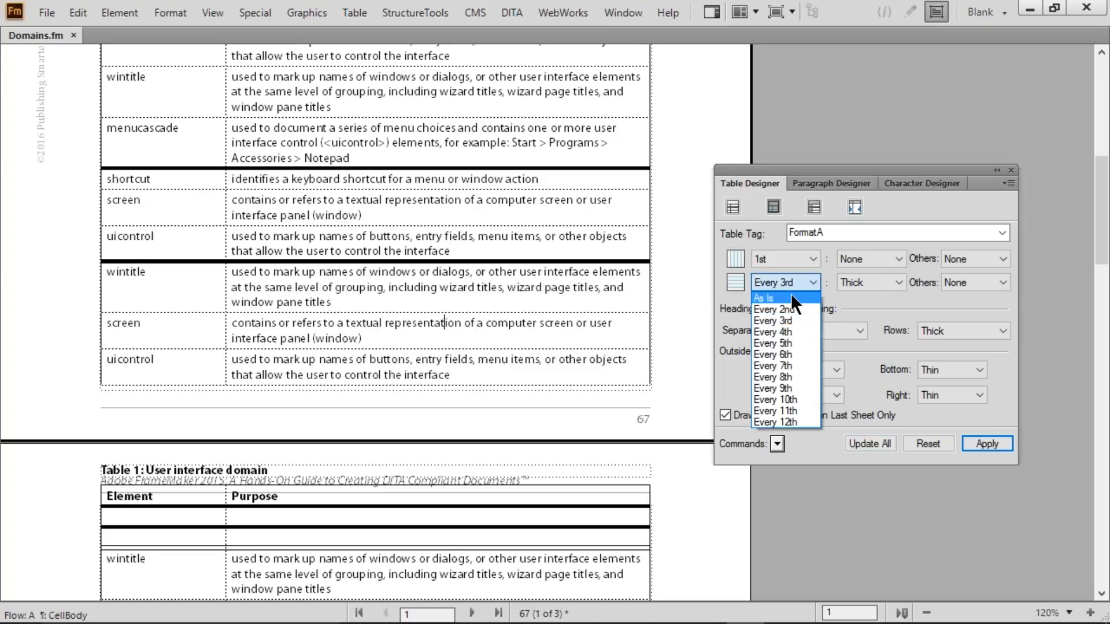
click(790, 341)
click(862, 442)
scroll(423, 289, up, 3)
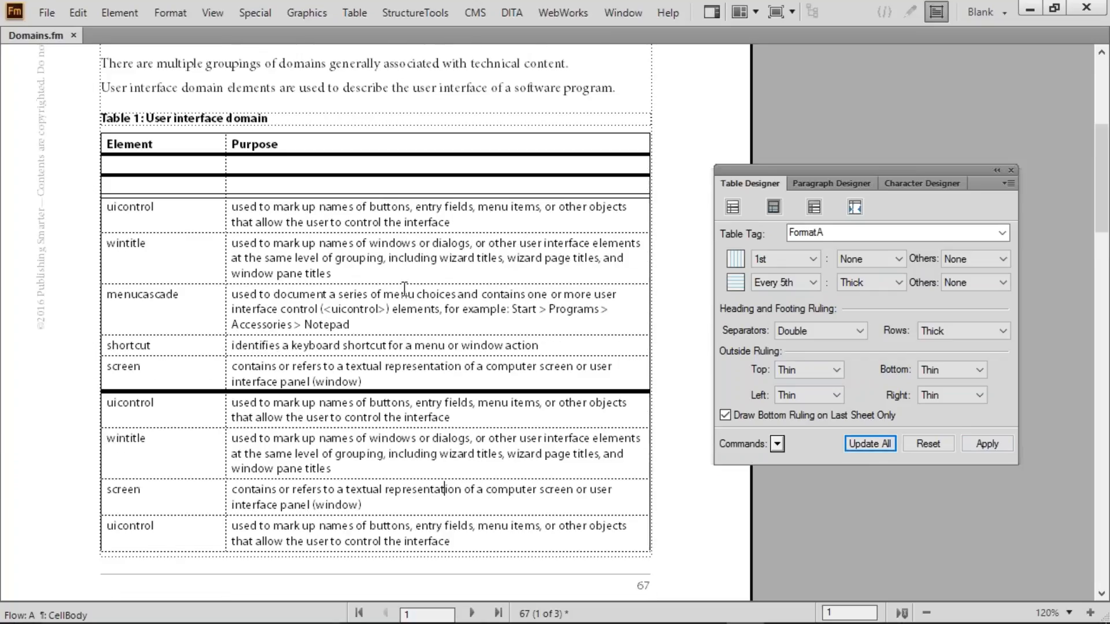
drag(194, 220, 332, 363)
click(340, 366)
Step: Highlight Table 1's columns and review FormatA's column ruling options for the chosen column and the others
click(208, 167)
drag(209, 168, 195, 255)
drag(325, 161, 315, 263)
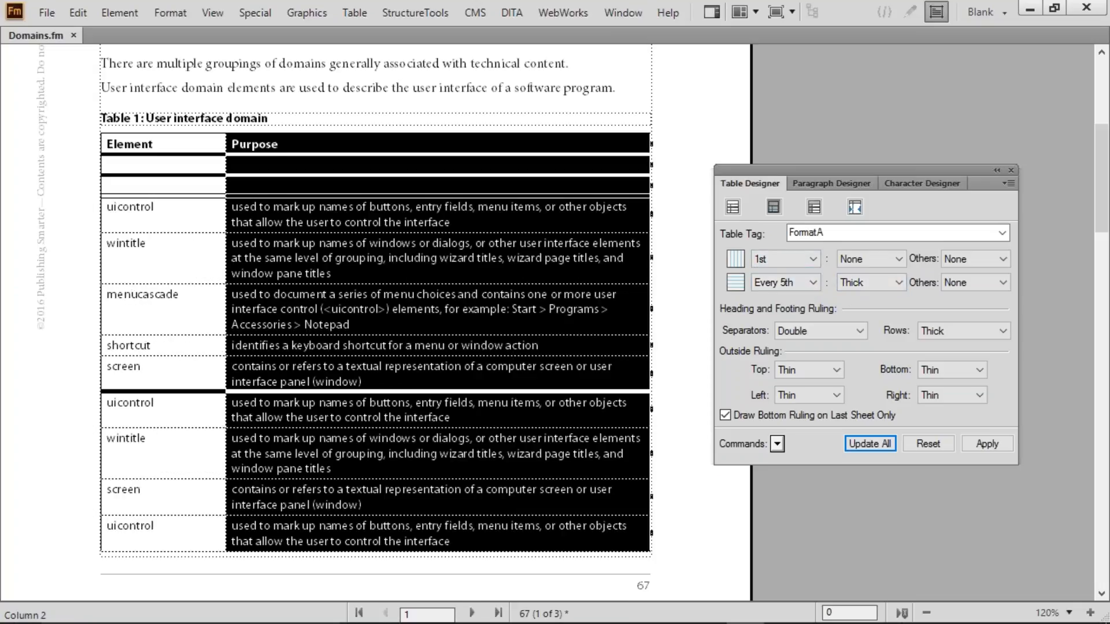
click(338, 283)
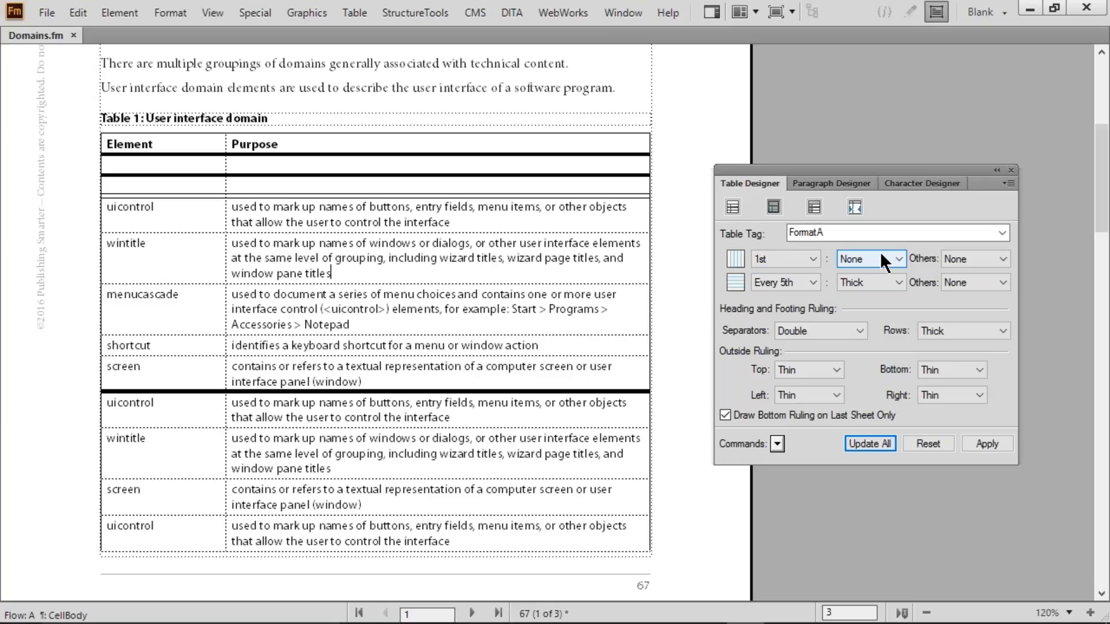
click(812, 259)
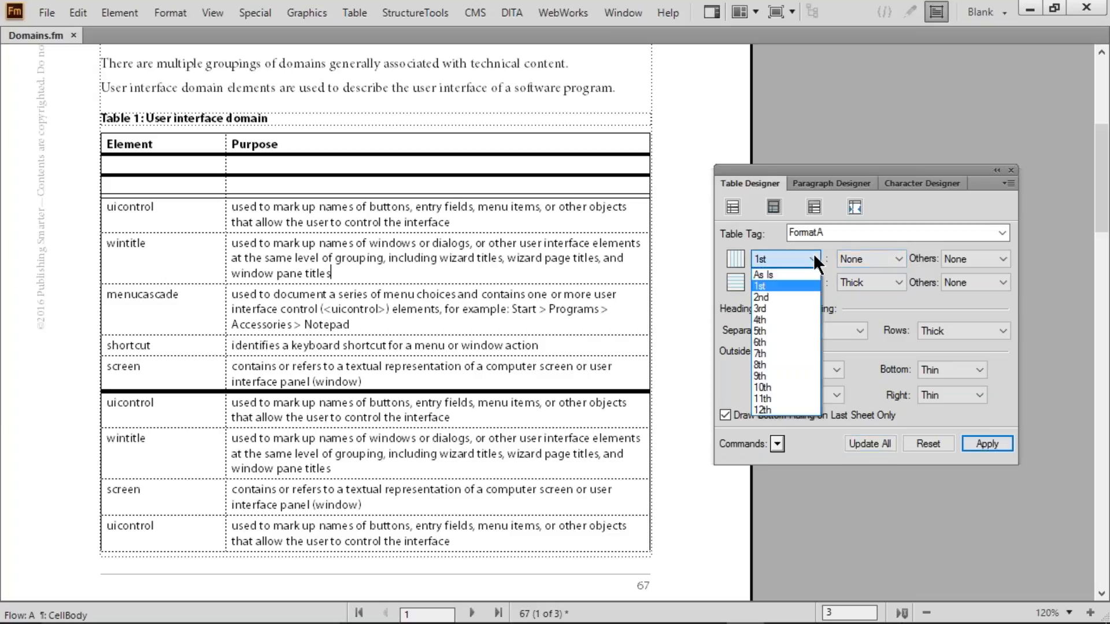
click(814, 254)
click(871, 256)
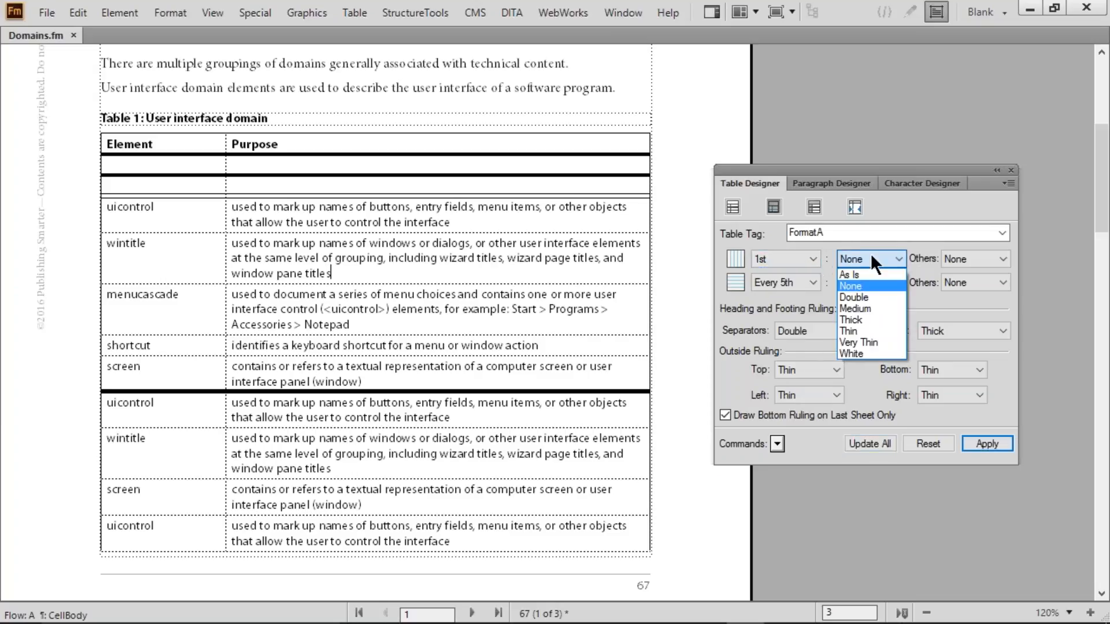
click(957, 258)
click(957, 258)
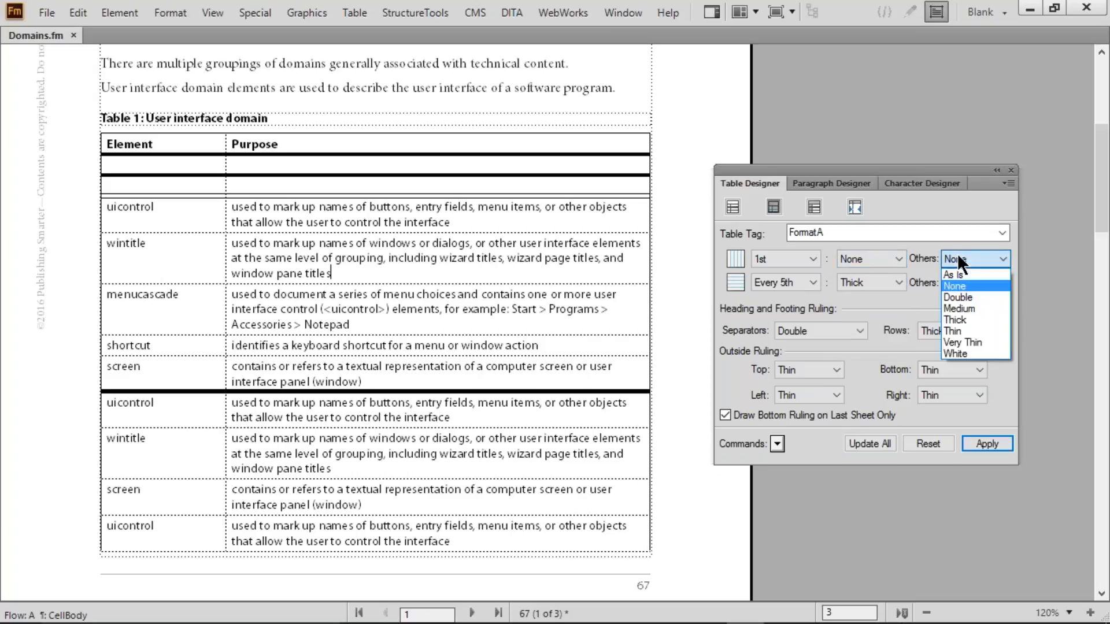
click(957, 255)
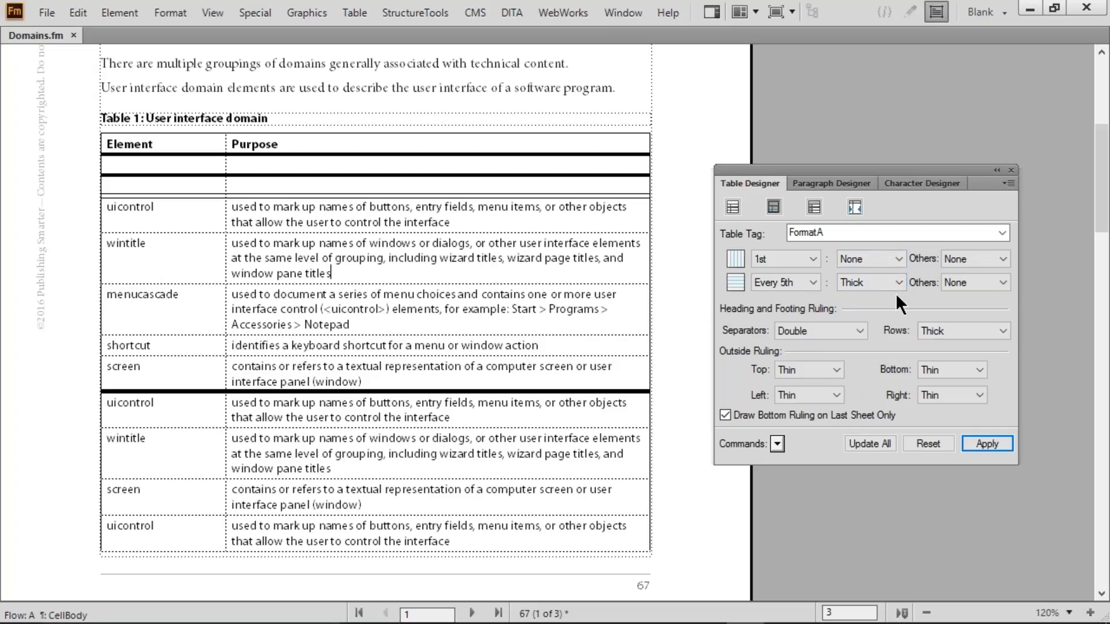
Step: Review FormatA's top outside ruling options and examine Table 1's rows on either side of the page break after page 67
click(812, 370)
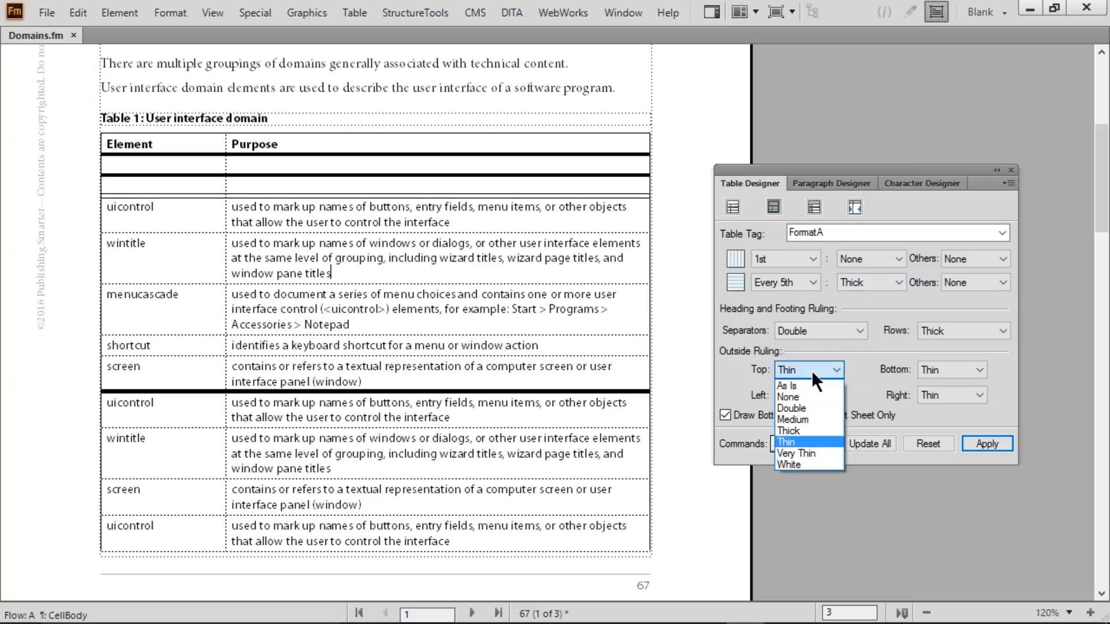
click(812, 370)
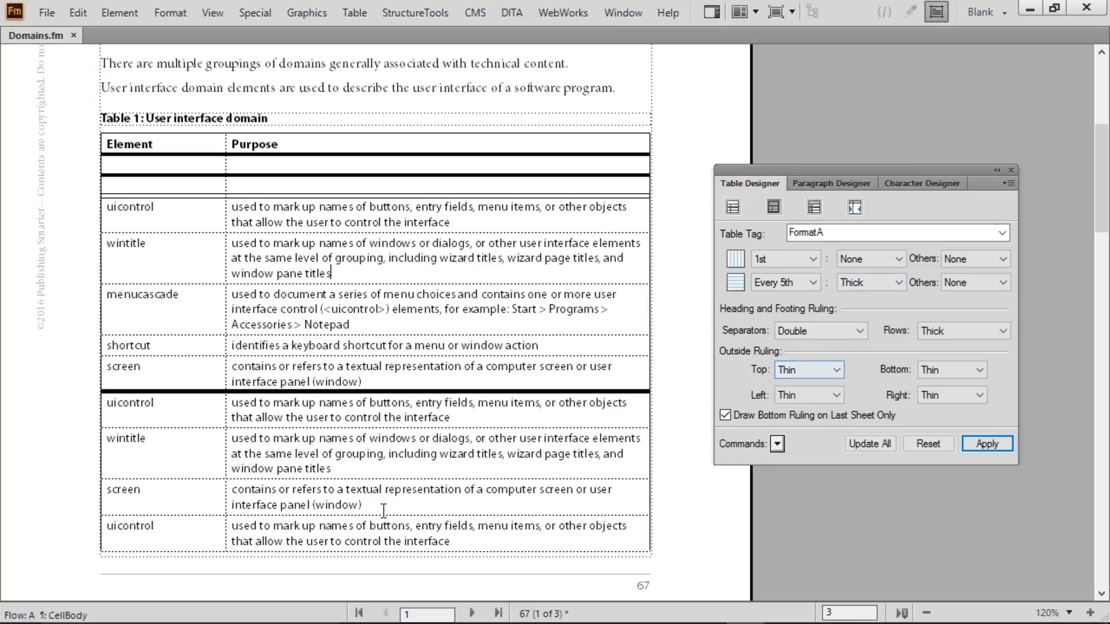
drag(183, 528, 261, 527)
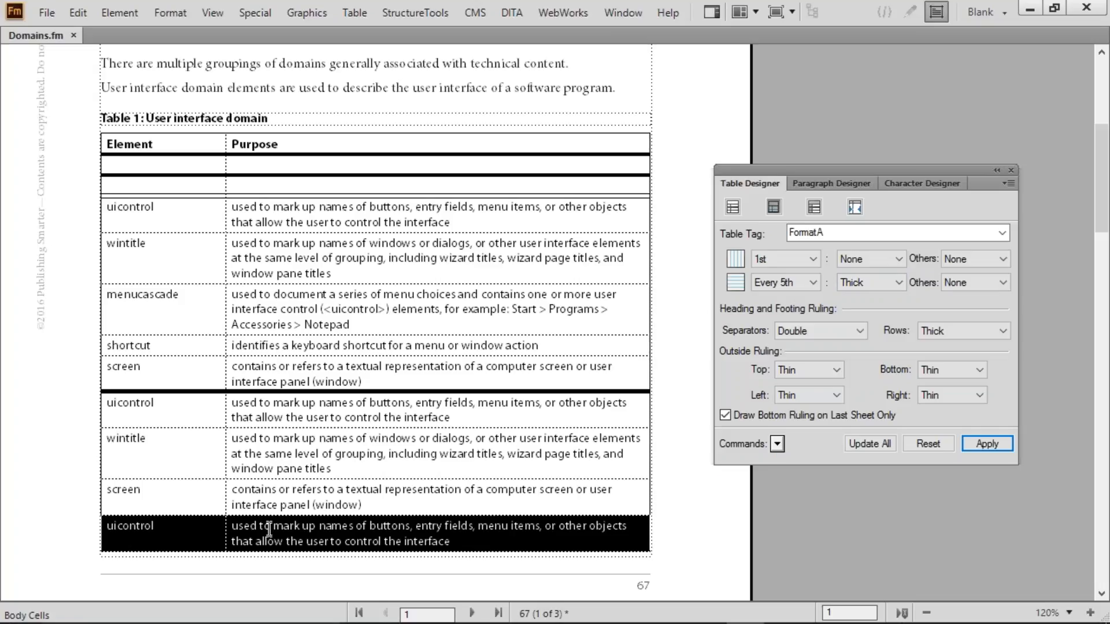
click(270, 527)
scroll(269, 527, down, 6)
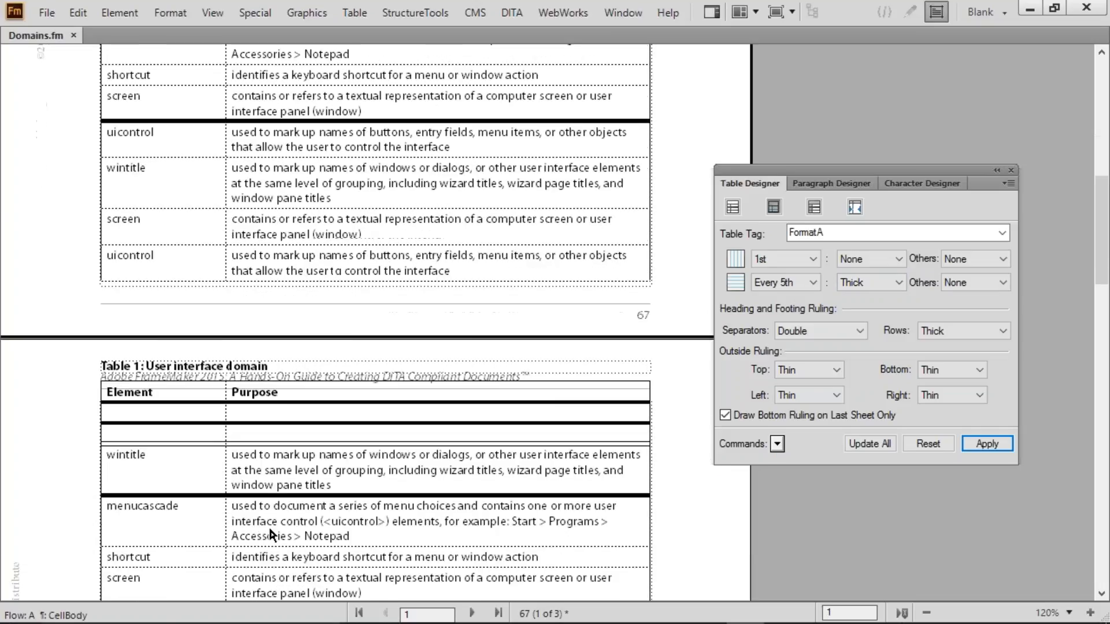
drag(150, 99, 320, 127)
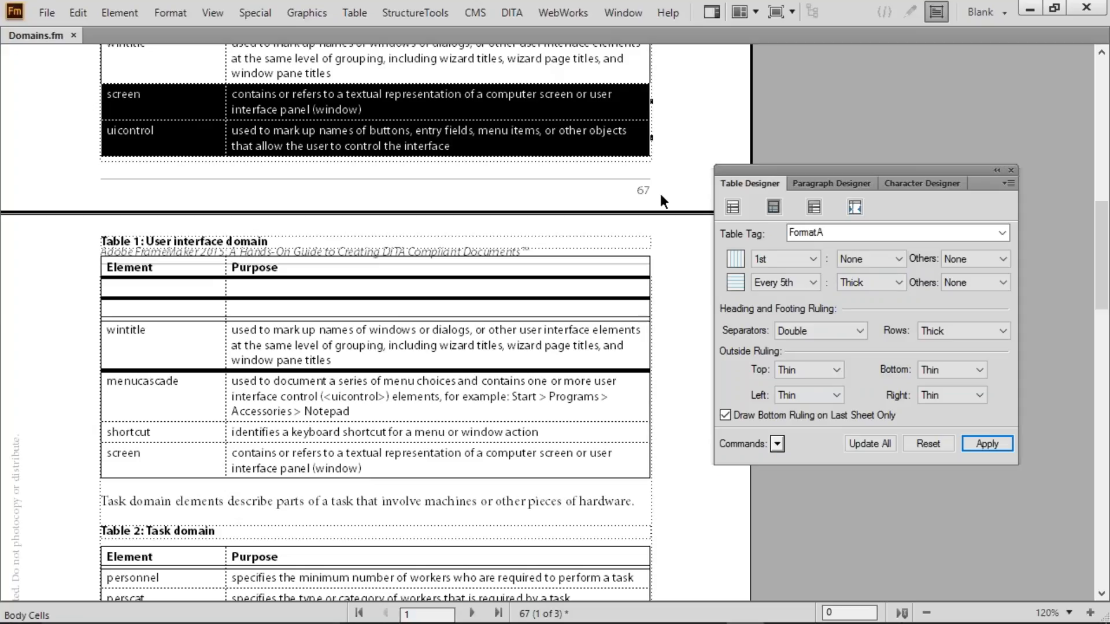
click(191, 342)
drag(180, 382, 347, 462)
click(342, 381)
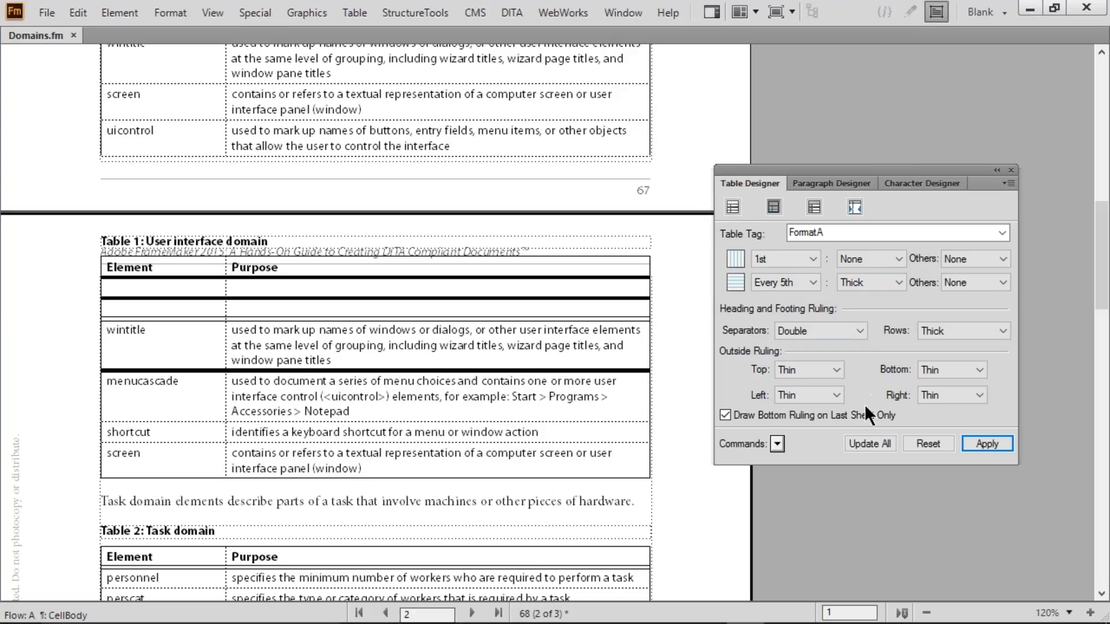
Step: Turn off FormatA's Draw Bottom Ruling on Last Sheet Only, update all tables, check page 67's last row, and restore the option with another update
click(845, 415)
click(863, 438)
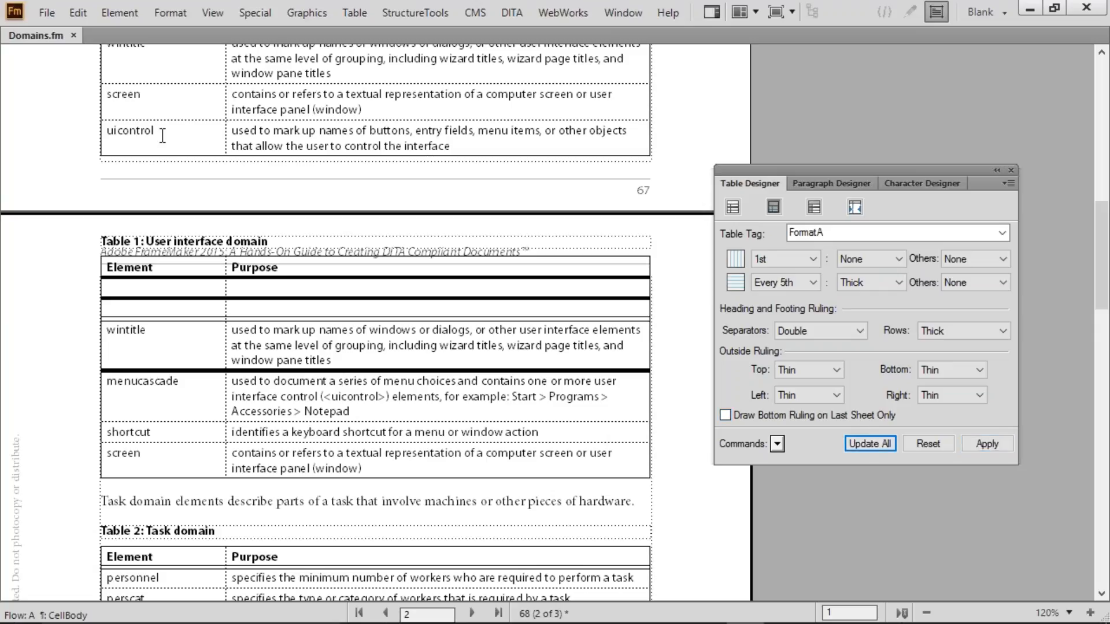
drag(162, 136, 326, 143)
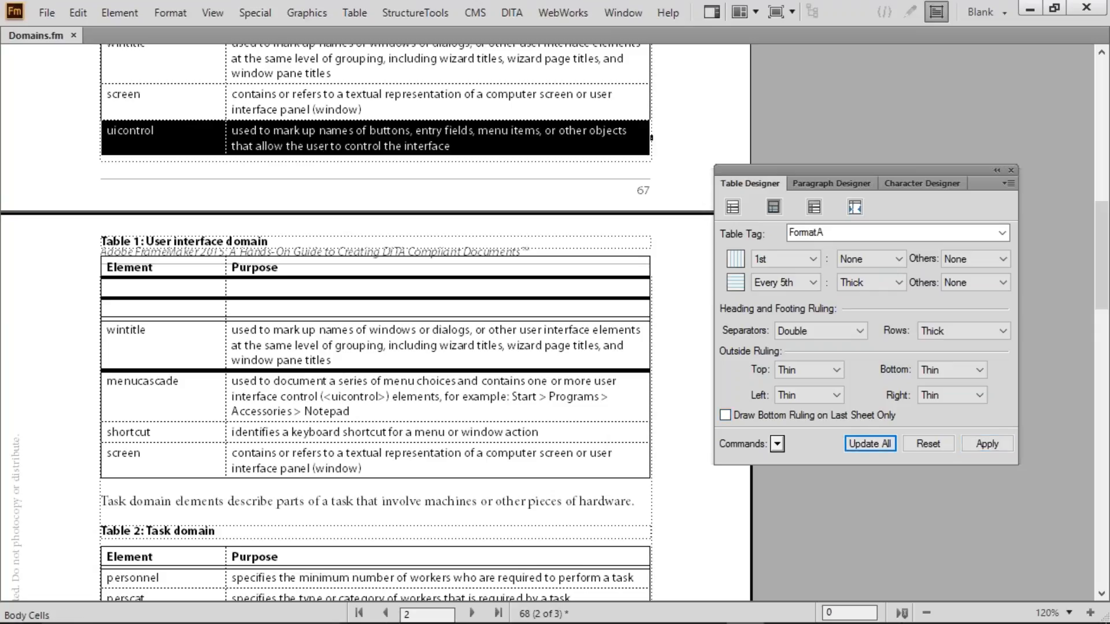
click(651, 137)
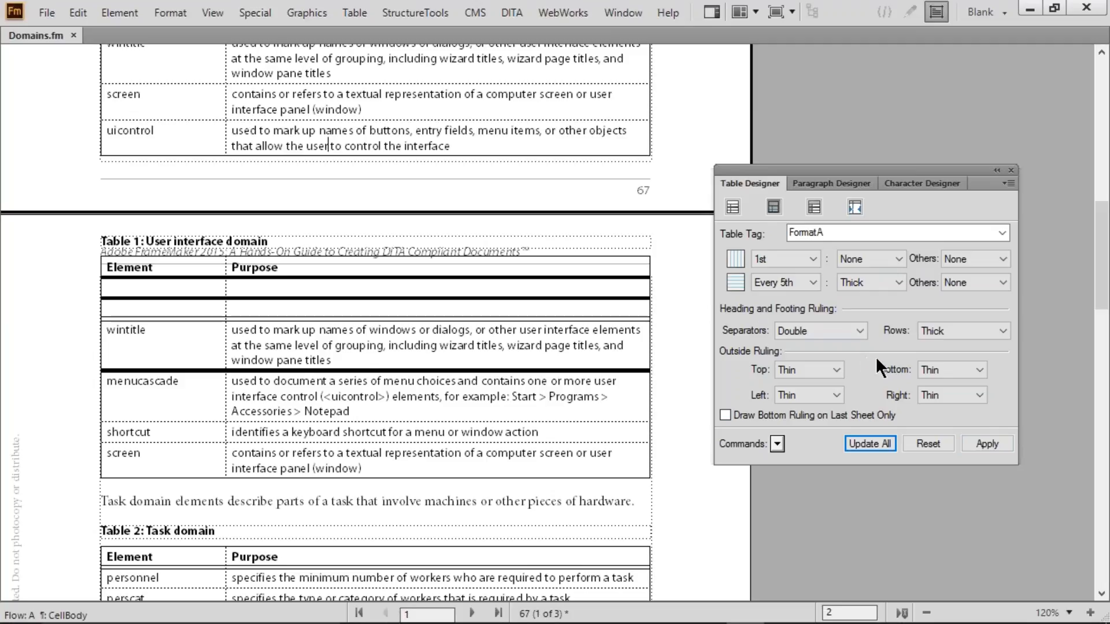
click(828, 414)
click(872, 442)
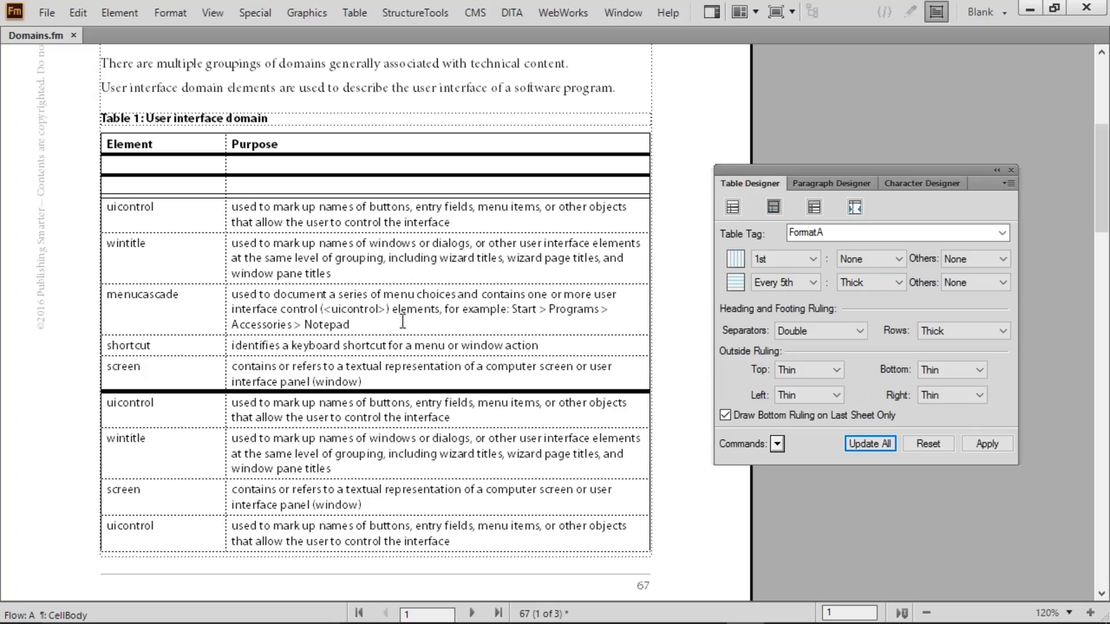
Step: Hide the document's borders, set FormatA's every-5th body row ruling to None, and update all tables
click(213, 13)
click(260, 87)
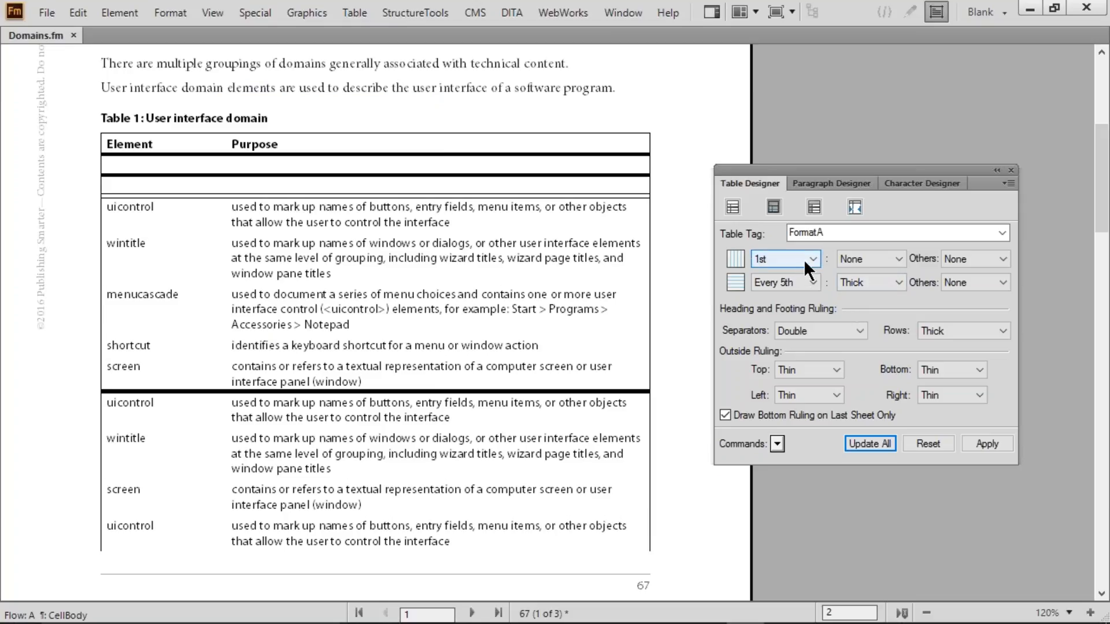
click(848, 283)
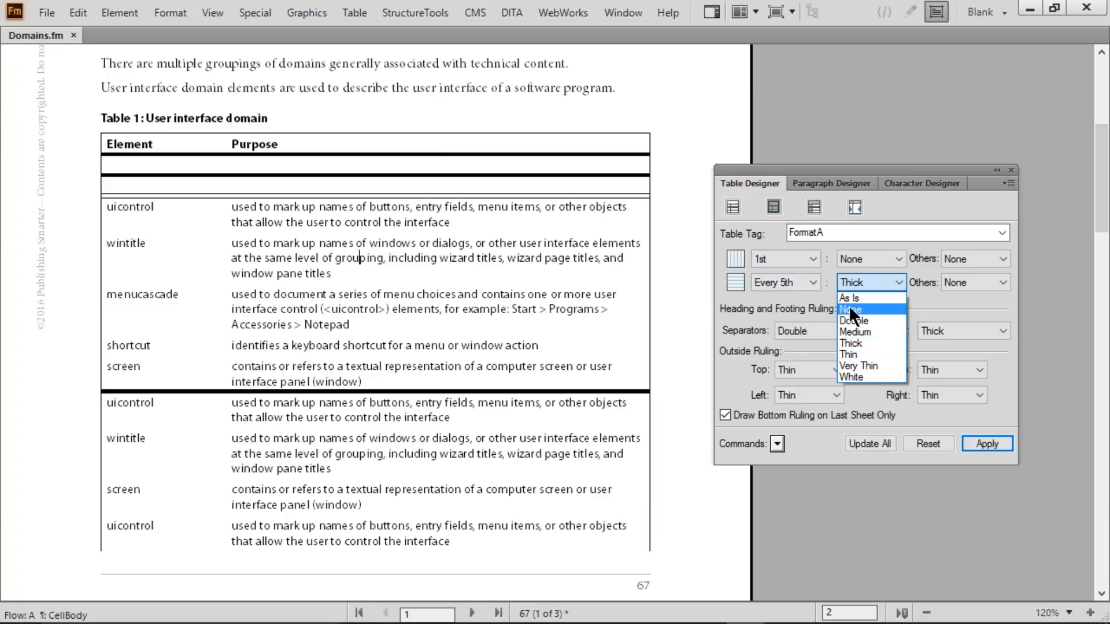
click(849, 308)
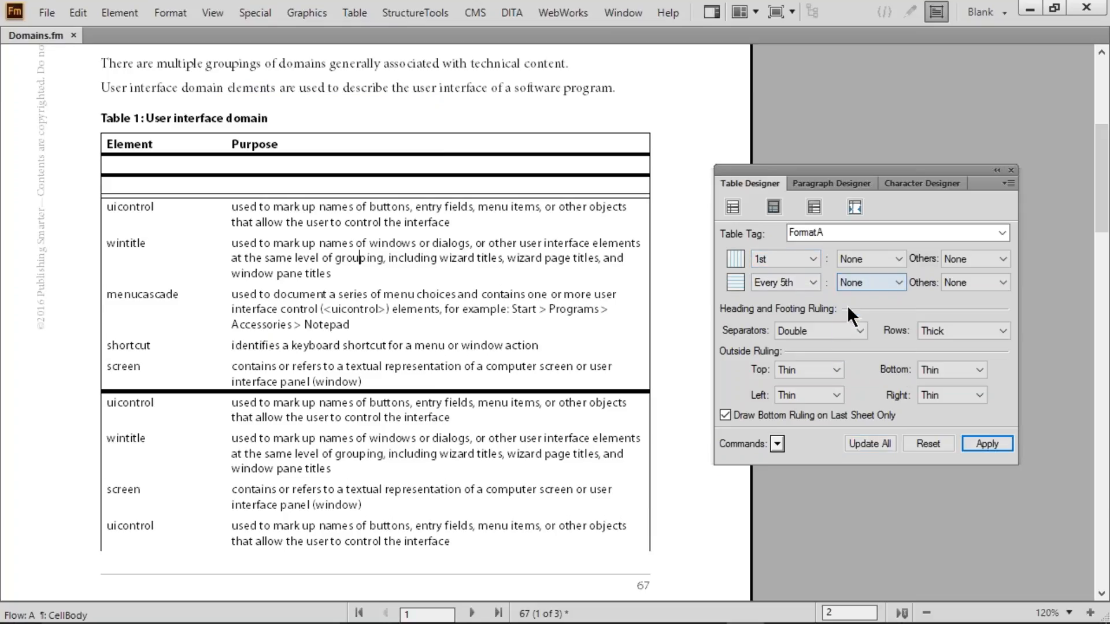
click(861, 440)
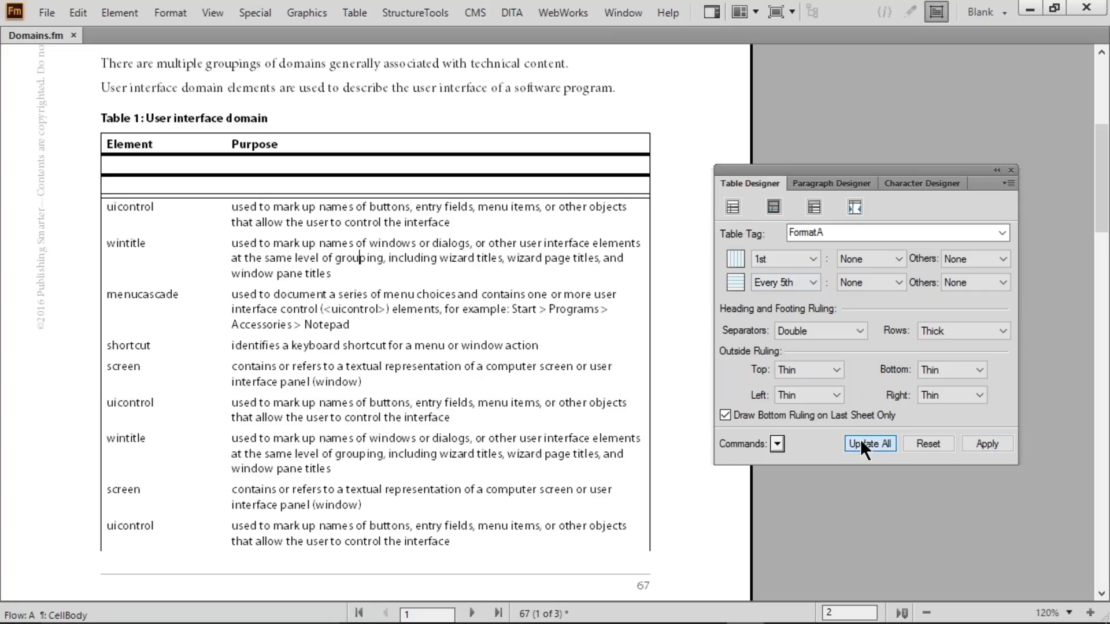
Step: Set FormatA's body row ruling to Thin for every 3rd row, update all tables, and examine Table 1's shortcut, screen and uicontrol rows
click(811, 280)
click(891, 282)
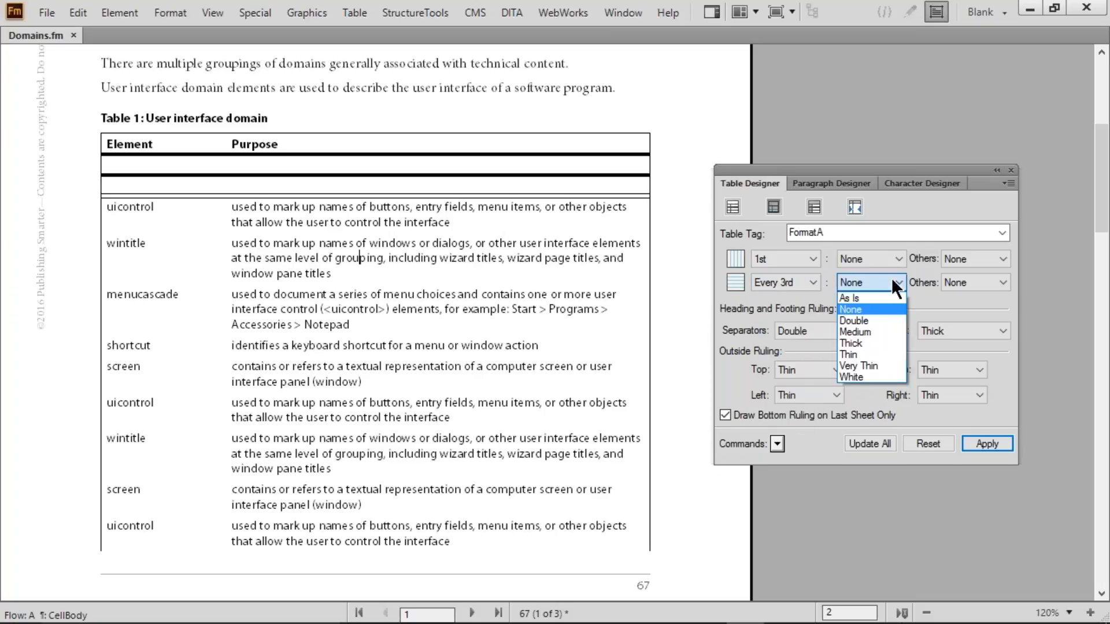
click(877, 351)
click(866, 442)
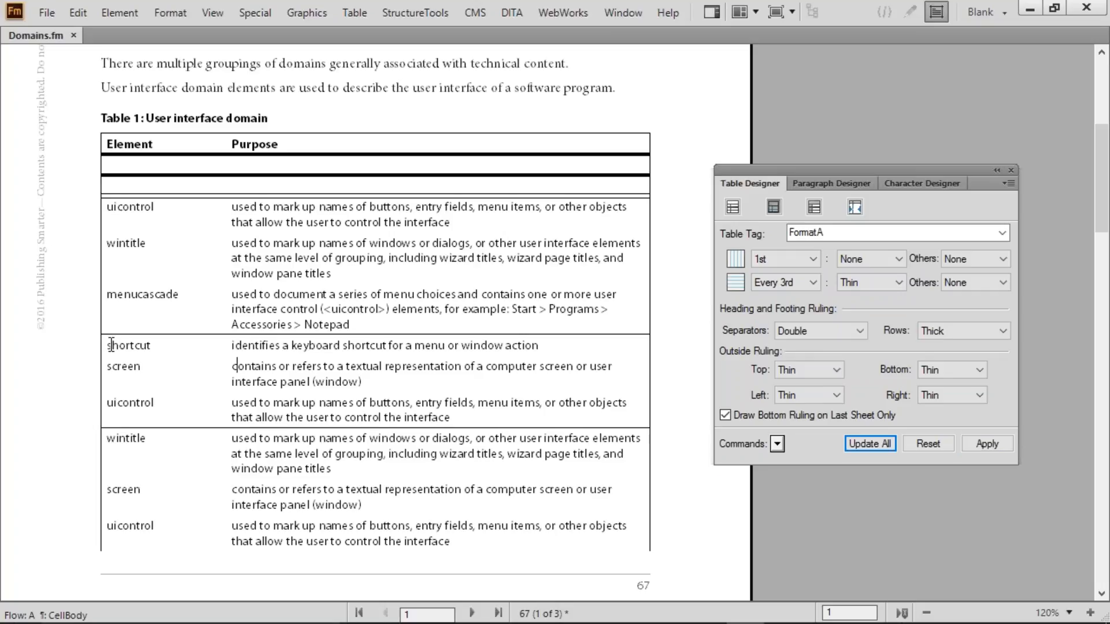
drag(111, 345, 296, 347)
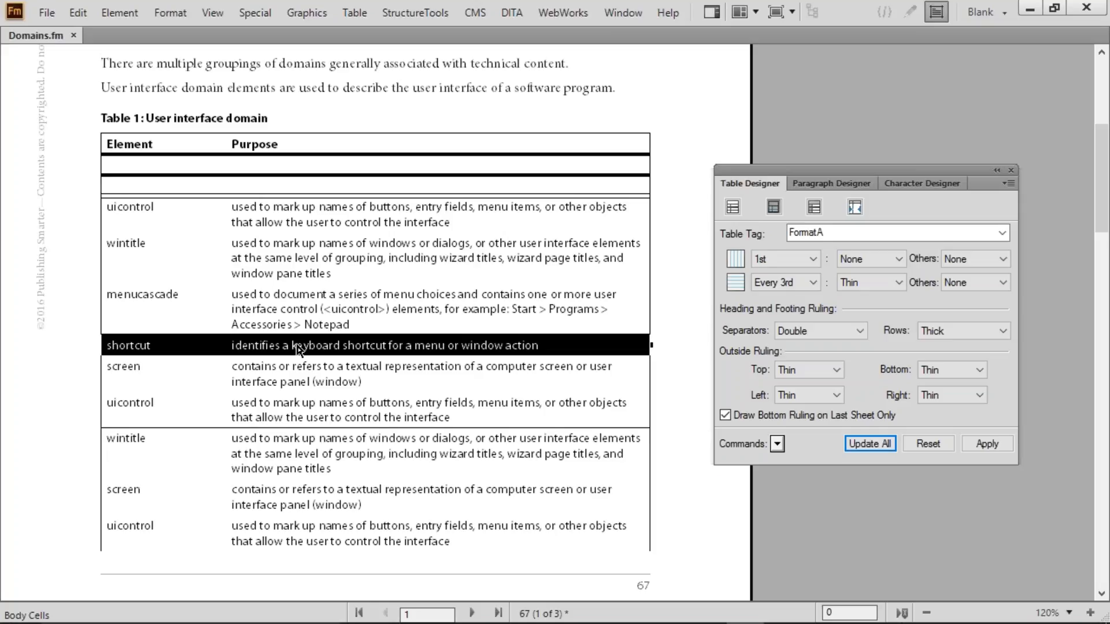
click(297, 347)
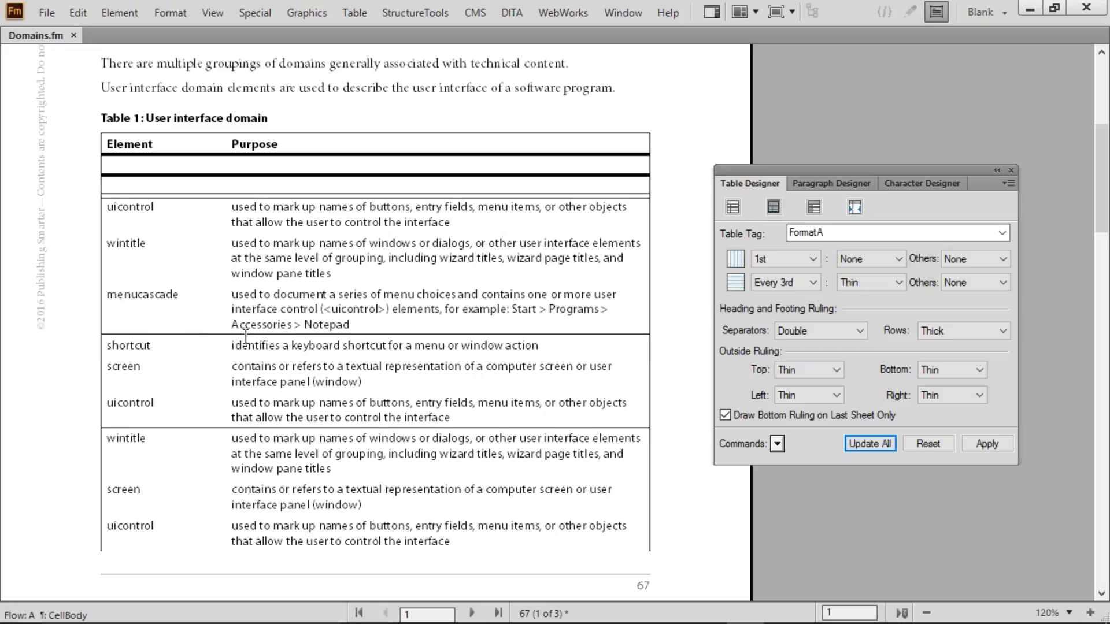
drag(129, 382, 357, 378)
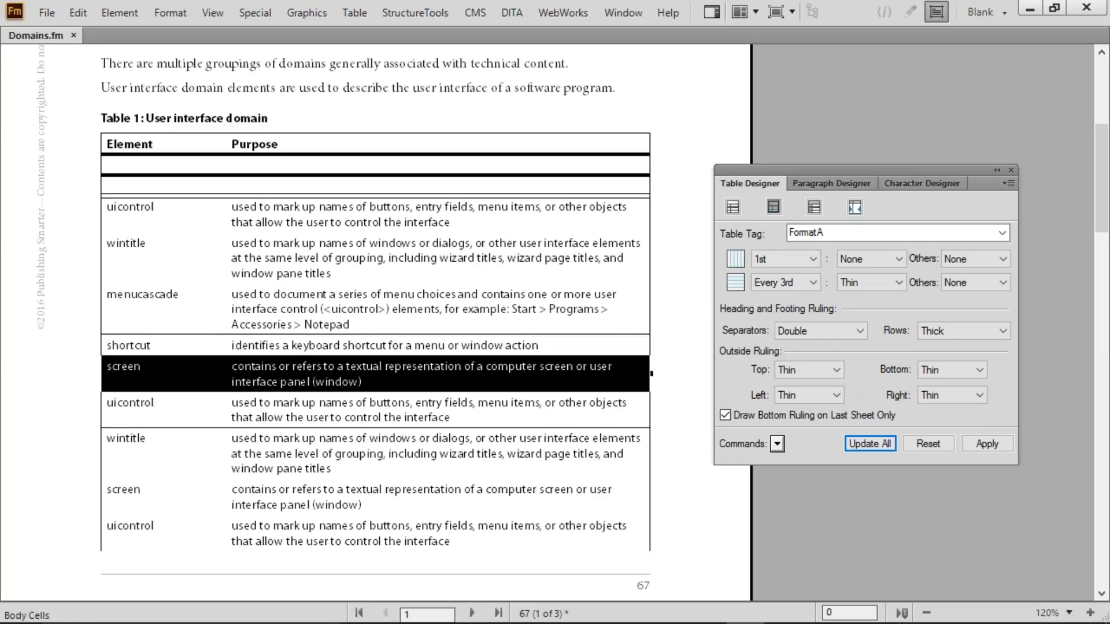
drag(154, 412, 358, 402)
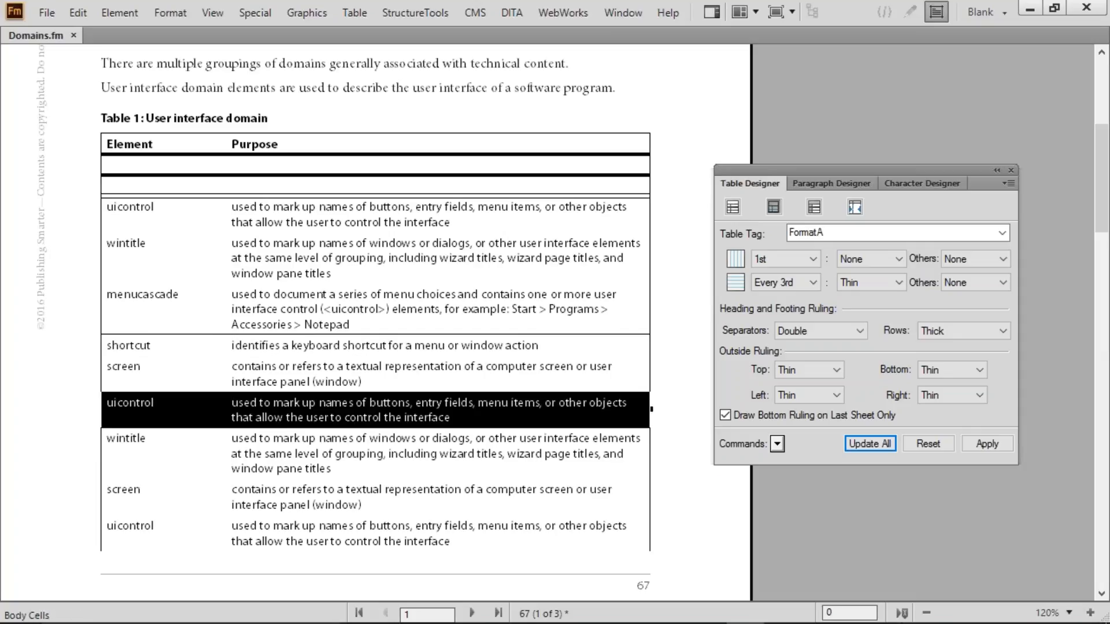
click(358, 411)
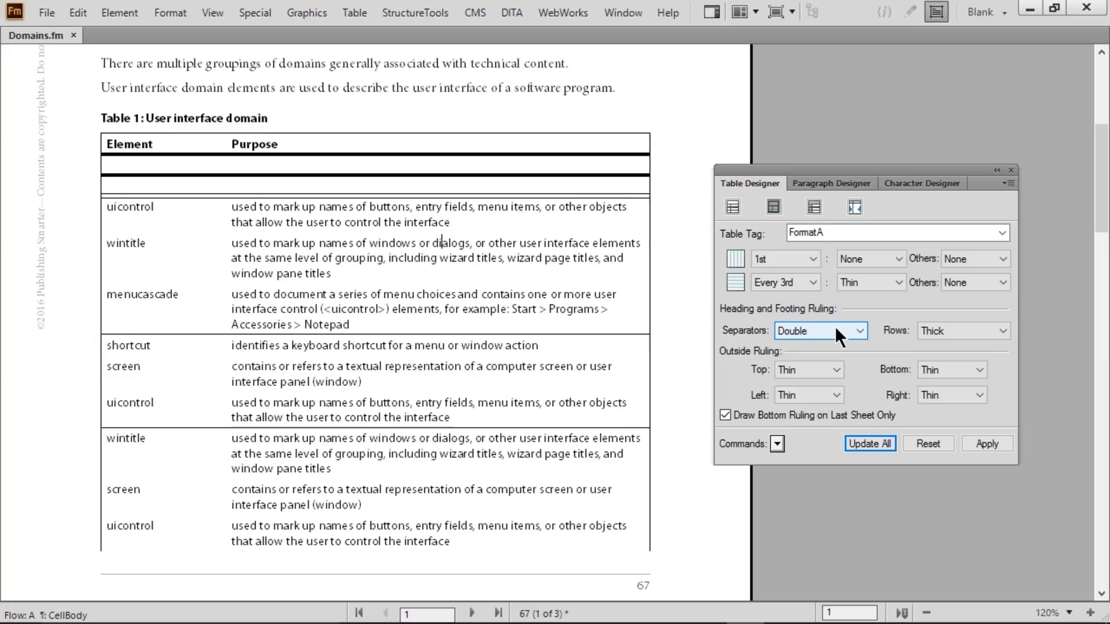
Step: Set FormatA's heading and footing row ruling to None and update all tables
click(931, 328)
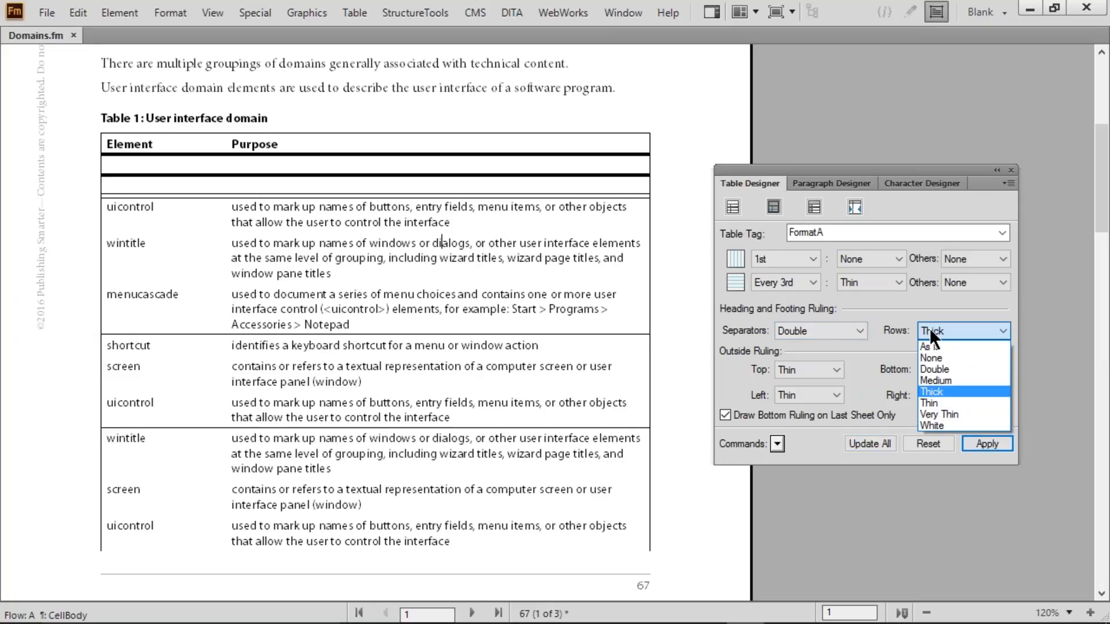
click(931, 357)
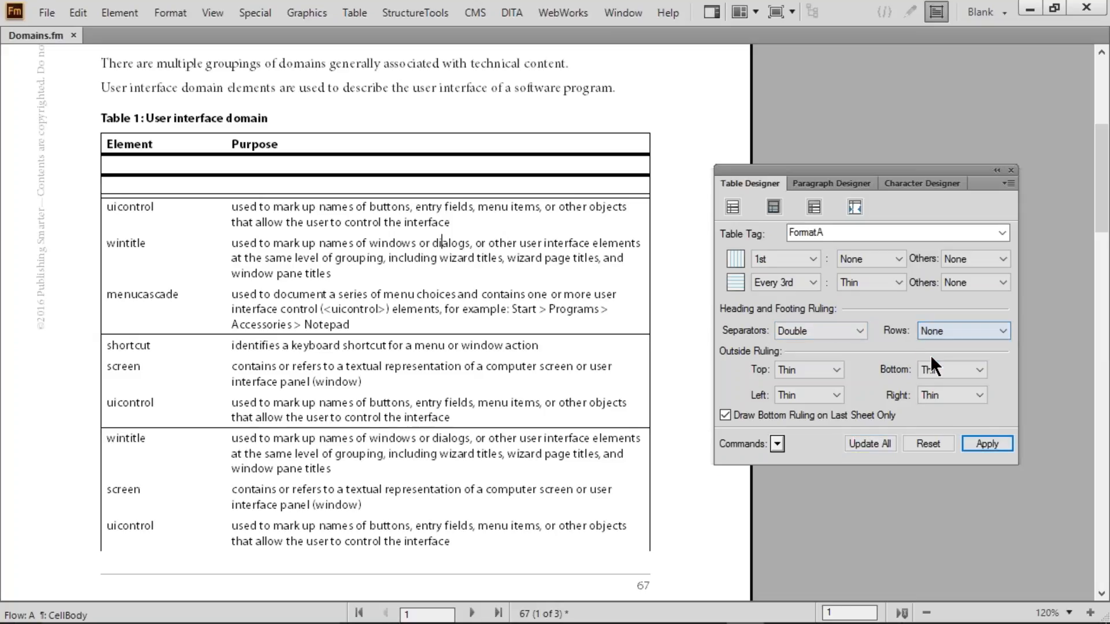
click(873, 440)
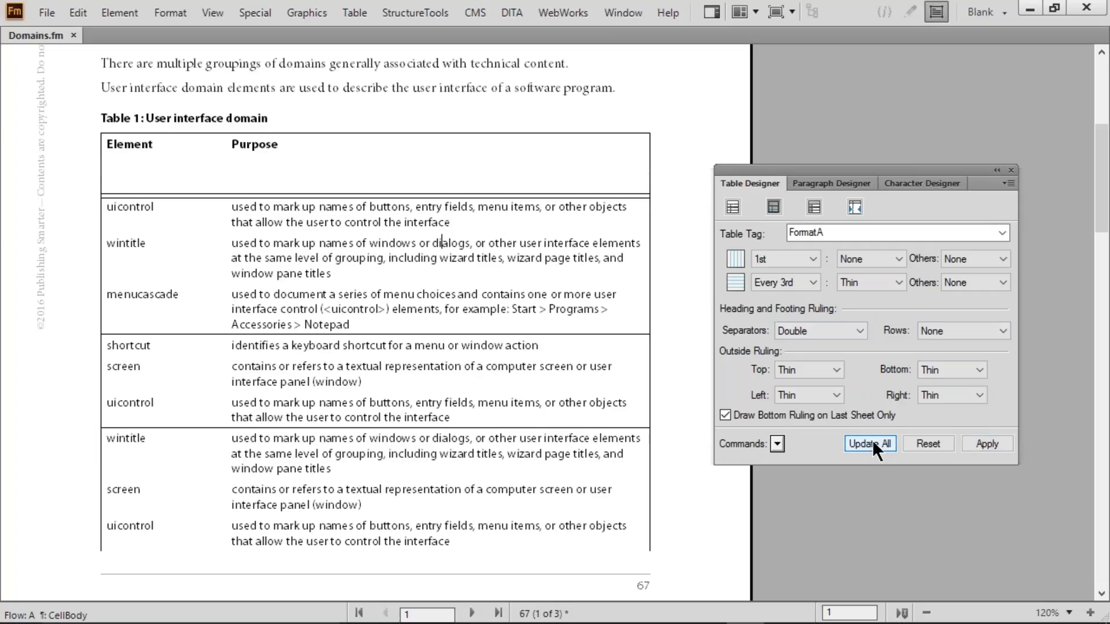
Step: Remove the two empty heading rows from Table 1, taking the cells out of the table
drag(172, 161, 295, 179)
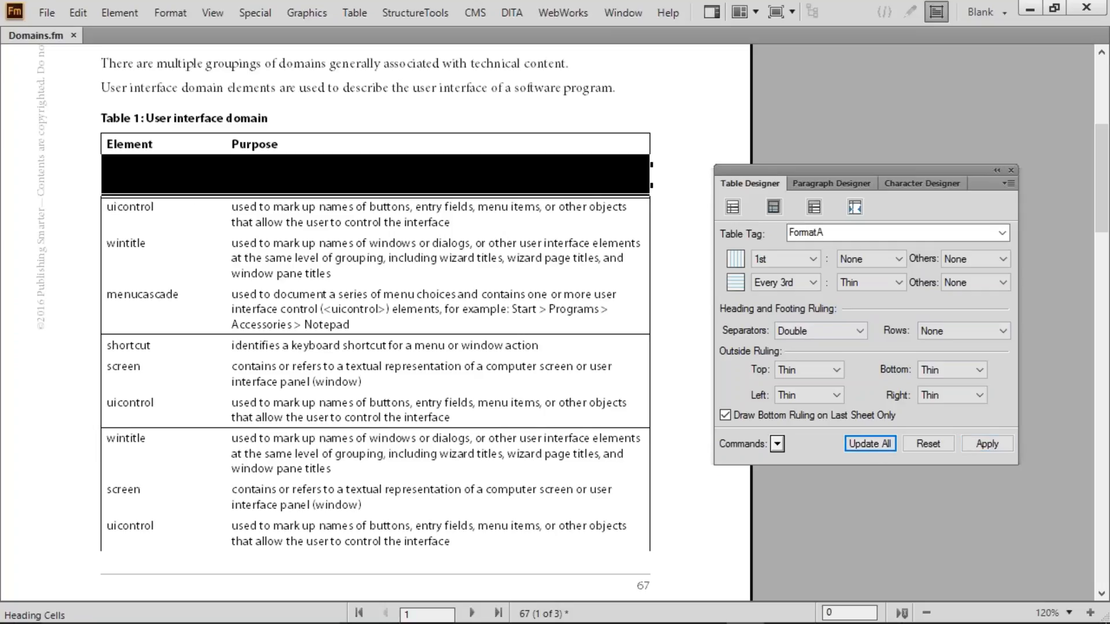
key(Delete)
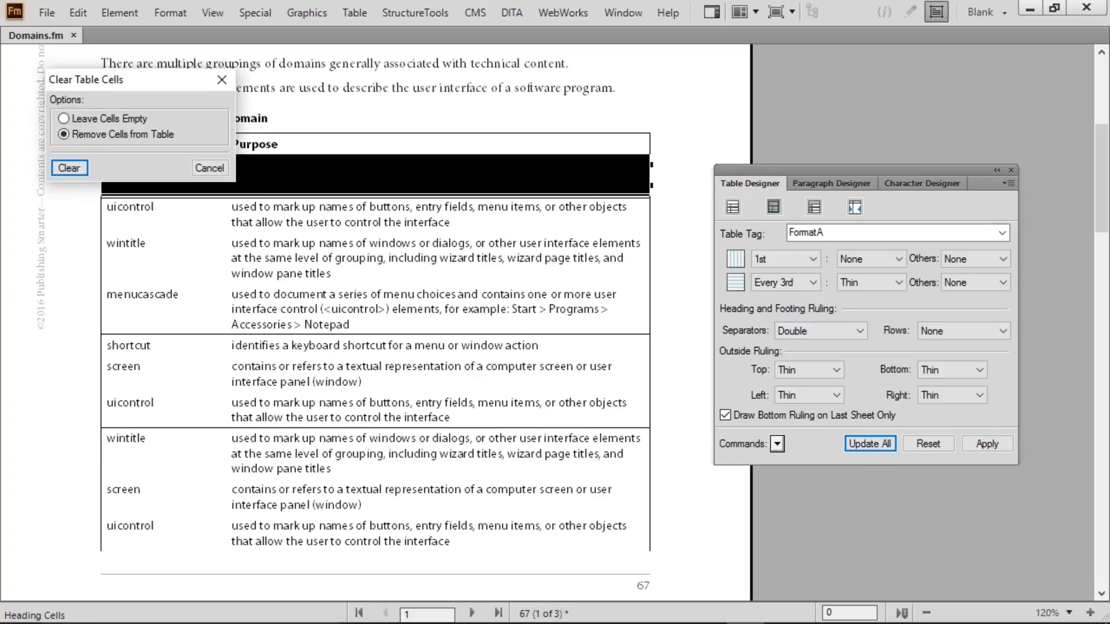
key(Return)
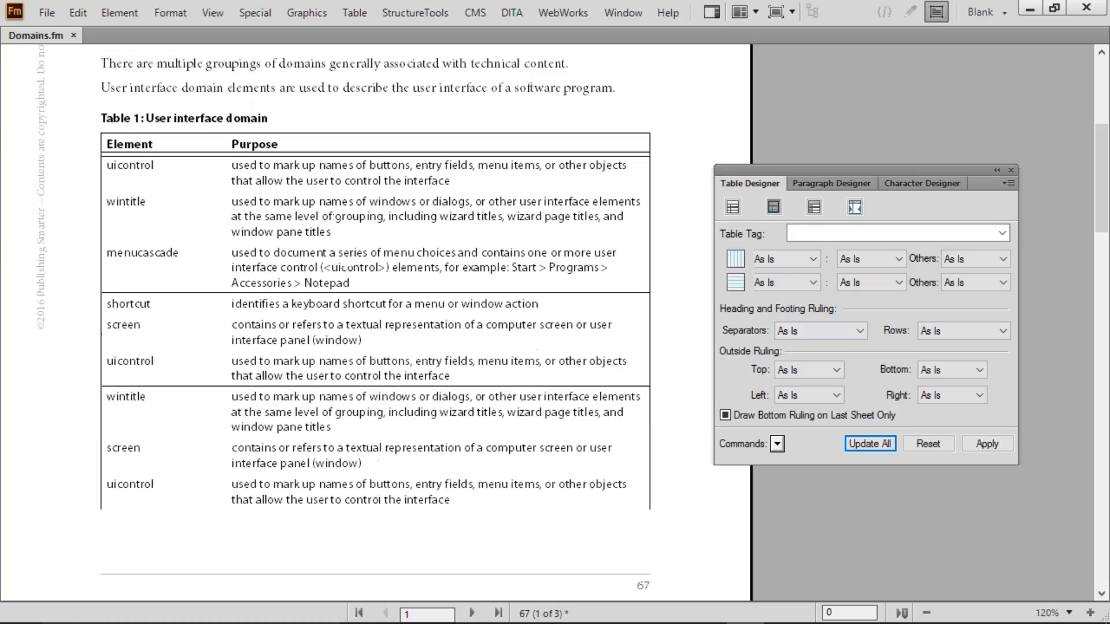
click(307, 267)
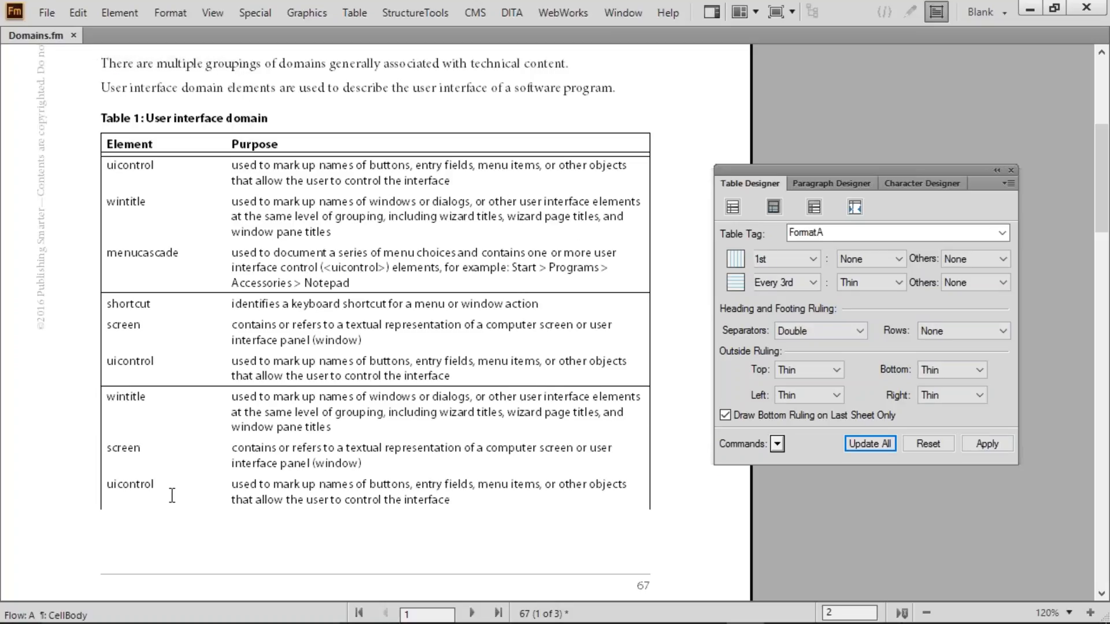
Step: Compare Table 1's bottom edge on page 67 with last-sheet-only bottom ruling switched off and back on, updating all tables each time
drag(174, 494, 652, 492)
click(319, 486)
click(743, 414)
click(878, 449)
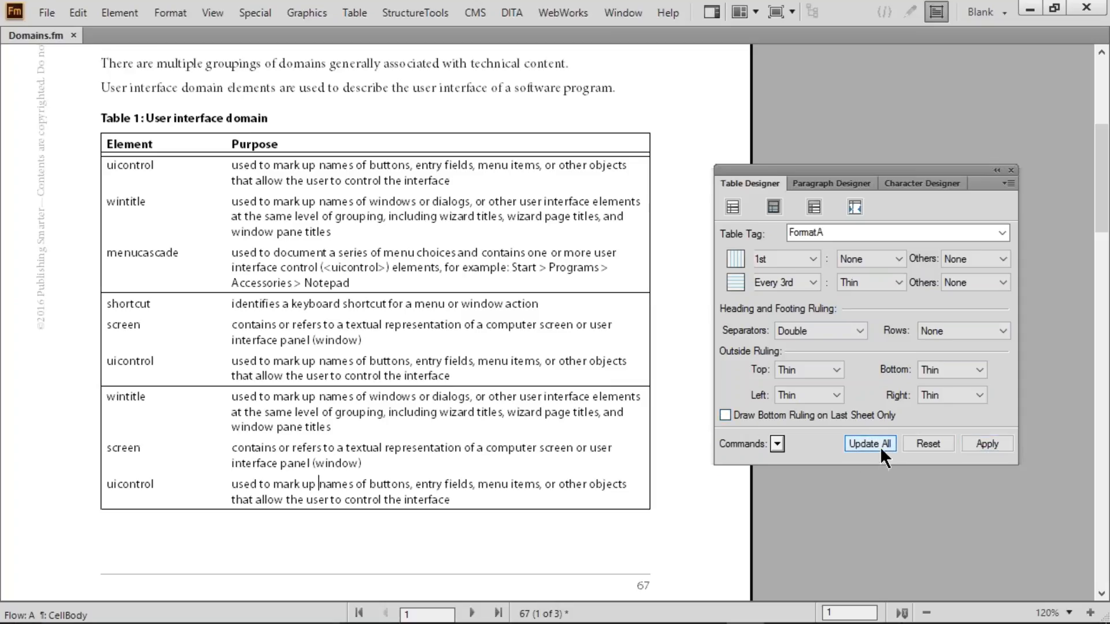
click(799, 412)
click(872, 443)
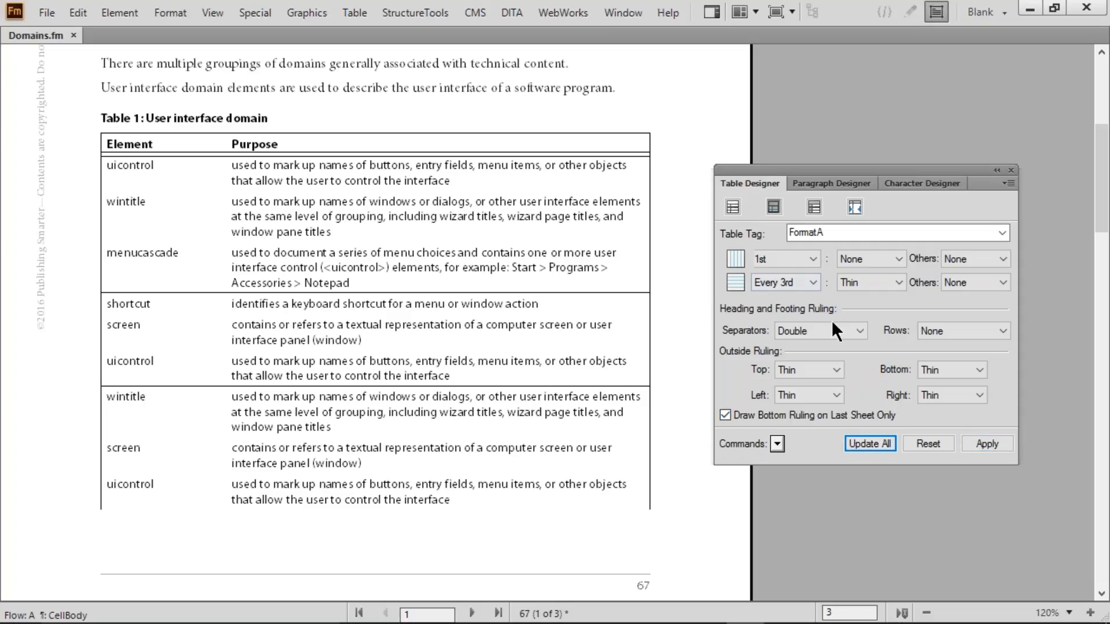
Step: Set FormatA's heading and footing separators to Thick and its outside ruling to Double on all four sides, updating all tables
click(808, 335)
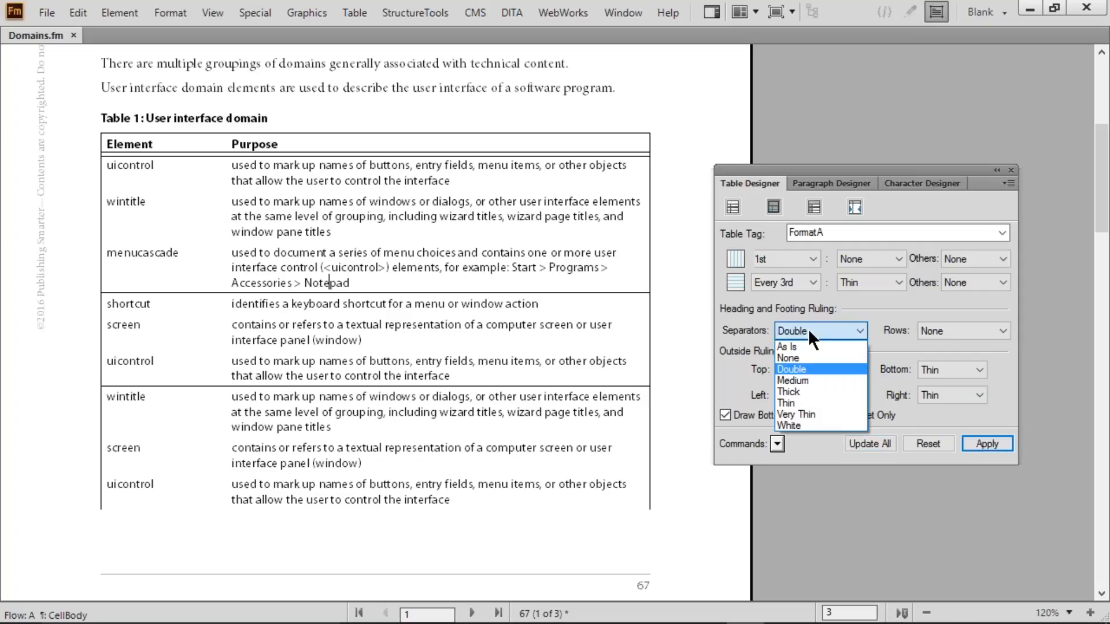
click(809, 388)
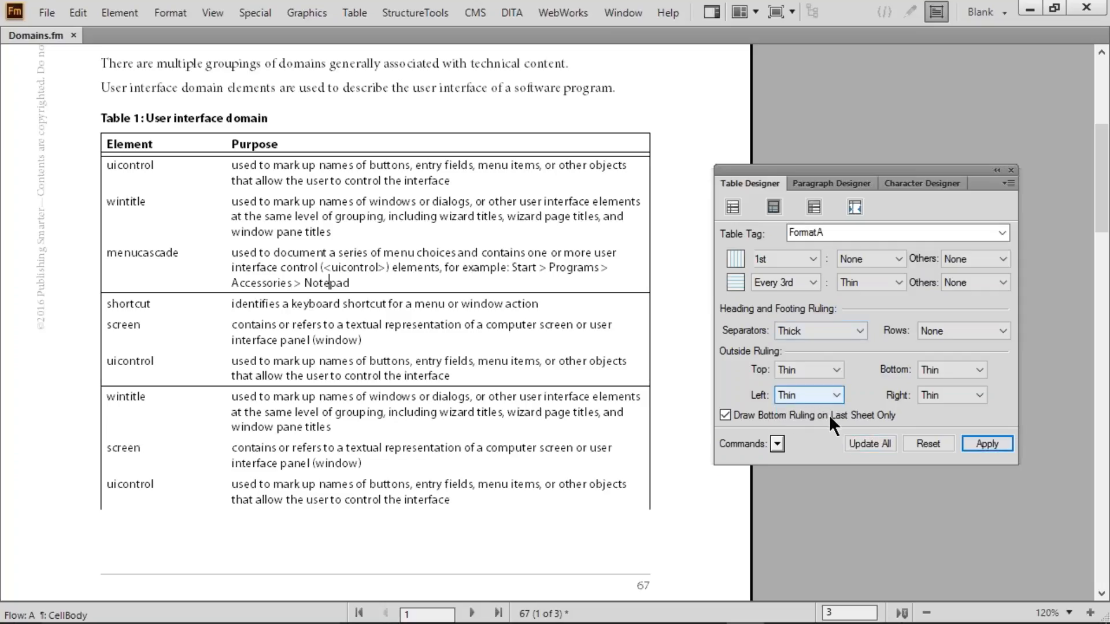
click(819, 367)
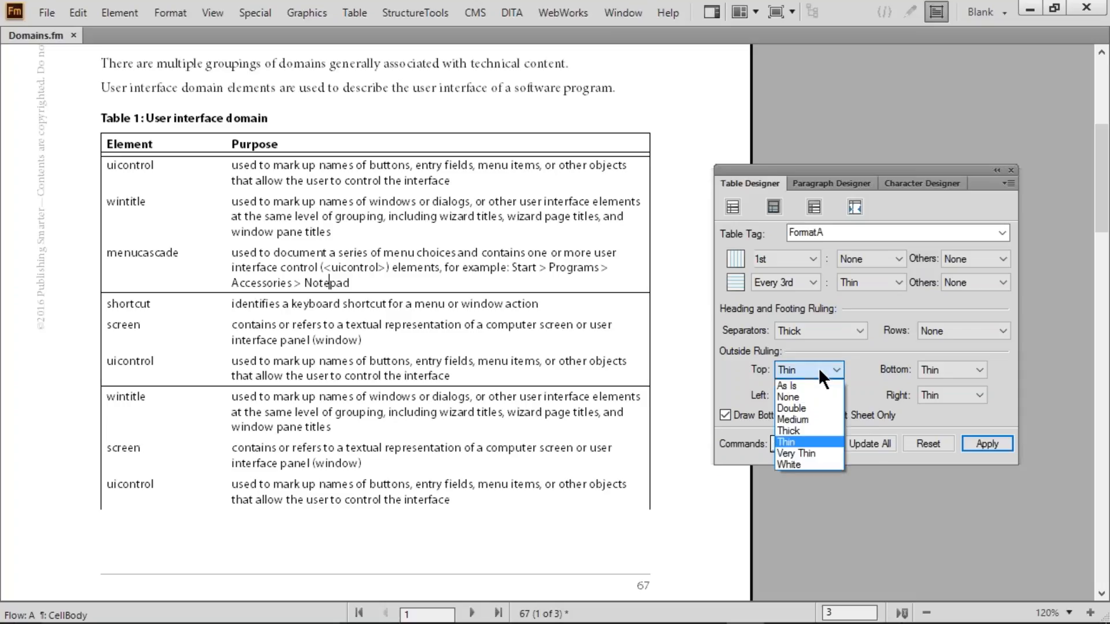
click(809, 407)
key(Tab)
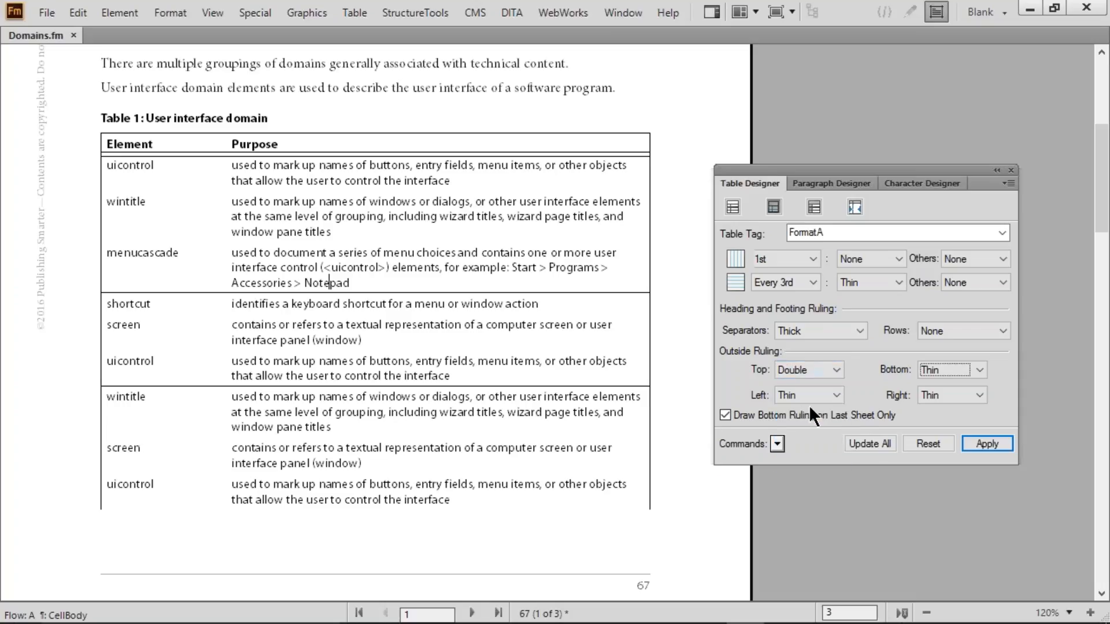
key(d)
key(Tab)
key(Tab)
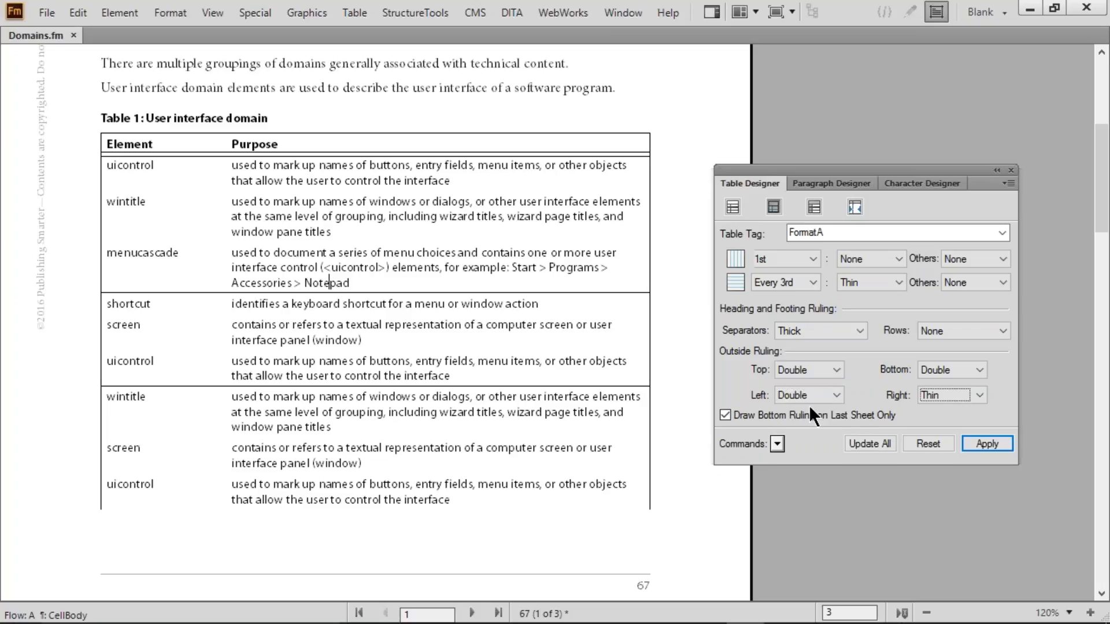
key(d)
click(864, 444)
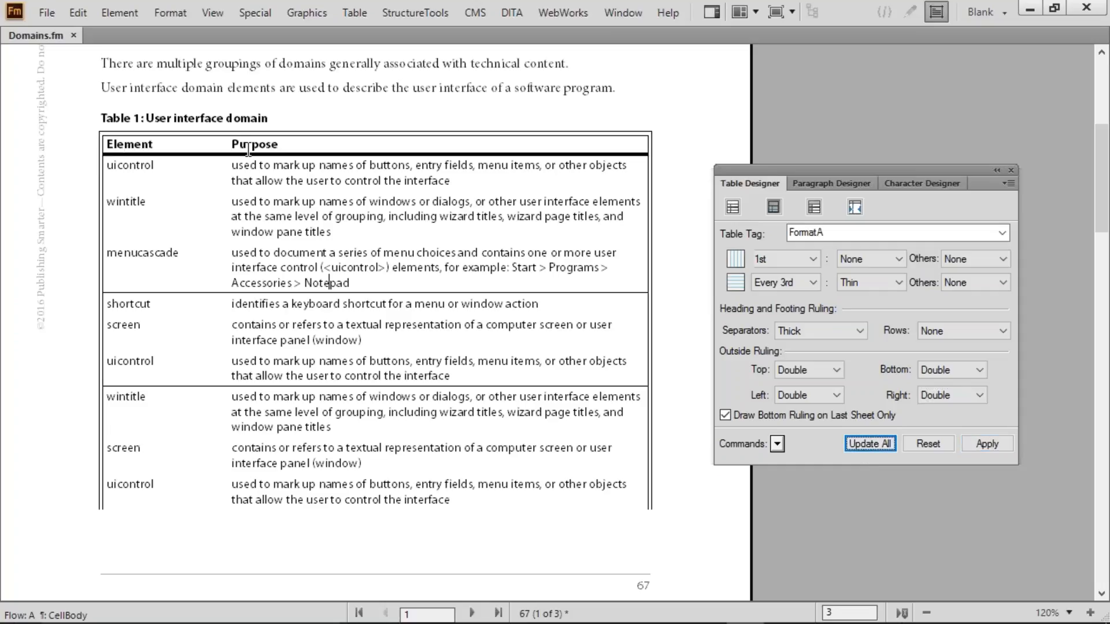
Step: Examine how the every-3rd-row, separator and outside rulings fall around the body rows of Tables 1 to 4 on pages 67 and 68
drag(191, 179, 274, 272)
drag(203, 305, 343, 351)
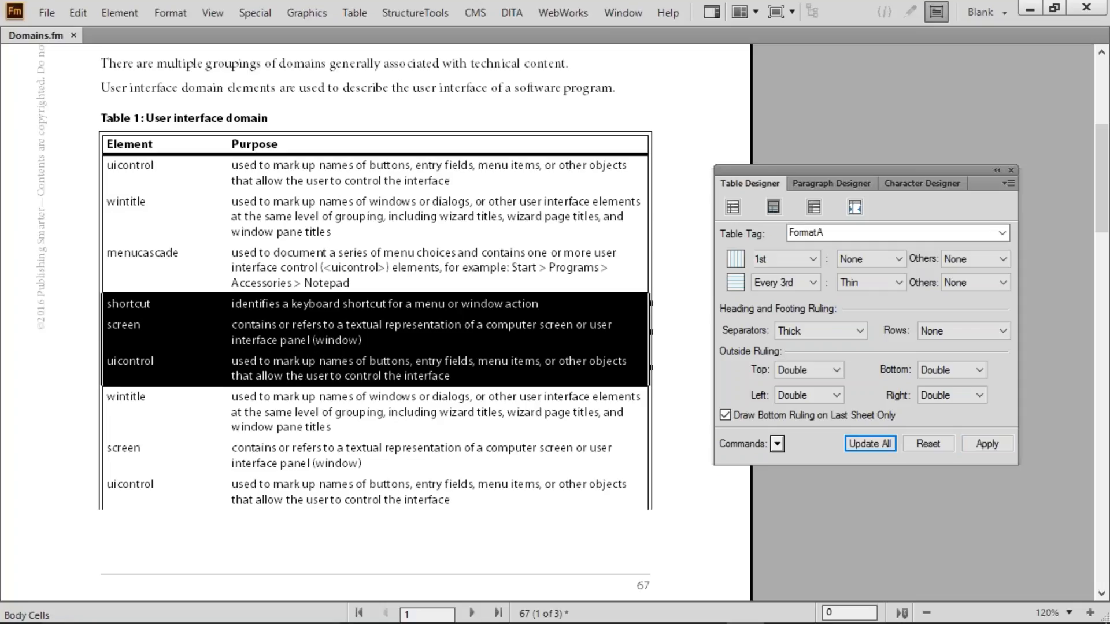
click(347, 354)
scroll(352, 347, down, 5)
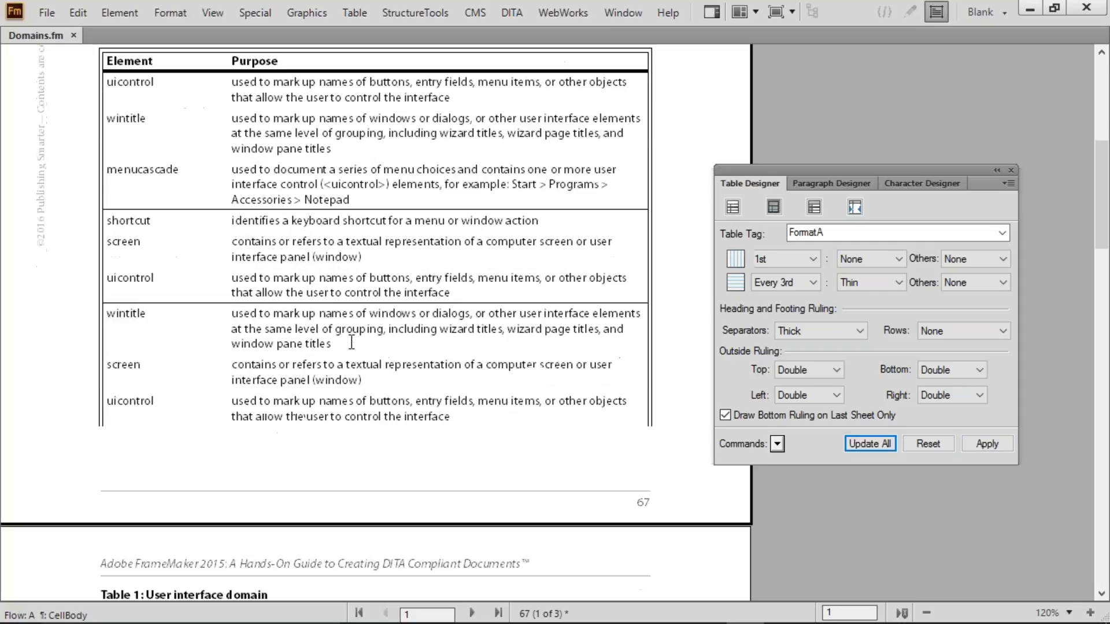
scroll(352, 342, down, 5)
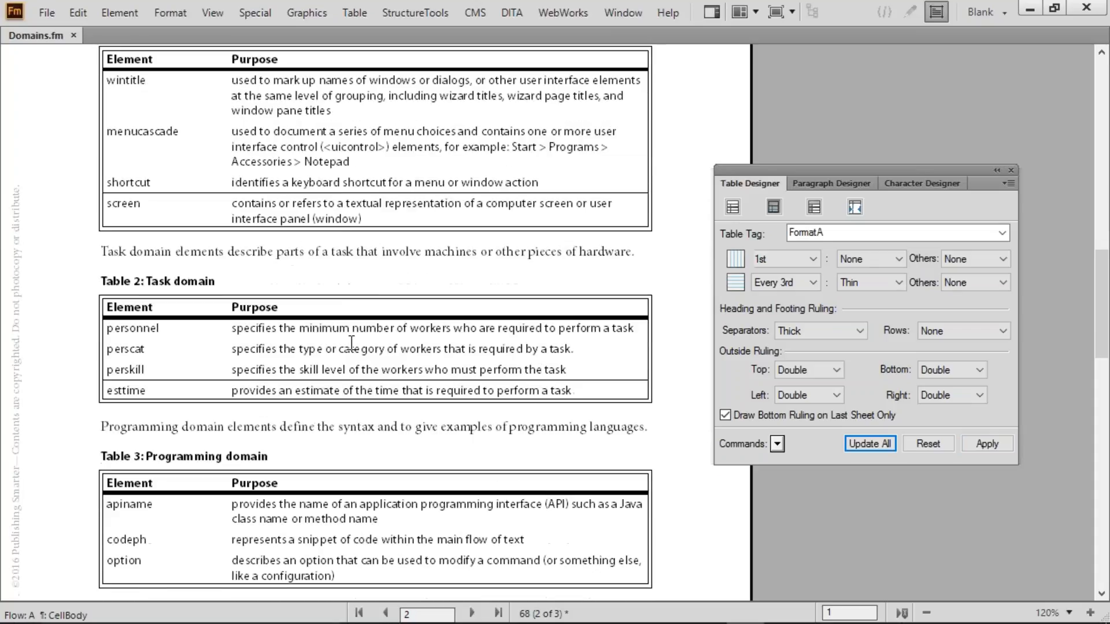
drag(198, 351, 288, 381)
click(336, 370)
scroll(311, 365, down, 5)
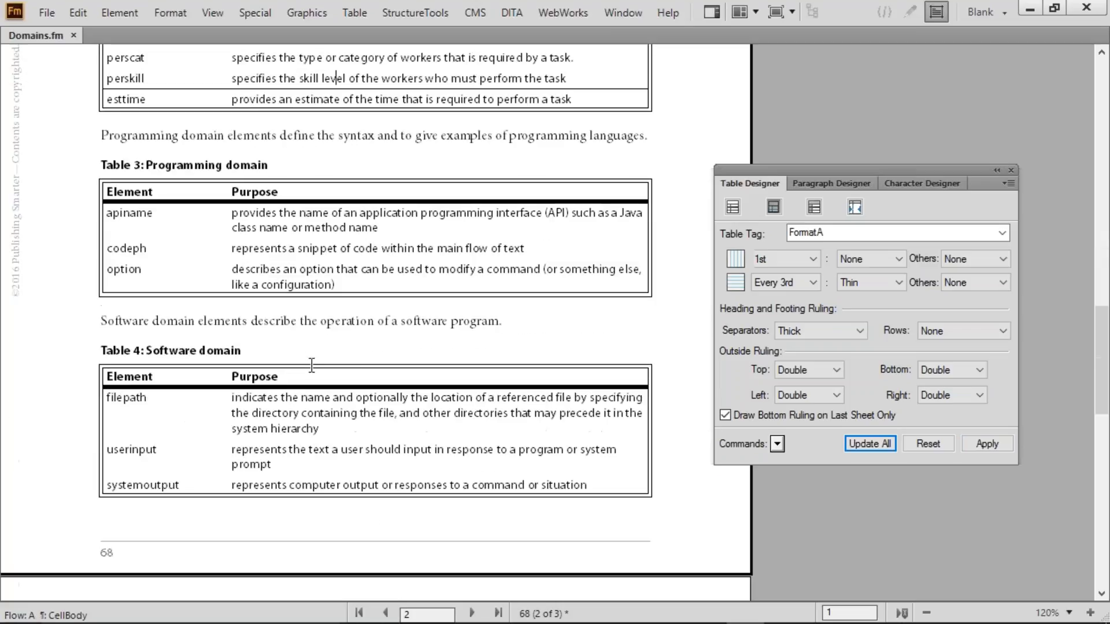
drag(185, 203, 280, 275)
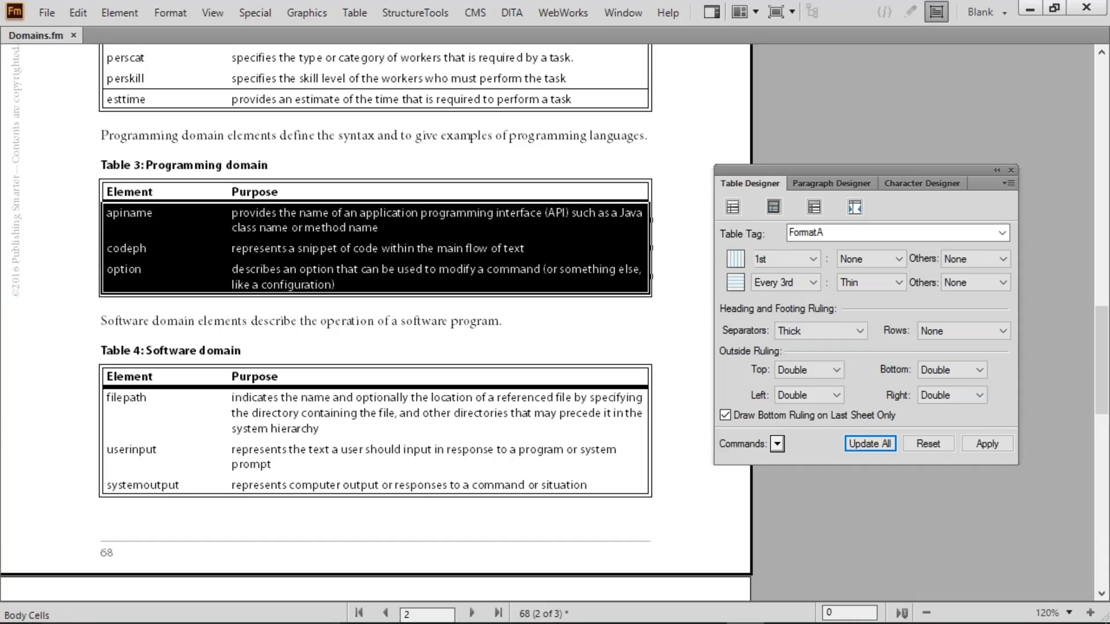
click(284, 276)
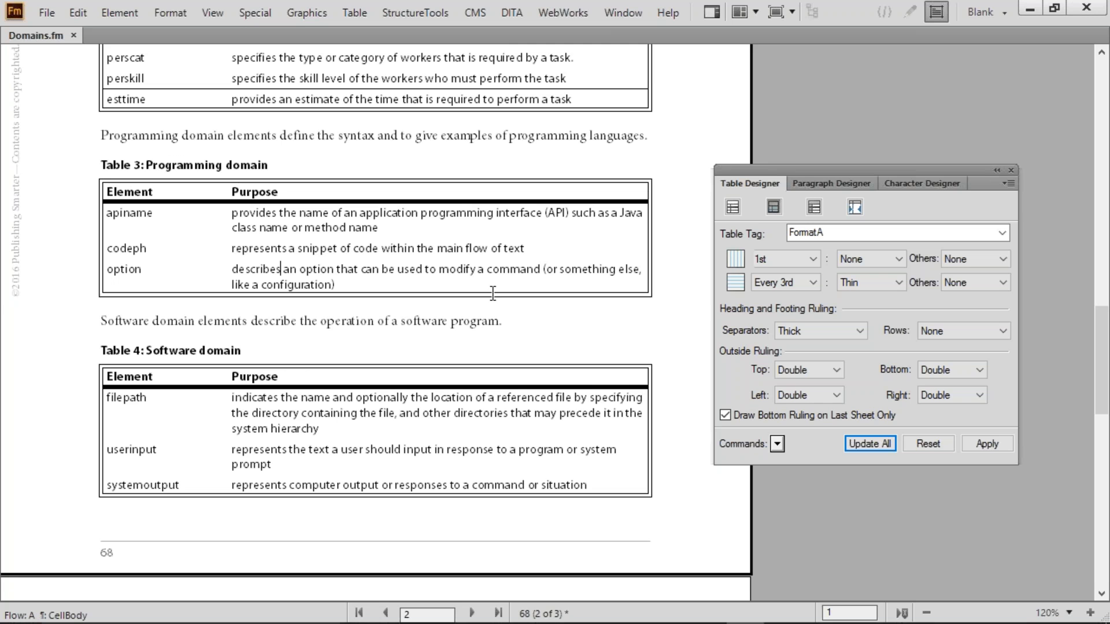
scroll(462, 263, down, 5)
scroll(461, 263, up, 13)
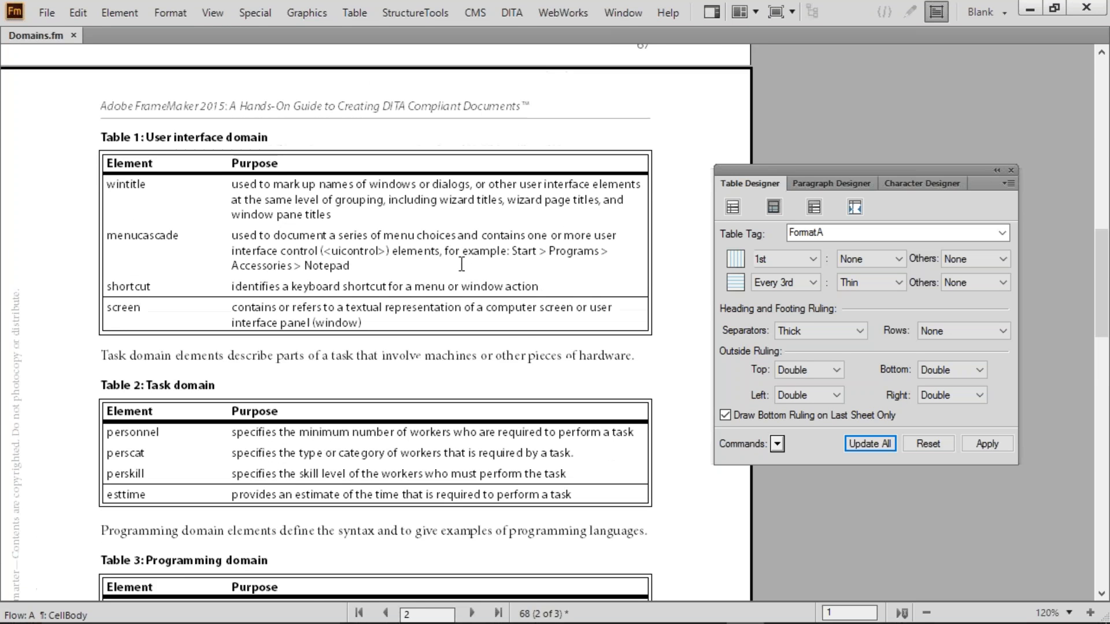
scroll(461, 263, up, 10)
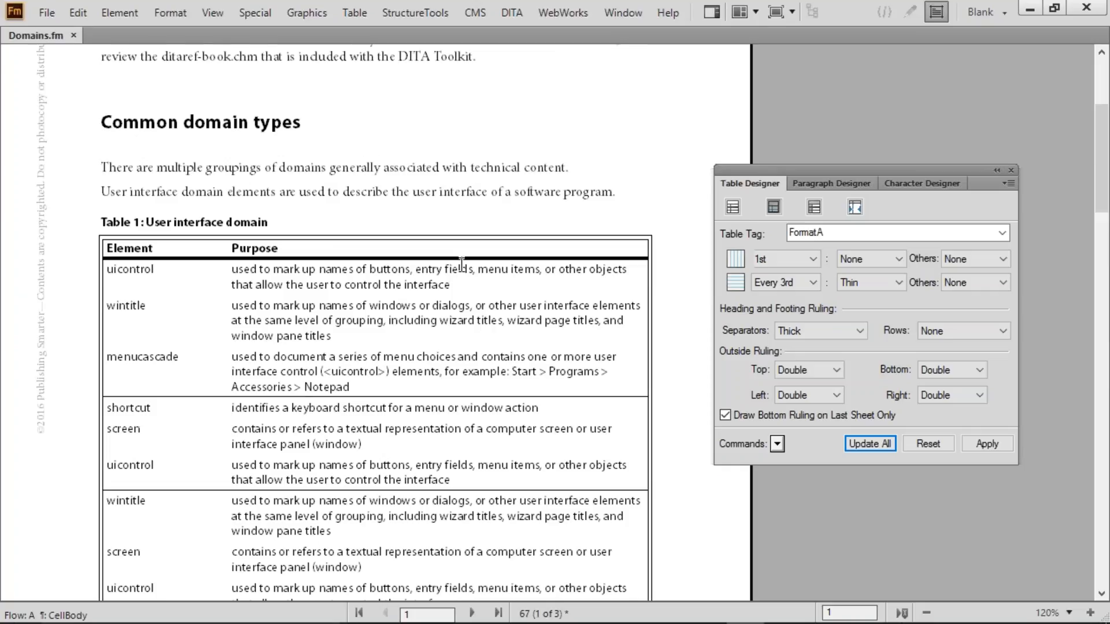
Step: Bring up FormatA's shading properties, place the cursor in Table 1's Purpose heading cell, and open the heading and footing fill choices
click(482, 288)
click(813, 207)
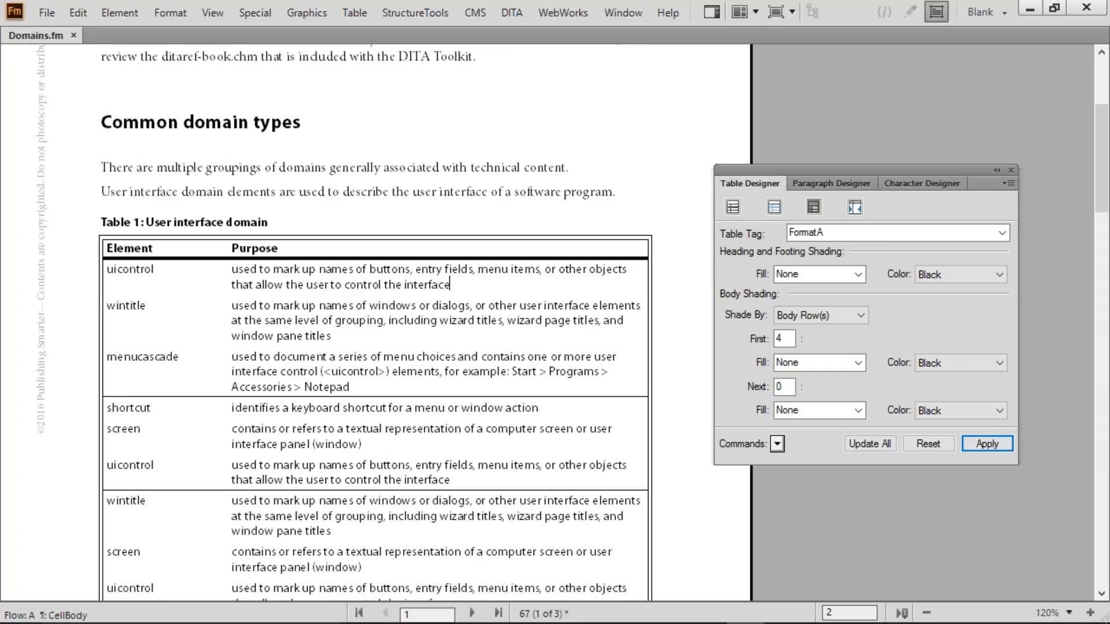
drag(159, 255, 257, 255)
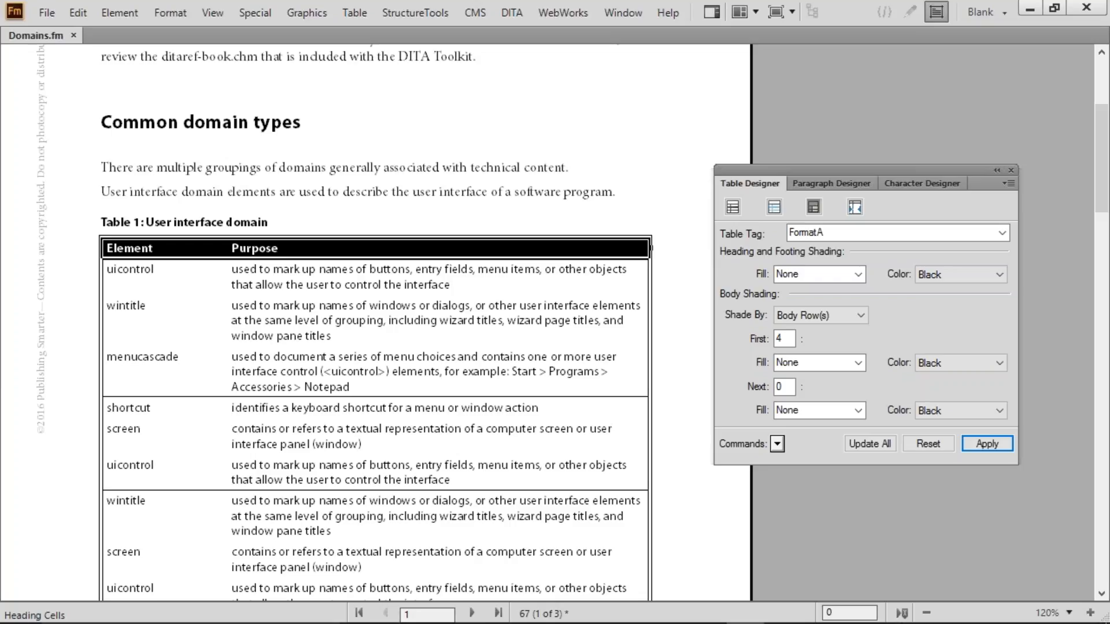
click(266, 253)
drag(239, 251, 270, 251)
click(270, 250)
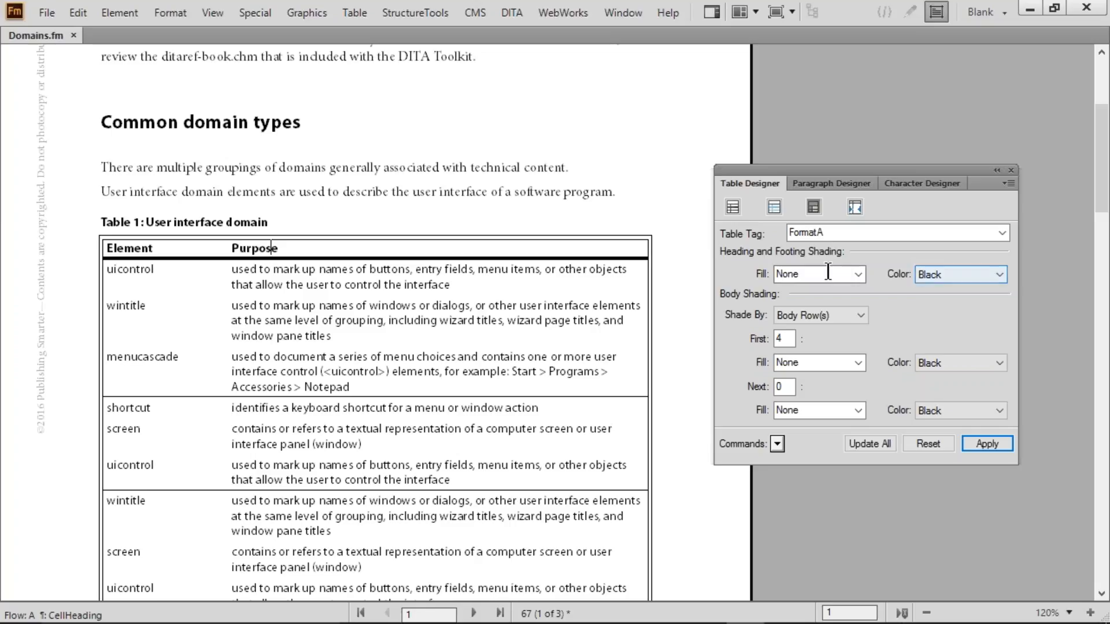
click(856, 273)
click(855, 272)
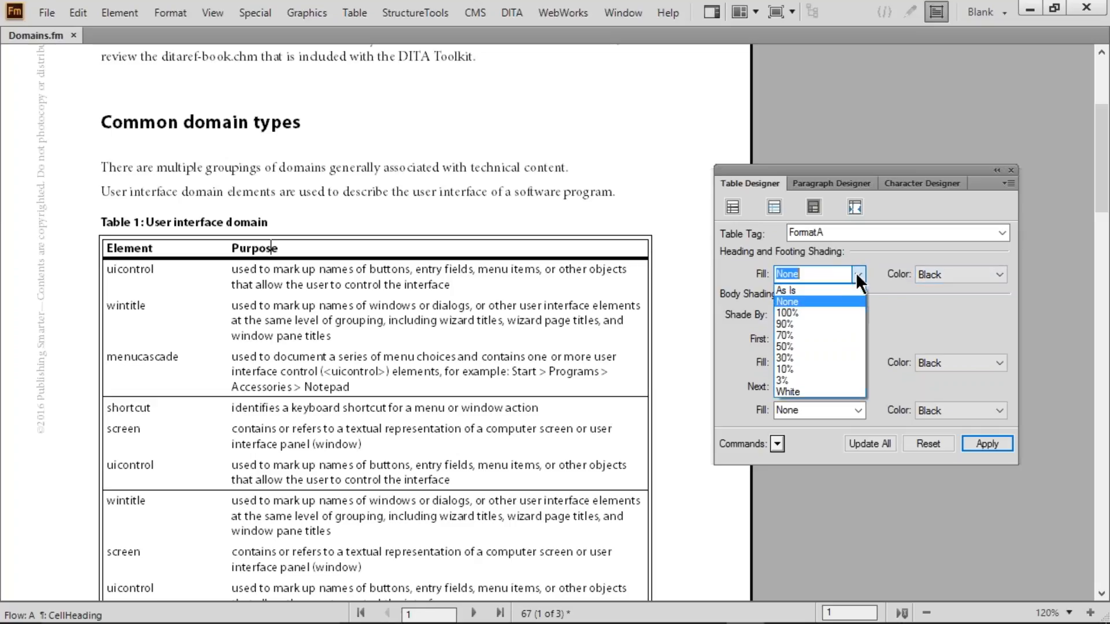
Step: Set the heading and footing shading fill to 50% and update all FormatA tables
click(808, 345)
click(862, 442)
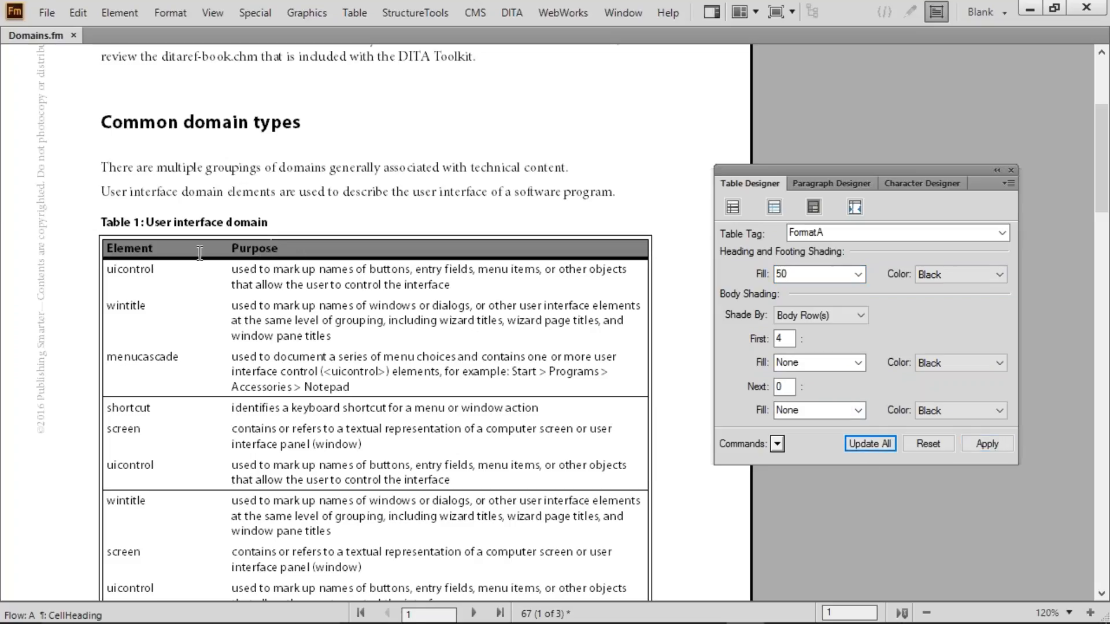
drag(191, 253, 255, 253)
click(182, 247)
Step: Darken the heading and footing shading fill to 90%, update all FormatA tables, and inspect the heading row up close
click(858, 274)
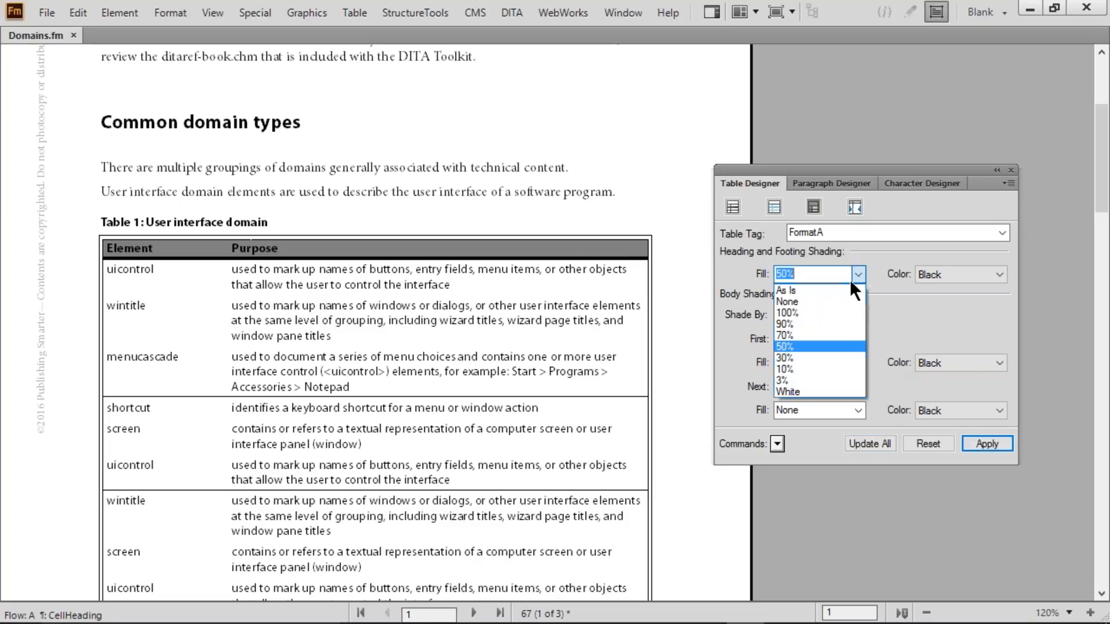
click(814, 328)
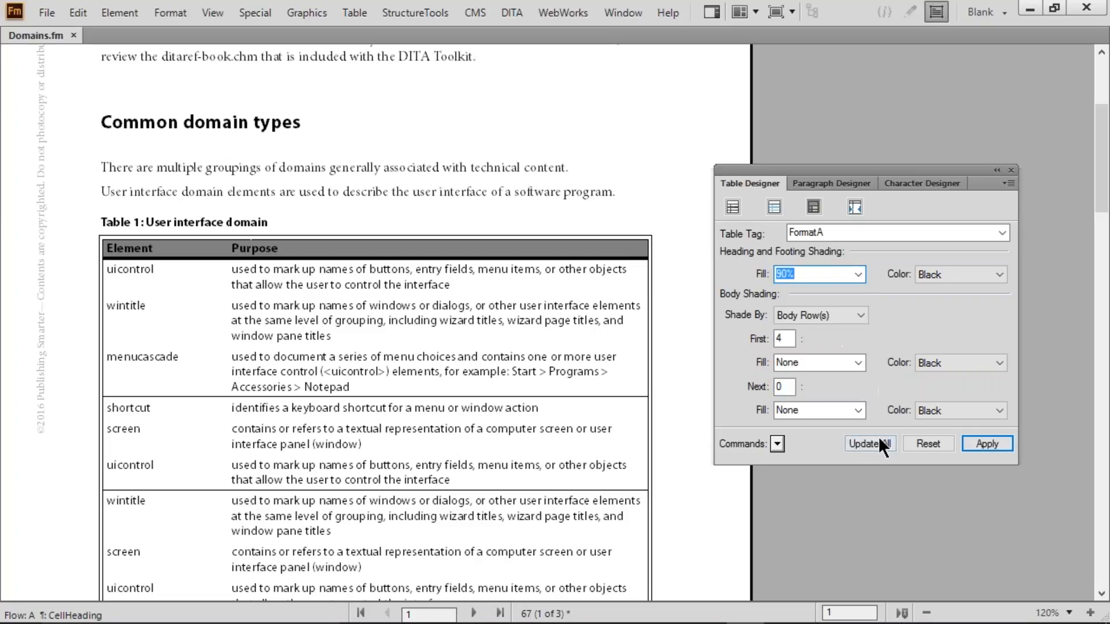
click(878, 438)
click(334, 309)
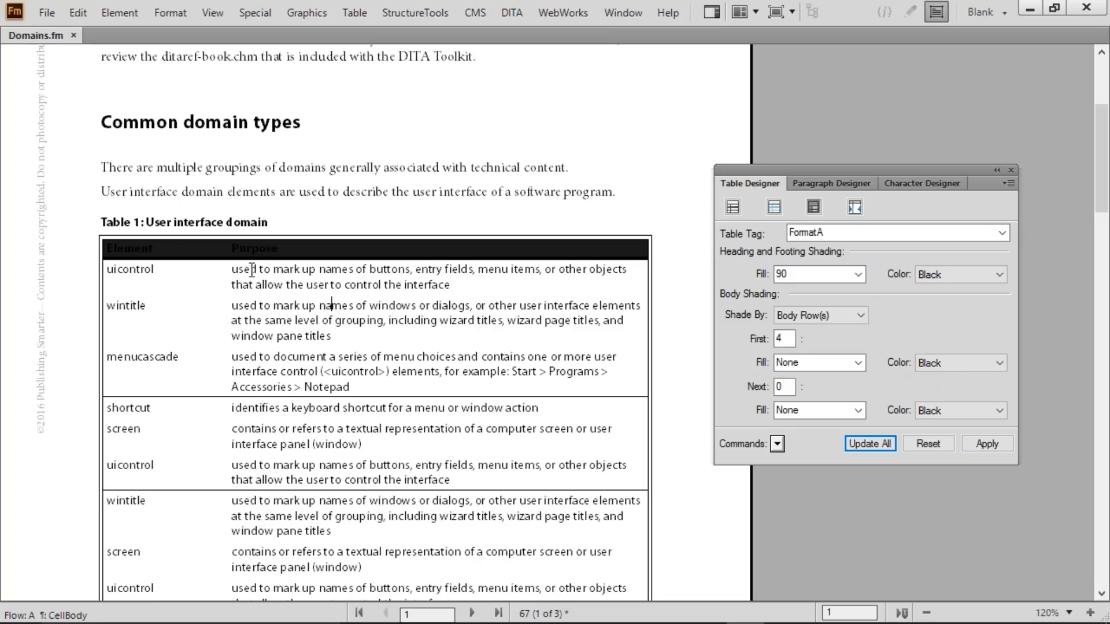
click(257, 250)
scroll(257, 249, up, 5)
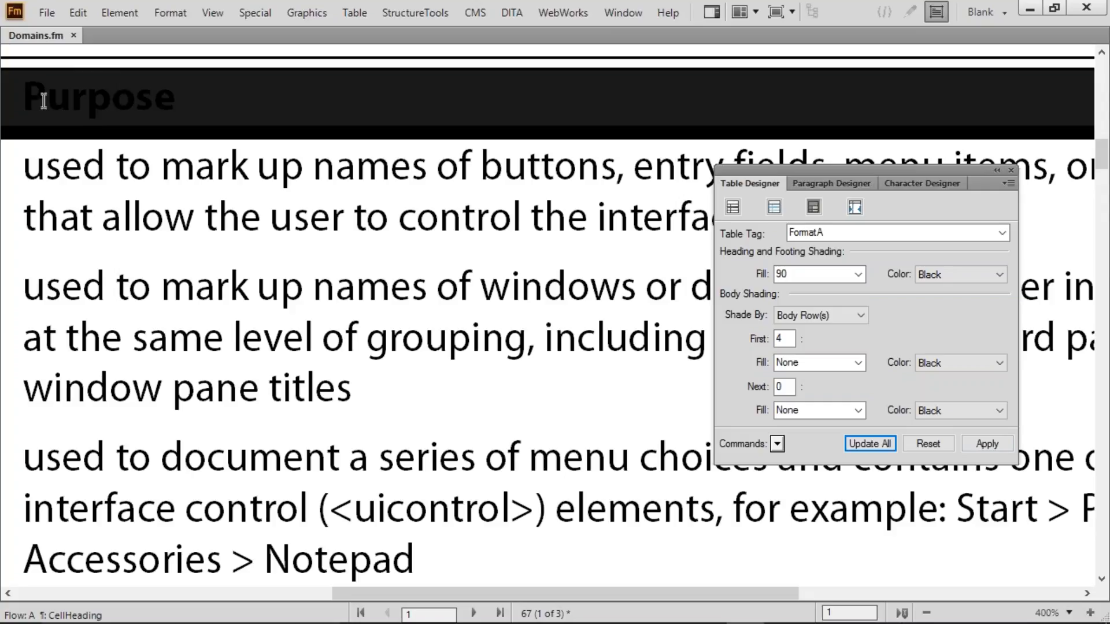
drag(44, 101, 137, 103)
Step: Set the CellHeading paragraph color to White, update all such paragraphs, and check the headings of the tables in the document
click(154, 101)
scroll(276, 134, down, 2)
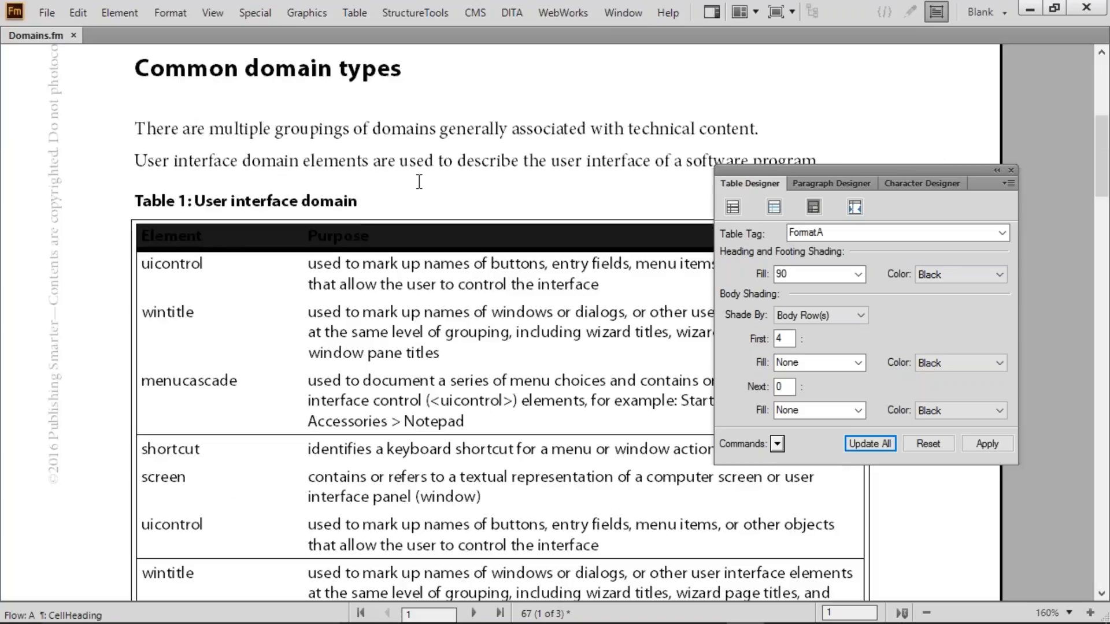
click(825, 186)
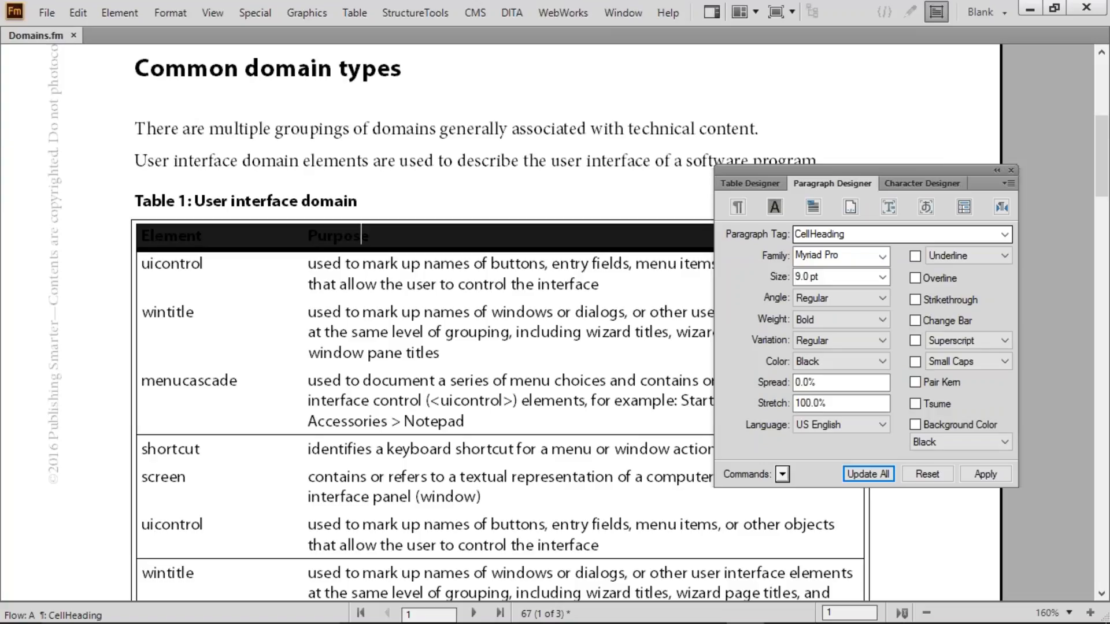
click(861, 359)
click(826, 399)
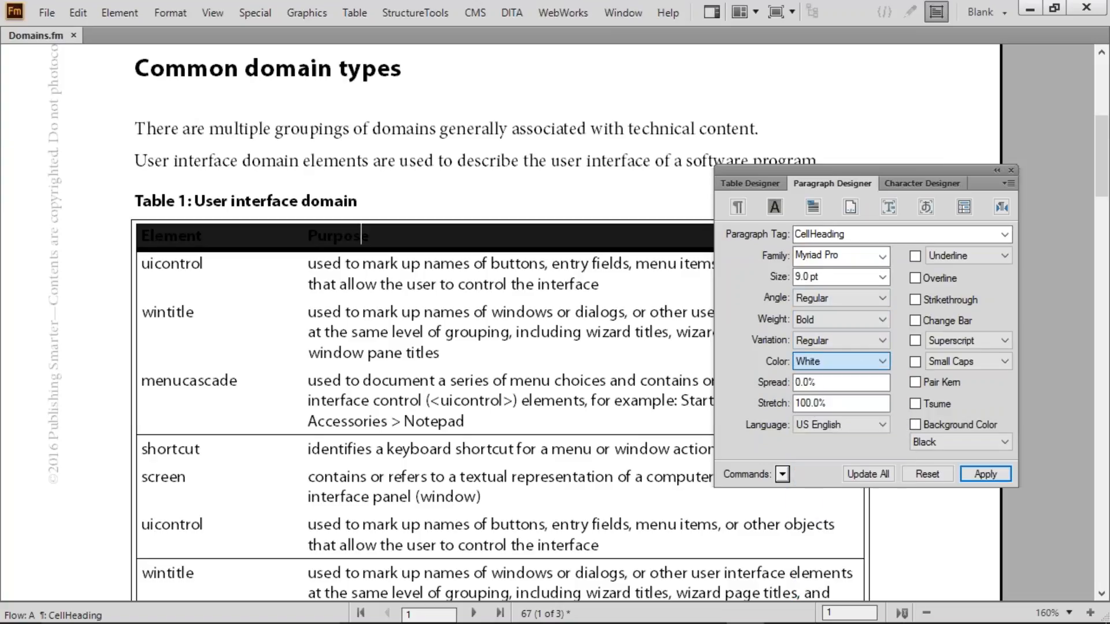
click(857, 478)
click(331, 367)
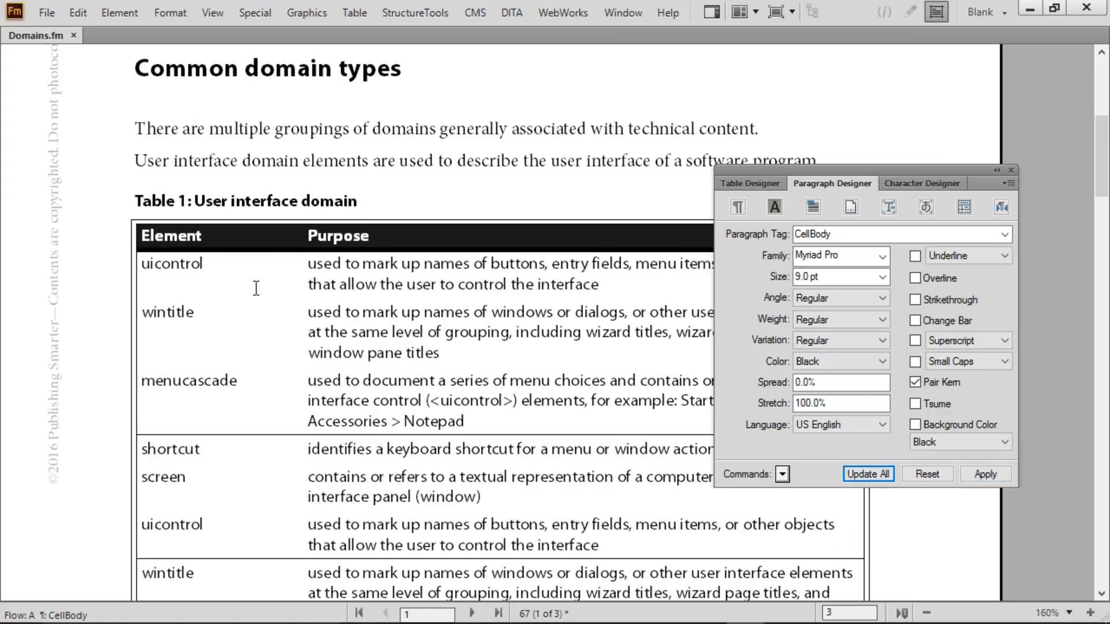
scroll(256, 288, down, 10)
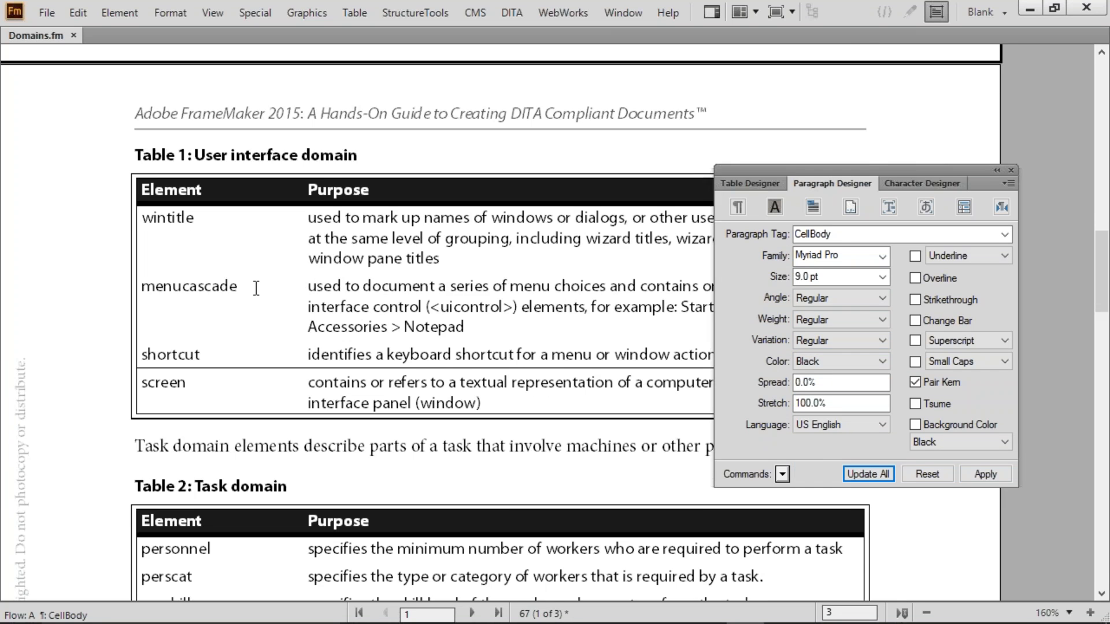
scroll(256, 287, down, 5)
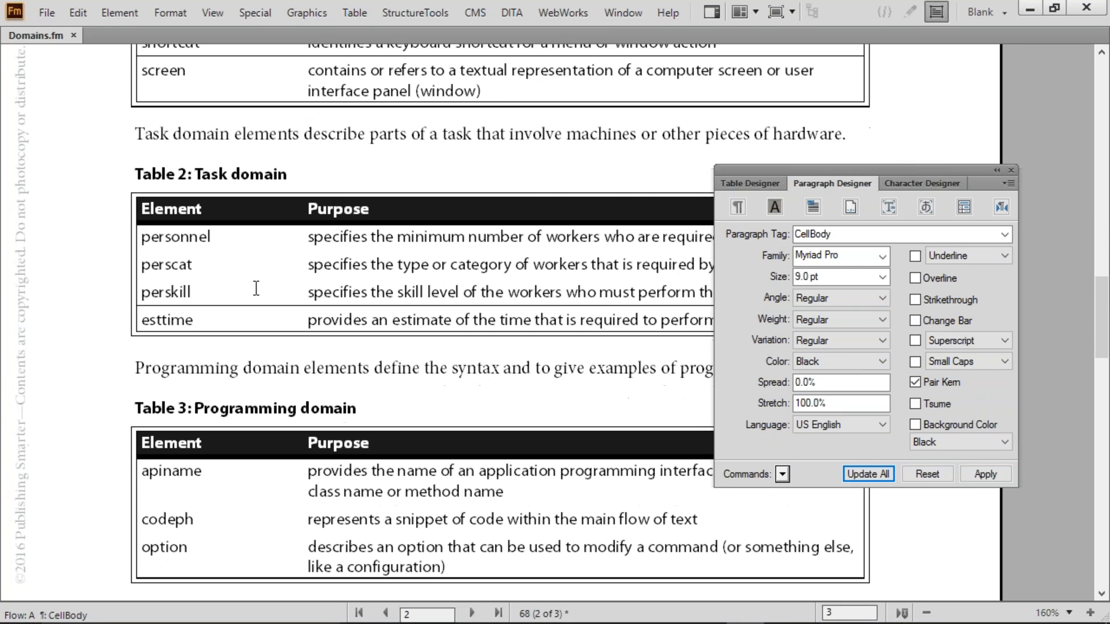
scroll(256, 288, up, 15)
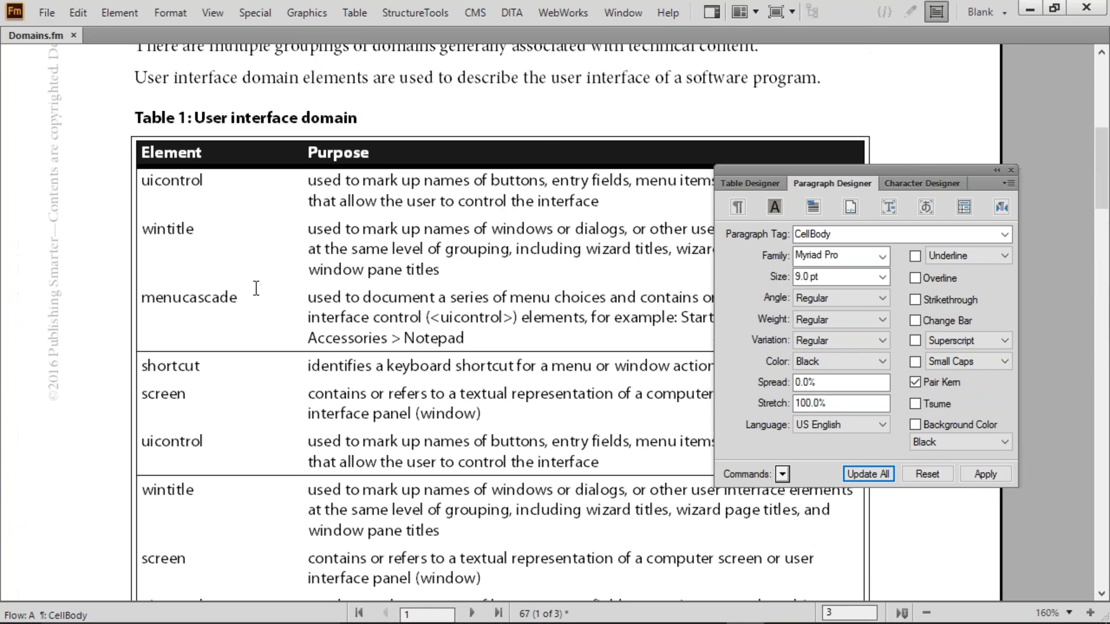
Step: Set the CellHeading paragraph color back to Black and update all paragraphs with that tag
click(309, 248)
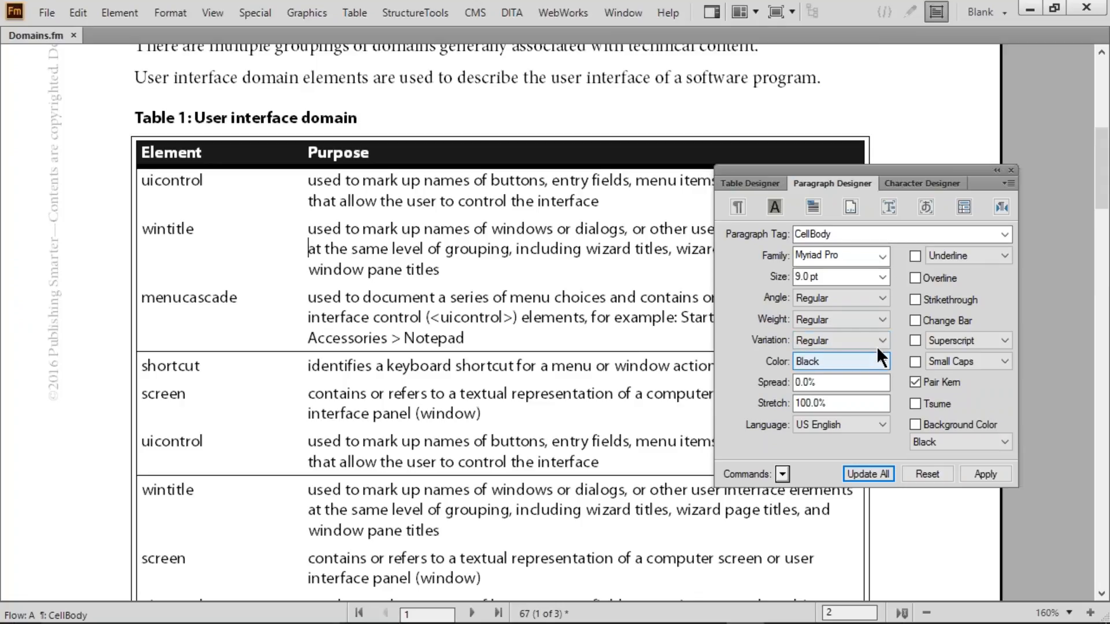
drag(316, 153, 343, 152)
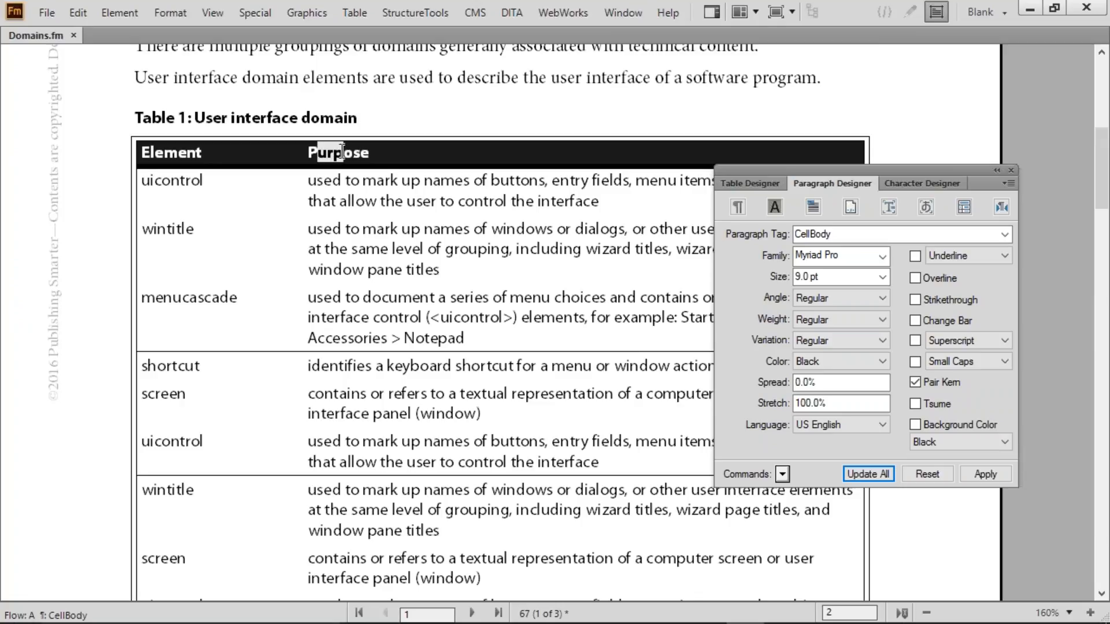
click(878, 359)
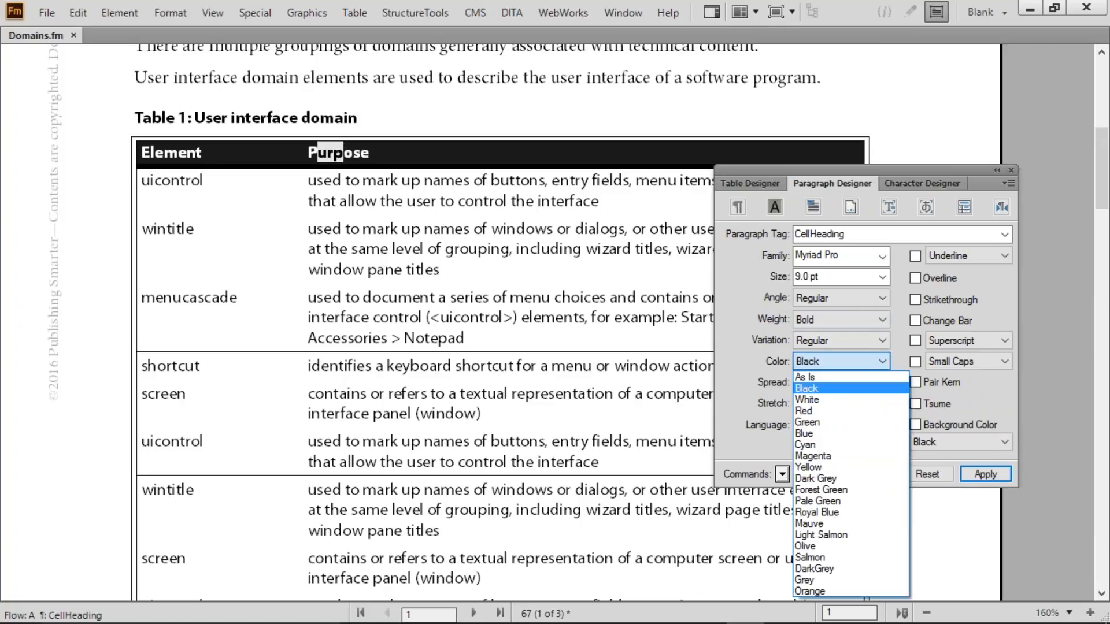
click(809, 388)
click(870, 470)
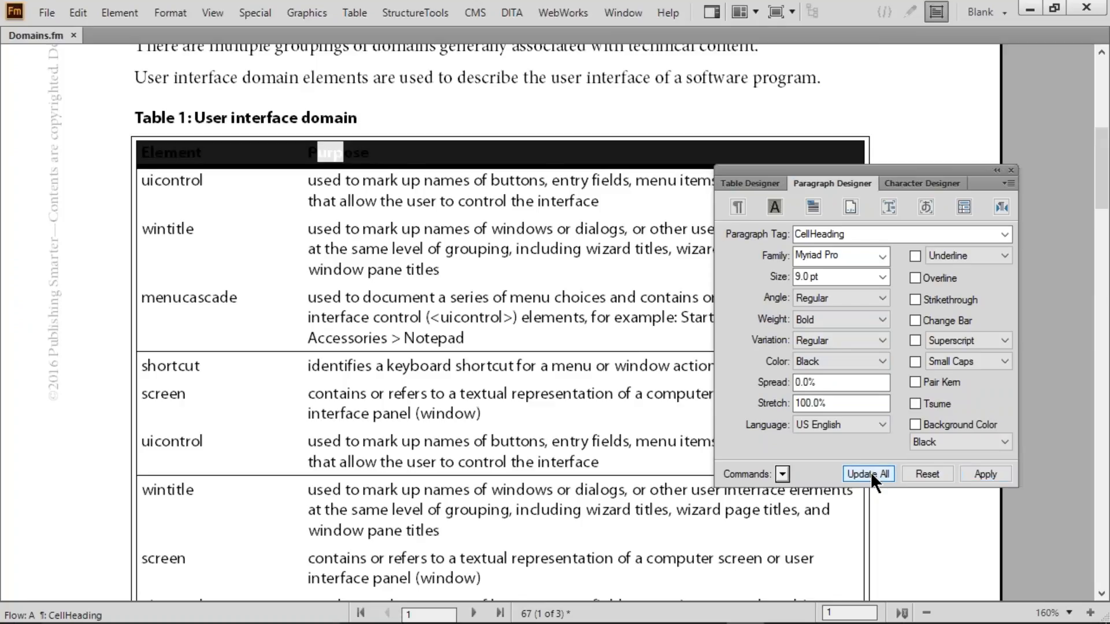
Step: Set the FormatA heading and footing shading fill to 10% and update all tables
click(745, 182)
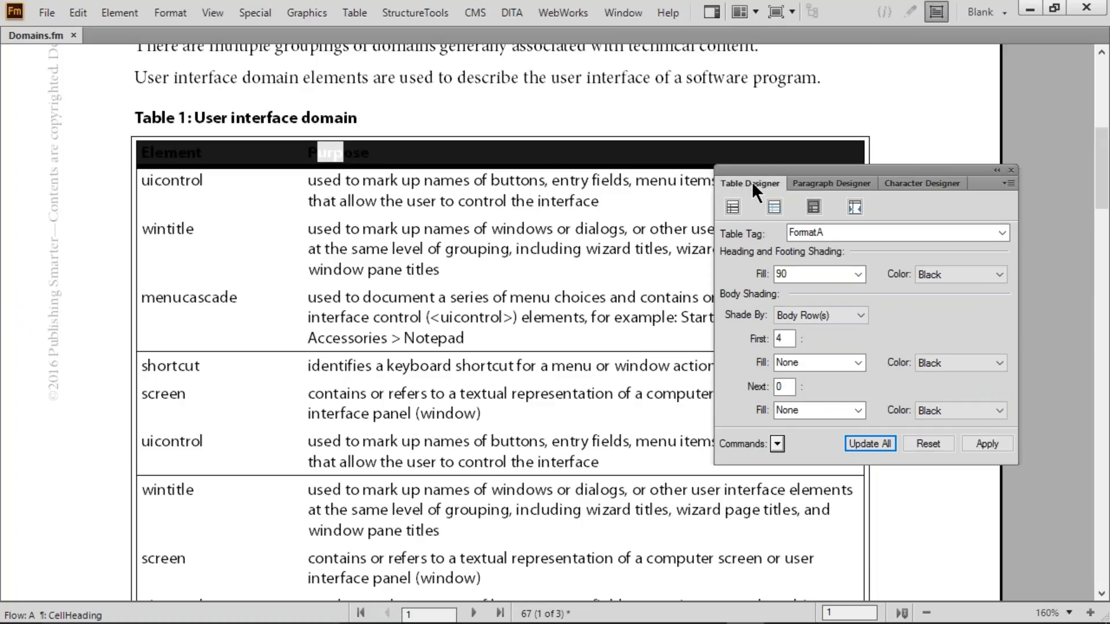
click(859, 275)
click(820, 369)
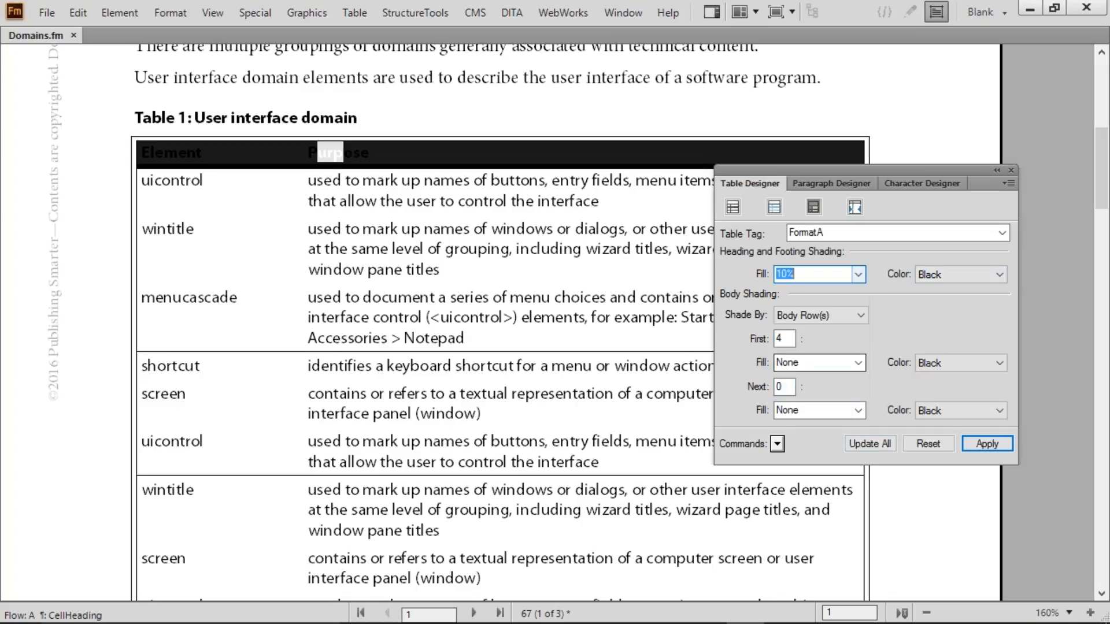
click(870, 446)
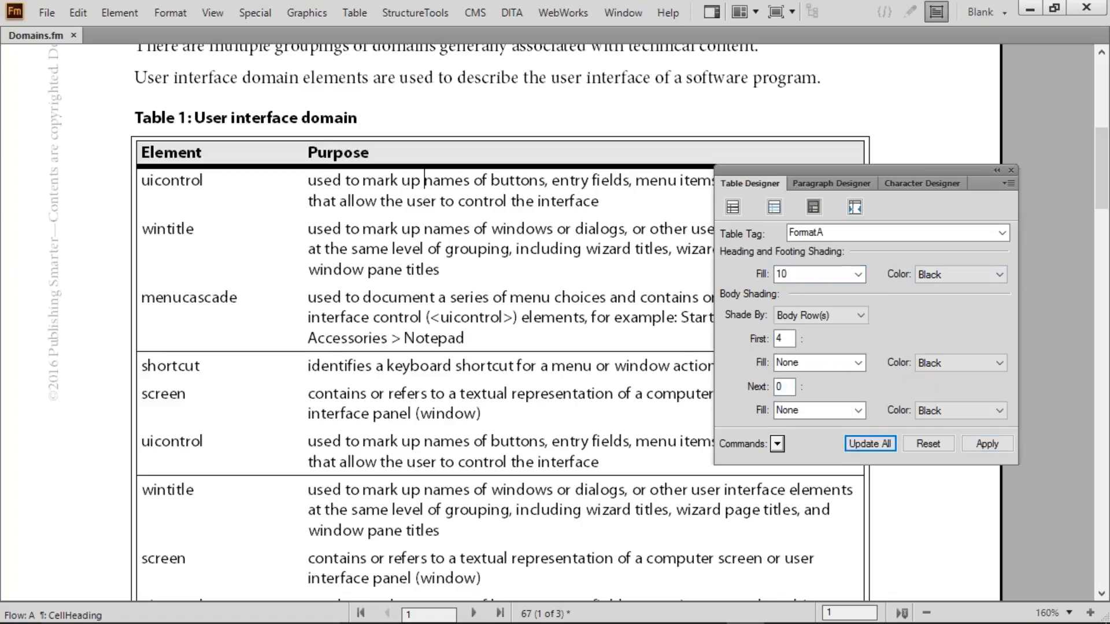
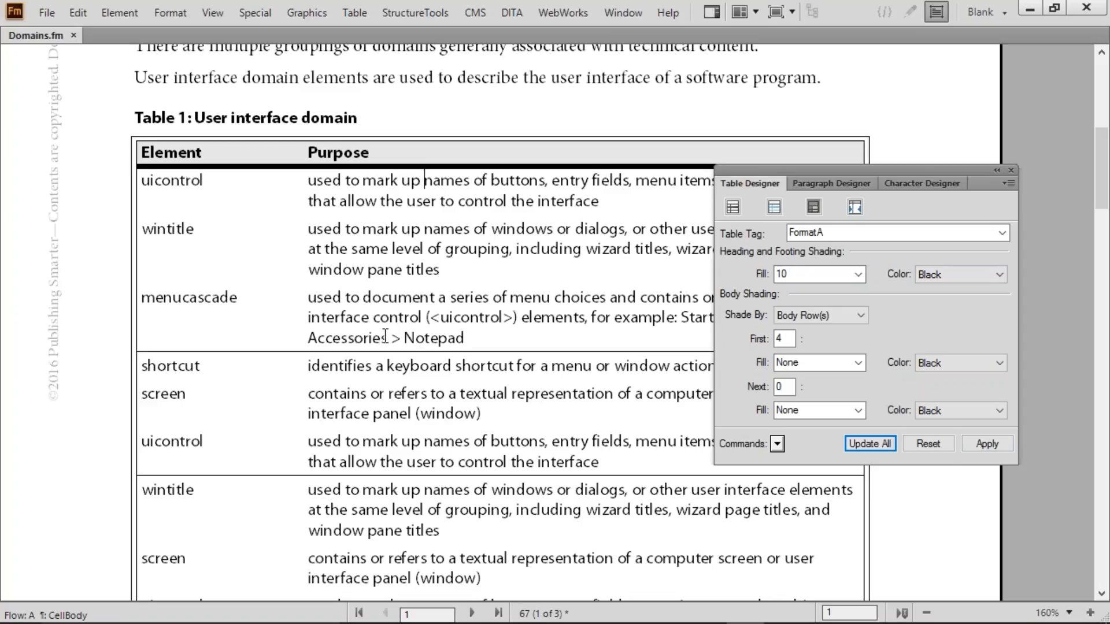
Step: Shade the FormatA table body by columns, with the first 1 filled 30% Yellow, and update all tables
click(848, 317)
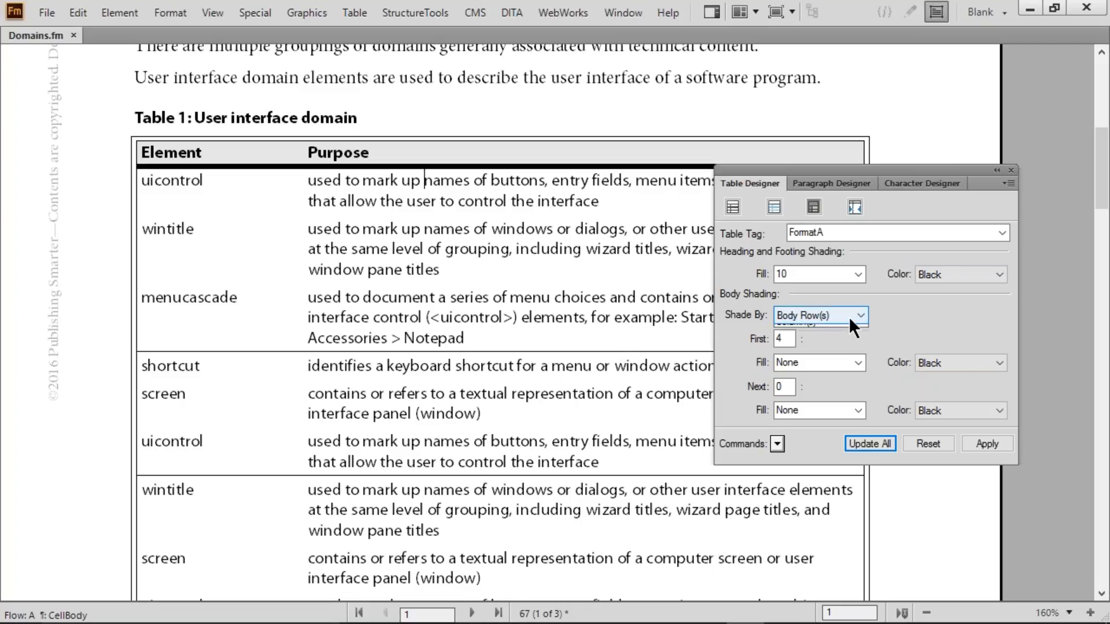
click(809, 353)
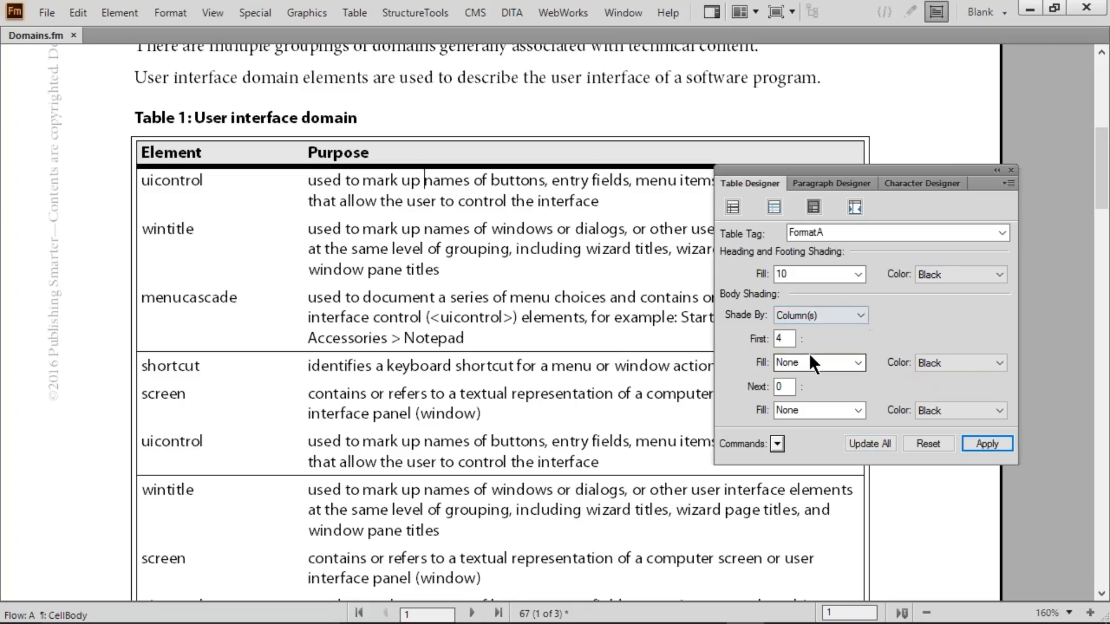
drag(793, 340, 761, 341)
text(1)
click(858, 363)
click(805, 446)
click(936, 362)
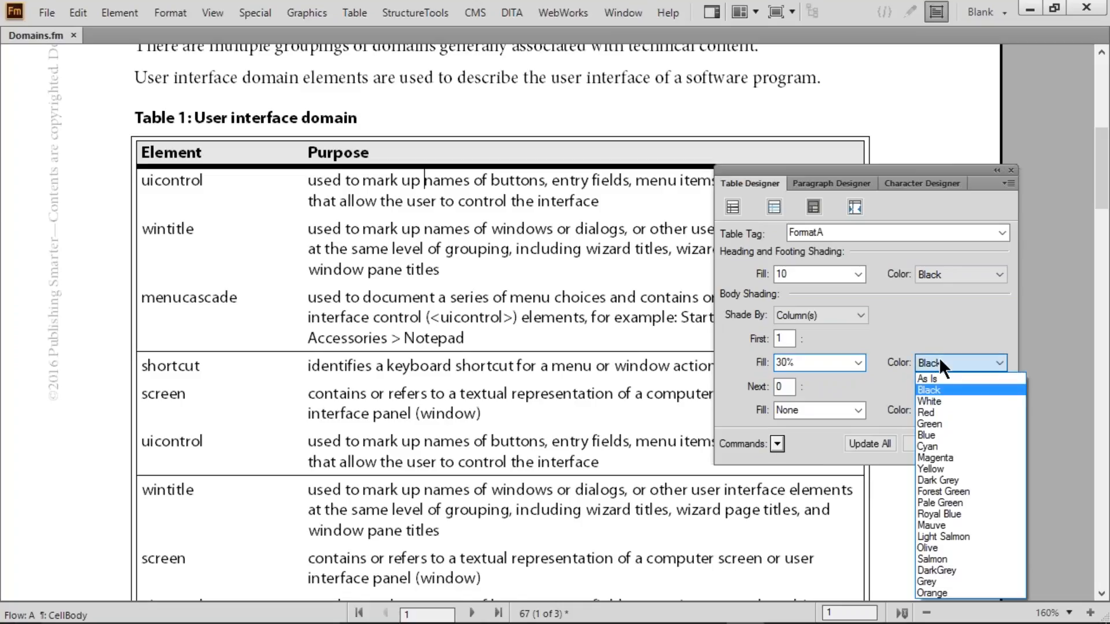
click(938, 469)
click(870, 444)
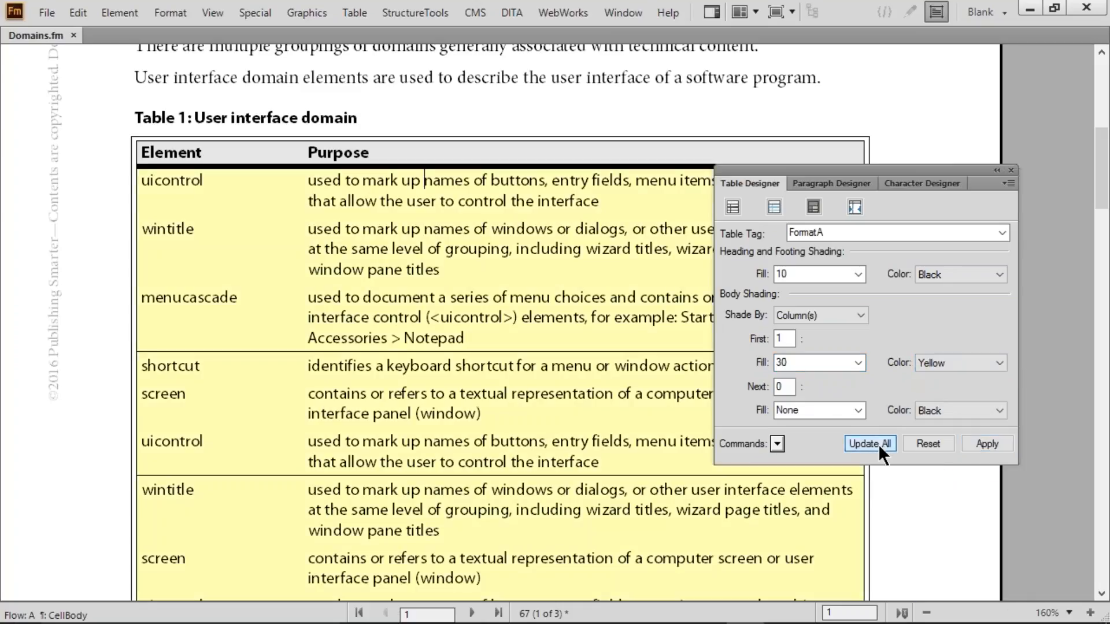
Step: Set the next 1 column of the body shading to a 70% Grey fill, update all tables, and check the alternating columns
drag(817, 364, 785, 362)
double_click(779, 387)
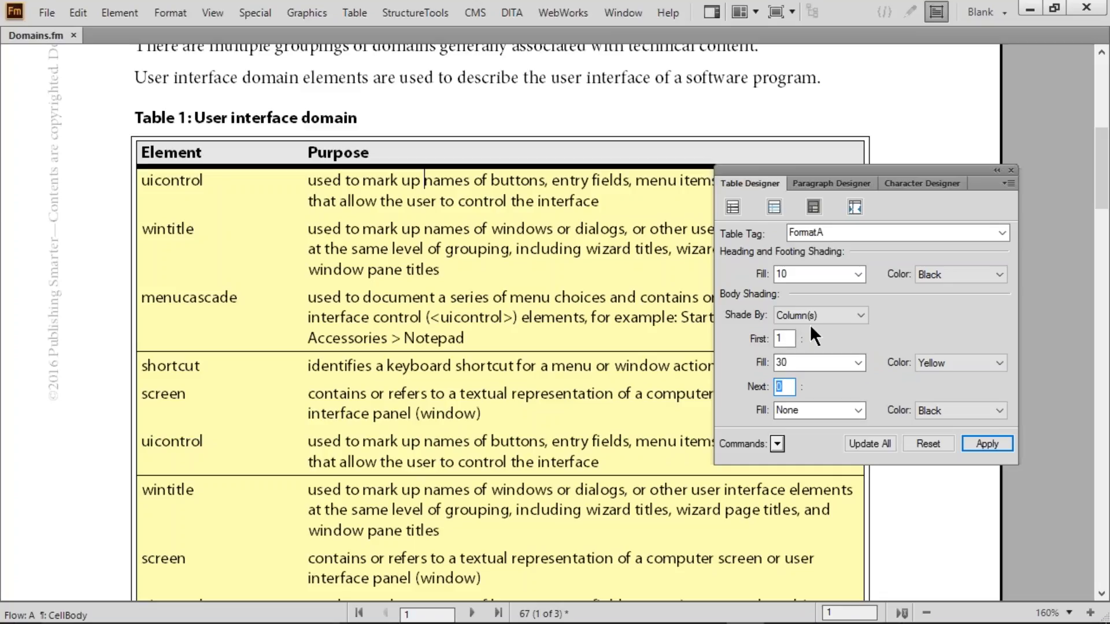
text(1)
click(858, 411)
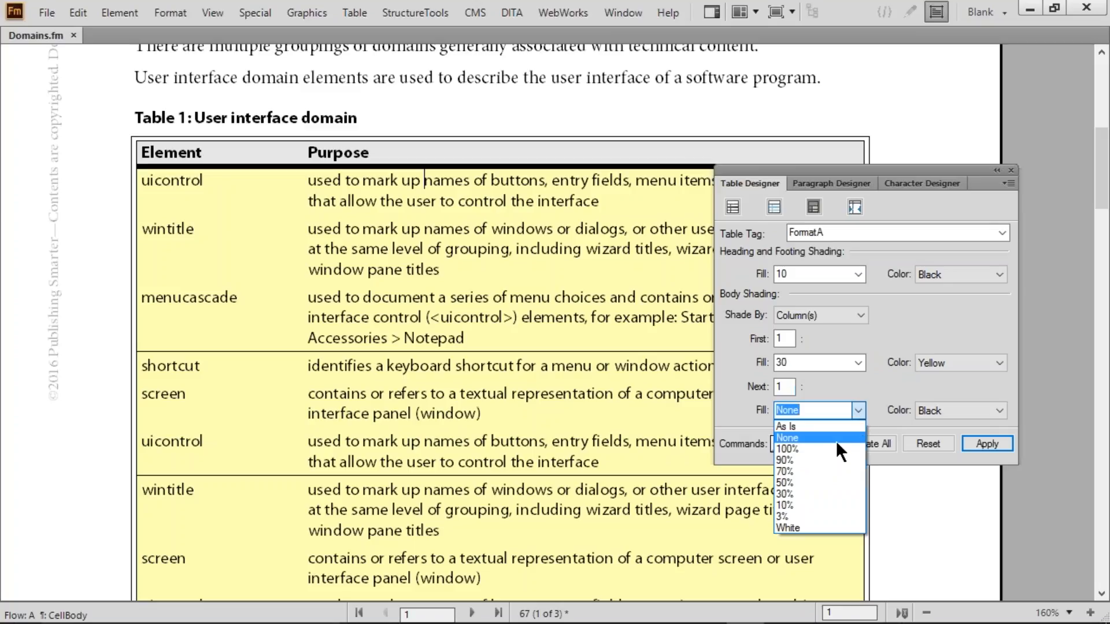
click(813, 471)
click(950, 413)
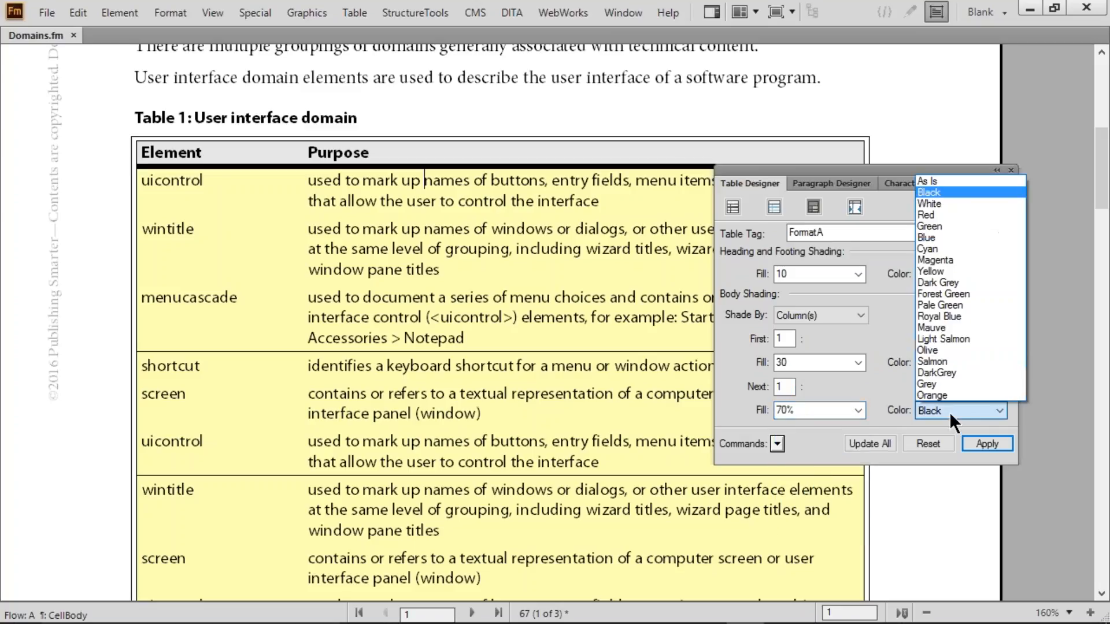
click(941, 382)
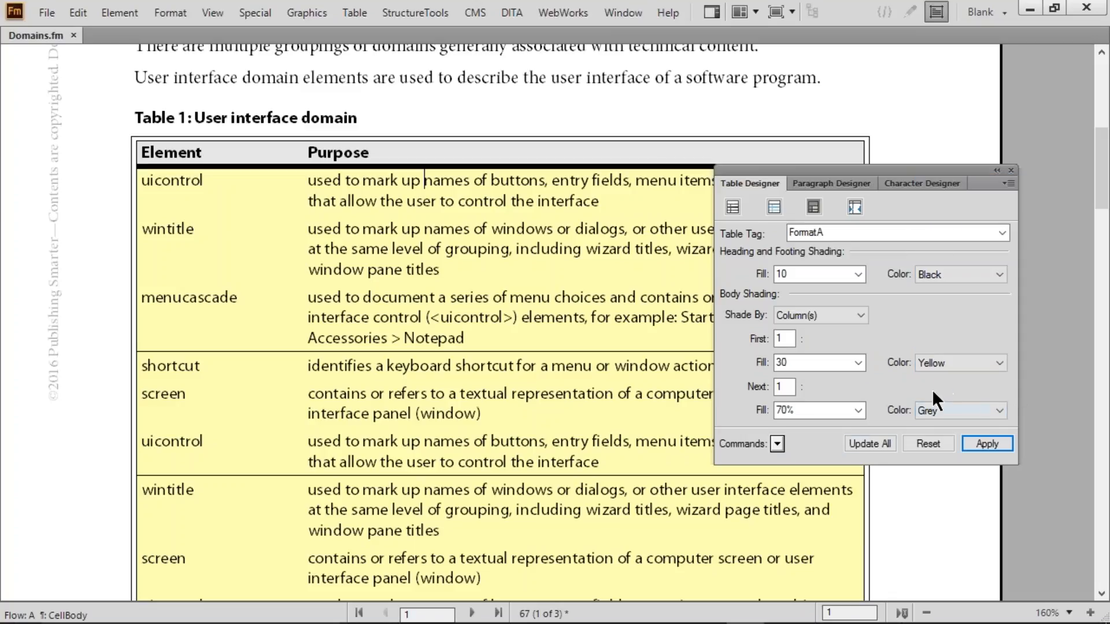
click(876, 444)
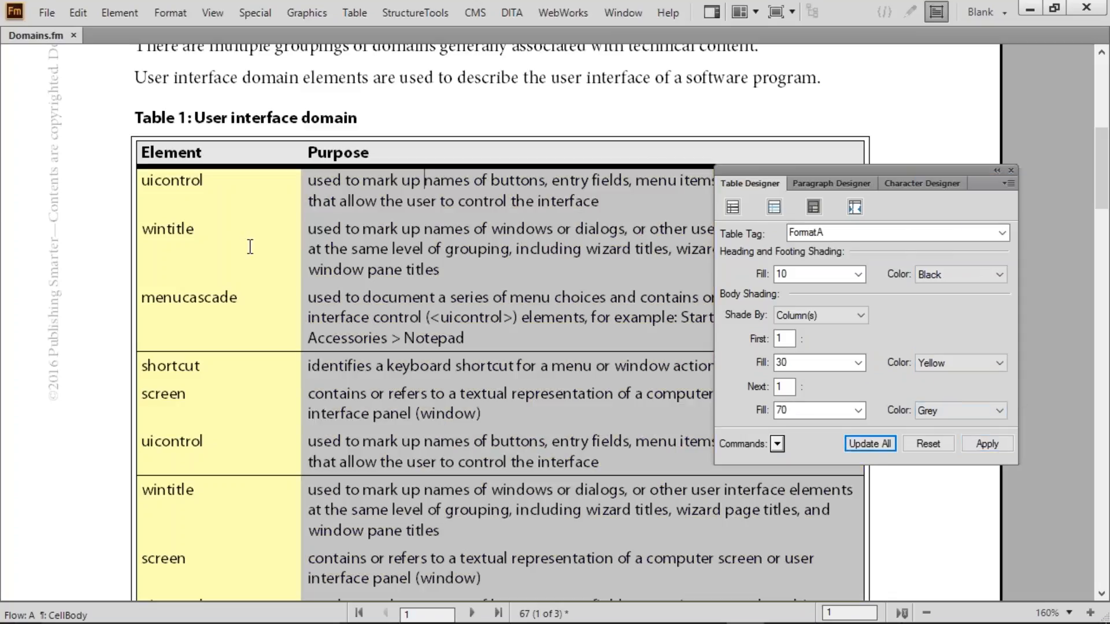
drag(240, 240, 236, 427)
drag(422, 302, 422, 438)
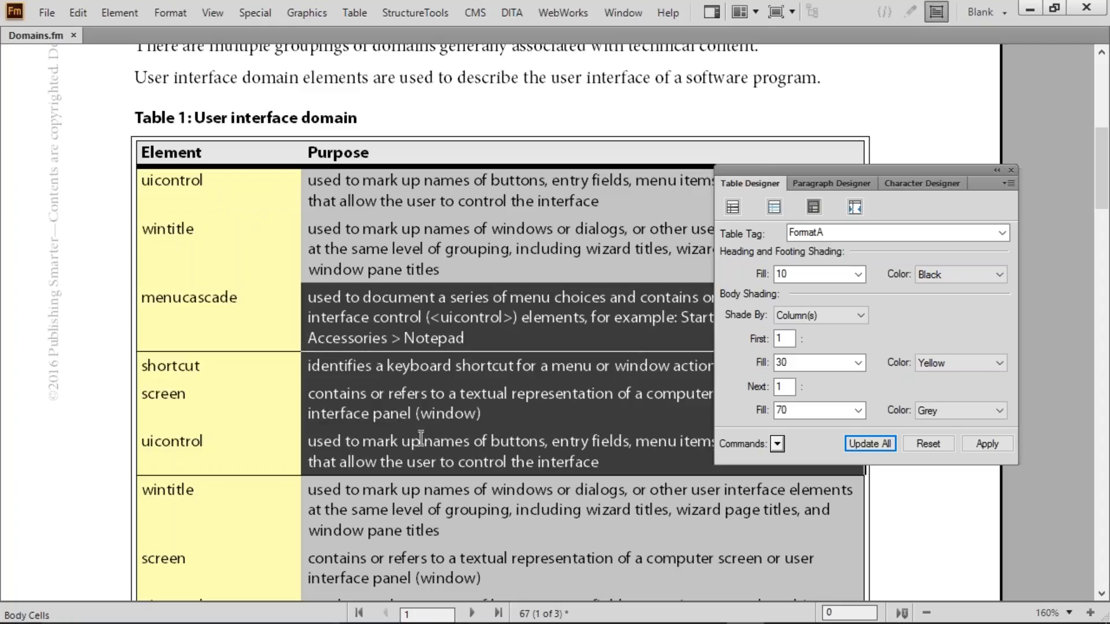
click(439, 339)
Step: Switch the body shading to Body Row(s), update all FormatA tables, and check the alternating rows in Table 1
click(817, 315)
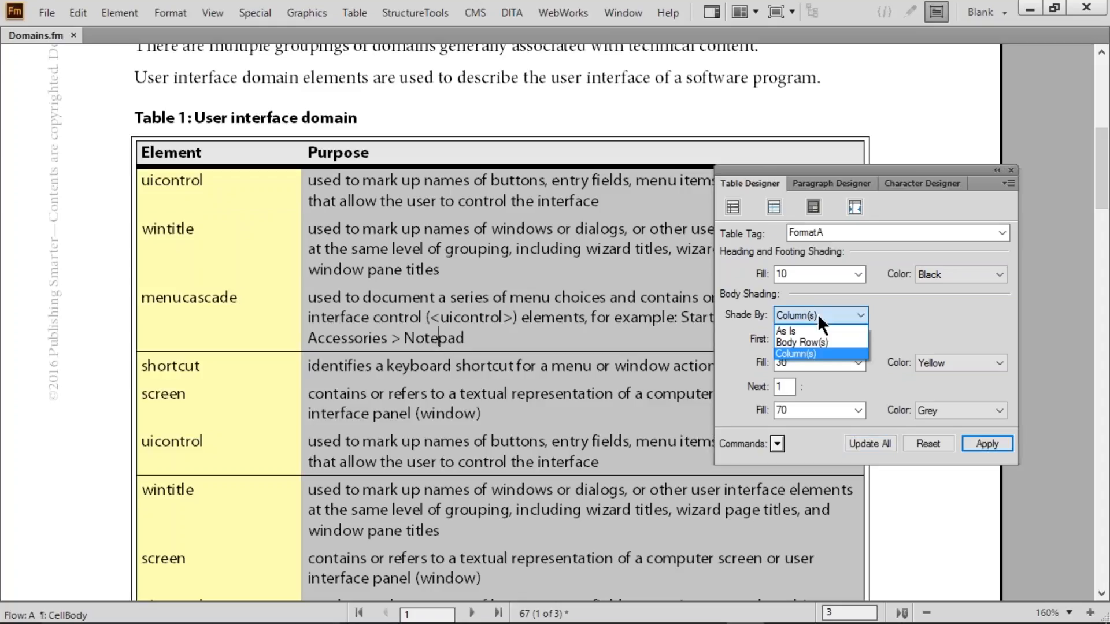
click(816, 342)
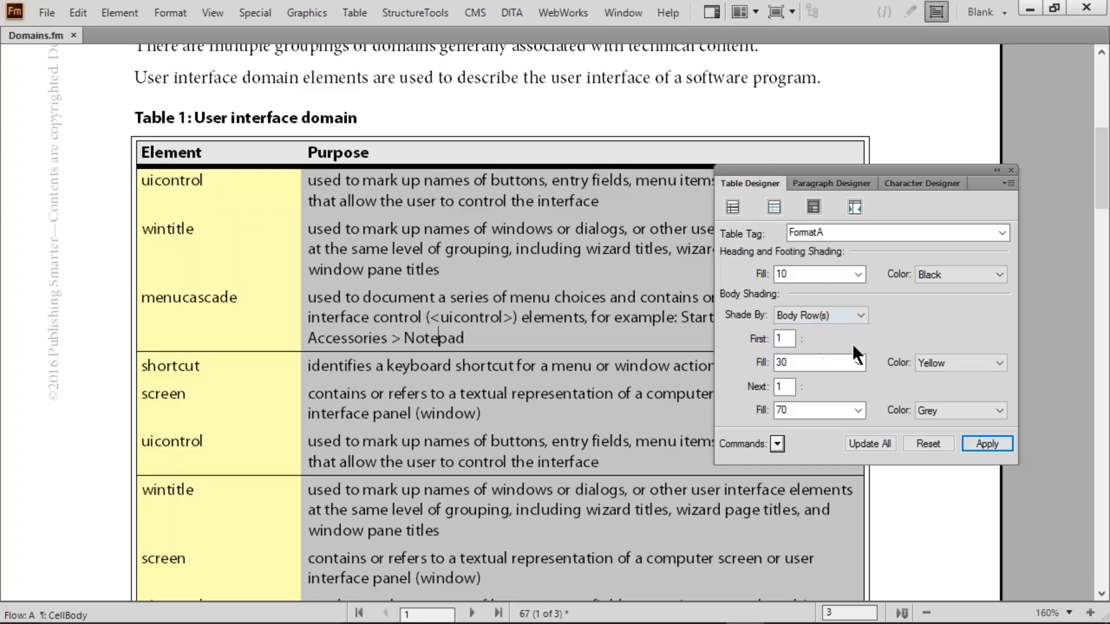
click(874, 442)
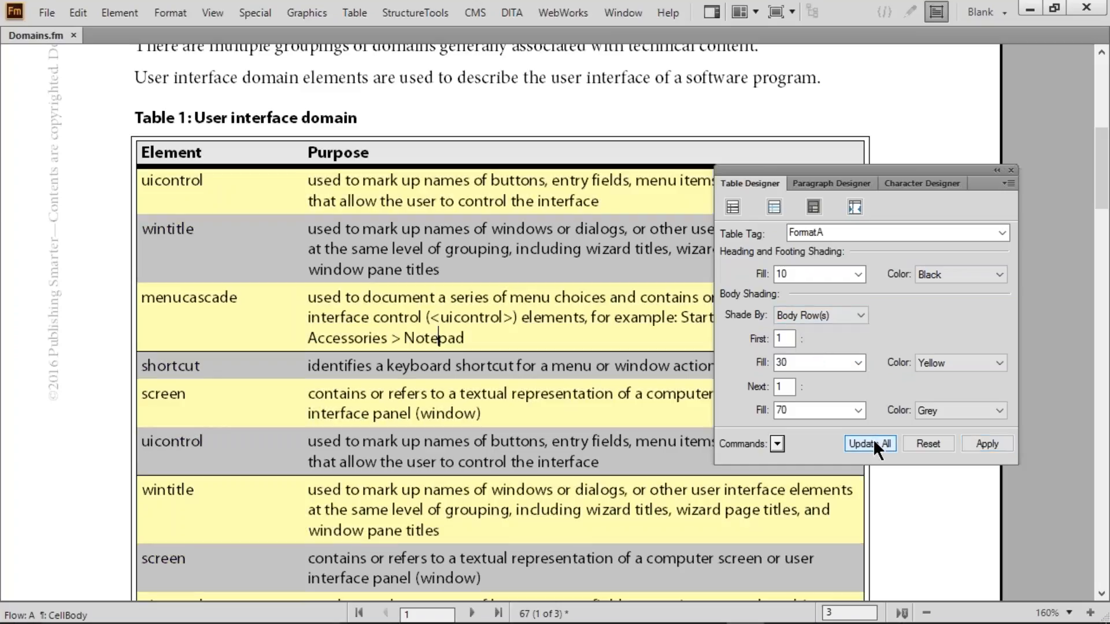
drag(233, 197, 370, 198)
drag(232, 247, 392, 248)
drag(228, 299, 394, 302)
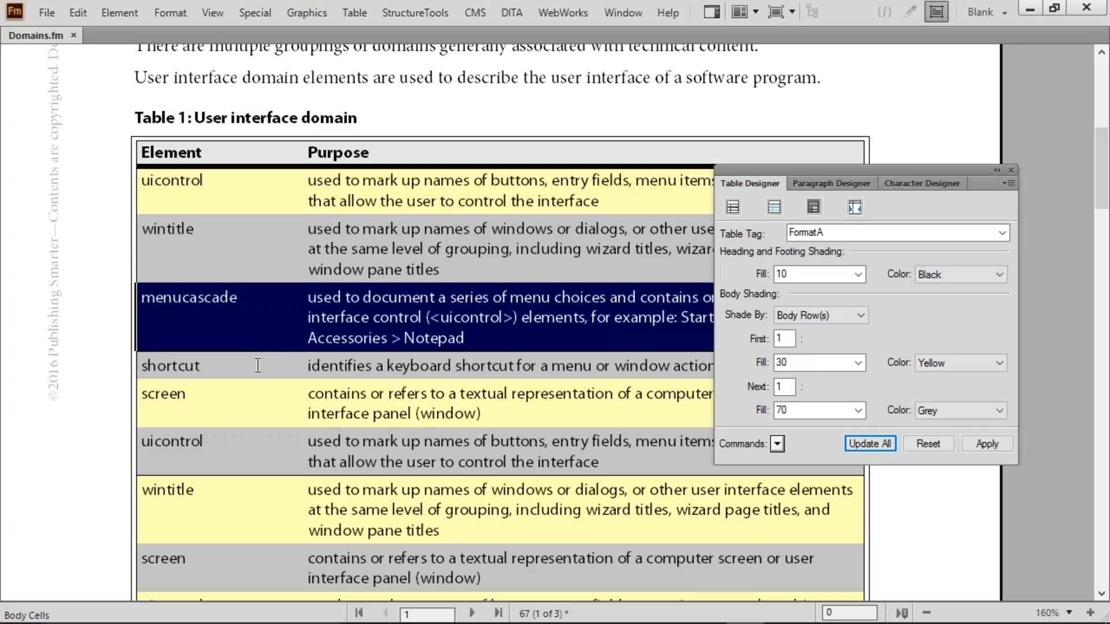
drag(264, 365, 387, 366)
click(386, 366)
Step: Set the first body shading group of FormatA to 2 rows and update all tables
double_click(777, 339)
text(2)
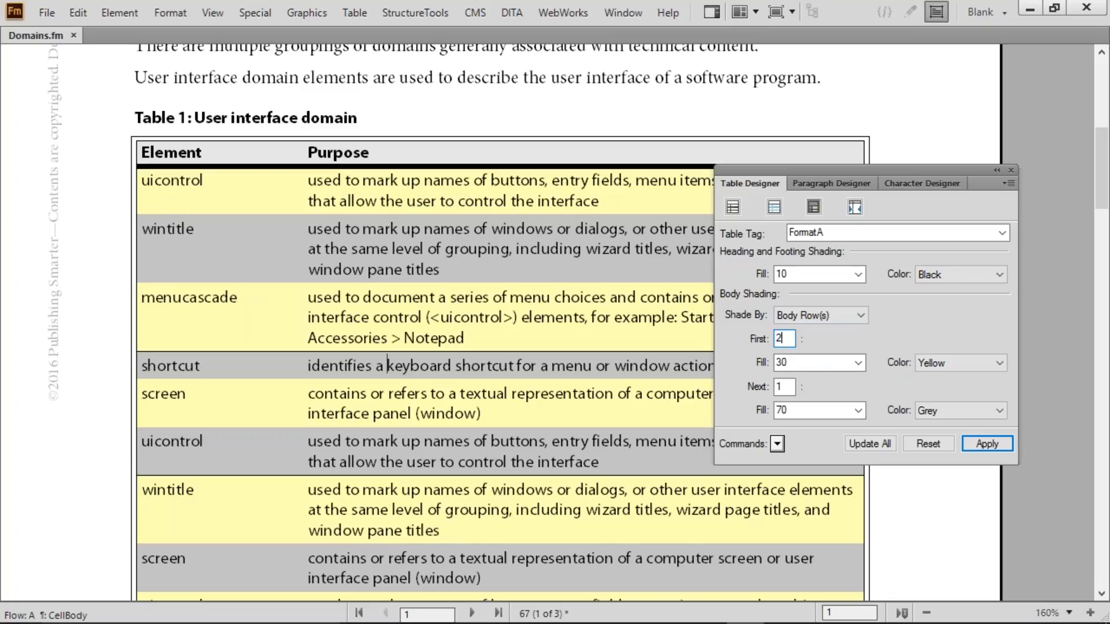
click(874, 448)
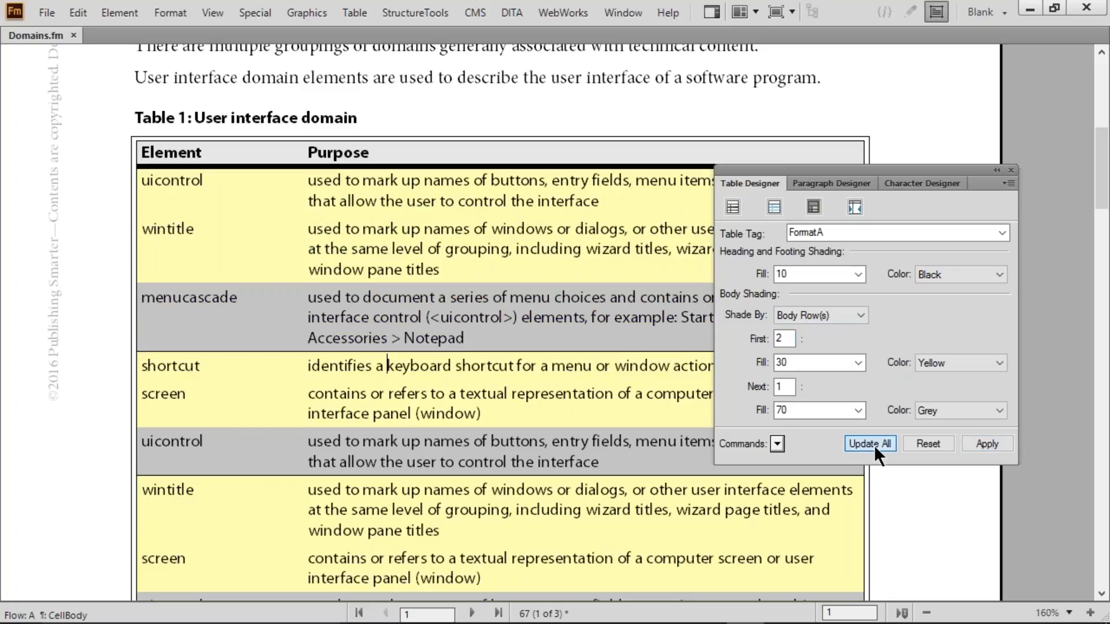
Step: Set both the first and next body shading groups to 3 rows, update all FormatA tables, and check the pattern across Table 1's pages
double_click(778, 338)
text(3)
key(Tab)
key(Tab)
key(Tab)
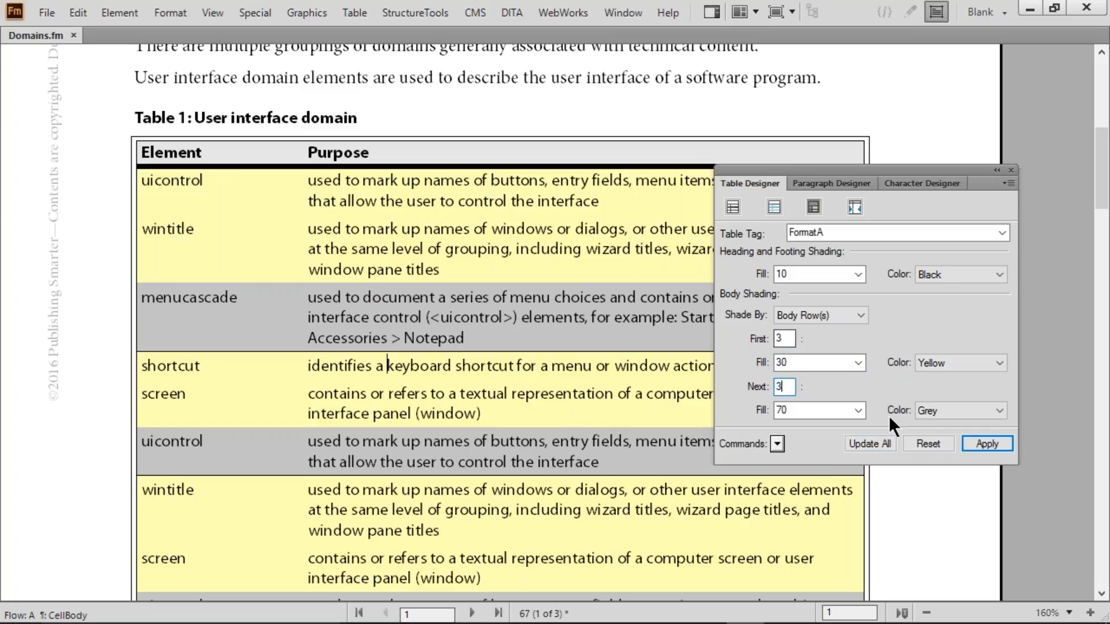
click(874, 445)
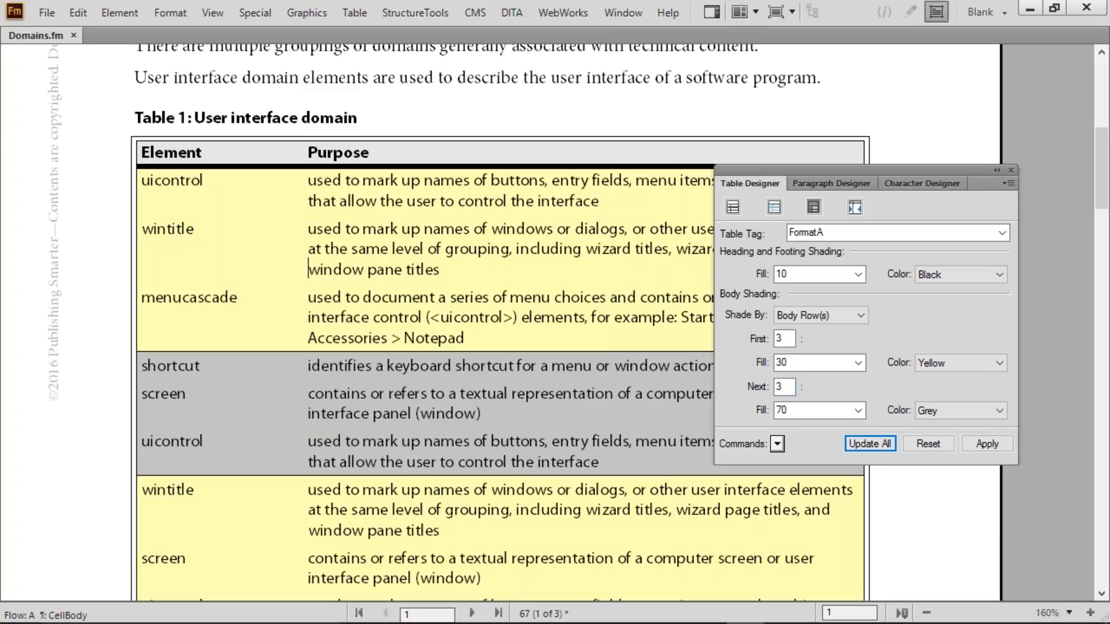
drag(269, 359, 398, 441)
click(399, 441)
scroll(427, 404, down, 3)
scroll(426, 404, down, 8)
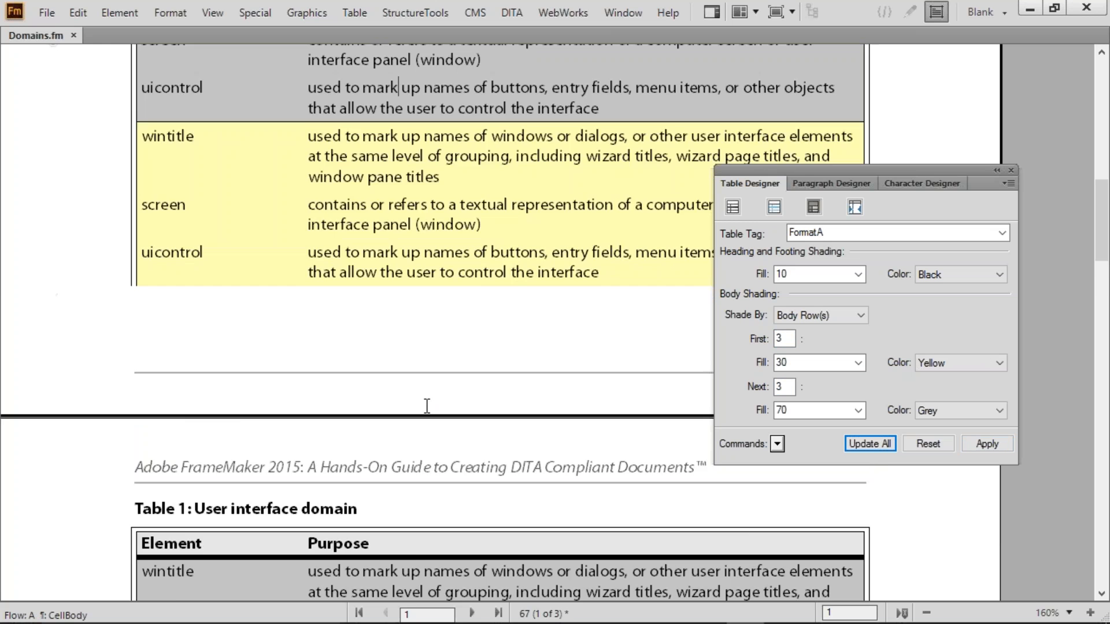
scroll(427, 406, down, 3)
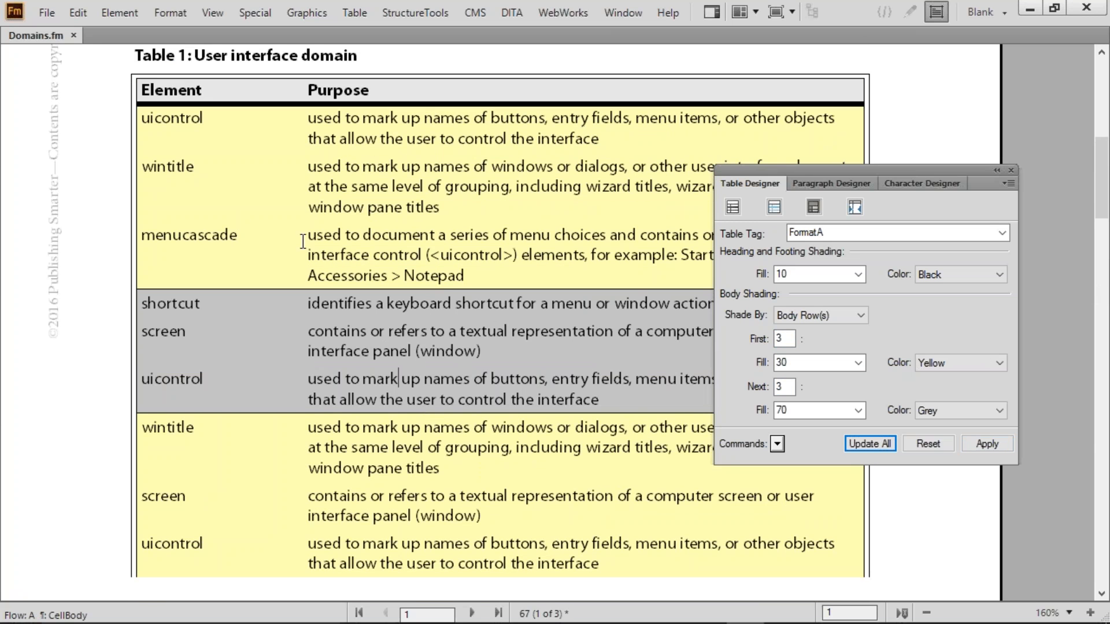
Step: Review the FormatA shading, ruling and basic properties, and examine the paragraph formats of Table 1's body and heading cells
click(791, 230)
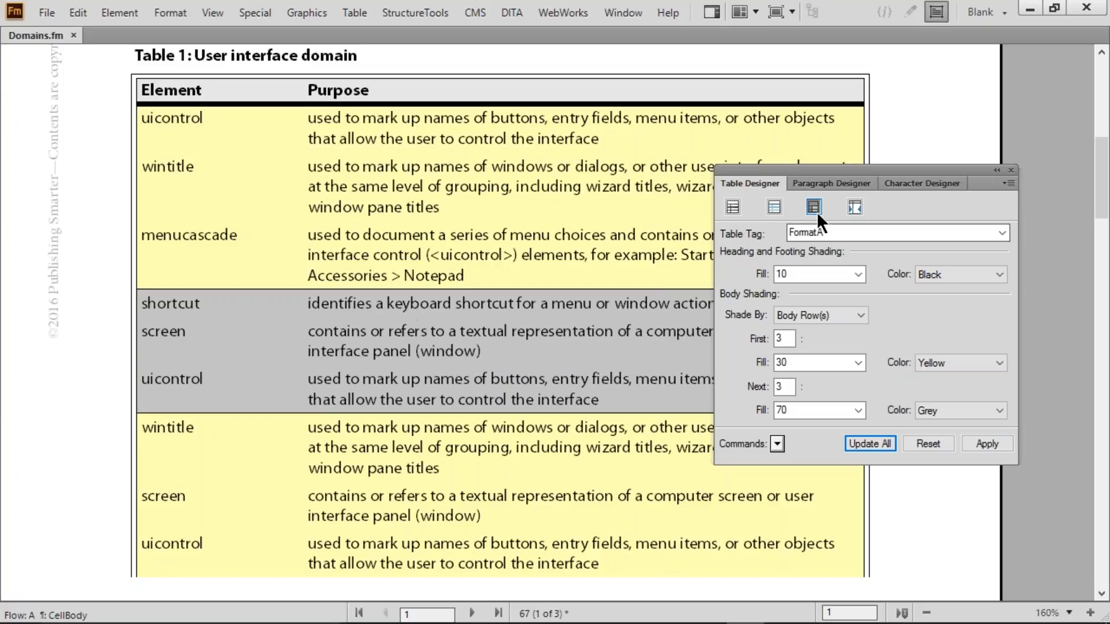
click(814, 208)
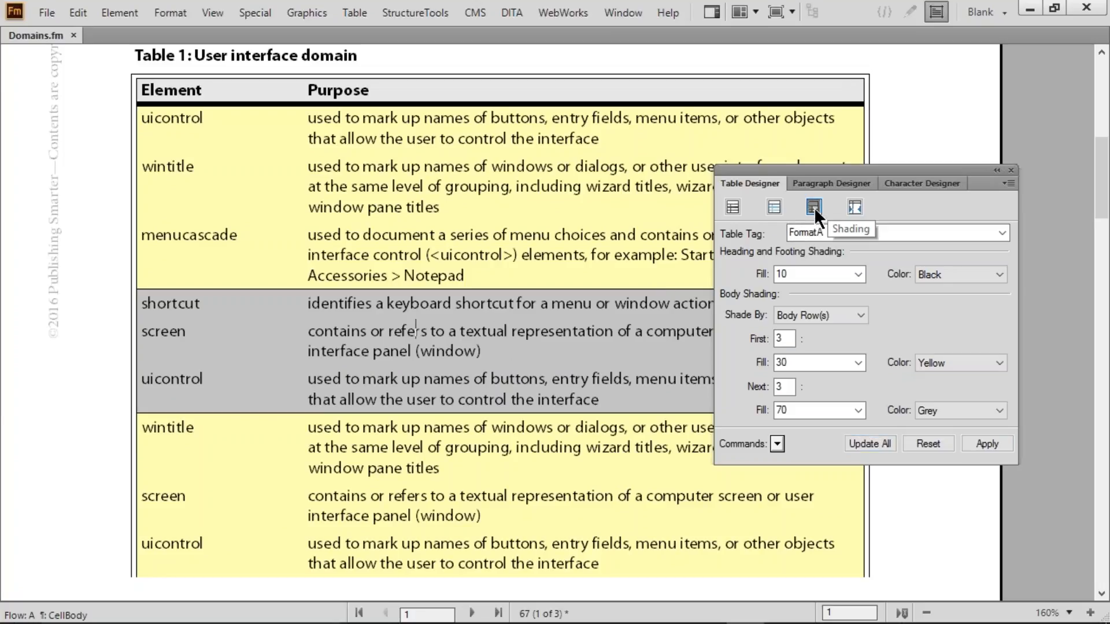
click(774, 207)
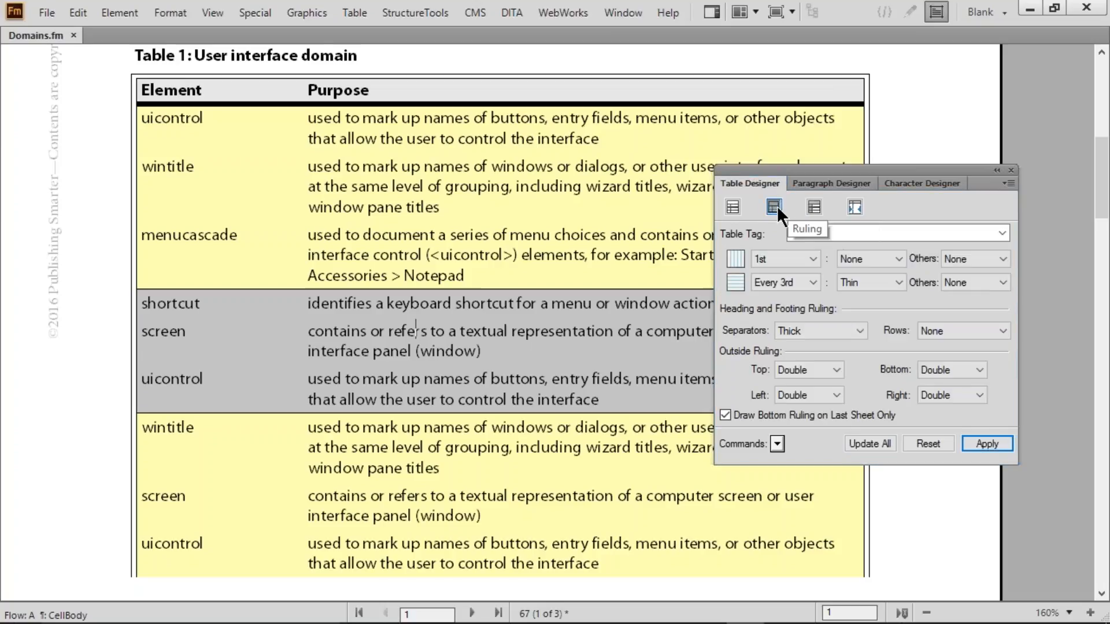
click(733, 207)
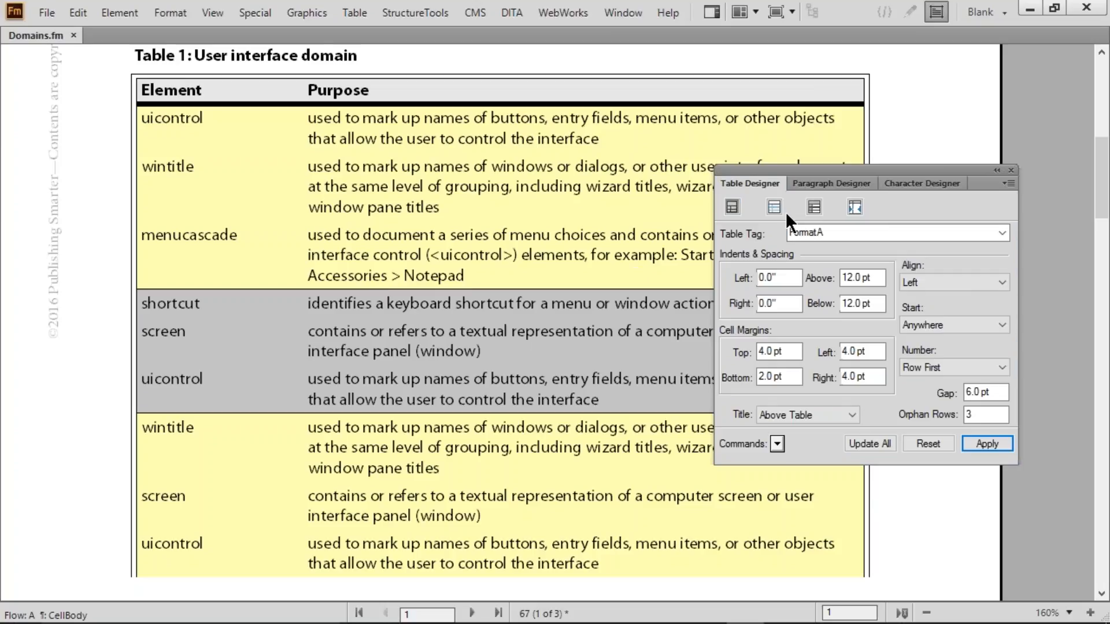
click(815, 186)
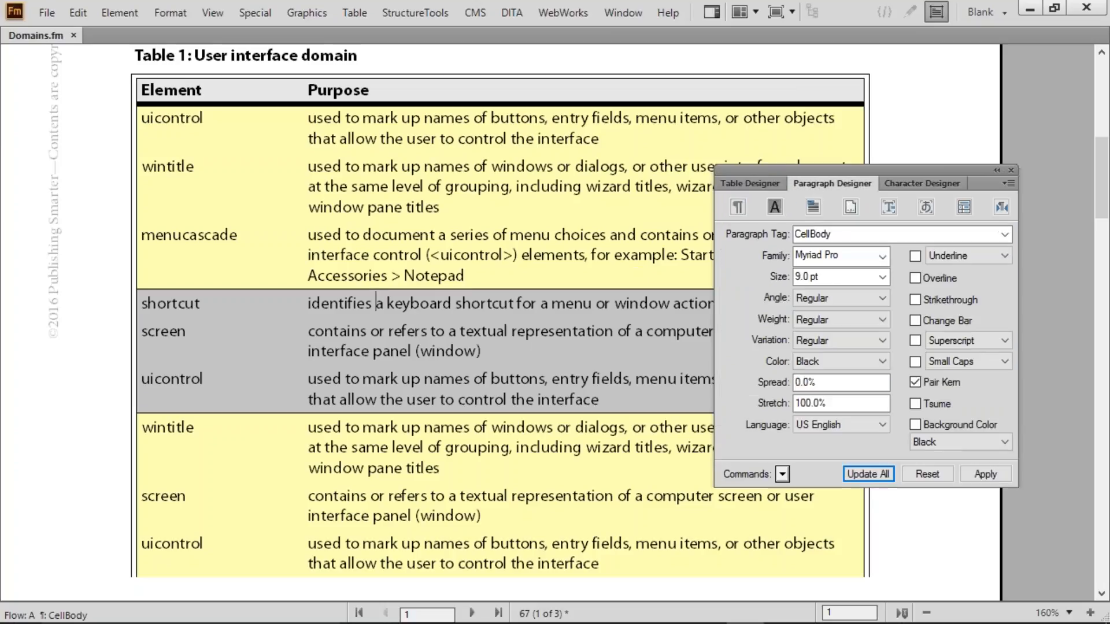
drag(318, 91, 352, 90)
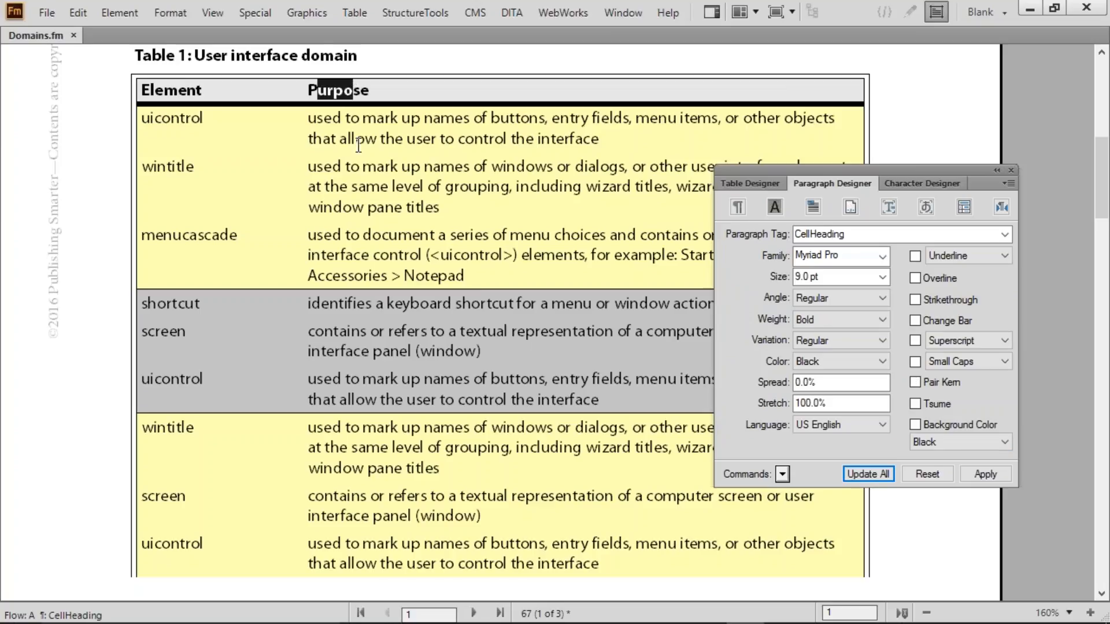
click(749, 183)
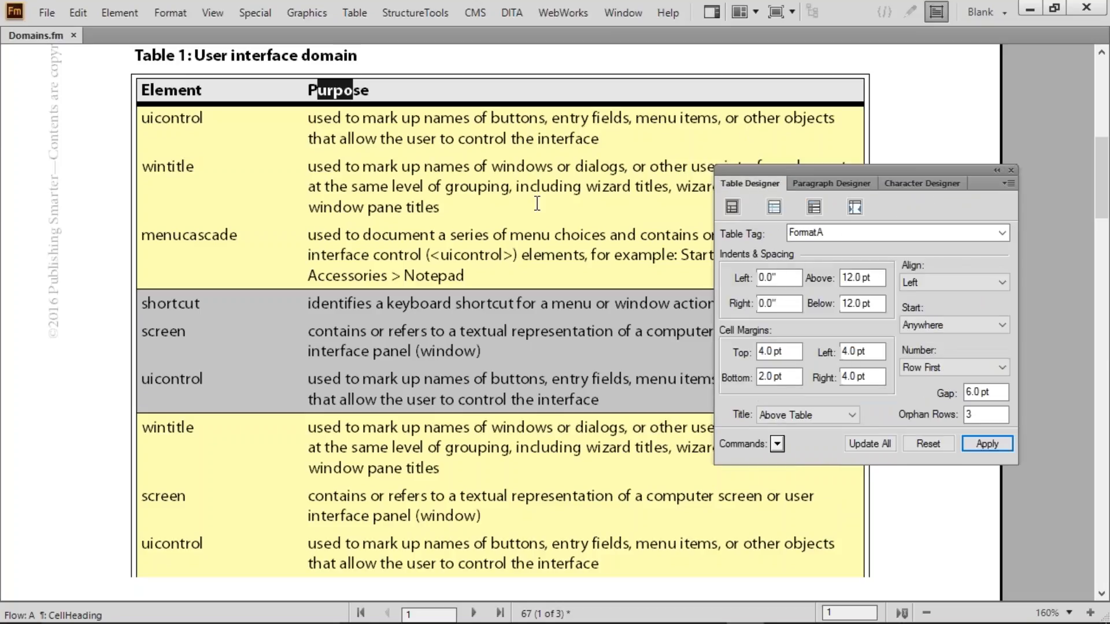
click(501, 232)
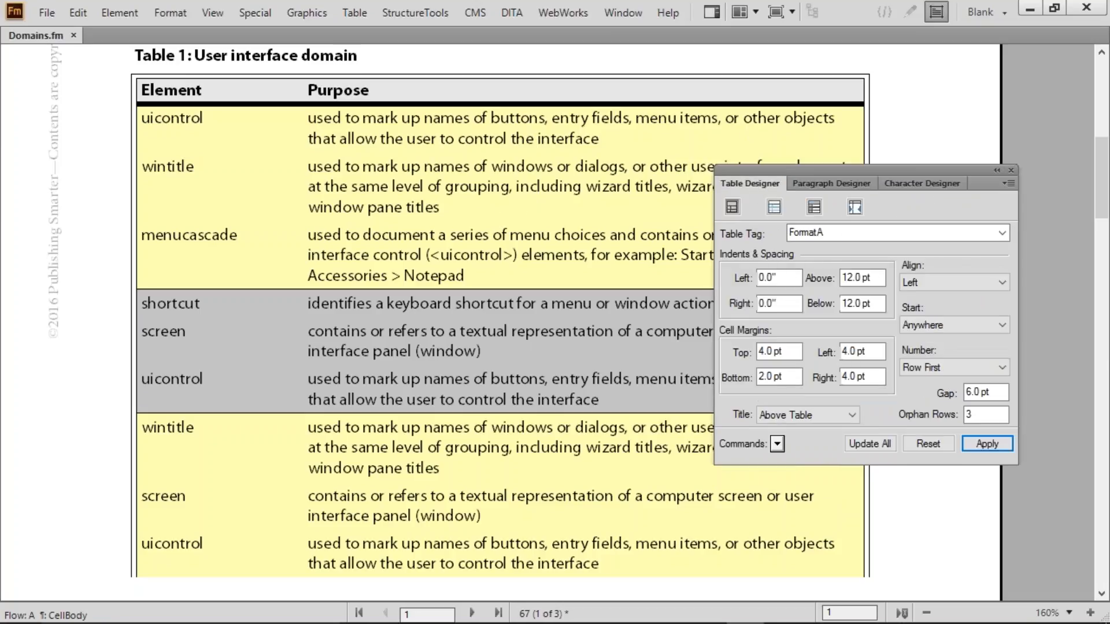
Step: Duplicate the Element column of Table 2 by copying it and inserting the copy left of the current column
scroll(502, 240, down, 10)
scroll(496, 222, down, 3)
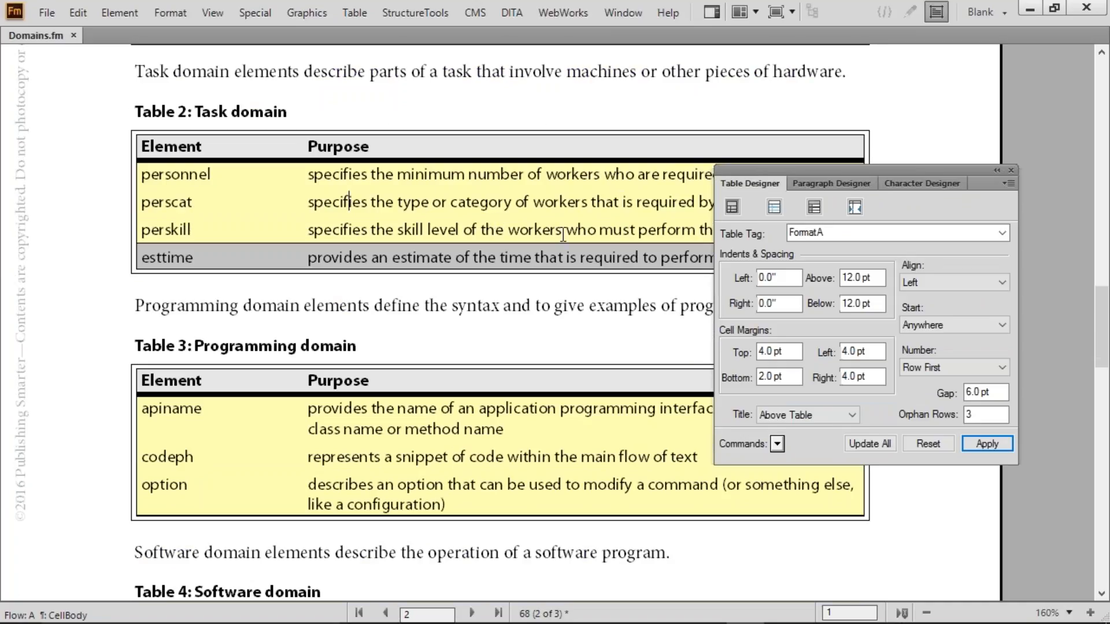
drag(804, 171, 717, 309)
drag(728, 146, 711, 249)
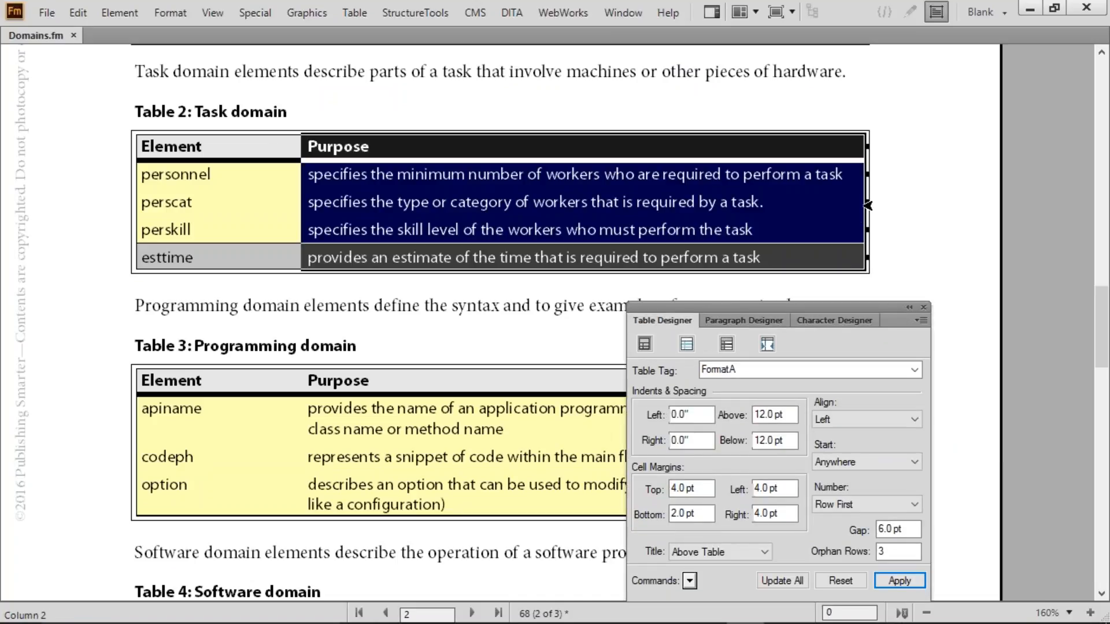
drag(246, 152, 246, 193)
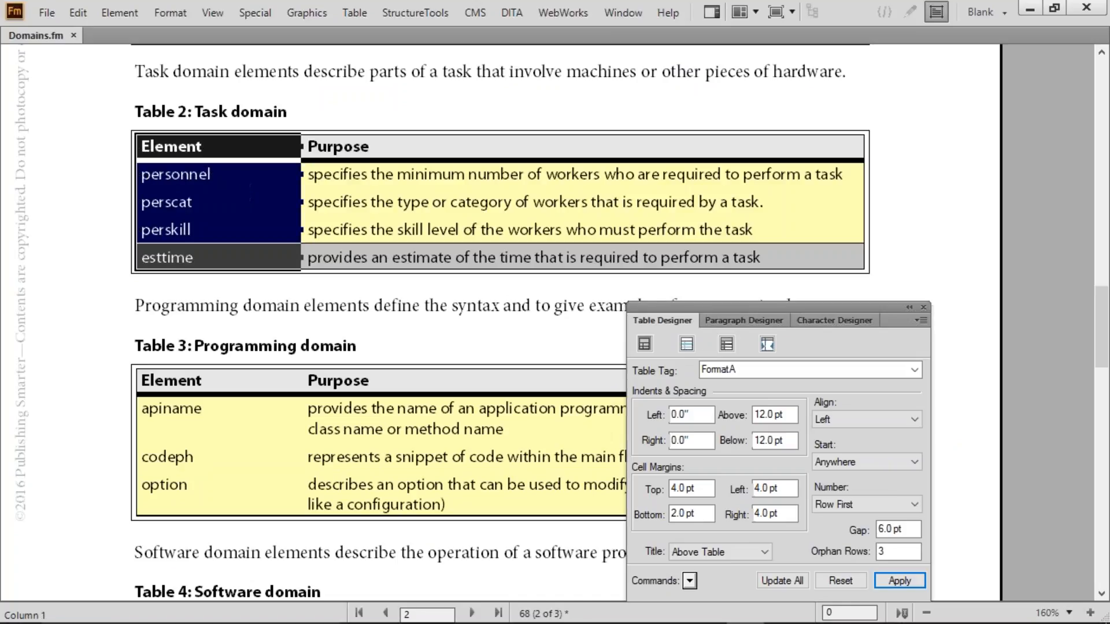
key(ctrl+v)
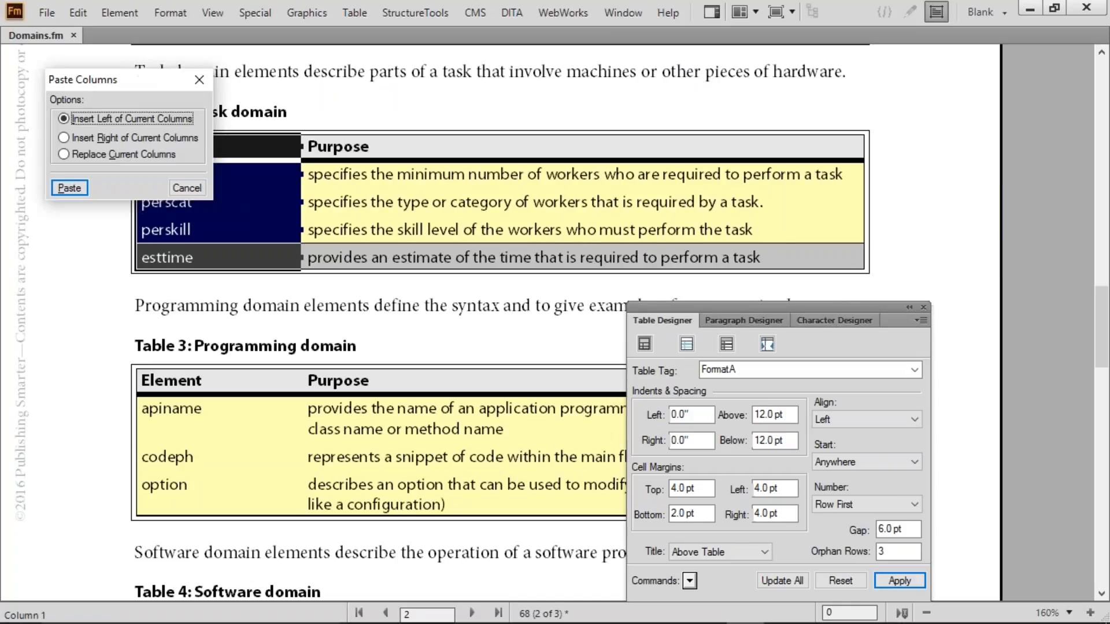
key(Return)
Step: Narrow the two Element columns of Table 2, turn on borders, and shrink the Purpose column to fit the text frame
drag(242, 151, 390, 183)
drag(465, 190, 384, 191)
drag(580, 156, 699, 214)
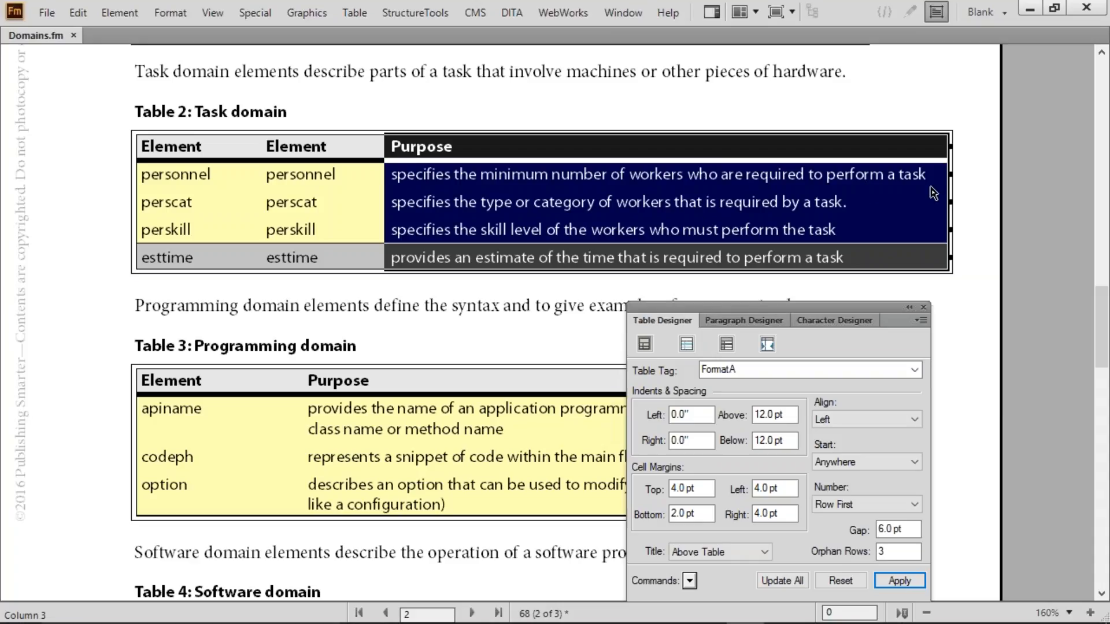
click(209, 13)
click(246, 83)
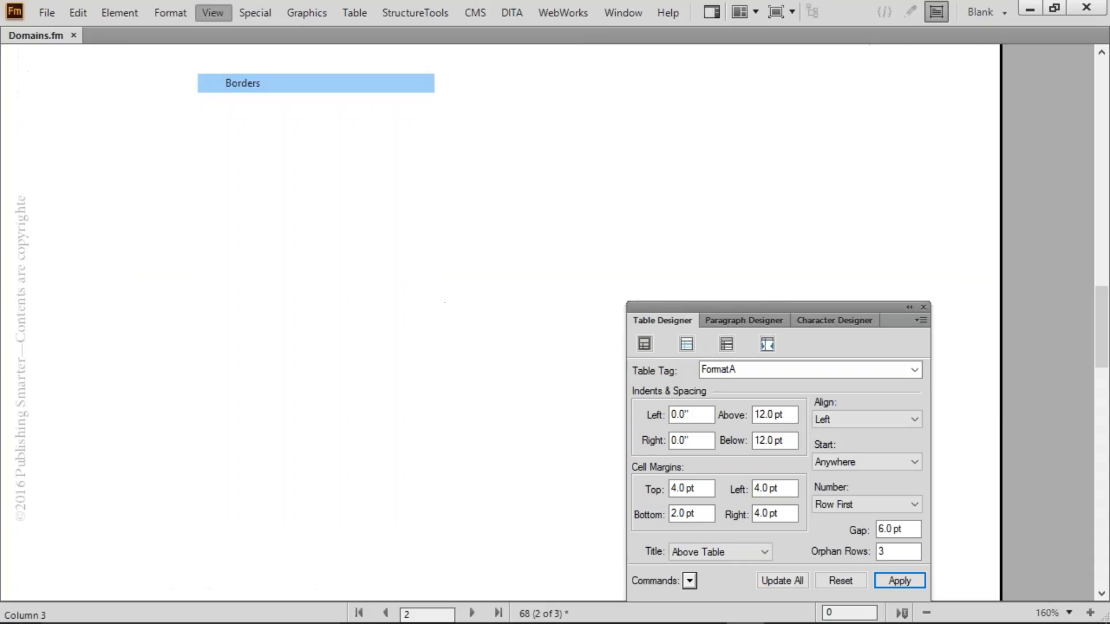
drag(930, 177, 870, 175)
click(567, 203)
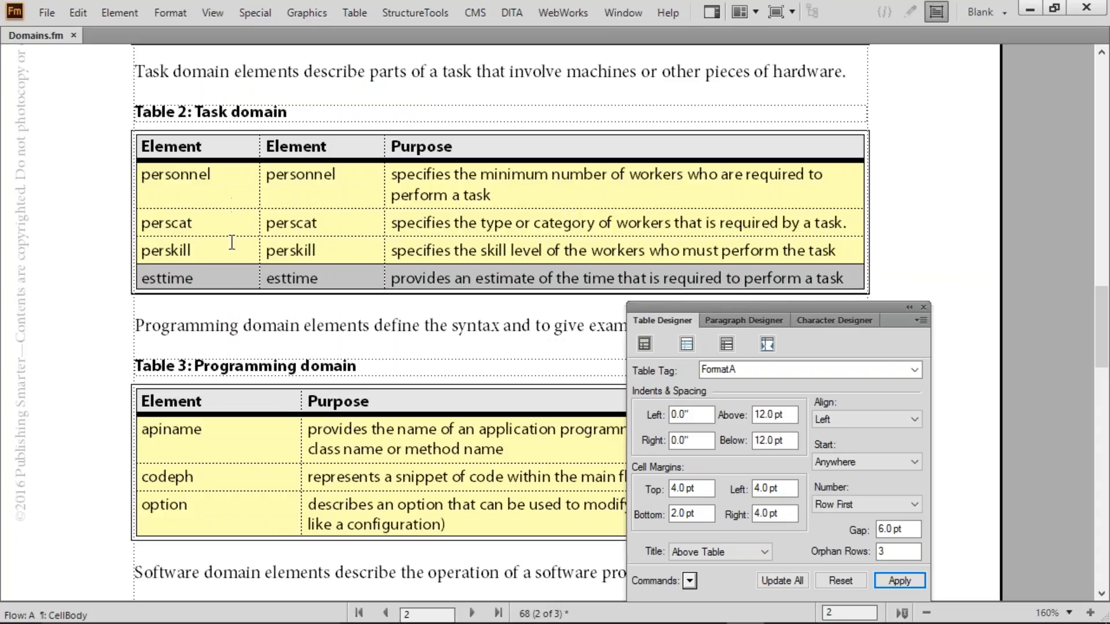
Step: Delete the perscat, perskill and esttime rows from Table 2
drag(231, 224, 456, 277)
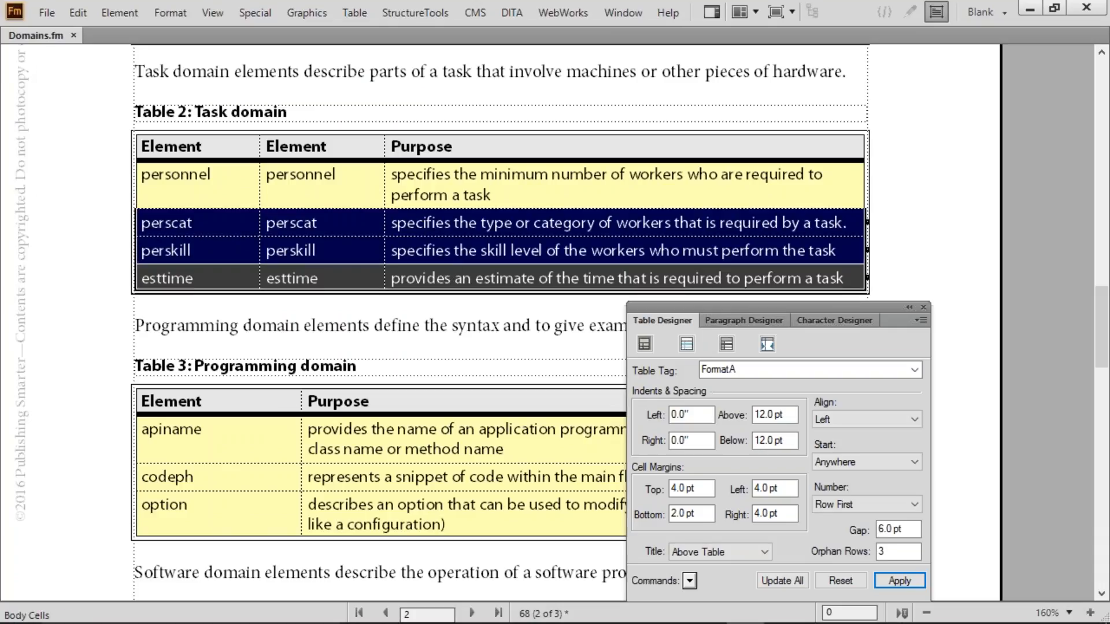
key(Delete)
key(Return)
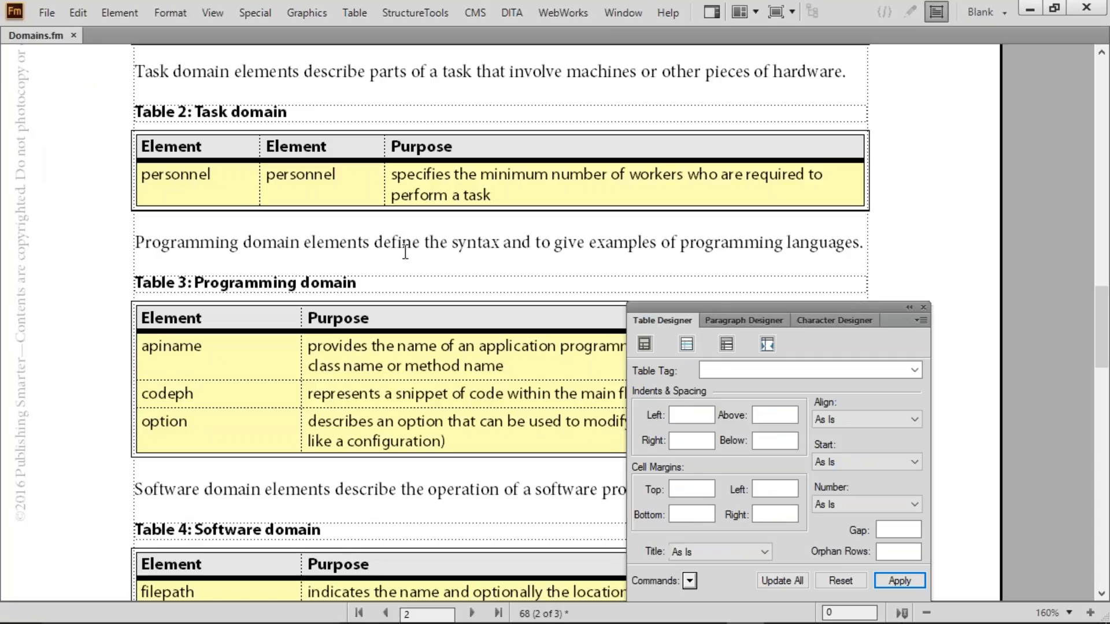
Step: Select the heading row, the body row and each of the three columns of Table 2 in turn to examine its structure
drag(200, 150, 434, 149)
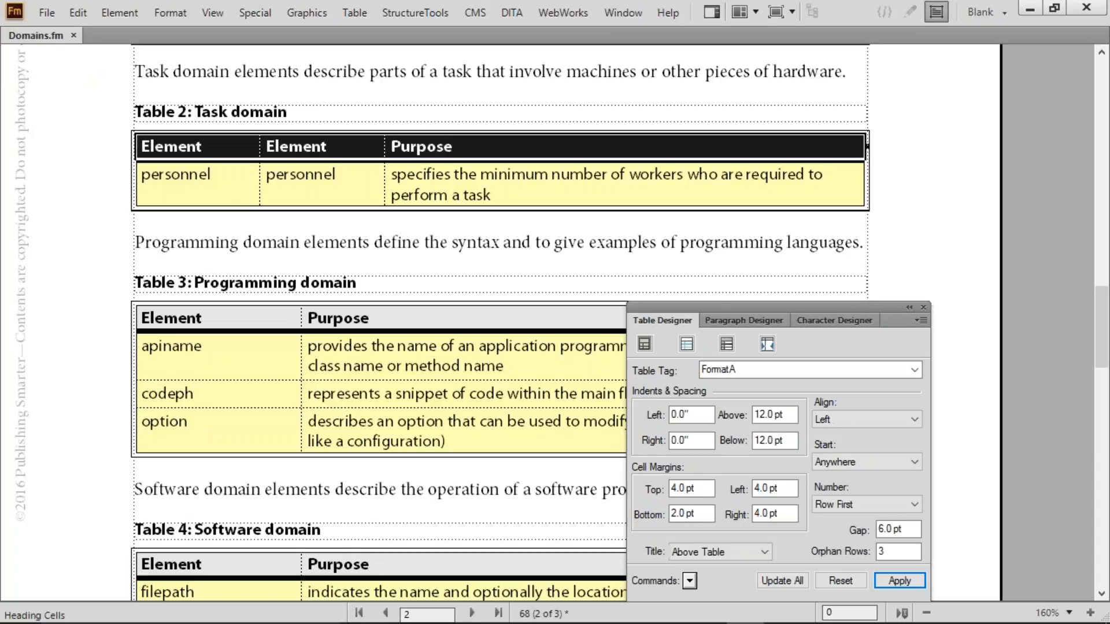
click(204, 192)
drag(204, 191, 437, 185)
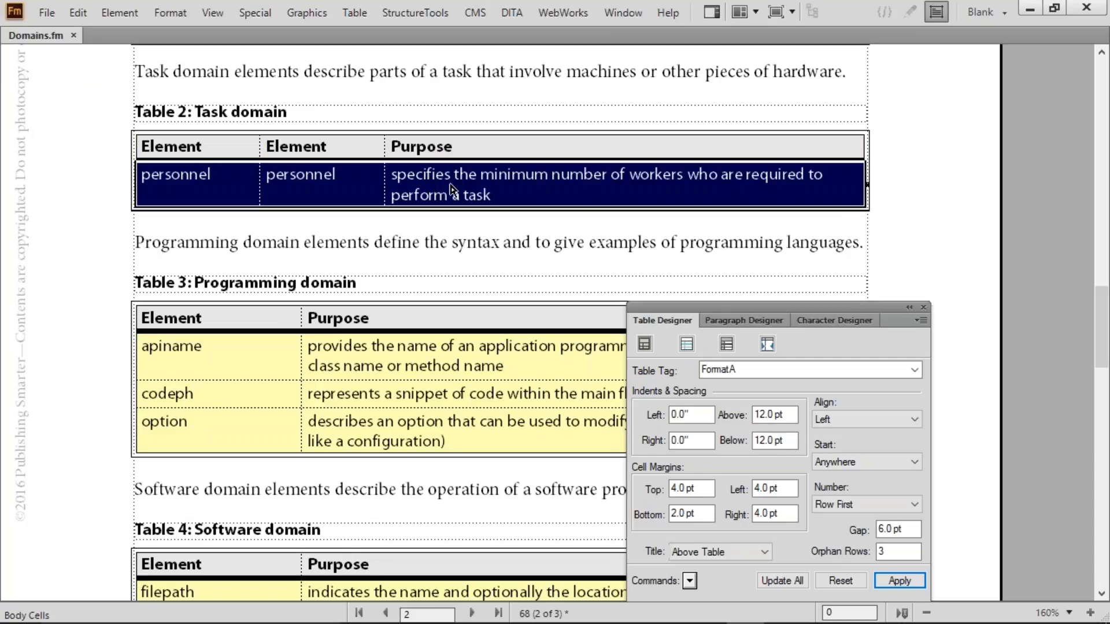
click(231, 149)
drag(231, 149, 231, 180)
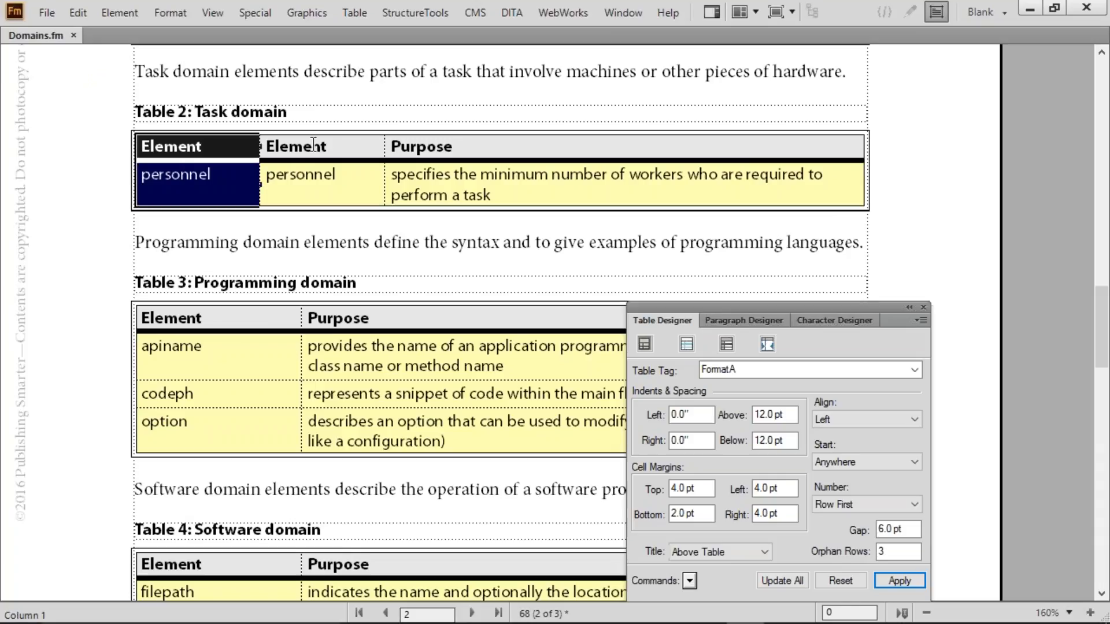
drag(313, 145, 314, 176)
drag(402, 148, 405, 180)
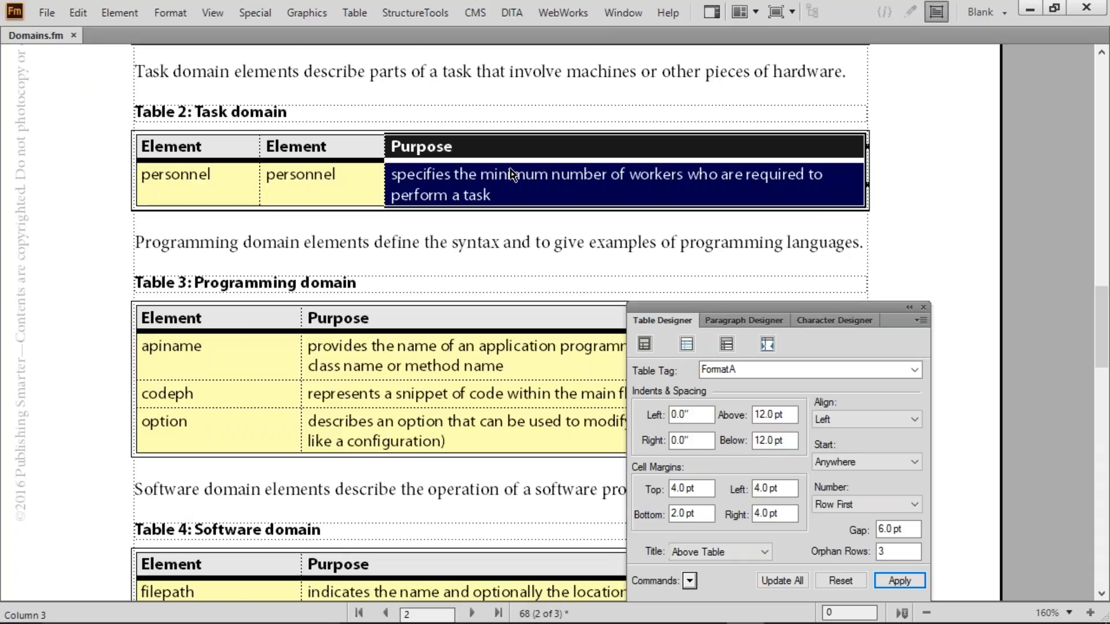
Step: Create a new table format named 3column from the current properties, stored in the catalog and applied to Table 2
click(690, 580)
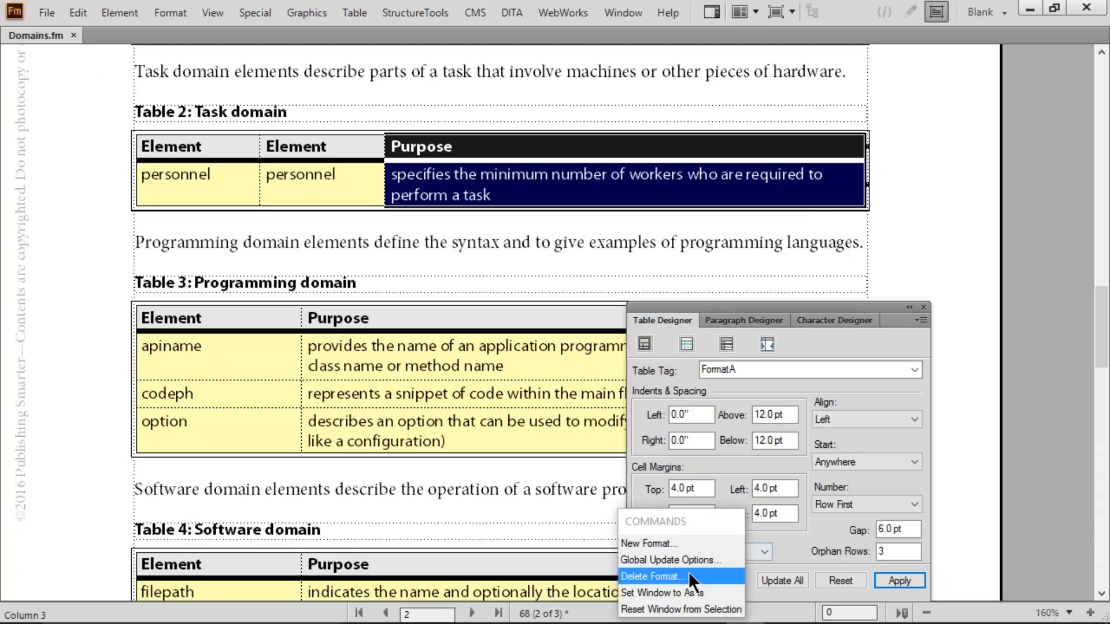
click(650, 547)
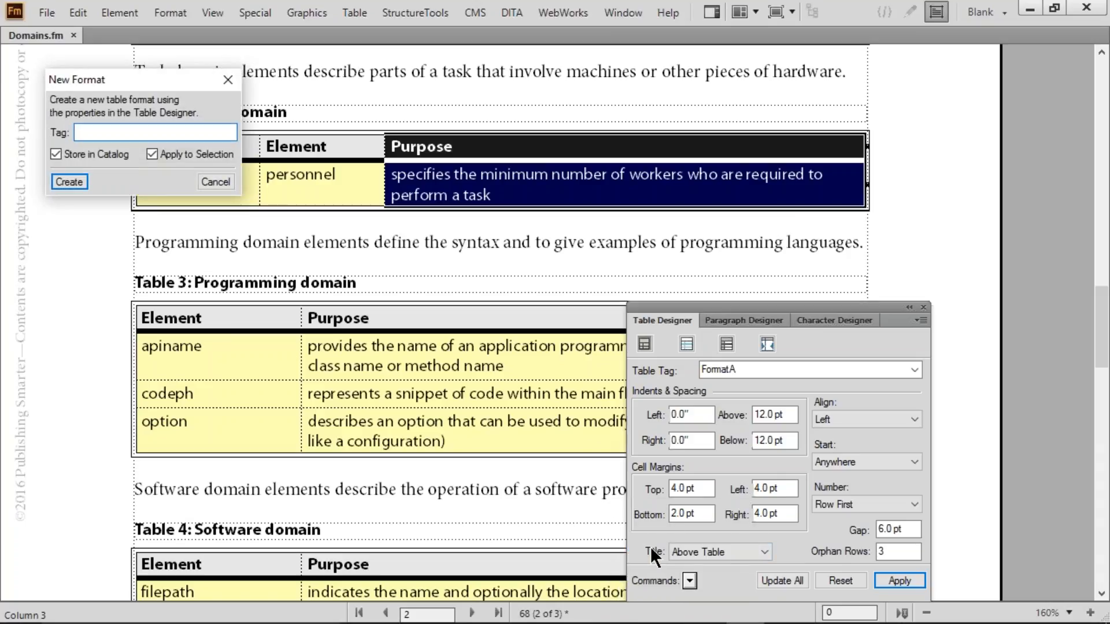
text(3column)
key(Return)
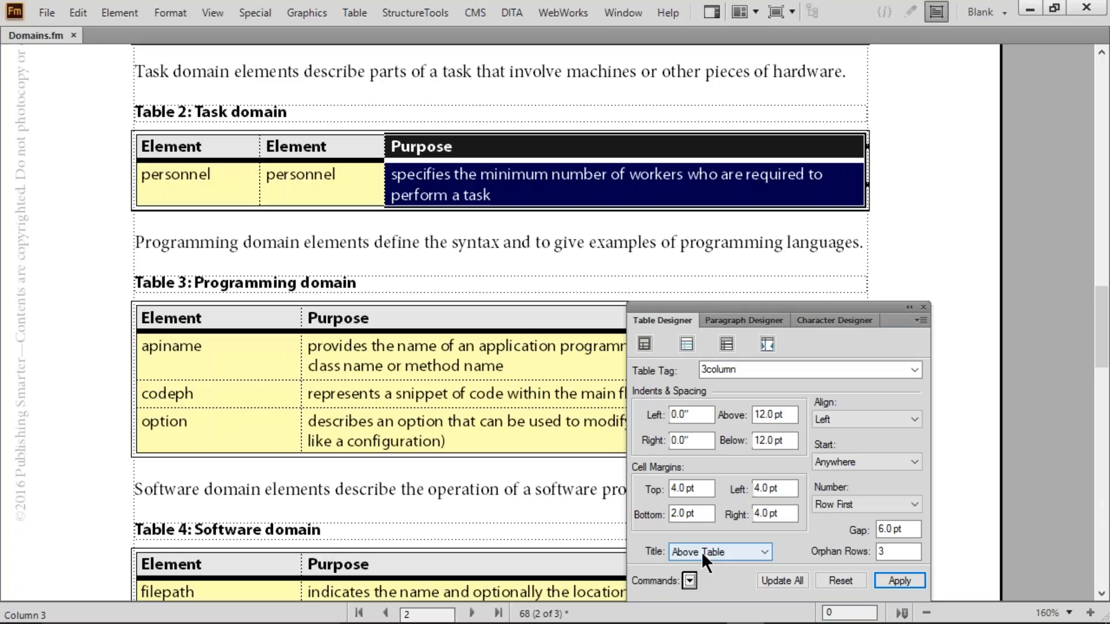
Step: Compare the table tags assigned to Table 2 and Table 3
click(334, 176)
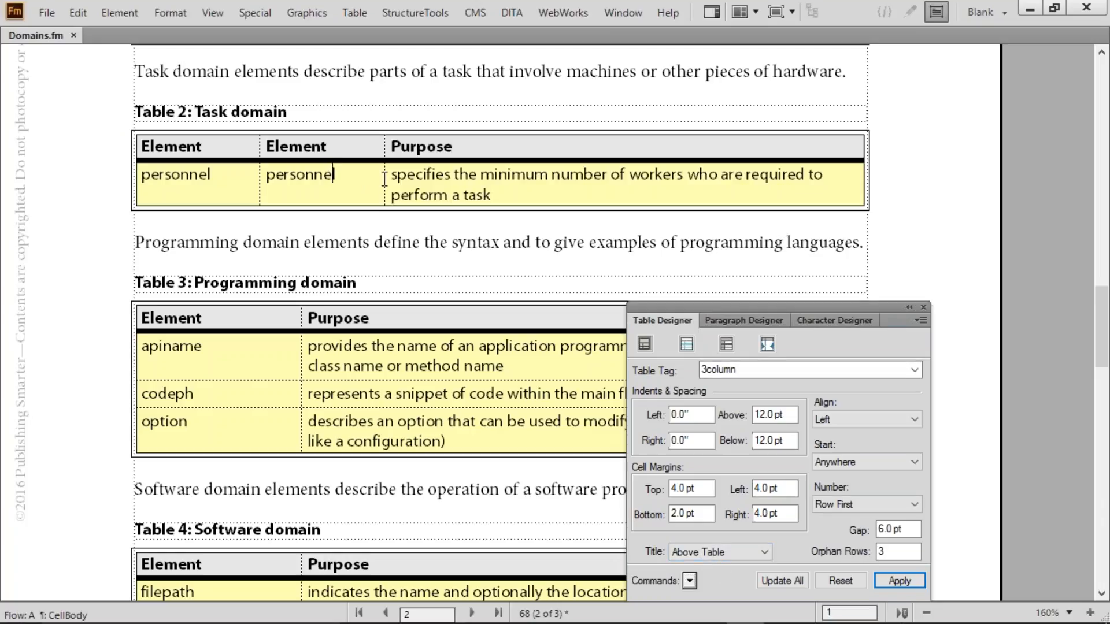
drag(262, 373, 377, 417)
click(378, 423)
scroll(376, 412, up, 3)
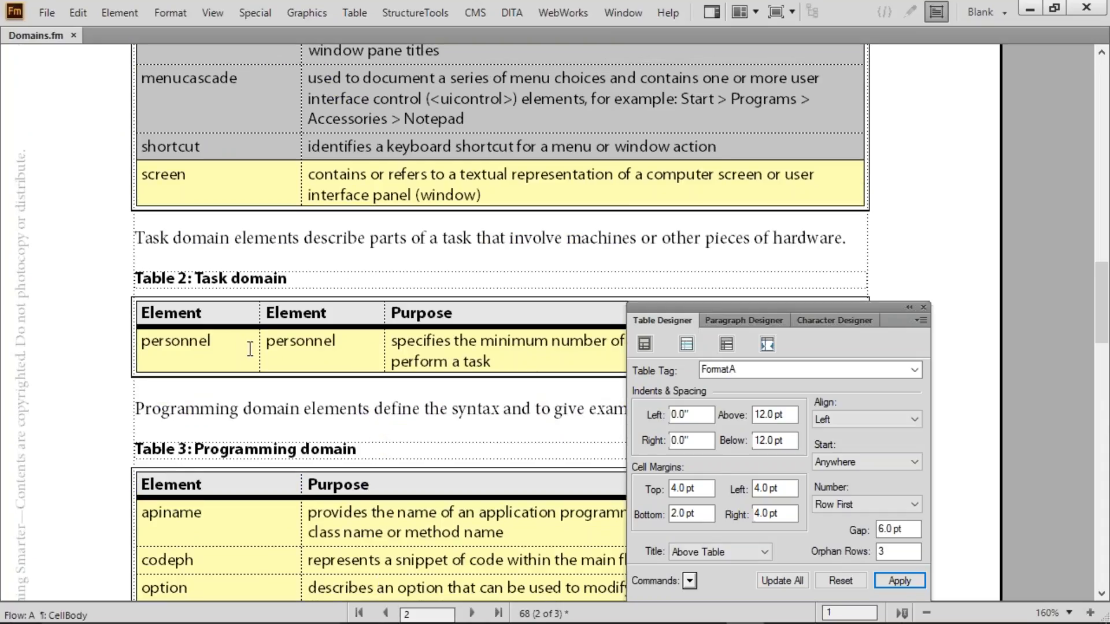
drag(229, 343, 403, 346)
click(427, 342)
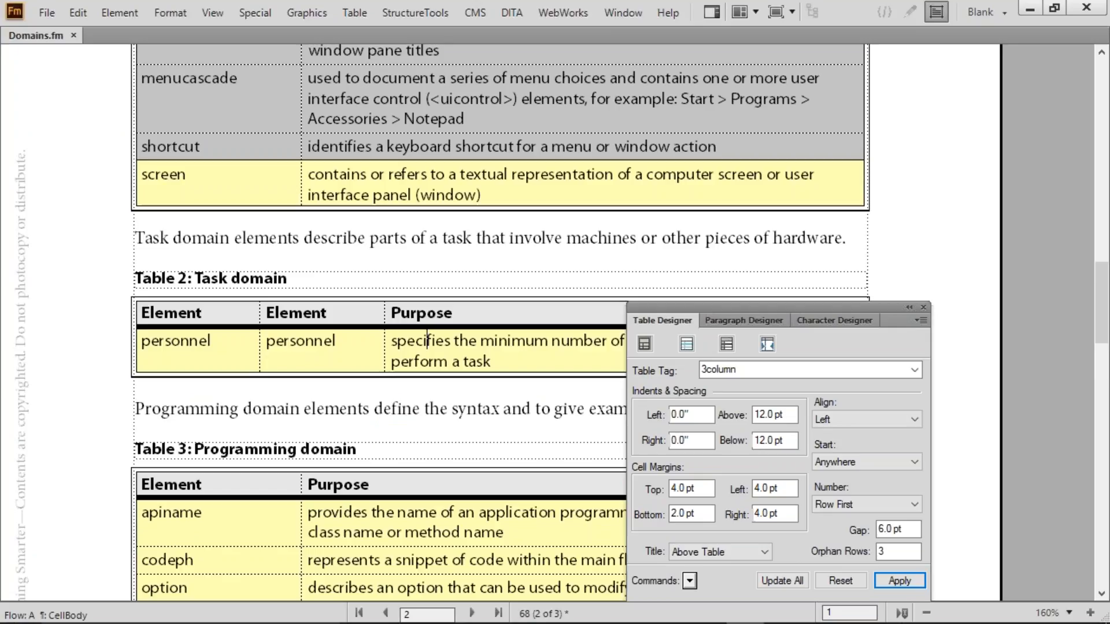
Step: Place the title below the table in the 3column format and update all tables that use it
mouse_move(294, 319)
mouse_down()
mouse_move(431, 318)
mouse_move(311, 322)
mouse_up()
click(295, 320)
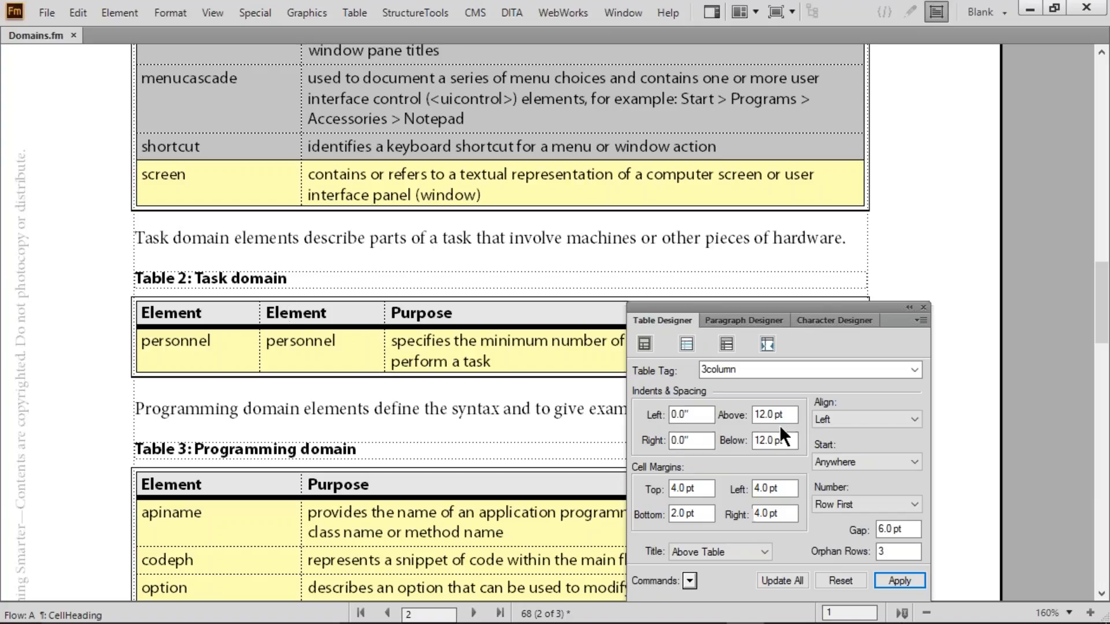
click(725, 550)
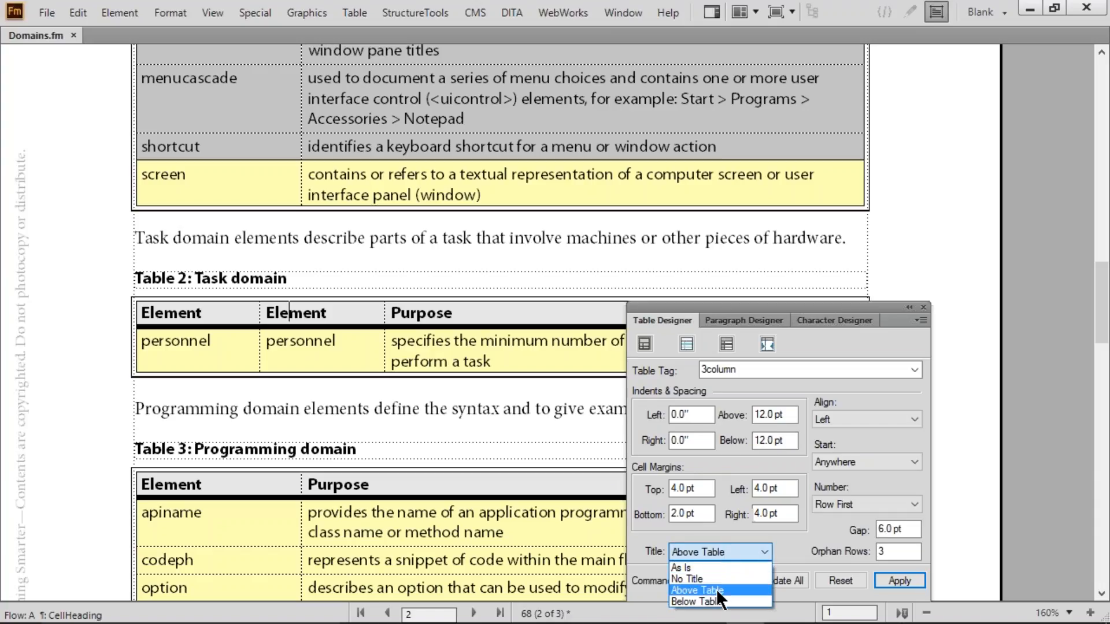
click(700, 601)
click(787, 575)
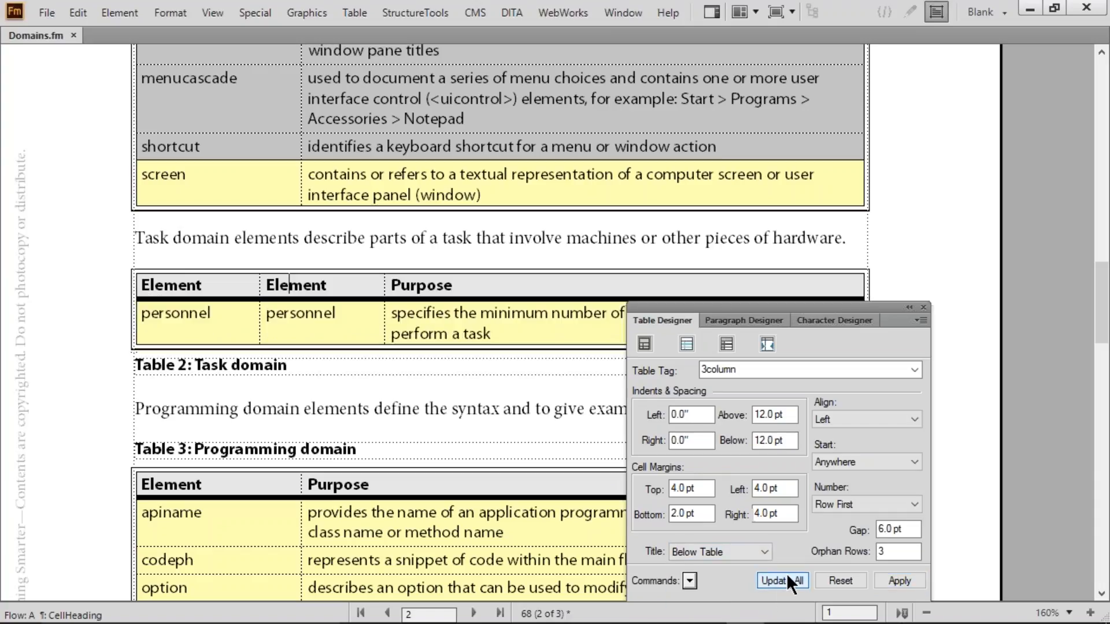
Step: Set the spacing below 3column tables to 36 pt and update all tables with that format
drag(790, 440, 735, 441)
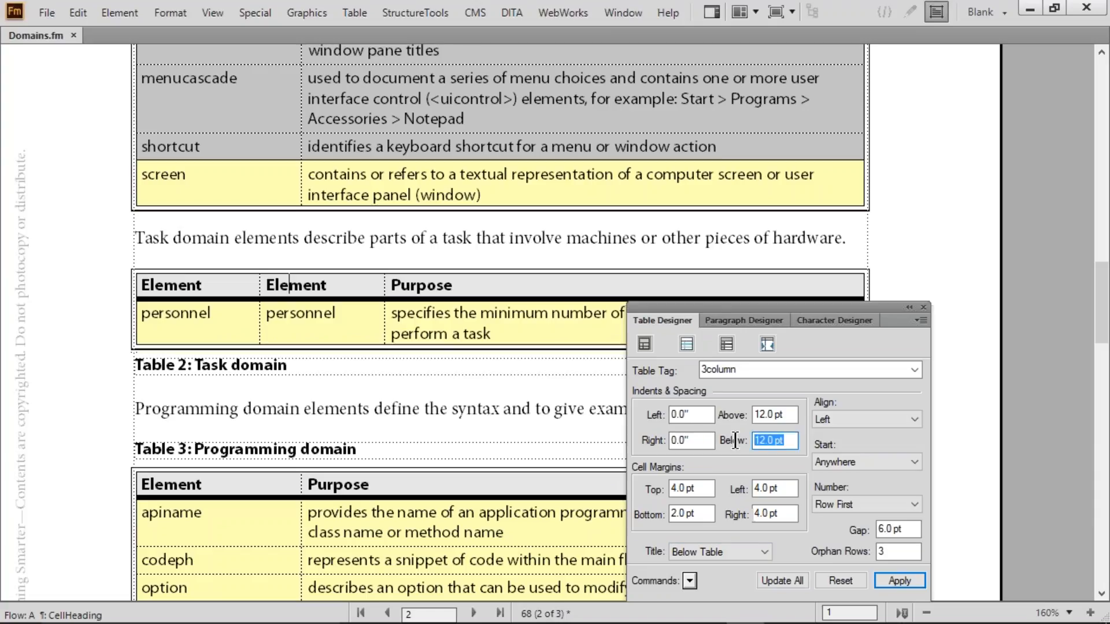
text(36)
click(776, 577)
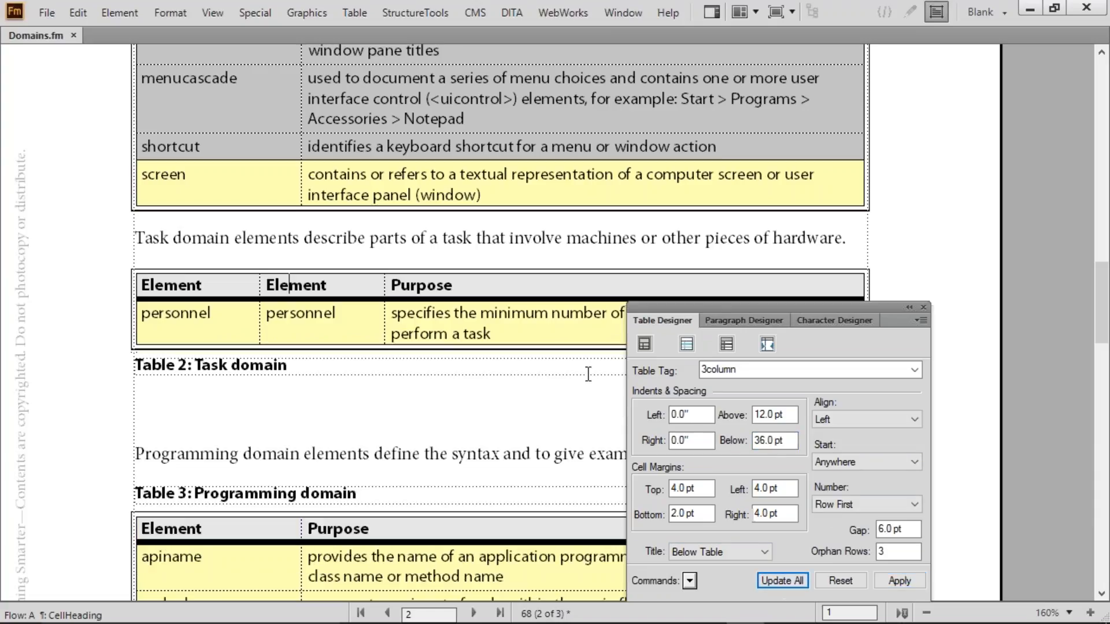
Step: Set the 3column format's outside ruling to Thick on all four sides and update all its tables
click(686, 345)
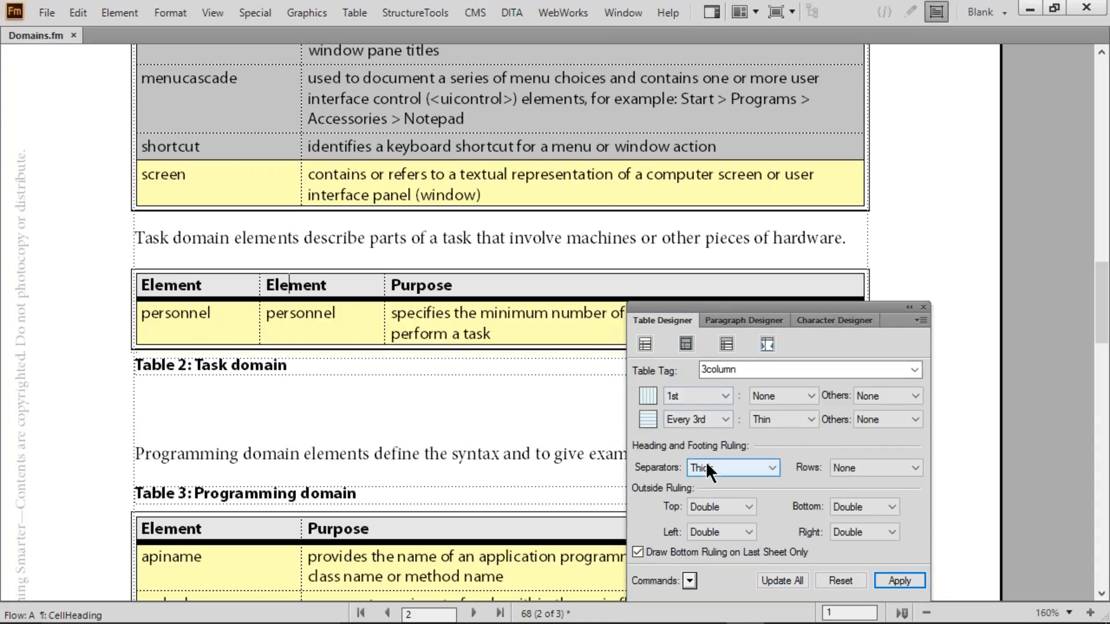
click(706, 503)
key(t)
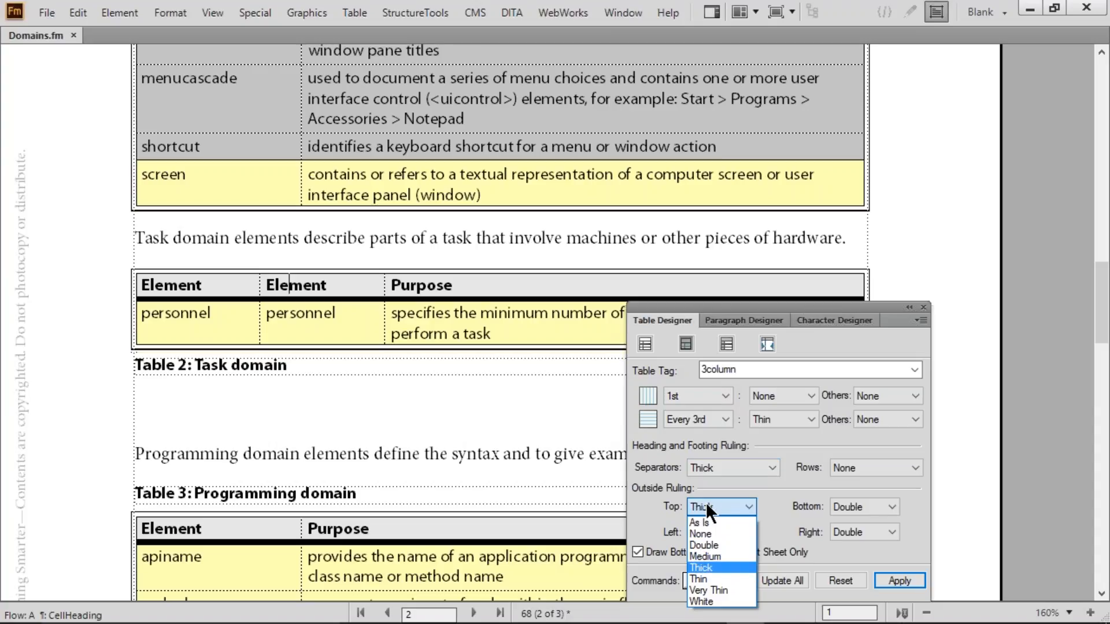
key(Tab)
key(t)
key(Tab)
key(t)
key(Tab)
key(t)
click(775, 577)
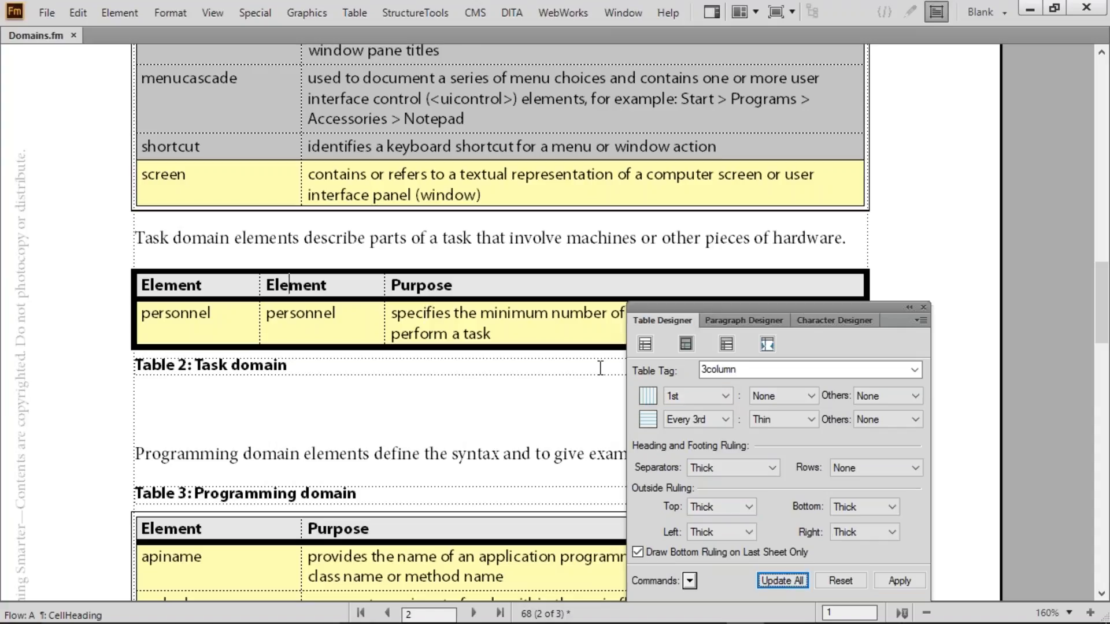
Step: Set the heading and footing separator ruling of the 3column format to Thin and update all its tables
click(768, 473)
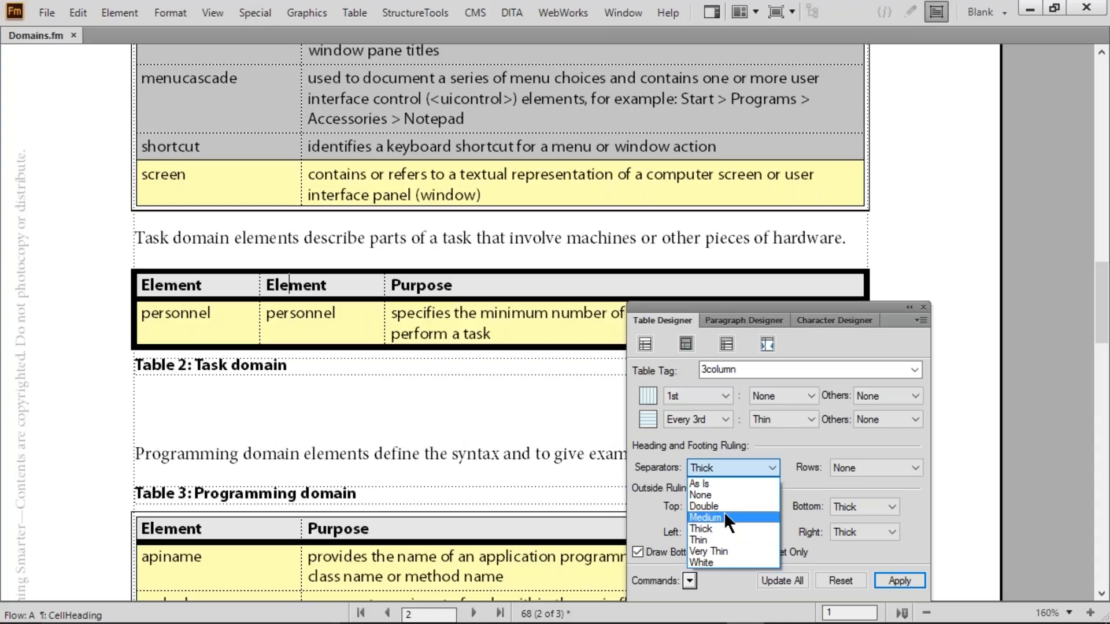
click(721, 537)
click(768, 576)
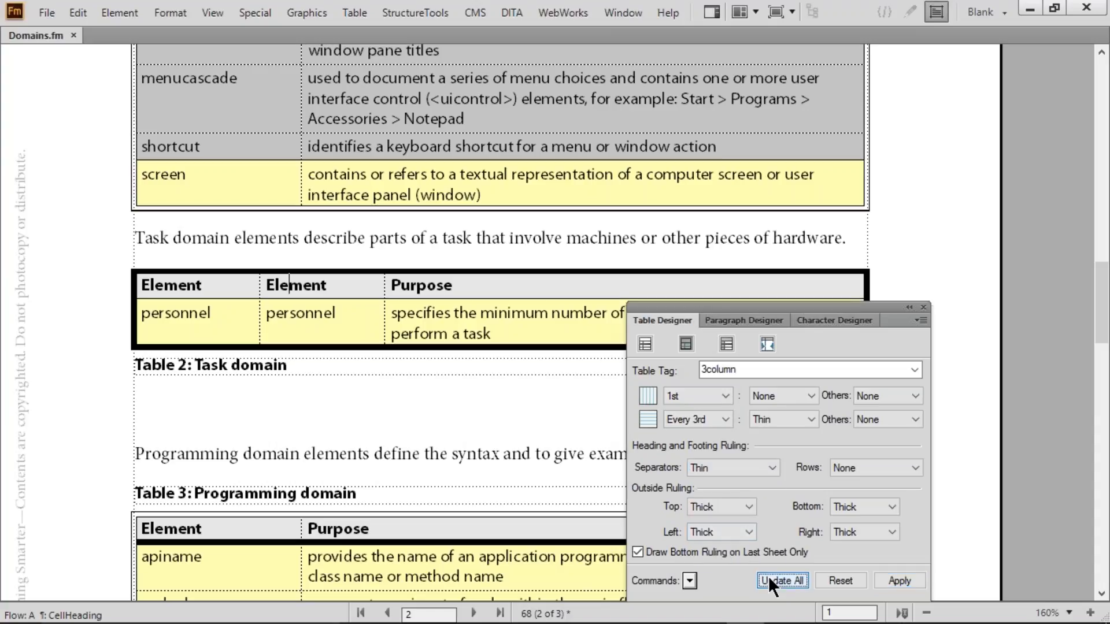
Step: Set the 3column format's ruling for every 3rd body row to None and update all its tables
click(774, 400)
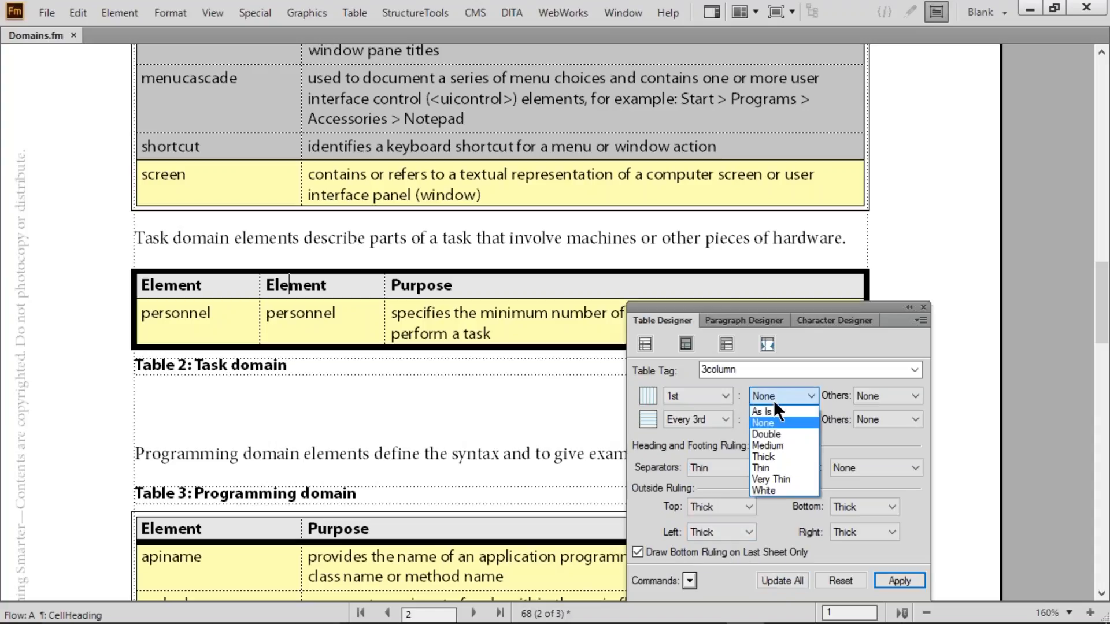
key(Tab)
key(Tab)
key(Tab)
key(Tab)
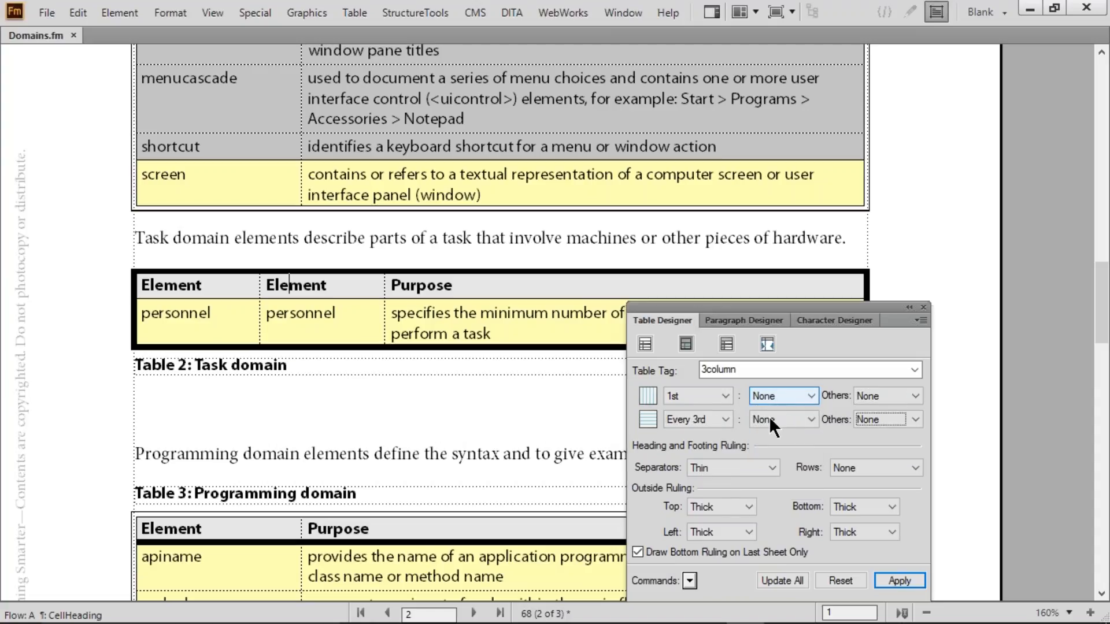
click(784, 581)
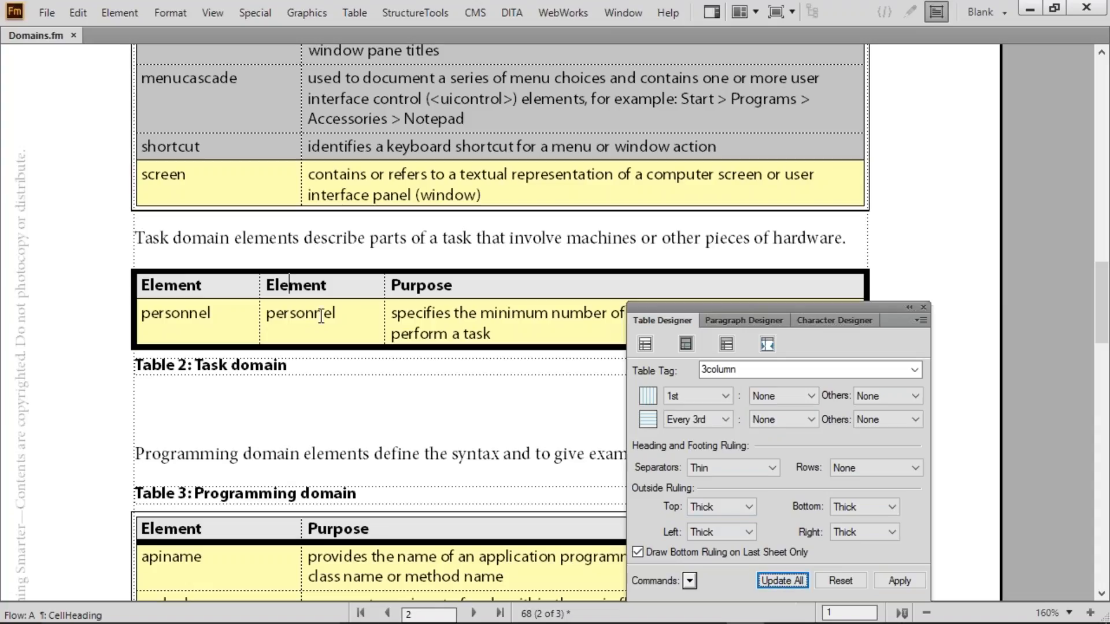
Step: Set the 3column format's heading and footing shading to a 50% Green fill
click(729, 346)
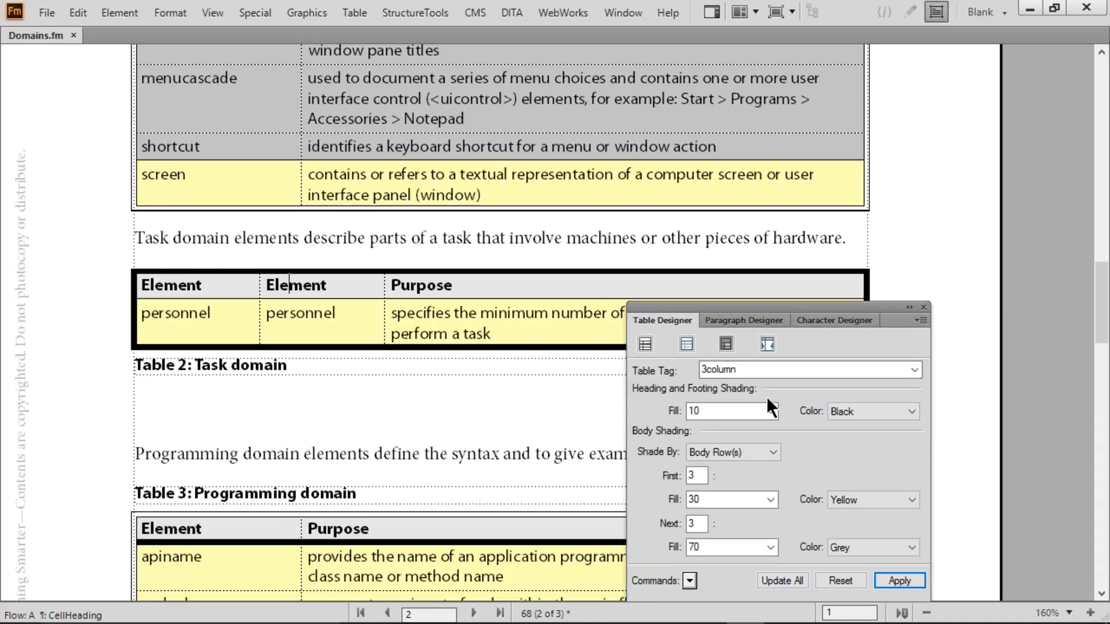
click(771, 411)
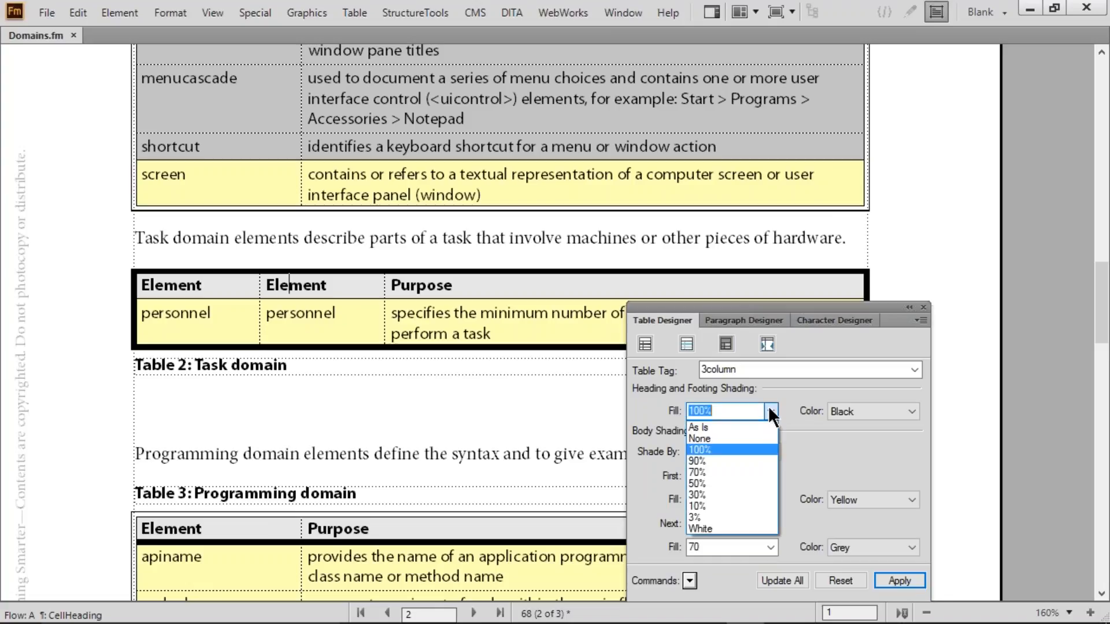
click(716, 478)
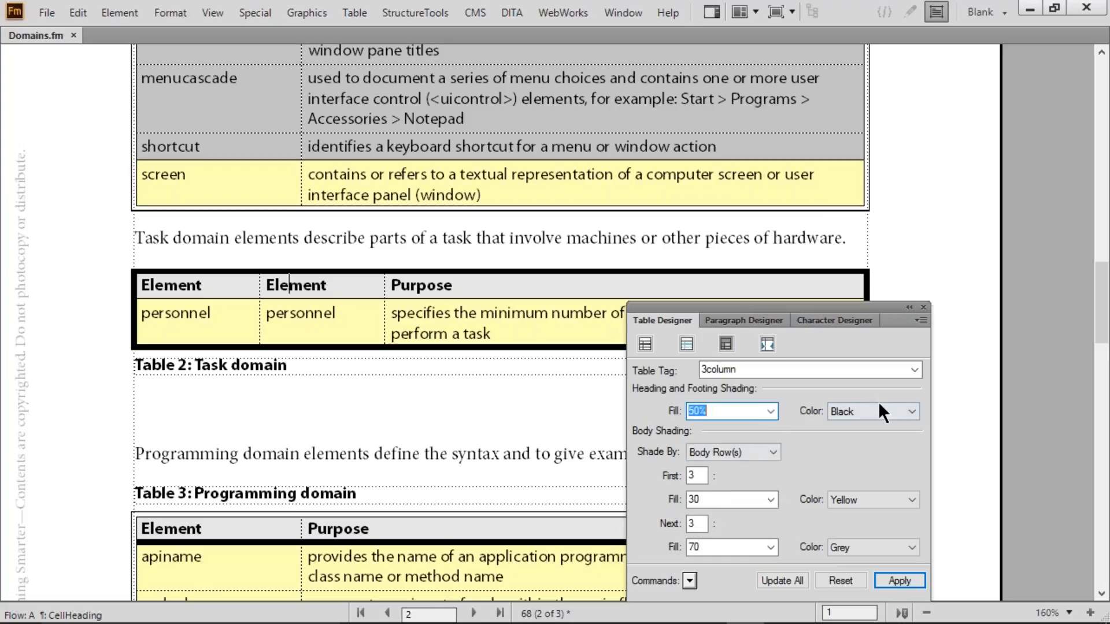
click(913, 412)
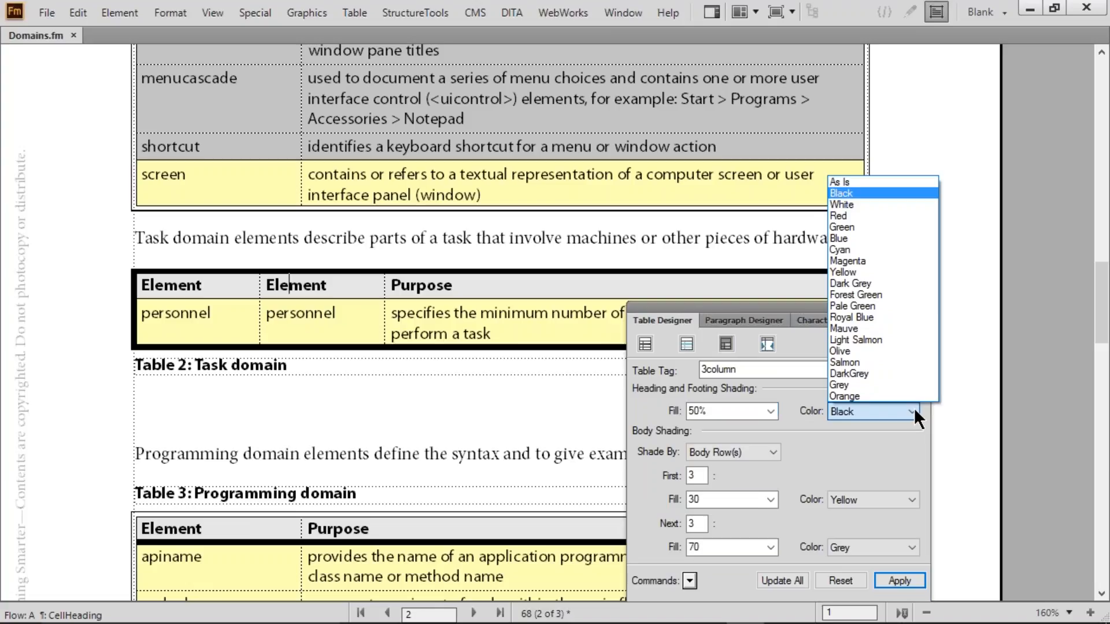
click(876, 229)
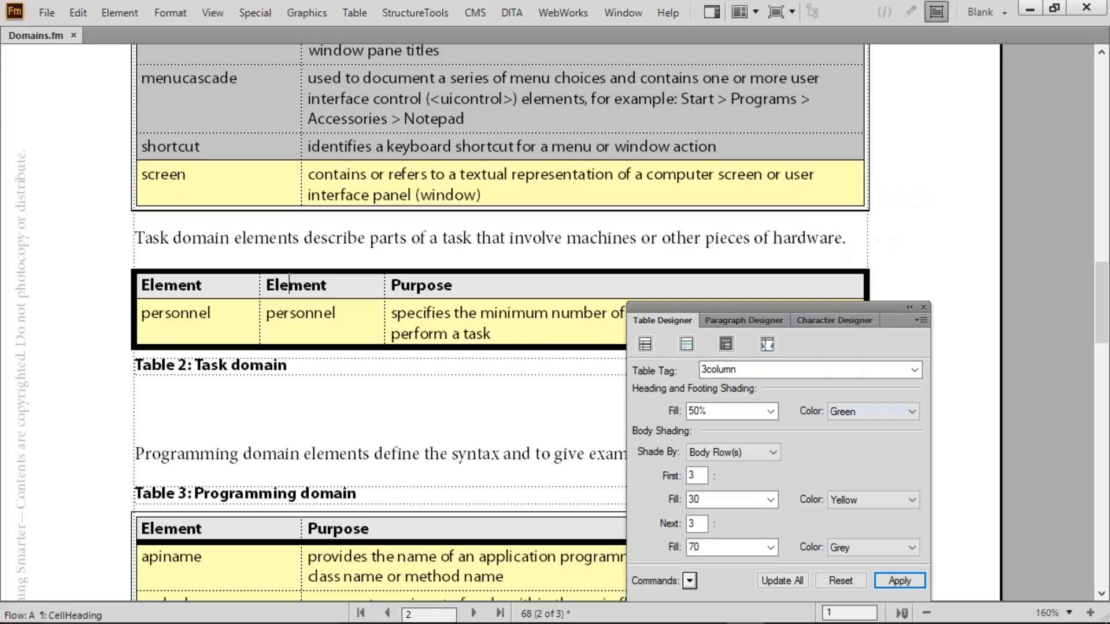
Step: Set the shading of the first 3 body rows to a 100% Pale Green fill
double_click(695, 475)
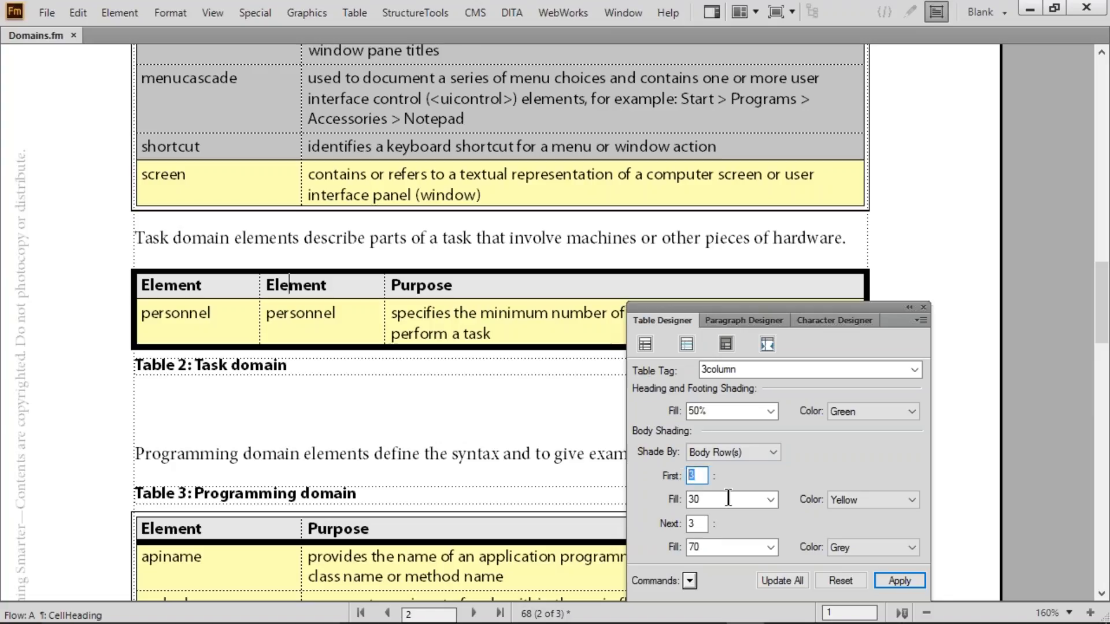
click(770, 498)
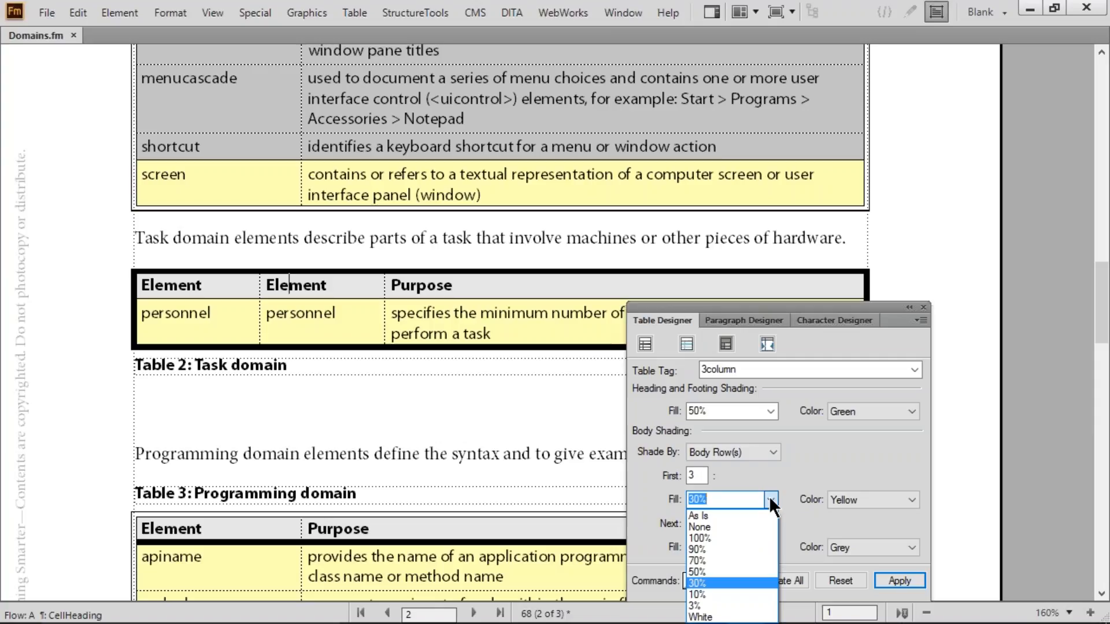
click(735, 538)
click(891, 495)
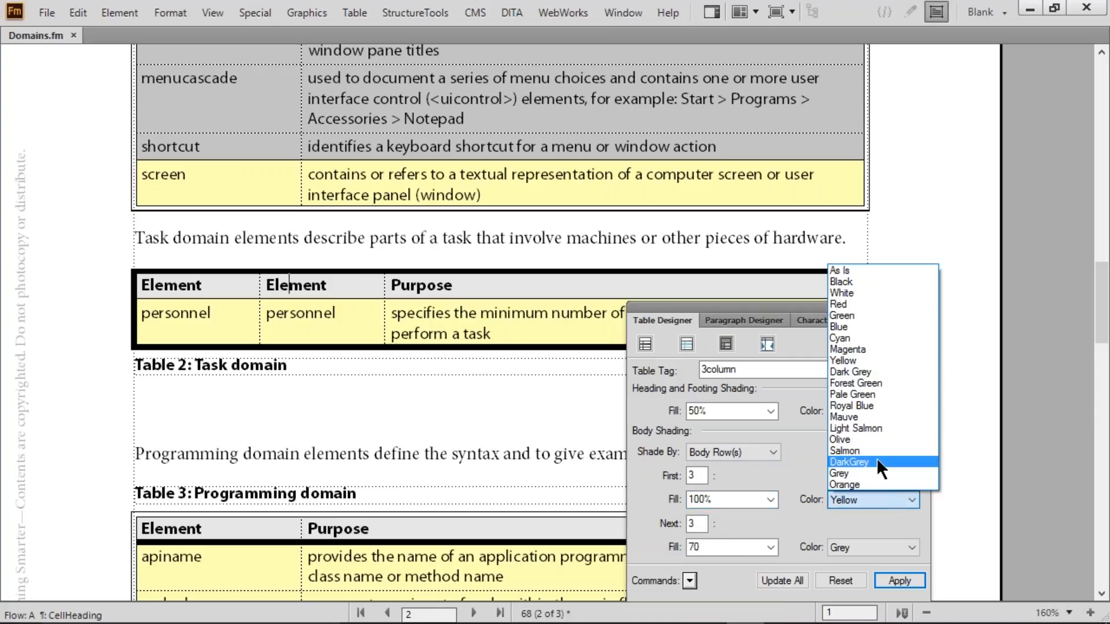
click(885, 394)
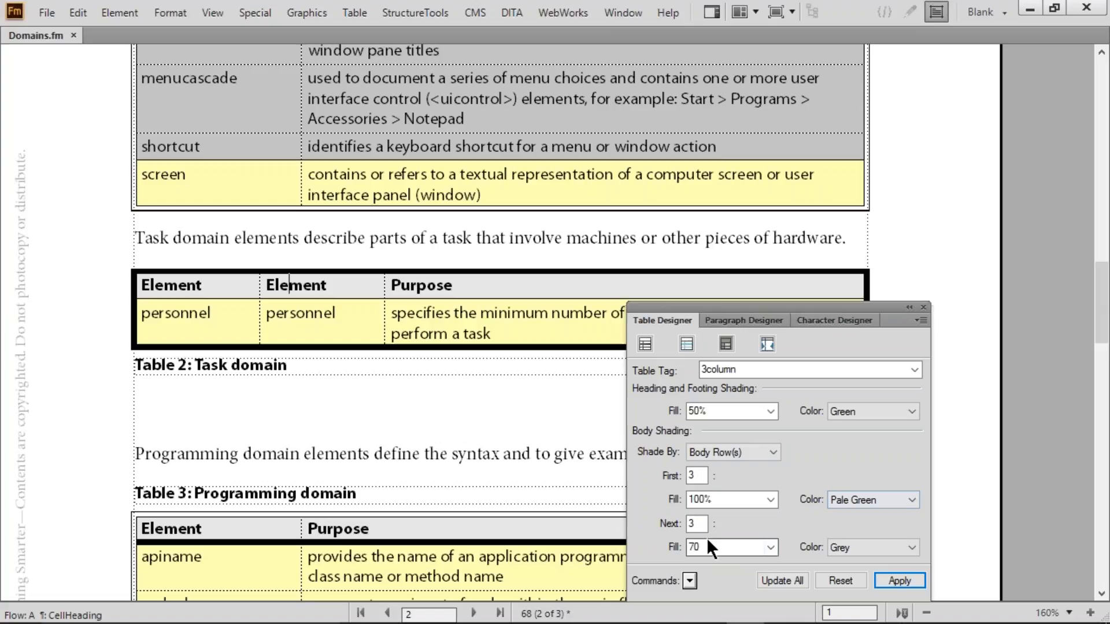
Step: Set the shading of the next 3 body rows to 100% Pale Green and update all 3column tables
drag(699, 524, 683, 525)
click(771, 547)
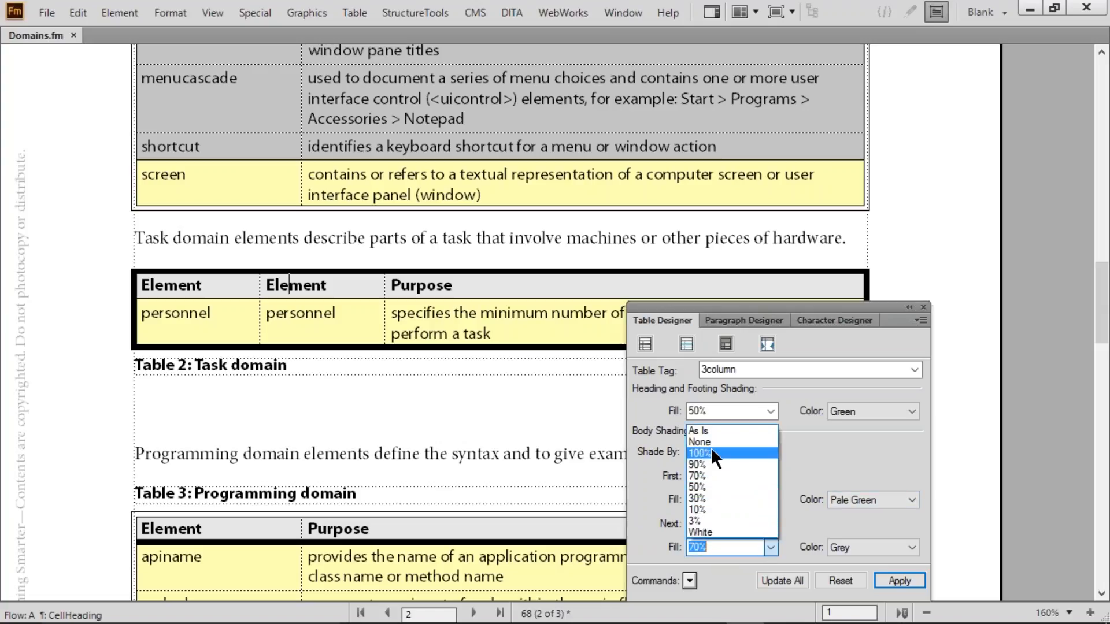
click(711, 452)
click(874, 539)
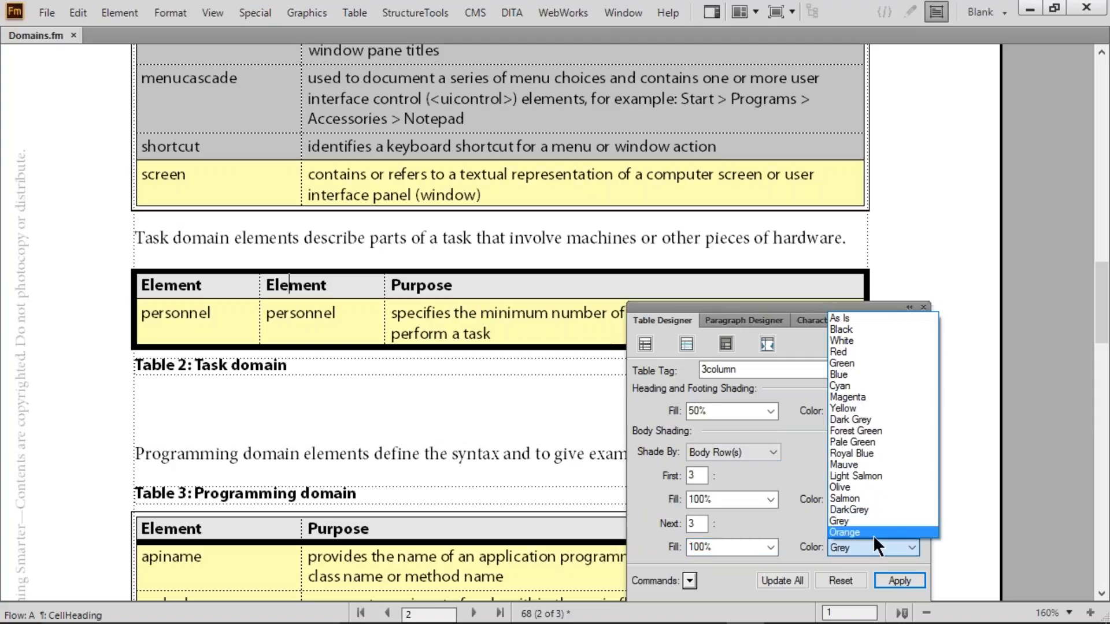
click(866, 440)
click(775, 580)
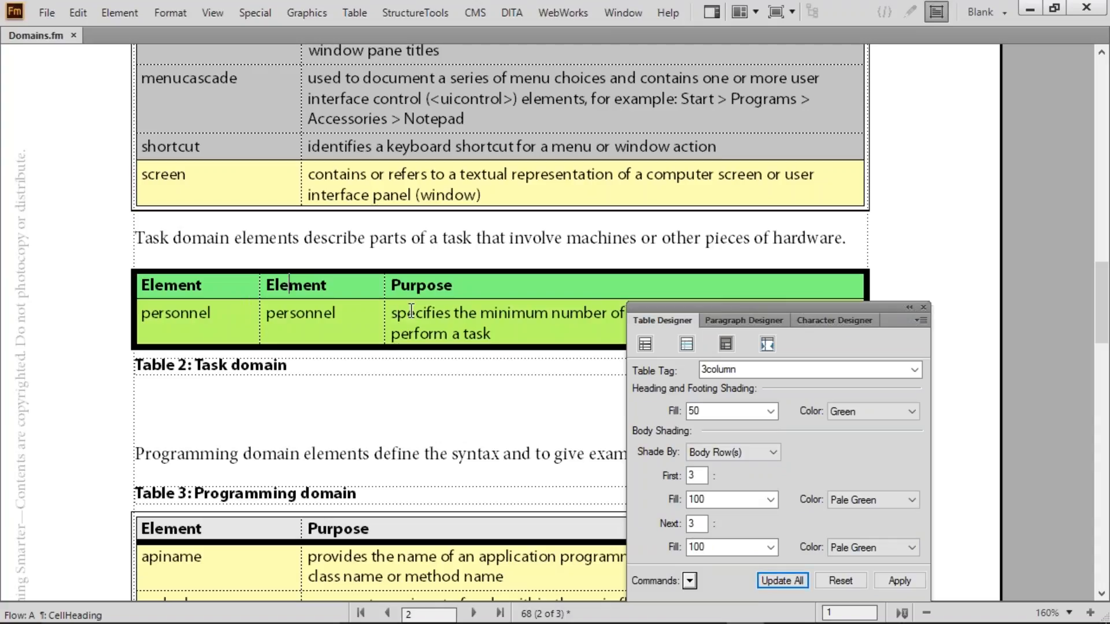
Step: Add six empty body rows below the personnel row in Table 2
click(356, 322)
key(ctrl+Return)
key(ctrl+Return)
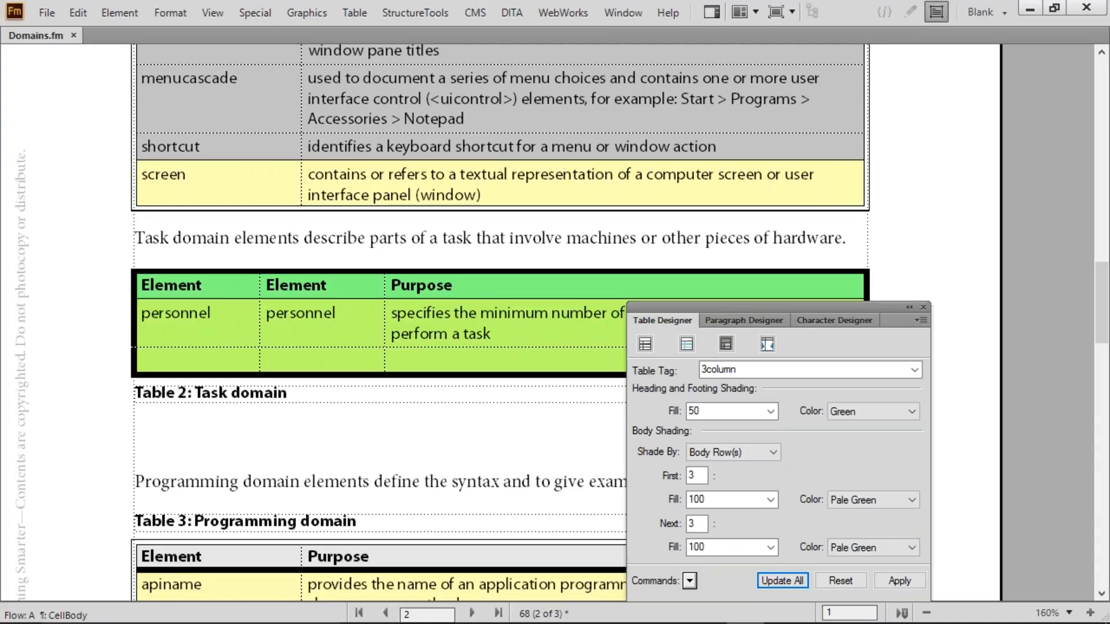
key(ctrl+Return)
key(ctrl+Return)
key(ctrl+Return)
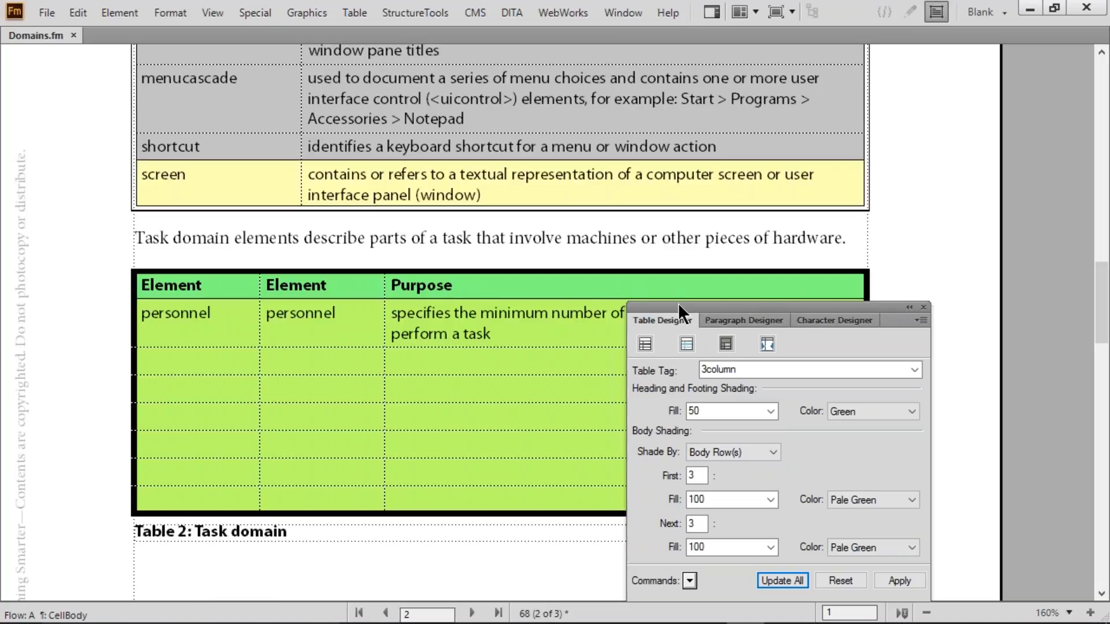
Step: Move the Table Designer off the lower rows and remove the last four empty rows from Table 2
drag(678, 304, 702, 182)
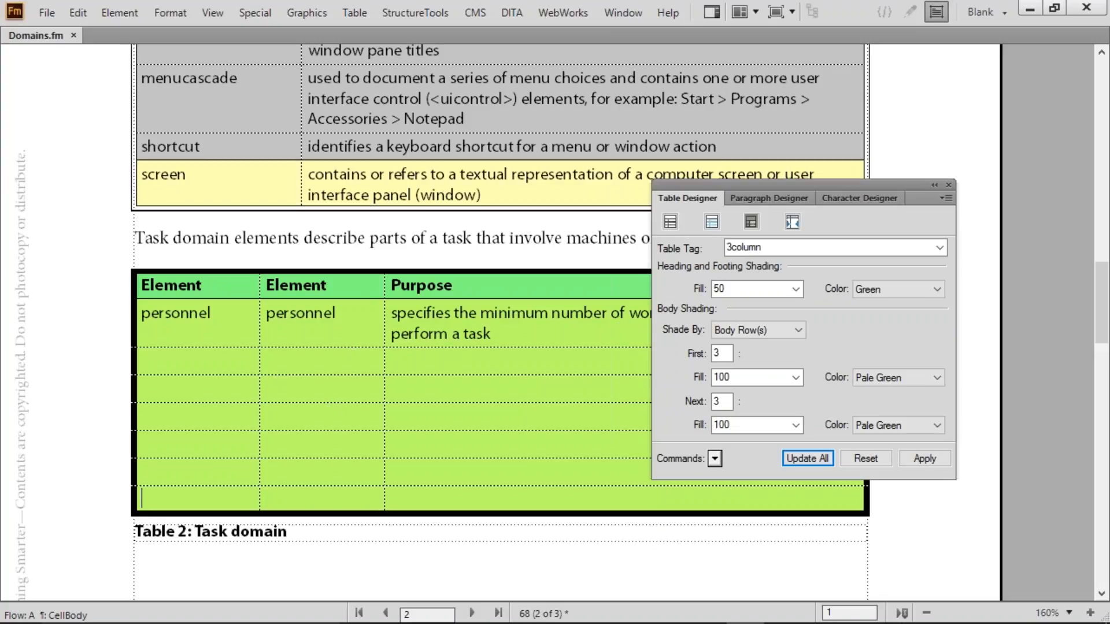
drag(255, 416, 470, 494)
key(Delete)
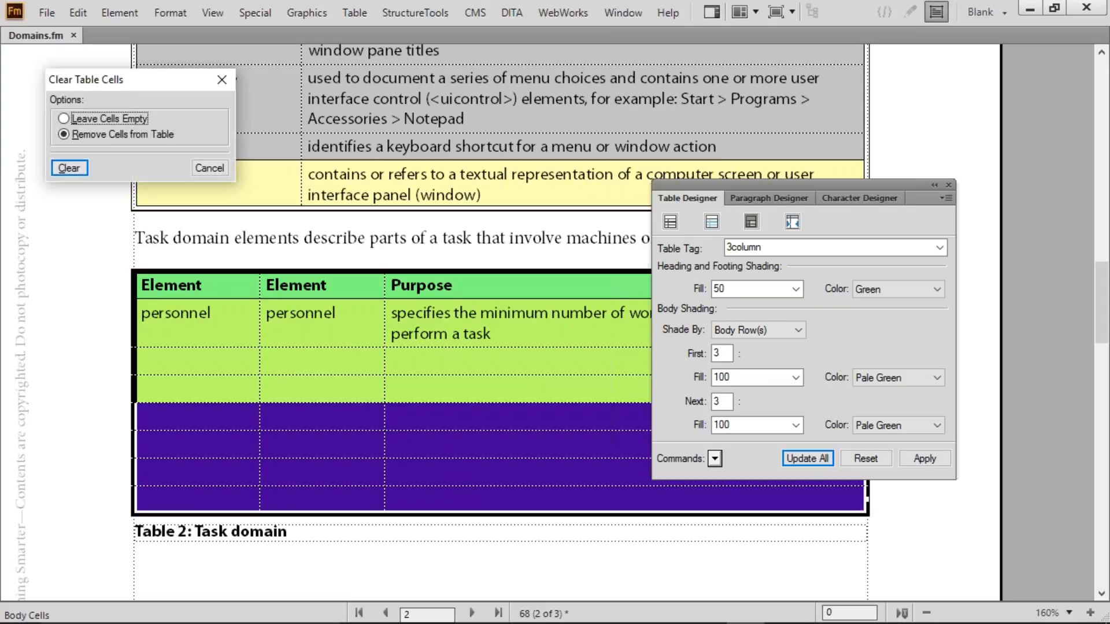
key(Return)
Step: Add two empty body rows at the end of Table 2
click(447, 394)
key(ctrl+Return)
key(ctrl+Return)
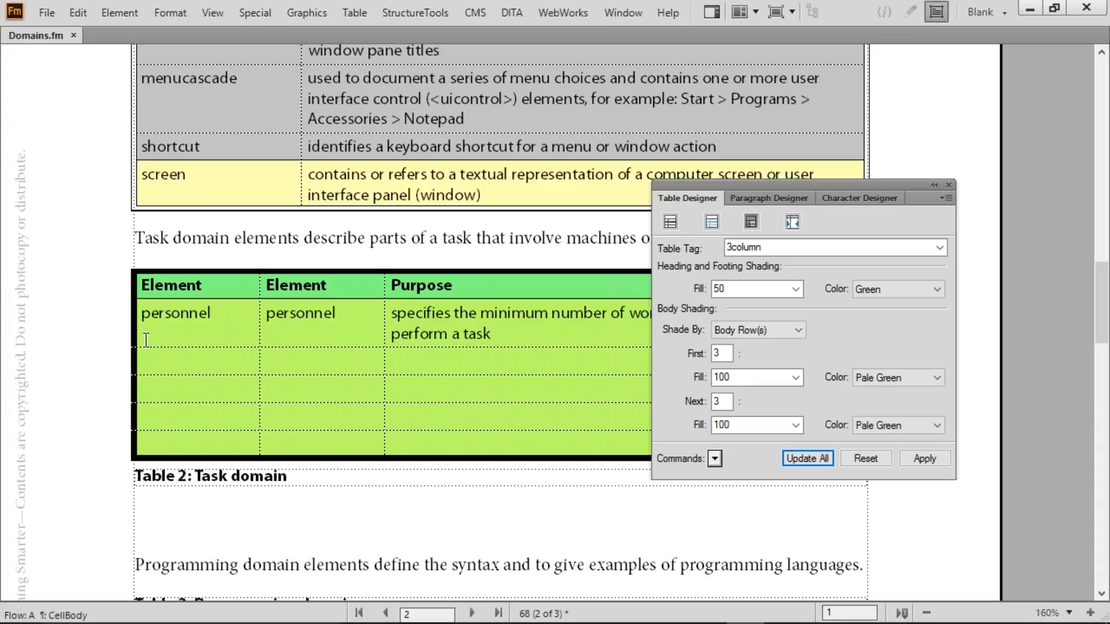
Step: Select the heading row, the body rows and each of the three columns of Table 2 in turn to examine its structure
drag(185, 277, 422, 297)
drag(213, 325, 462, 443)
drag(239, 292, 240, 401)
drag(321, 284, 300, 377)
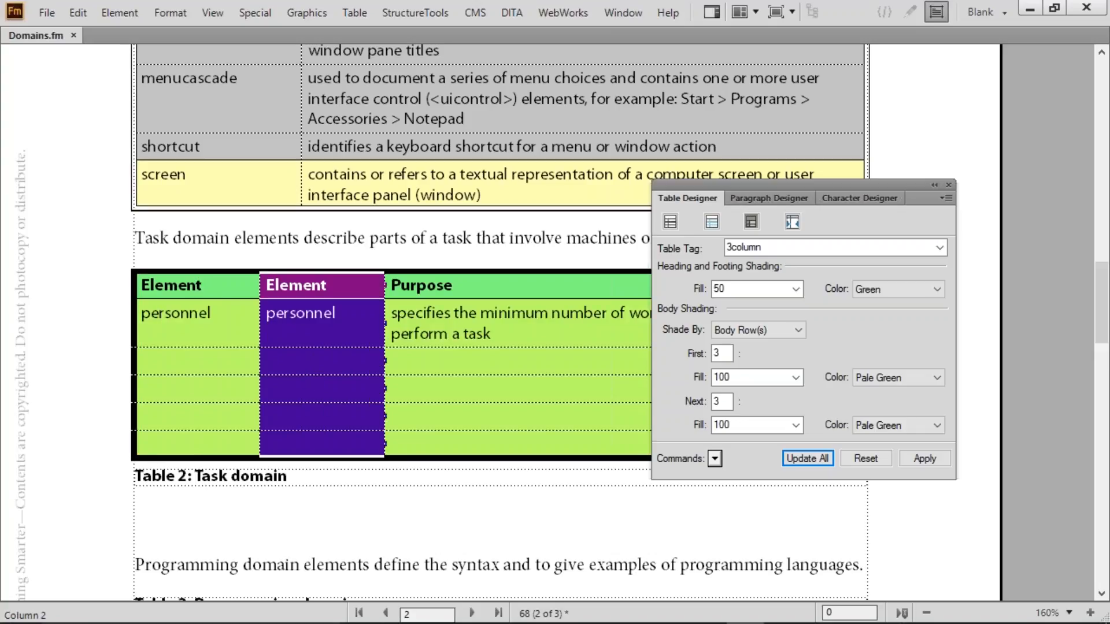
drag(435, 285, 435, 344)
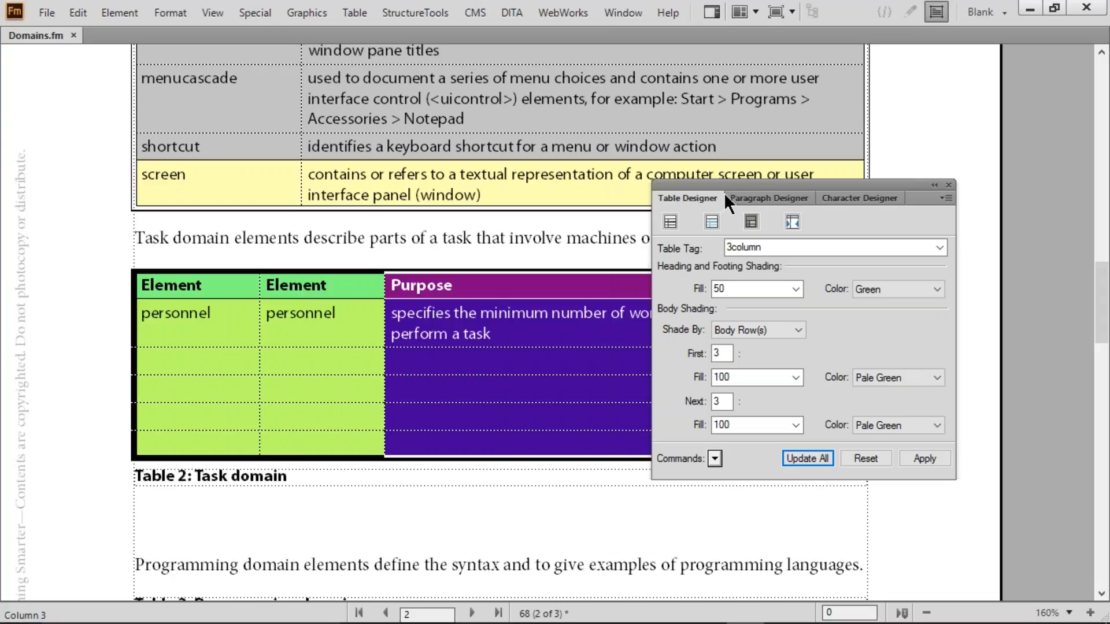
Step: Move the Table Designer clear of Table 2's upper rows and update all 3column tables with the current properties
drag(734, 185, 756, 326)
click(282, 340)
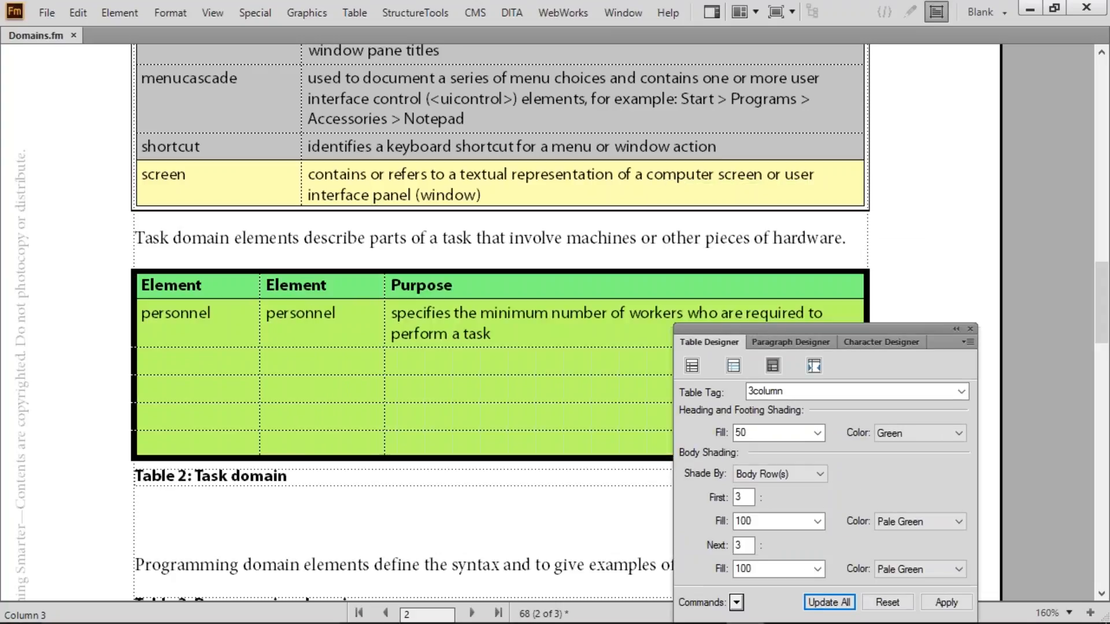
click(820, 604)
Step: Open Insert Table at the end of the first body paragraph and examine the 3column format's default column and row counts
scroll(522, 410, up, 15)
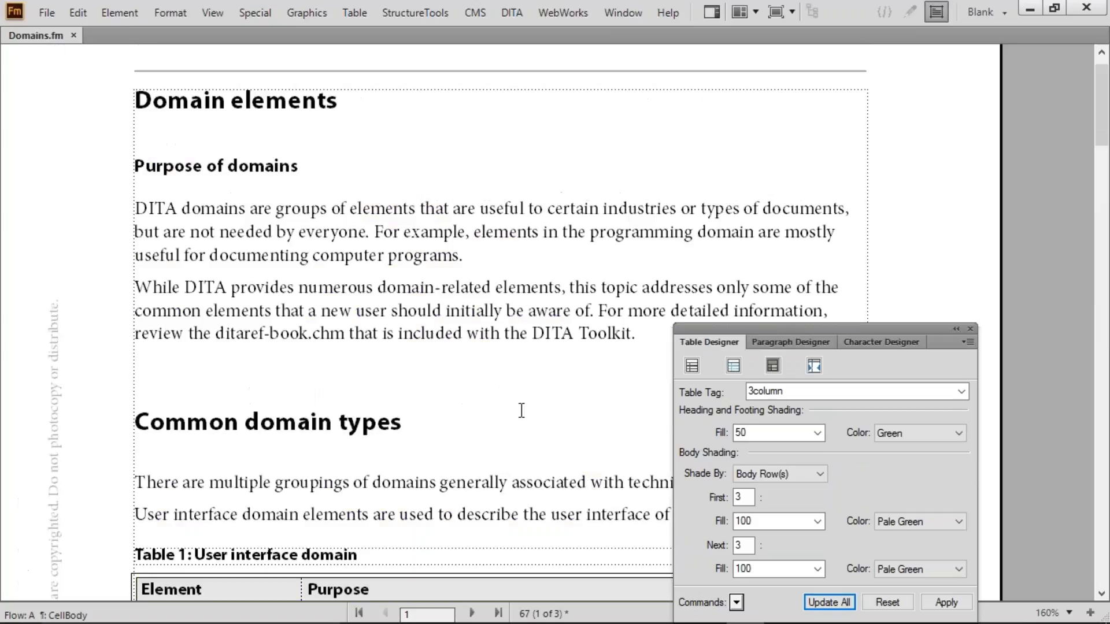
click(480, 260)
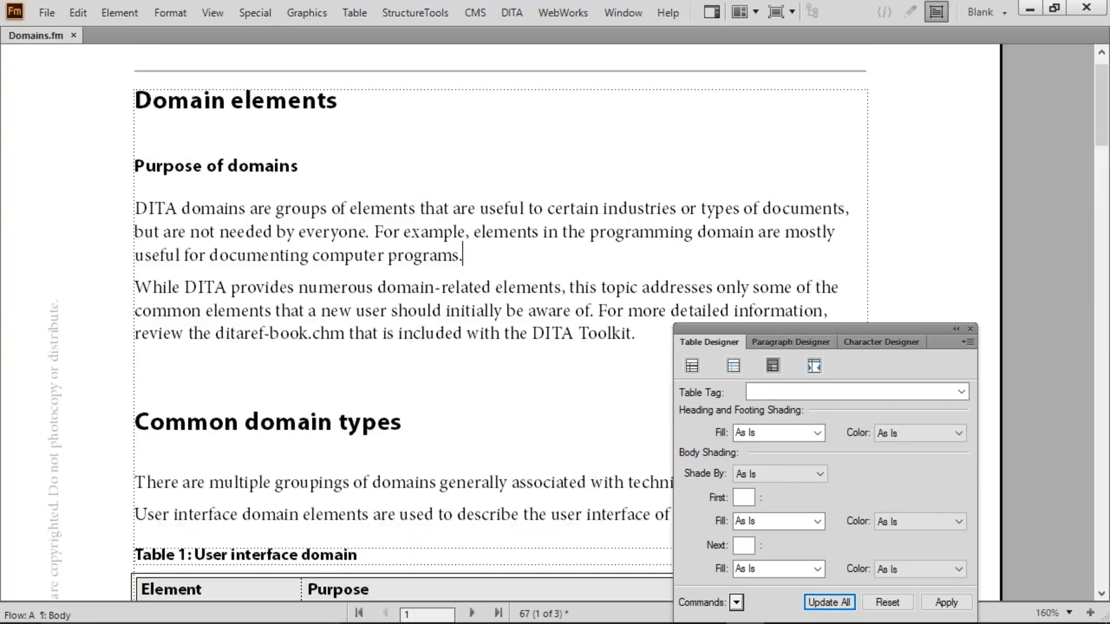
click(354, 13)
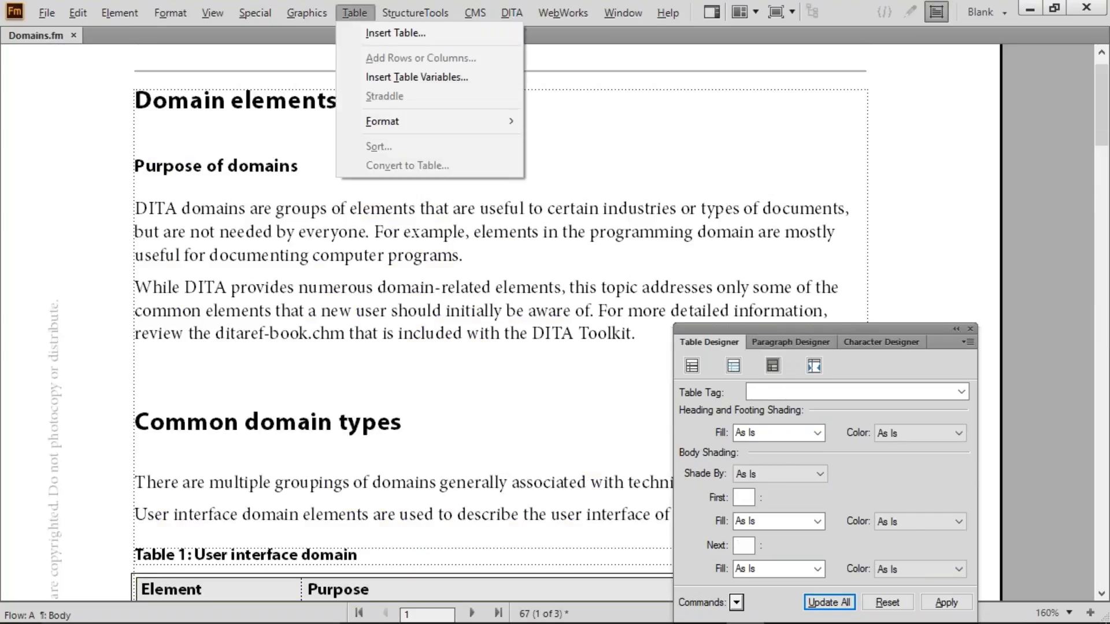
click(375, 35)
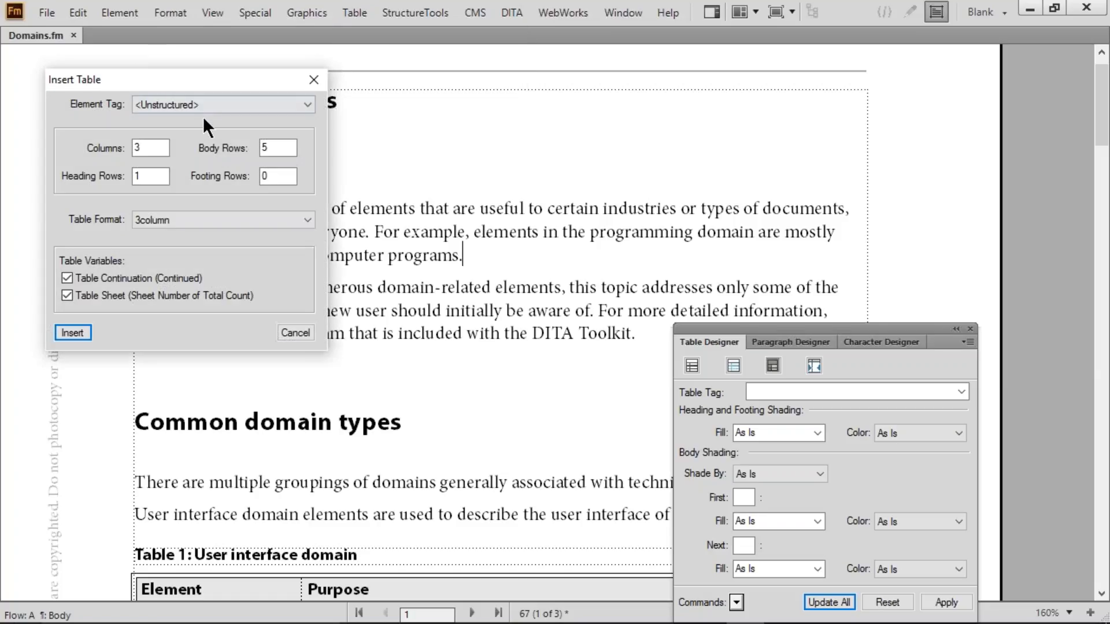
click(204, 219)
double_click(152, 148)
double_click(276, 149)
double_click(145, 177)
double_click(269, 176)
click(221, 220)
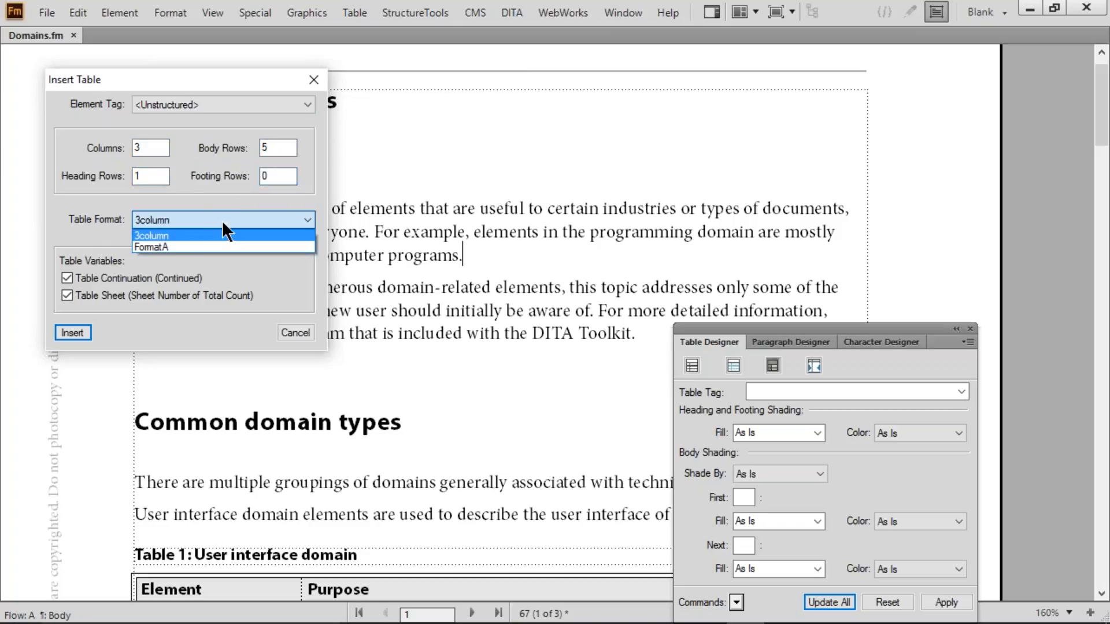
Step: Choose the FormatA table format, examine its default column, body, heading and footing row counts, and close Insert Table without inserting
click(196, 245)
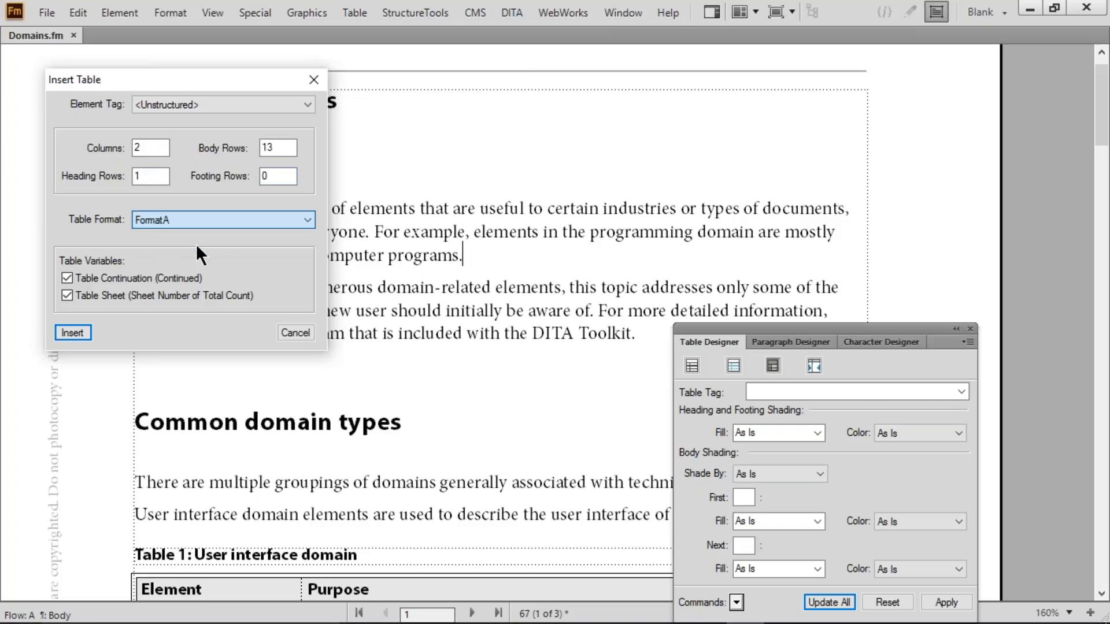
drag(145, 149, 131, 149)
drag(278, 145, 238, 144)
double_click(159, 179)
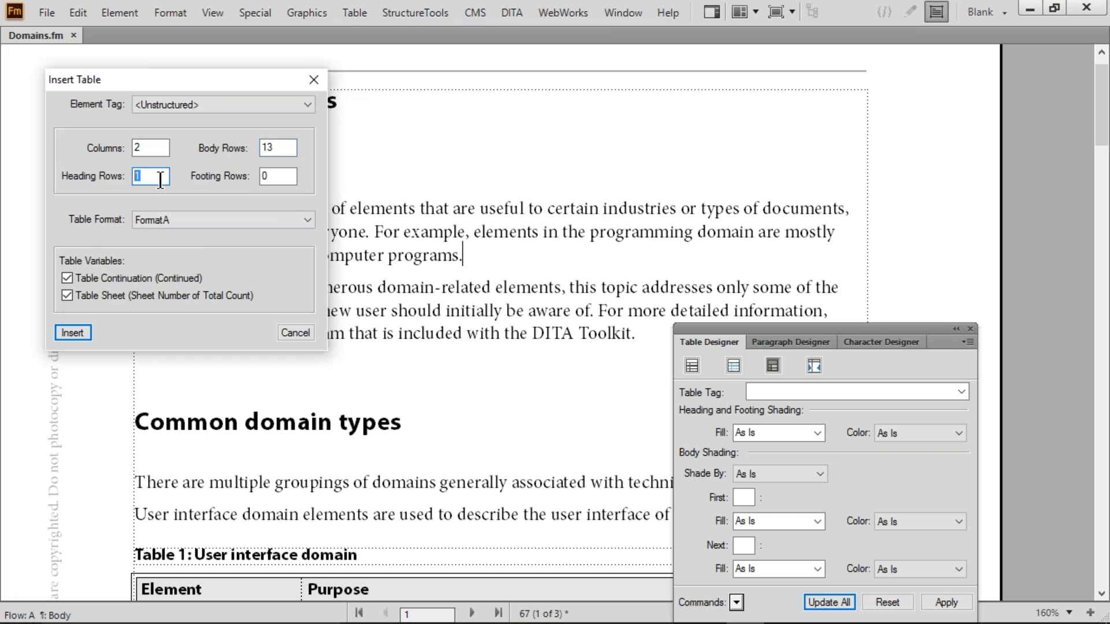
drag(275, 180, 241, 183)
click(311, 79)
Step: Place the cursor in a body cell of Table 1 and update all FormatA tables with its properties
scroll(254, 102, down, 10)
drag(254, 102, 445, 364)
click(441, 364)
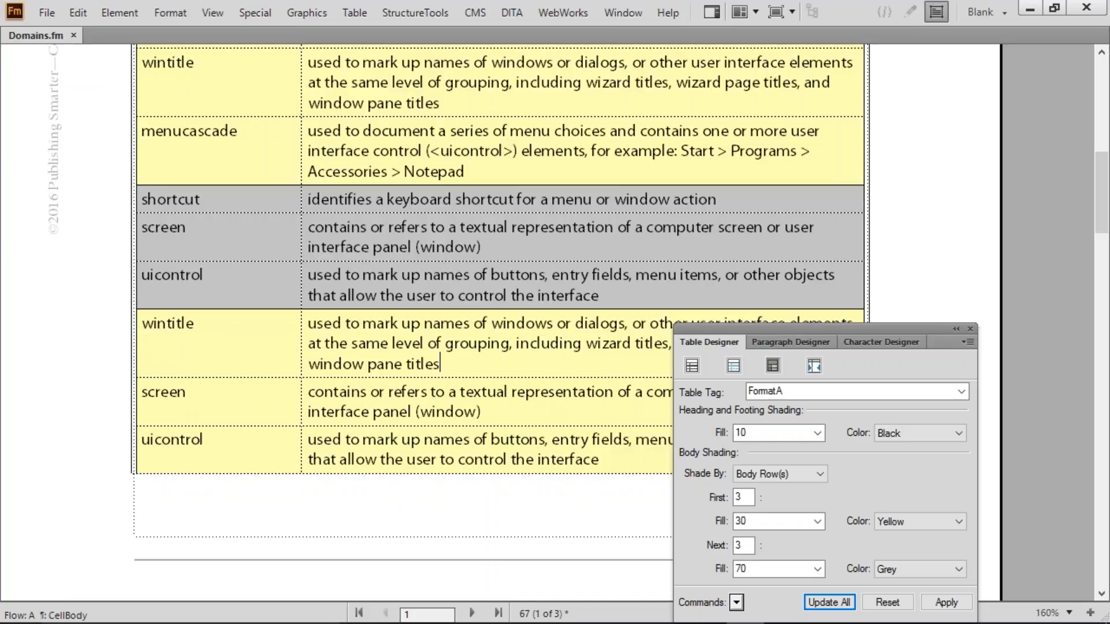
click(842, 603)
Step: Select the heading row, the body rows and both columns of Table 3 in turn to examine its structure
scroll(593, 307, down, 10)
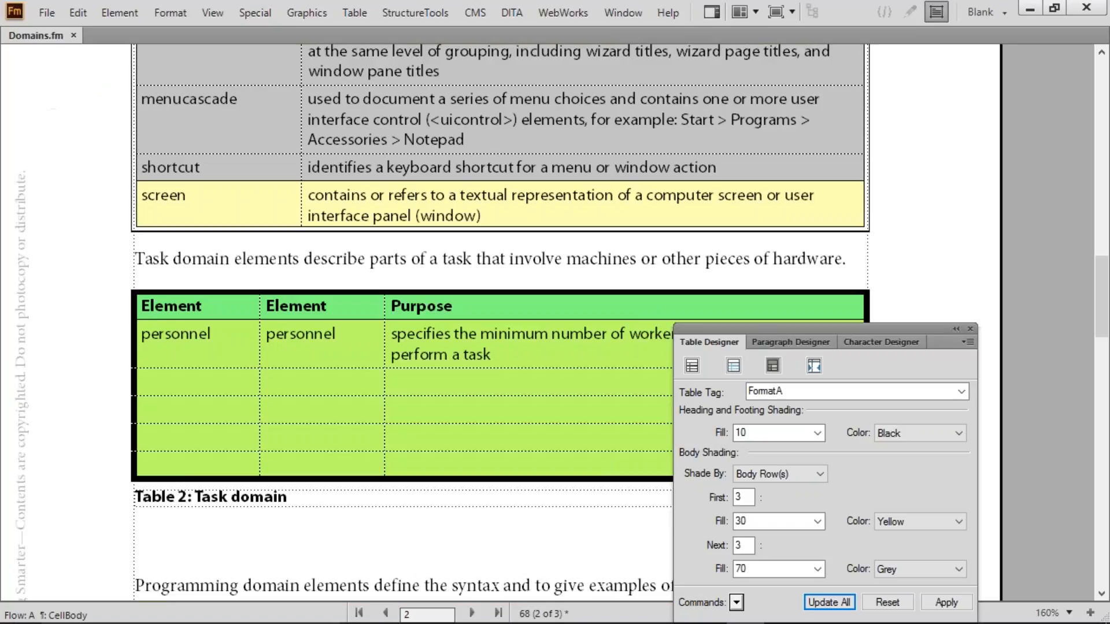
scroll(582, 305, down, 1)
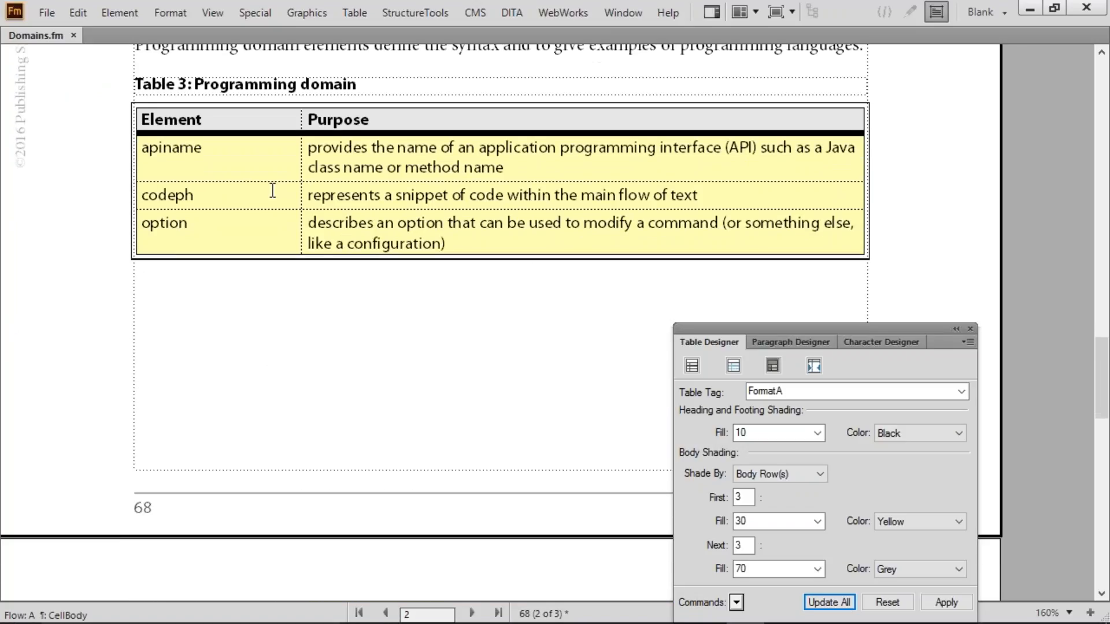
drag(291, 118, 333, 125)
drag(258, 164, 372, 218)
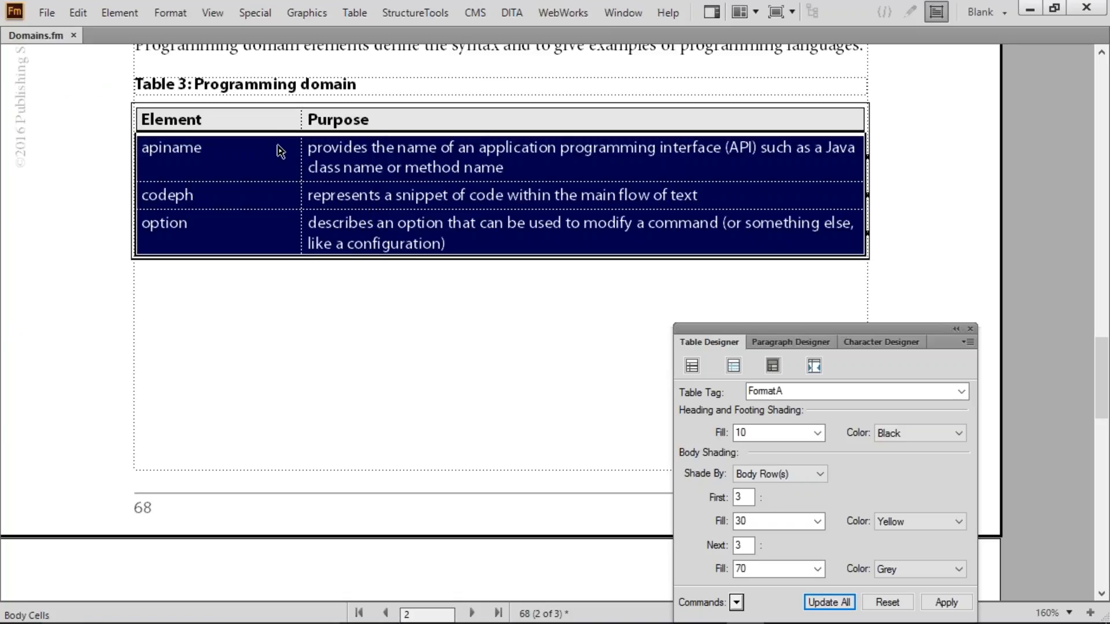
drag(275, 125, 275, 169)
drag(344, 127, 344, 167)
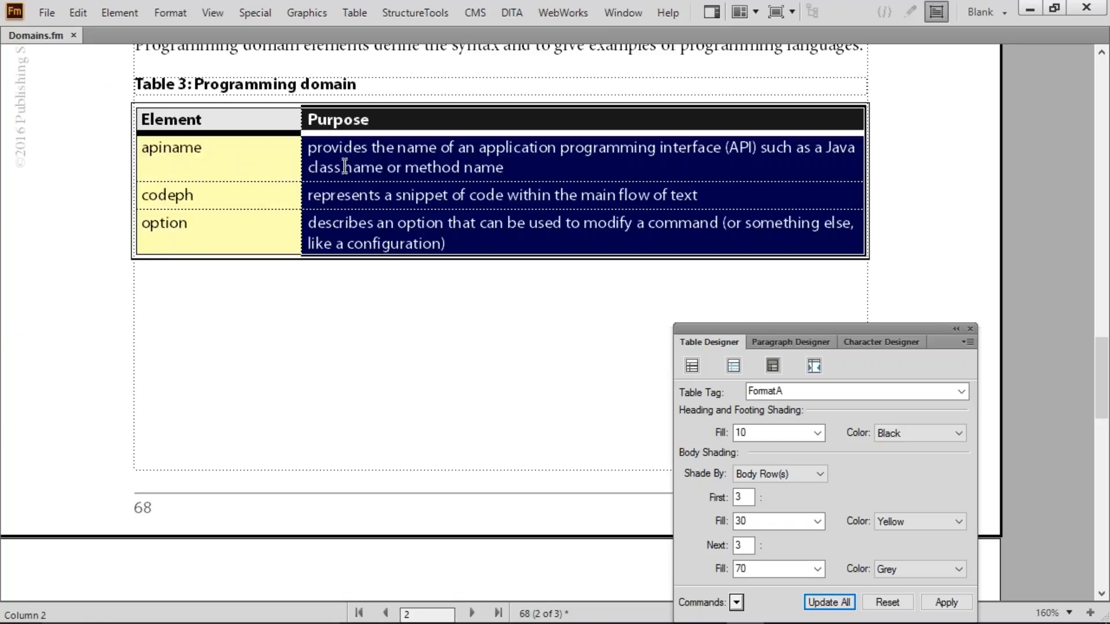
click(345, 167)
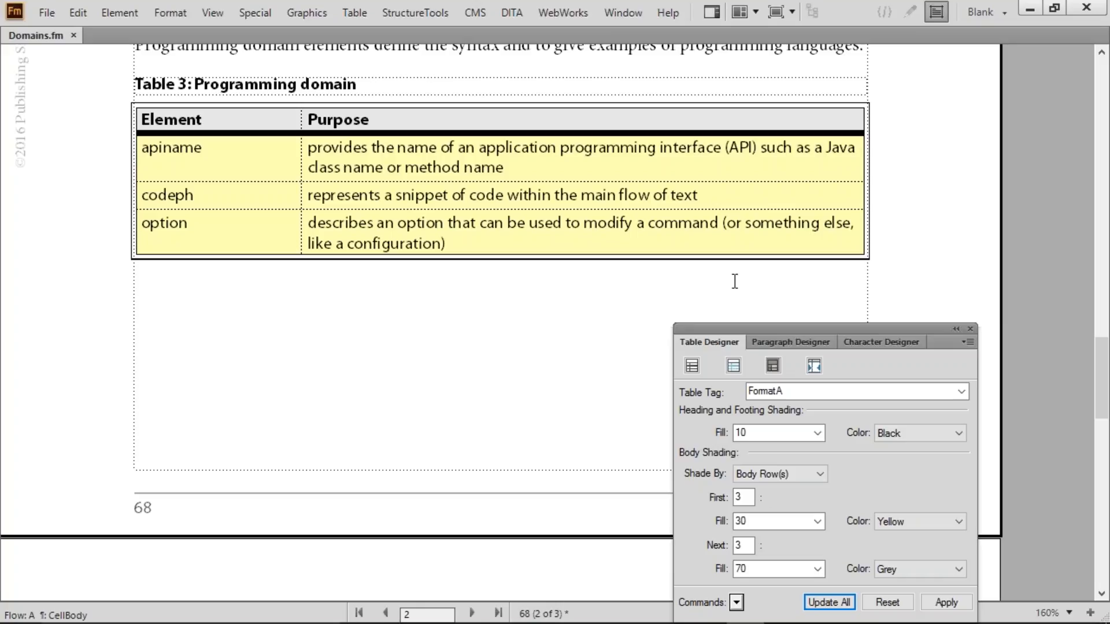
Step: Update all FormatA tables with the properties and structure of Table 3
click(820, 605)
drag(284, 201, 365, 194)
click(376, 195)
click(828, 602)
Step: Reopen the Insert Table dialog with the cursor at the end of the first body paragraph under Purpose of domains
scroll(511, 298, up, 15)
scroll(511, 299, up, 10)
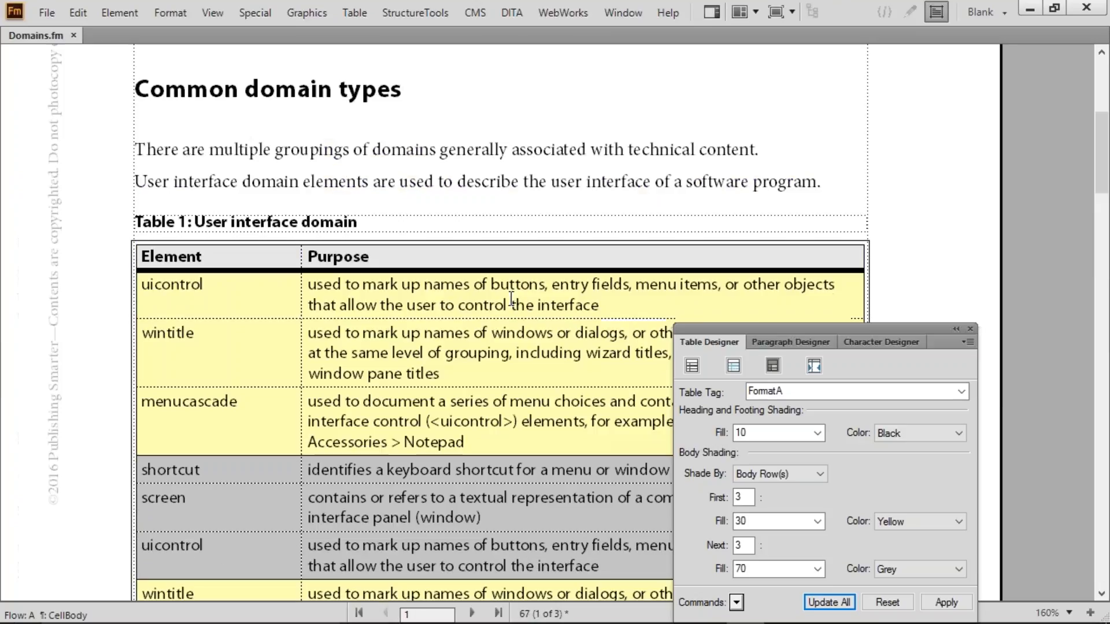
click(521, 165)
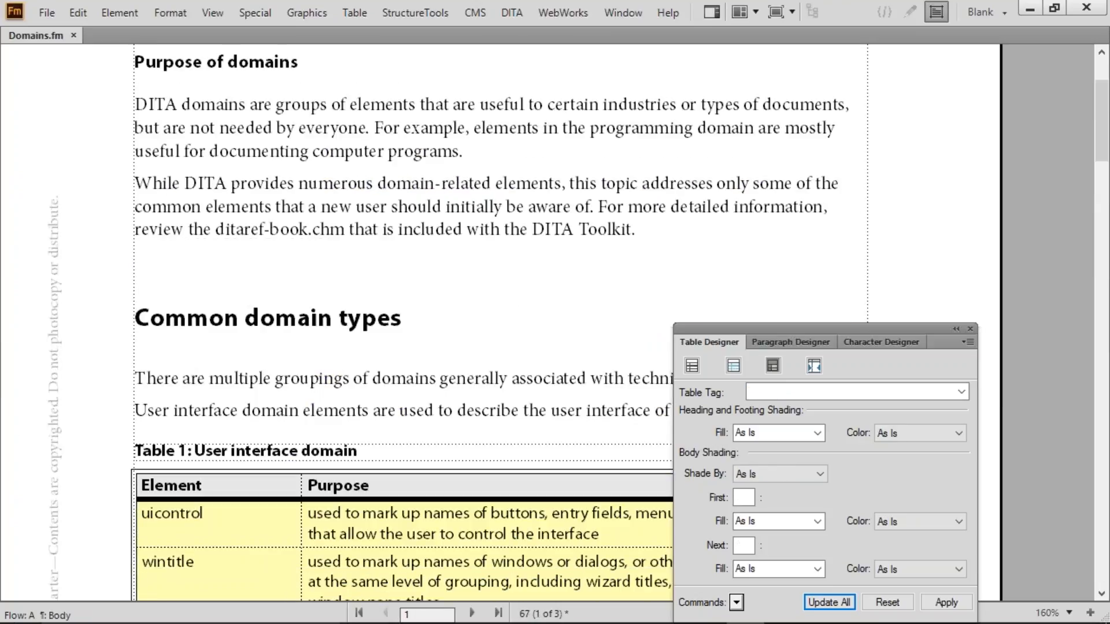
key(Escape)
key(t)
key(i)
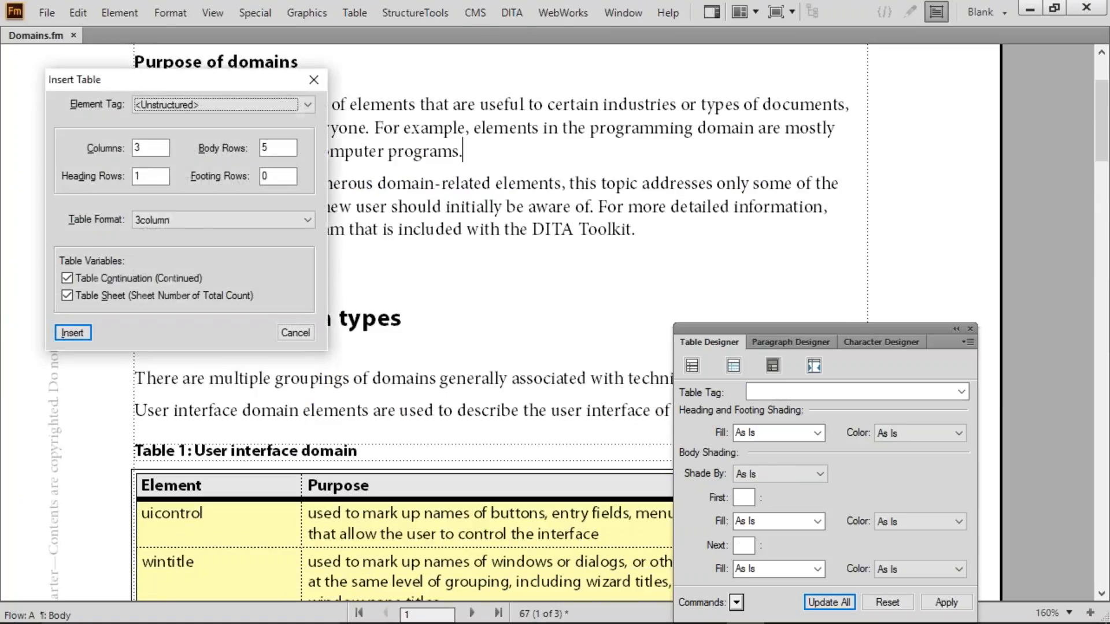
Step: Choose the FormatA table format, examine the column and row counts offered for it, and cancel the insertion
click(277, 218)
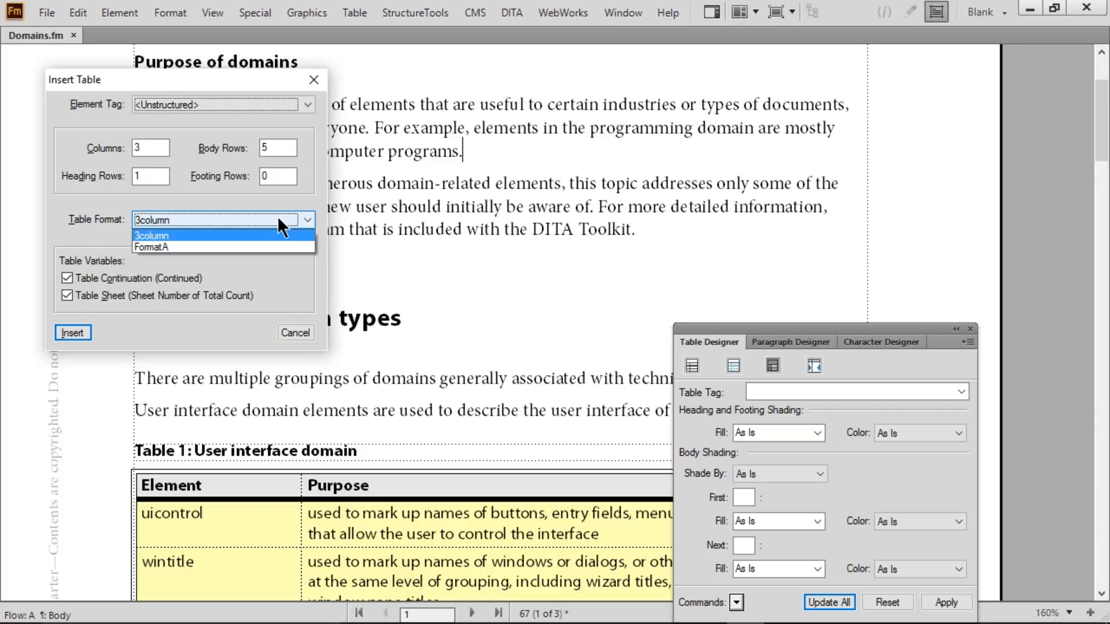
click(231, 246)
double_click(143, 148)
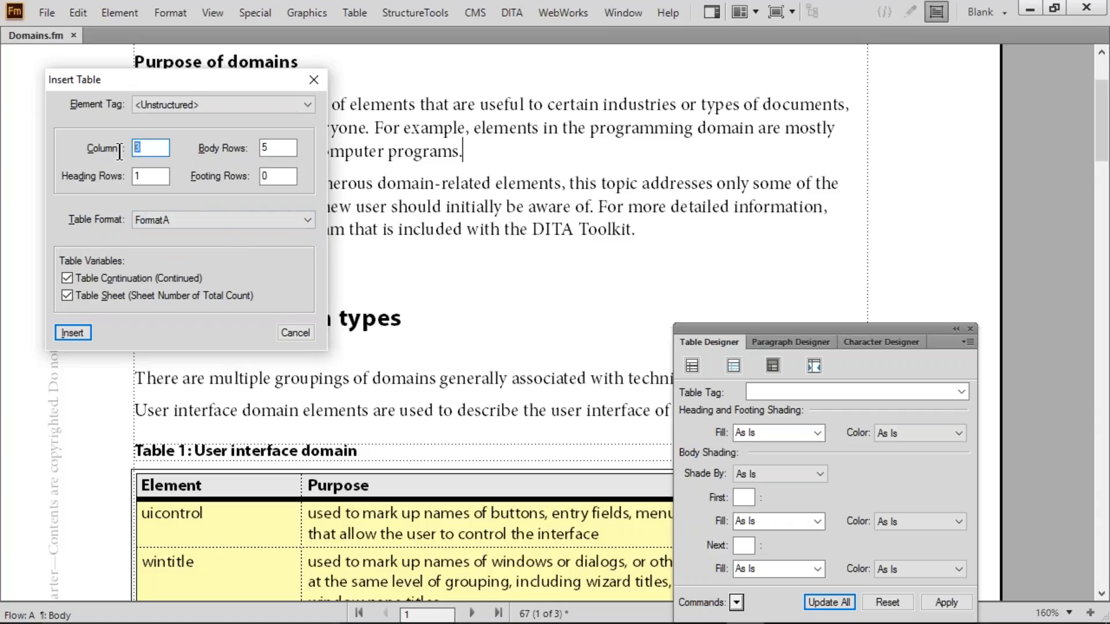
double_click(266, 149)
double_click(141, 176)
double_click(268, 176)
click(420, 234)
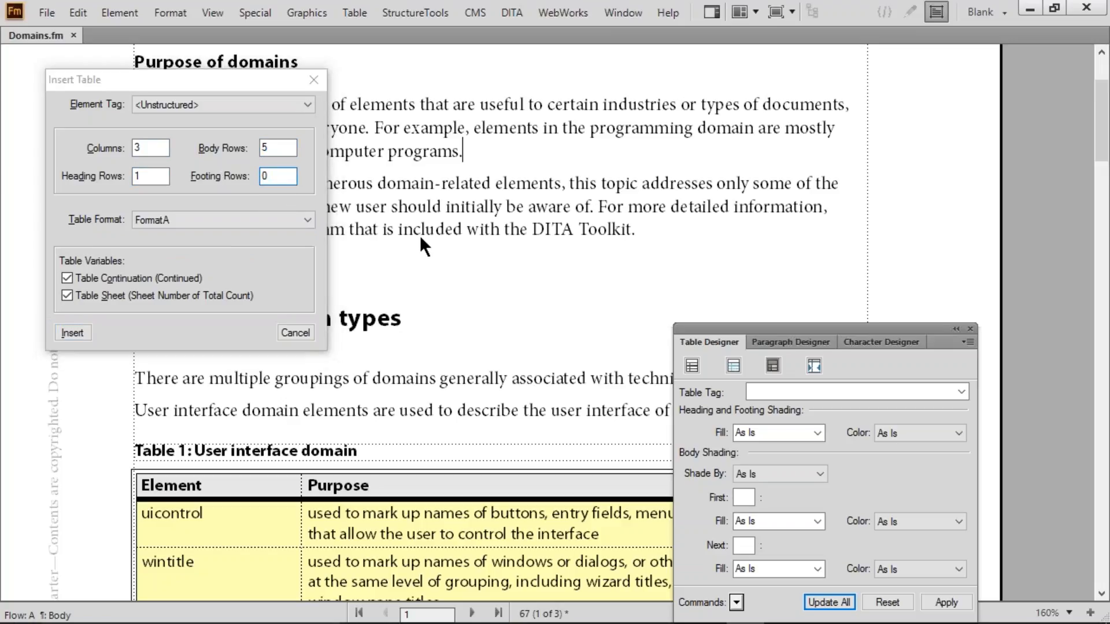
click(296, 333)
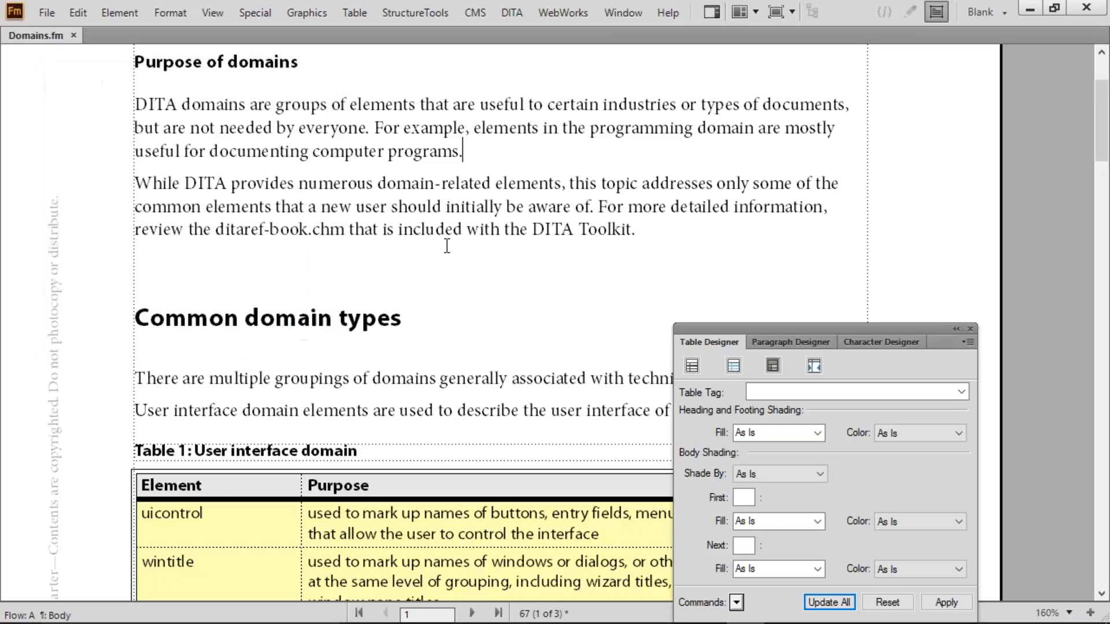
Step: Narrow the second column of Table 2 and widen its first column so the table fills the text width
scroll(440, 254, down, 15)
scroll(447, 245, down, 3)
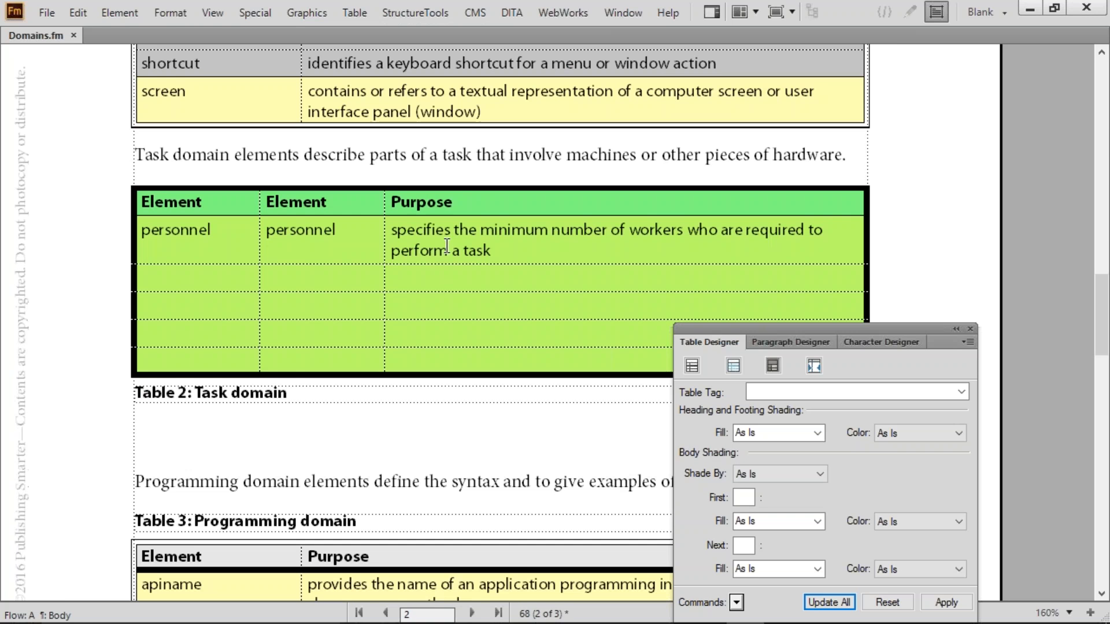
click(211, 313)
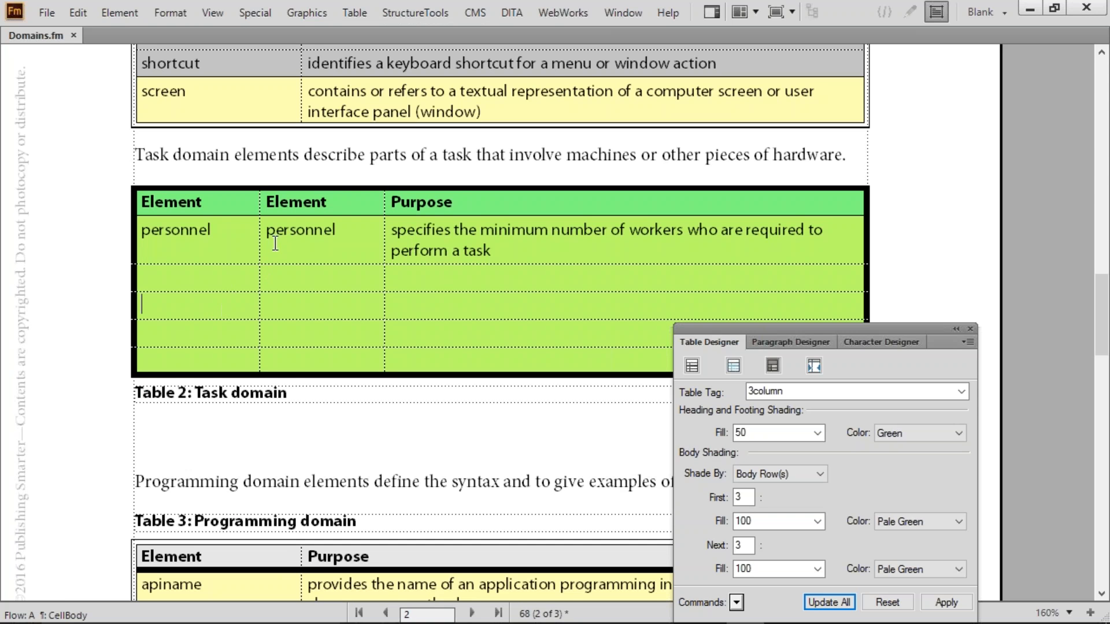
drag(335, 203, 343, 241)
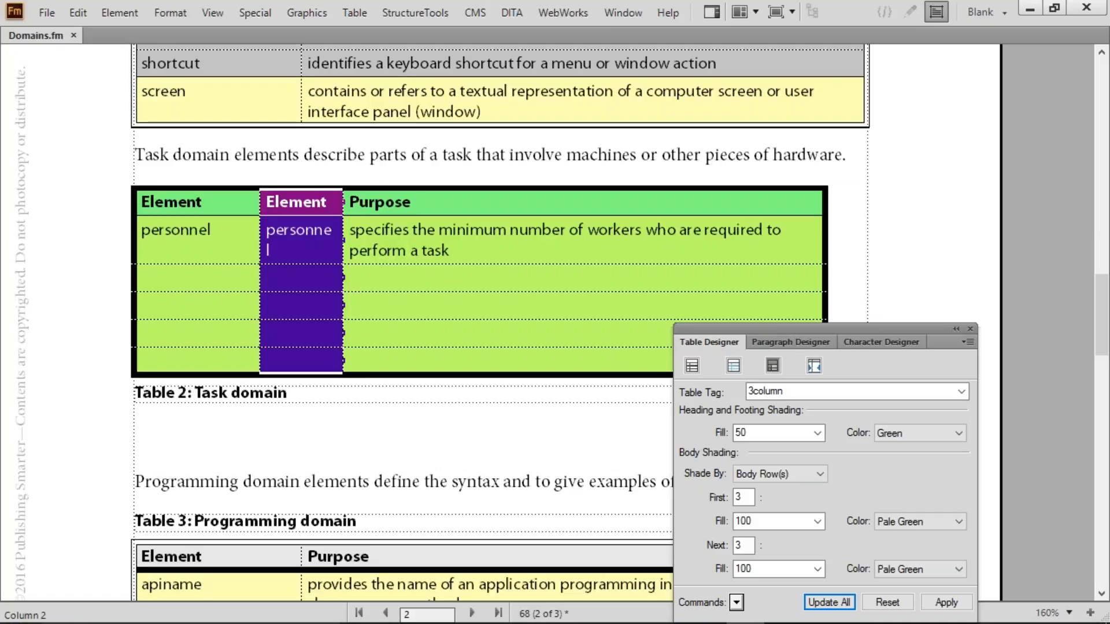
drag(259, 238, 304, 242)
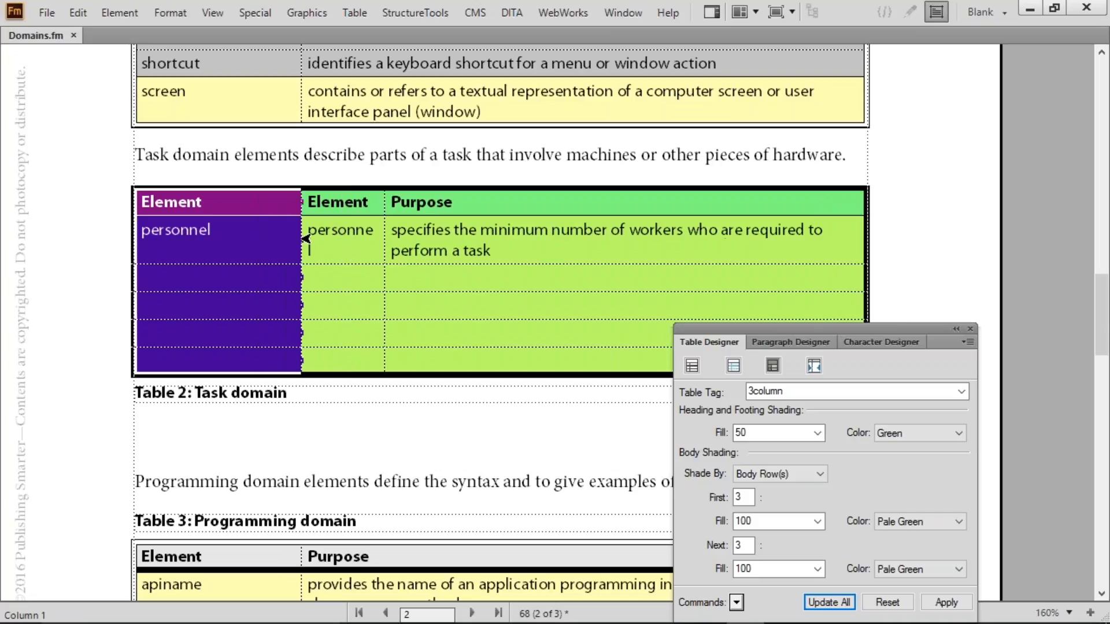
Step: Clear the contents of every cell in Table 2, leaving the cells empty in the table
drag(249, 204, 429, 249)
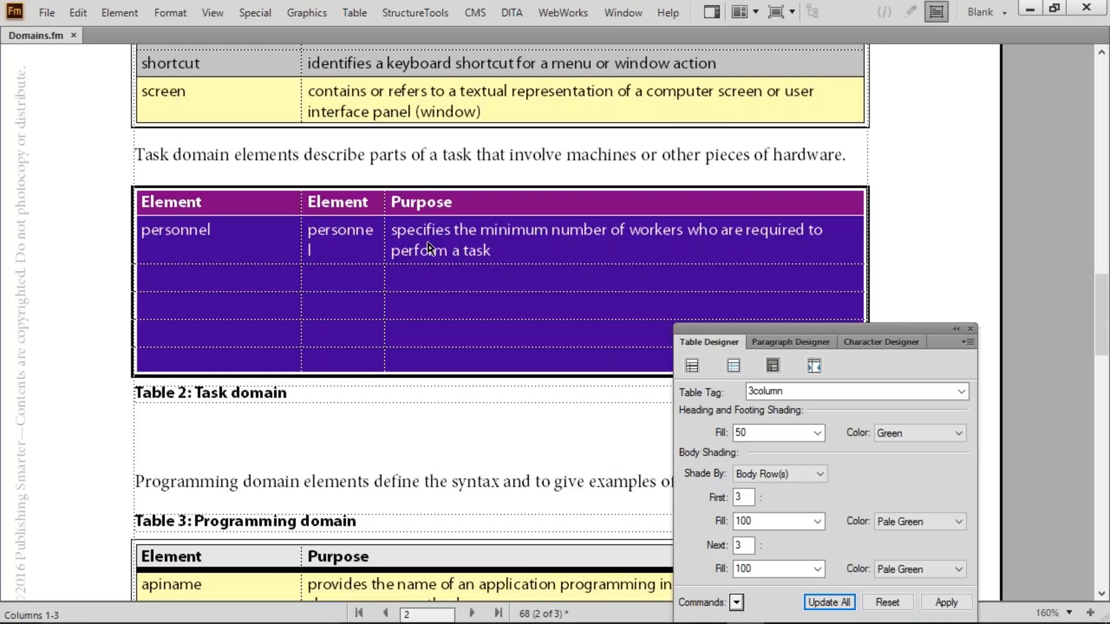
key(Delete)
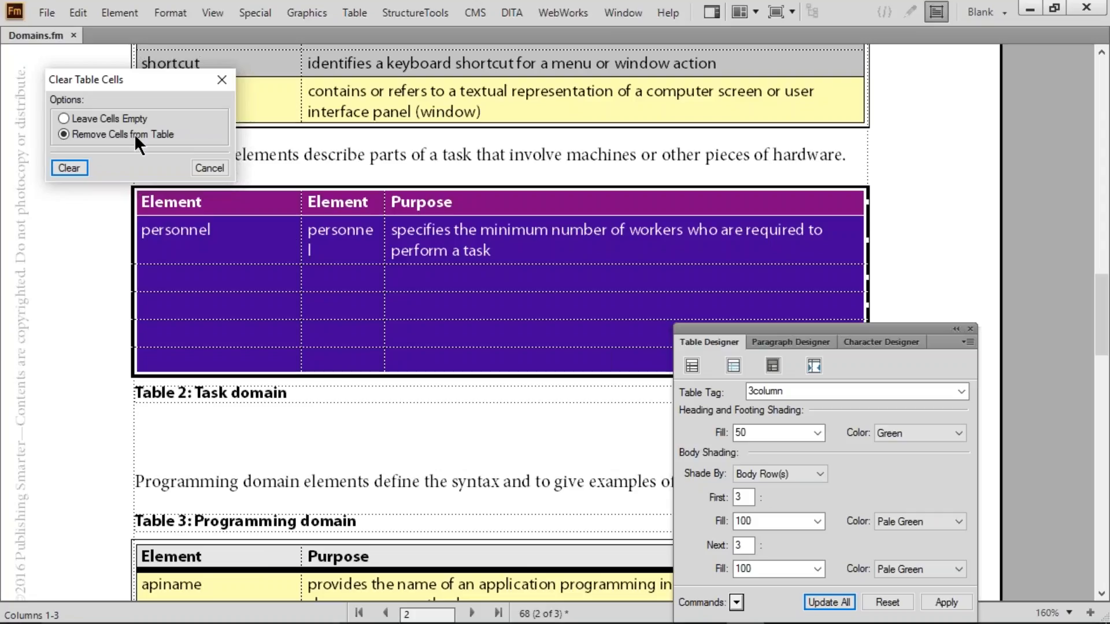
click(124, 123)
click(69, 167)
click(391, 229)
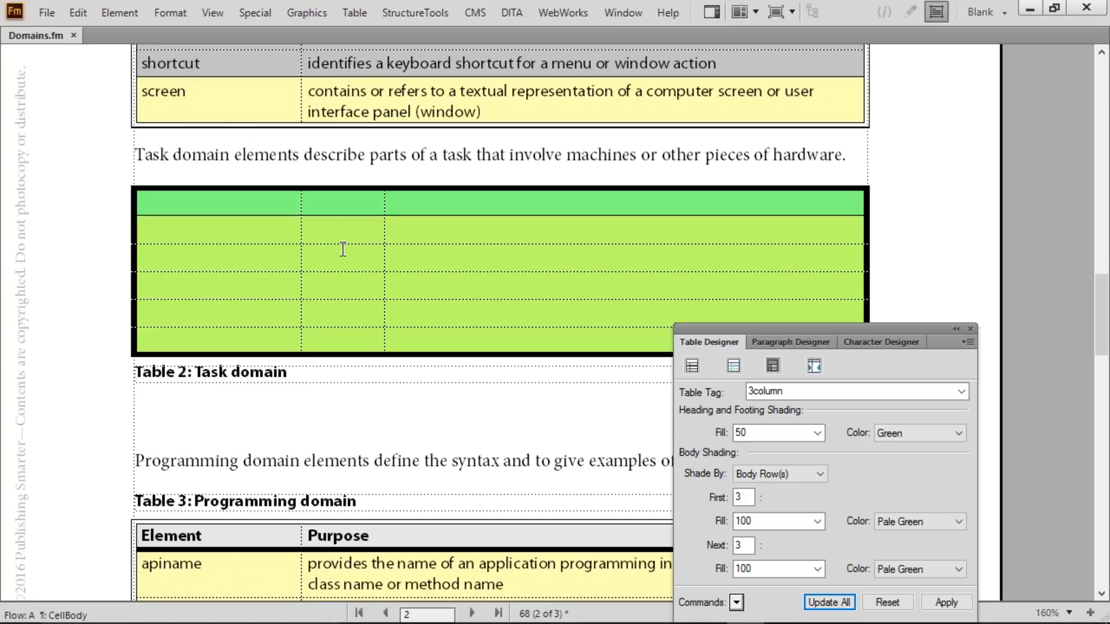
Step: Select columns of the emptied Table 2 to examine their widths
drag(345, 200, 347, 280)
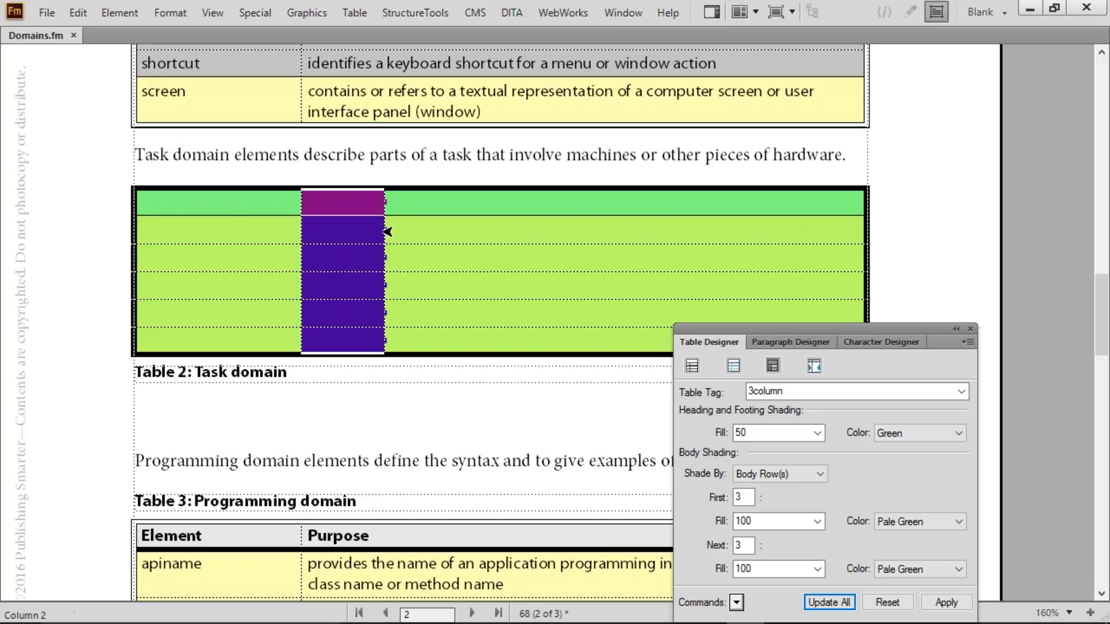
drag(241, 208, 307, 229)
click(308, 229)
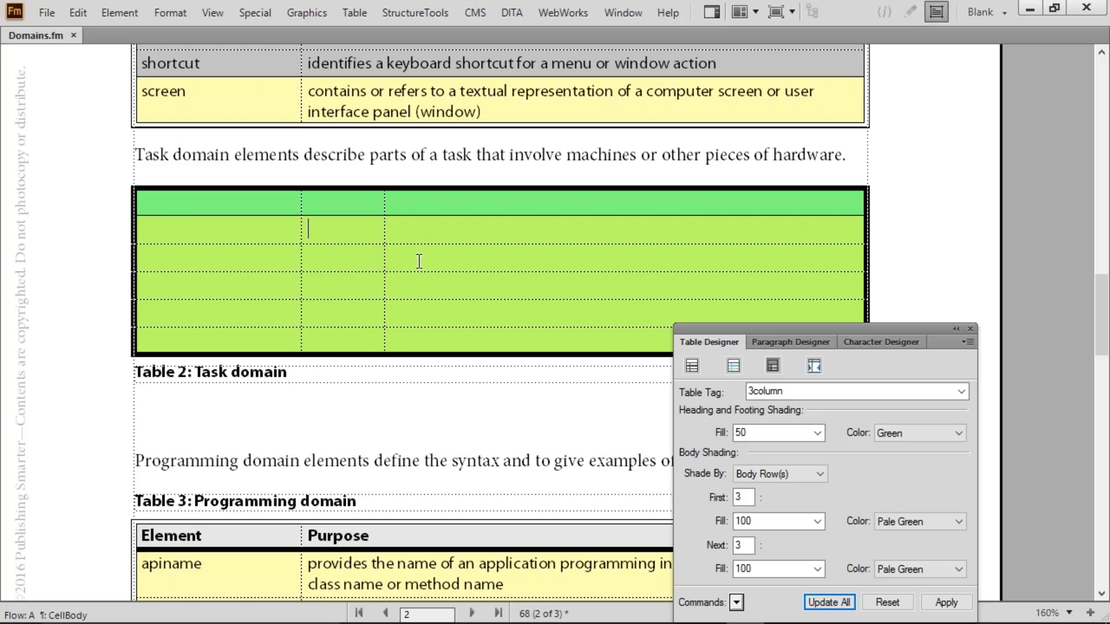
Step: Remove the last three empty body rows from Table 2
drag(278, 283, 433, 336)
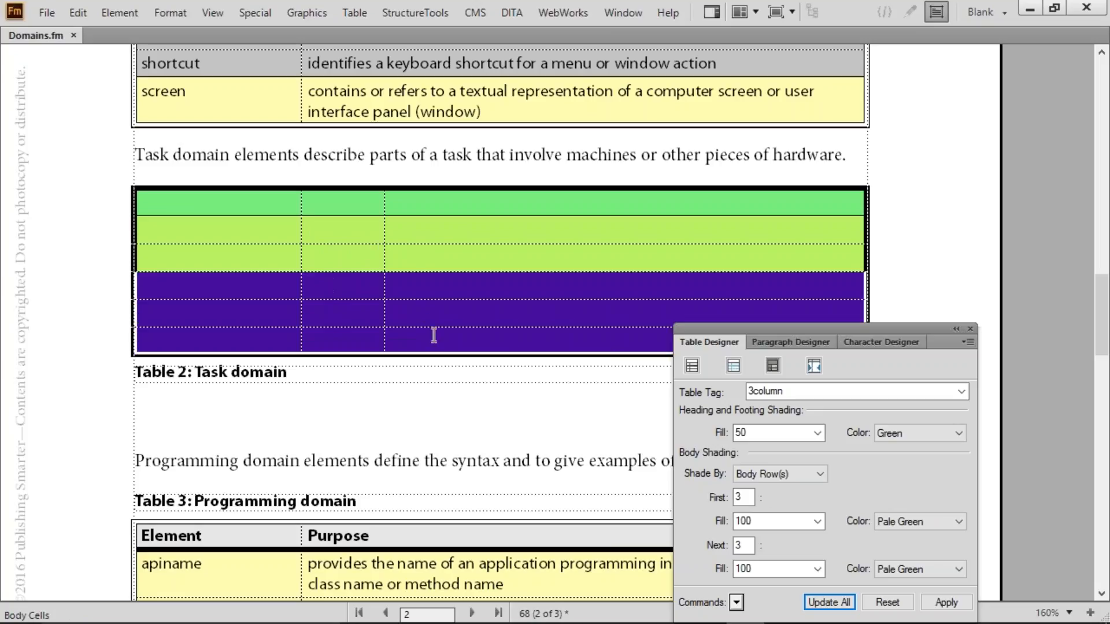
key(Delete)
key(Down)
key(Return)
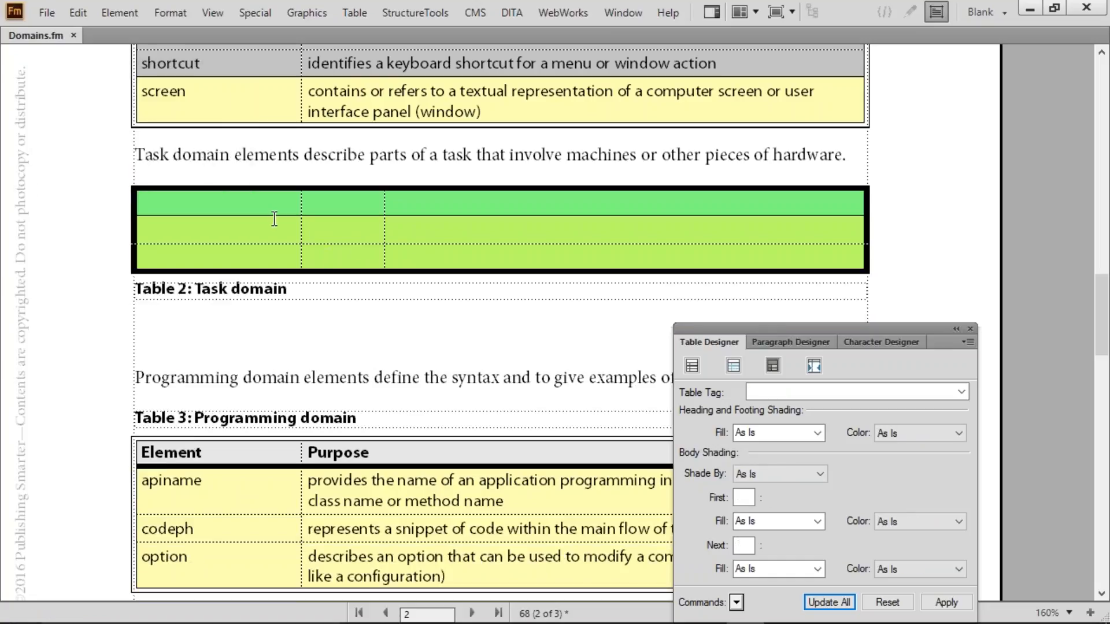
Step: Check the heading row and two body rows of Table 2 and update all 3column tables with its properties
drag(285, 210, 417, 207)
drag(280, 233, 411, 250)
click(411, 250)
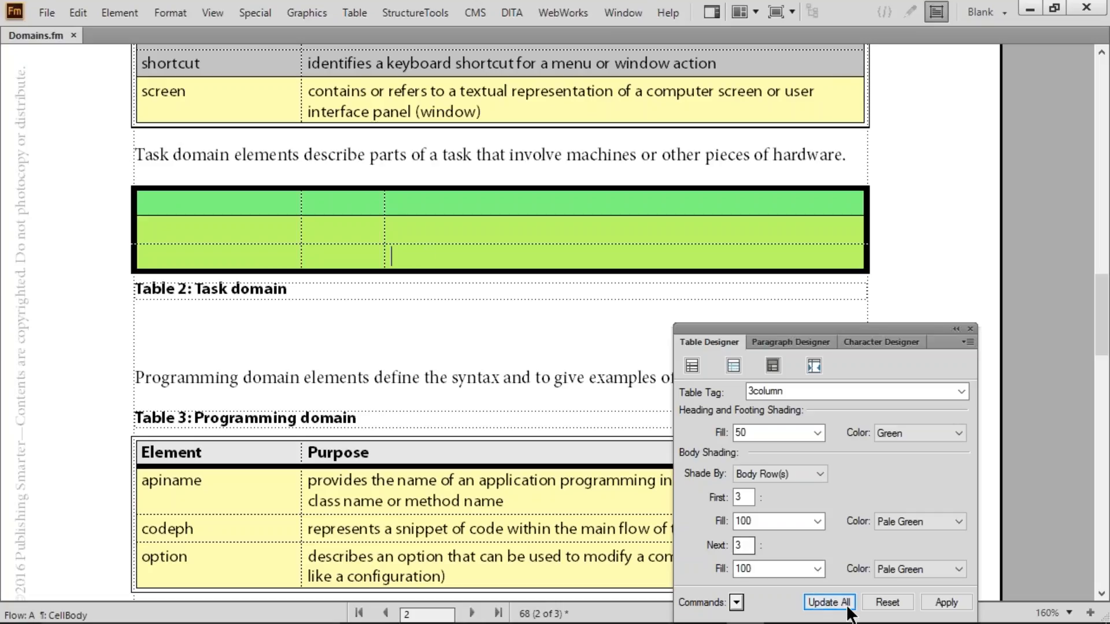
click(437, 222)
Step: Open Insert Table at the end of the first body paragraph to examine the updated 3column default row and column counts
scroll(437, 226, up, 15)
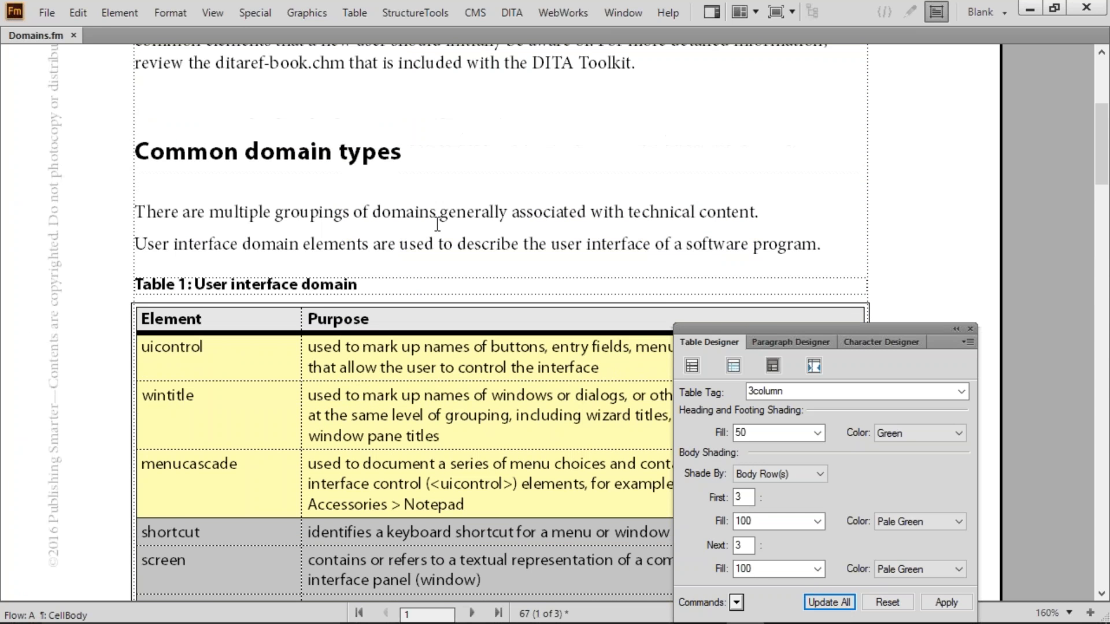
scroll(437, 224, up, 3)
click(529, 114)
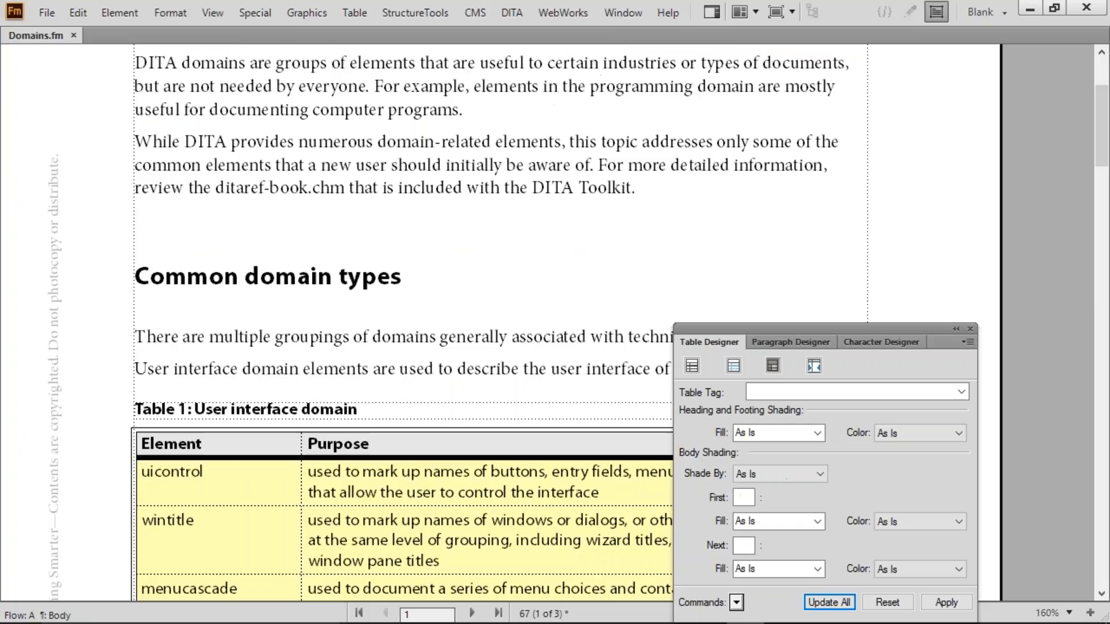
key(alt+a)
key(i)
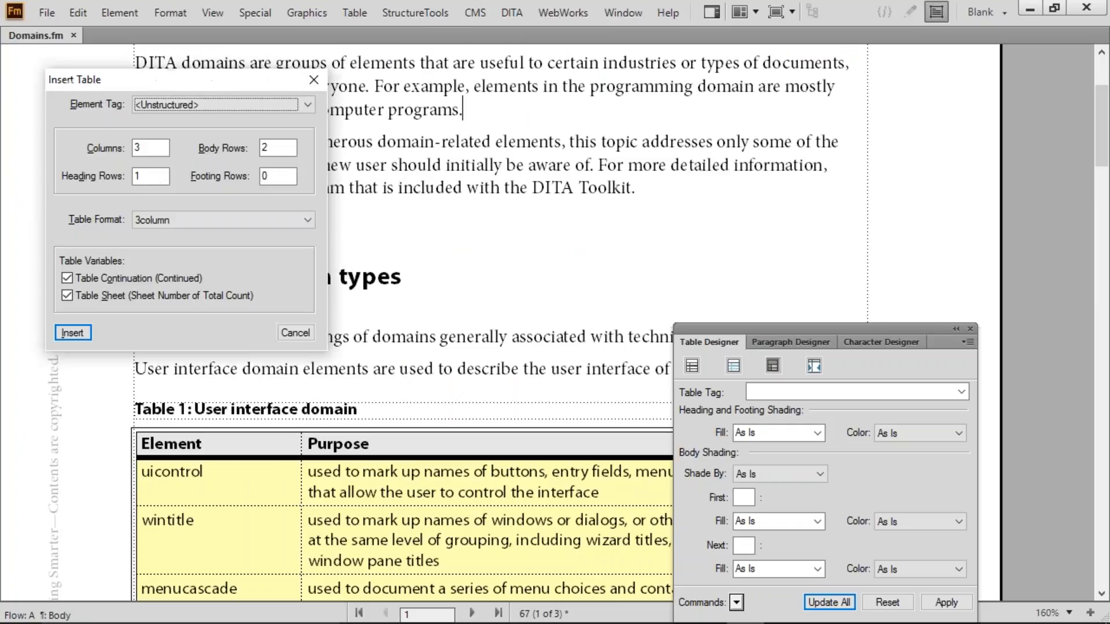
Step: Insert a 3column table with its default row and column counts and select its second column to check the width
click(248, 214)
click(219, 232)
click(74, 334)
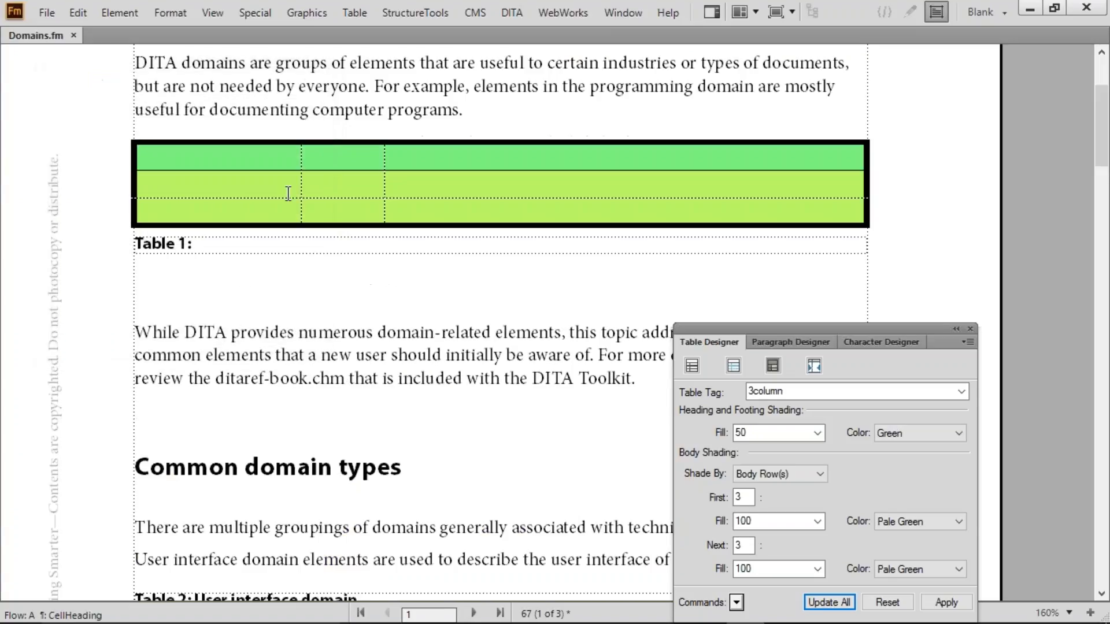
drag(324, 166, 322, 190)
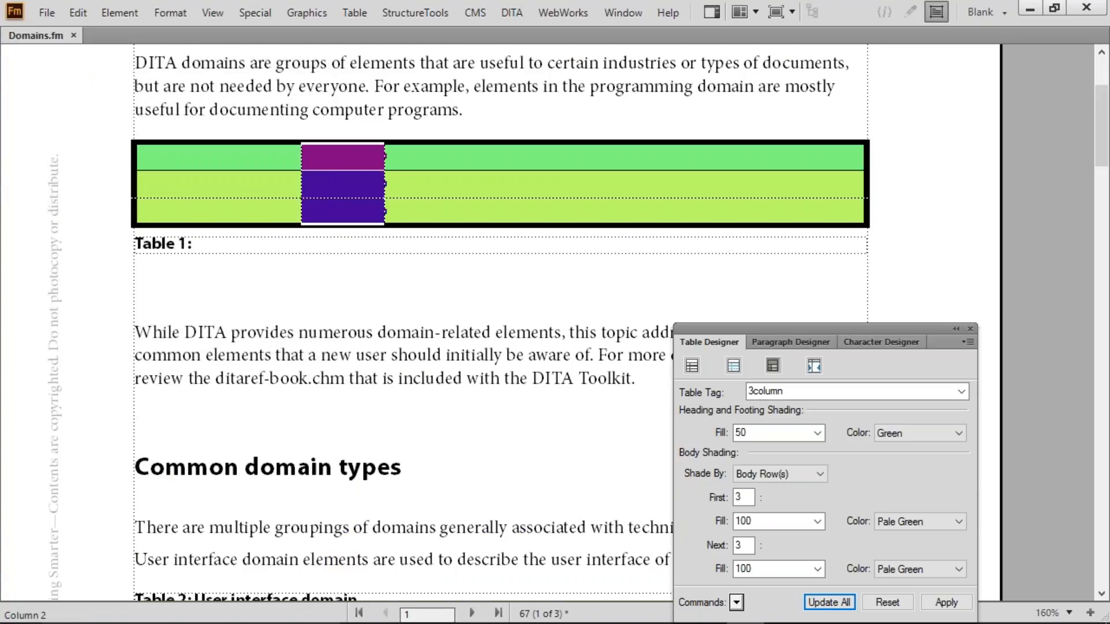
click(337, 246)
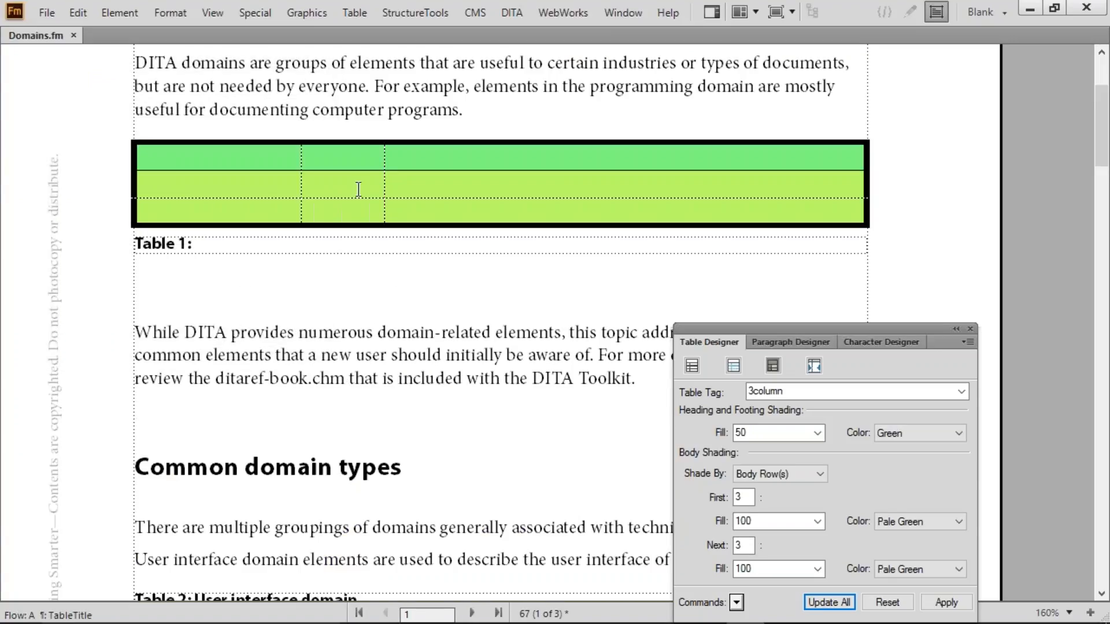
drag(366, 163, 387, 186)
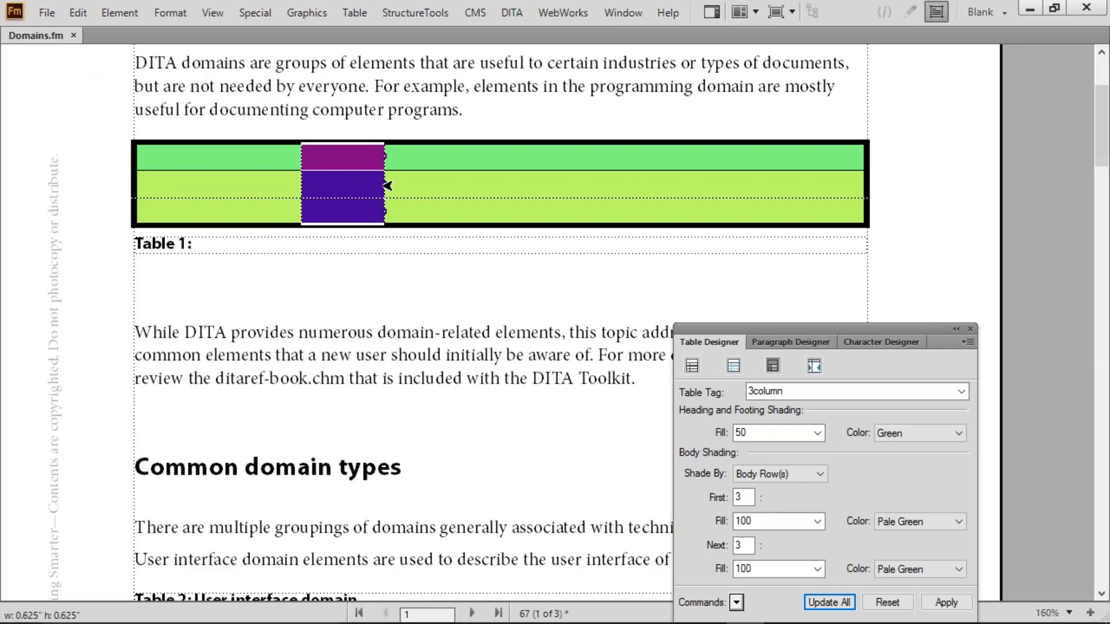
Step: Delete the 3column table inserted after the first paragraph under Purpose of domains
click(502, 114)
key(shift+Left)
key(Delete)
Step: Widen the second column of Table 2 so that it takes most of the table and leaves a narrow third column
scroll(500, 322, down, 20)
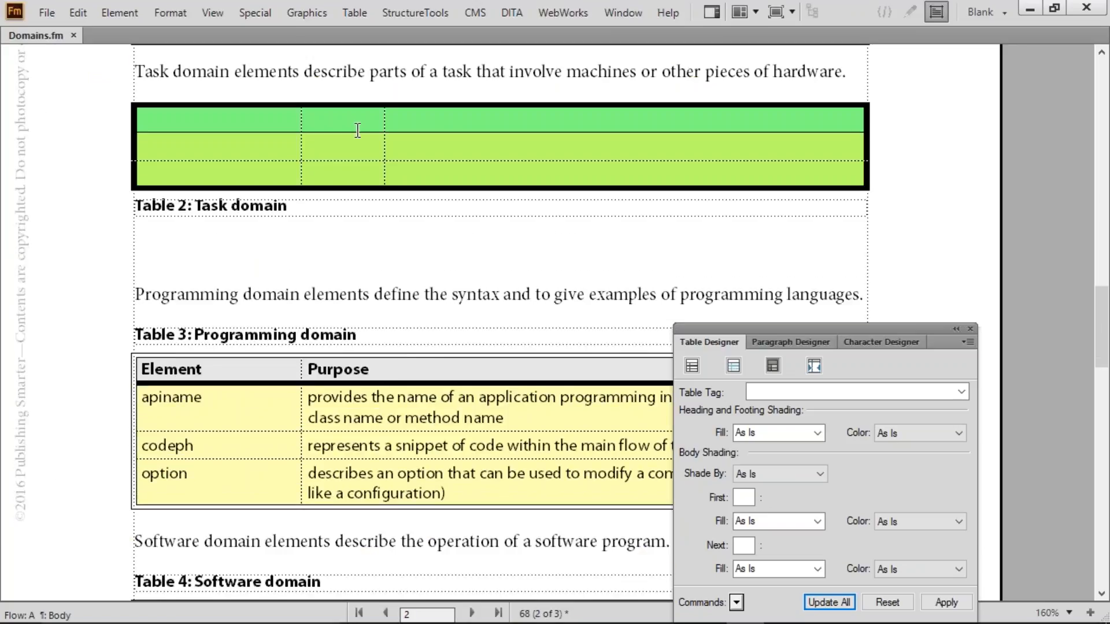
drag(362, 123, 361, 165)
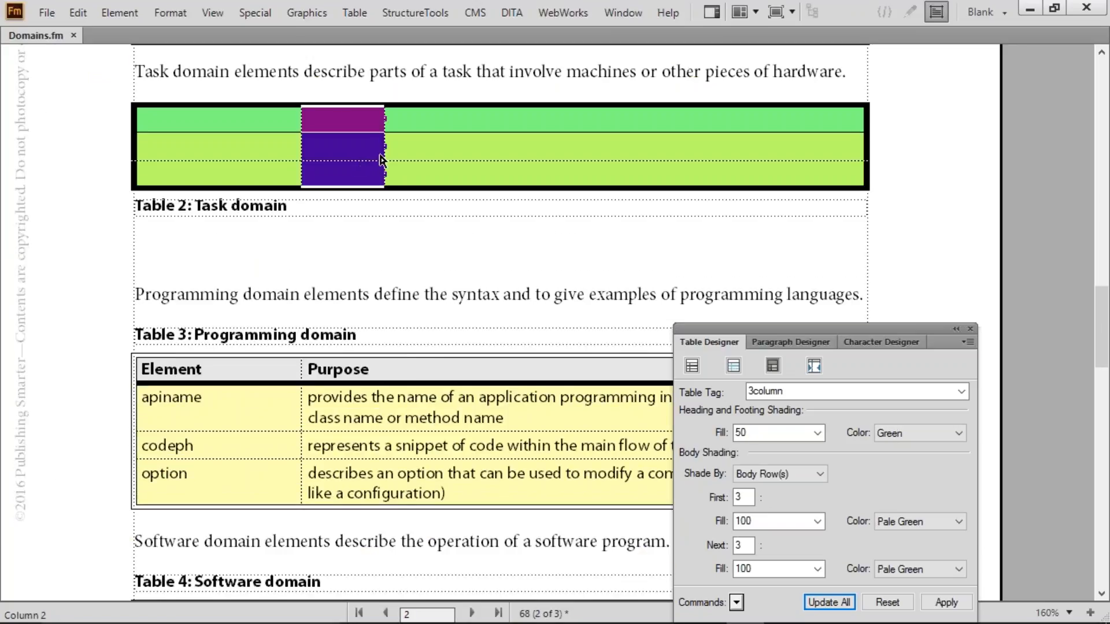
drag(387, 148, 726, 149)
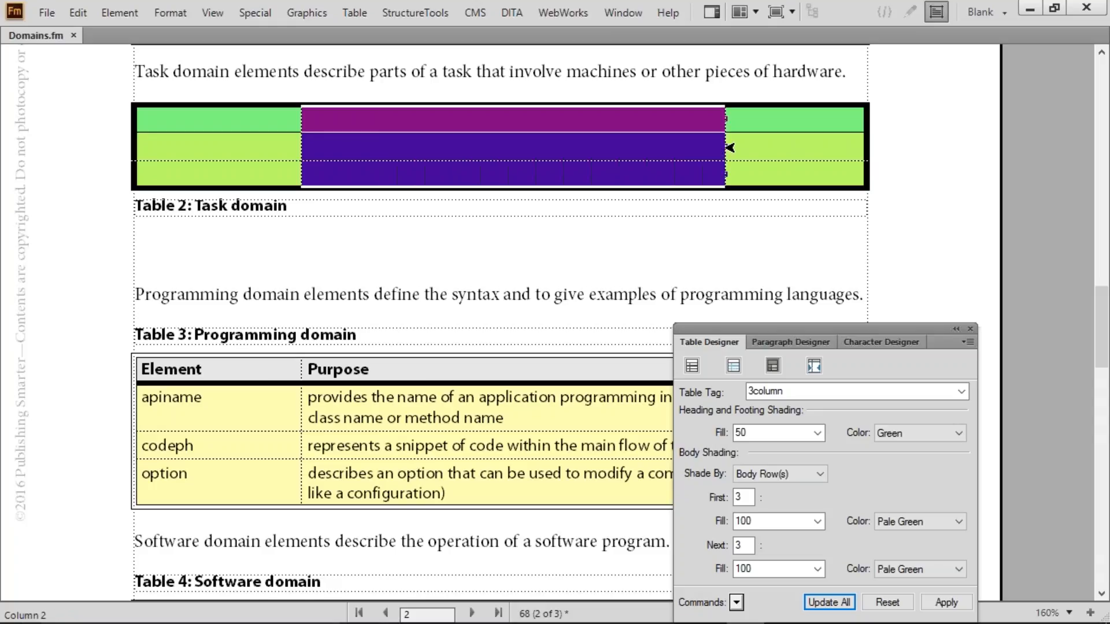
click(649, 154)
drag(492, 128, 492, 160)
drag(783, 127, 785, 155)
Step: Add two body rows below the first body row of Table 2 and update all 3column tables with its properties
click(783, 149)
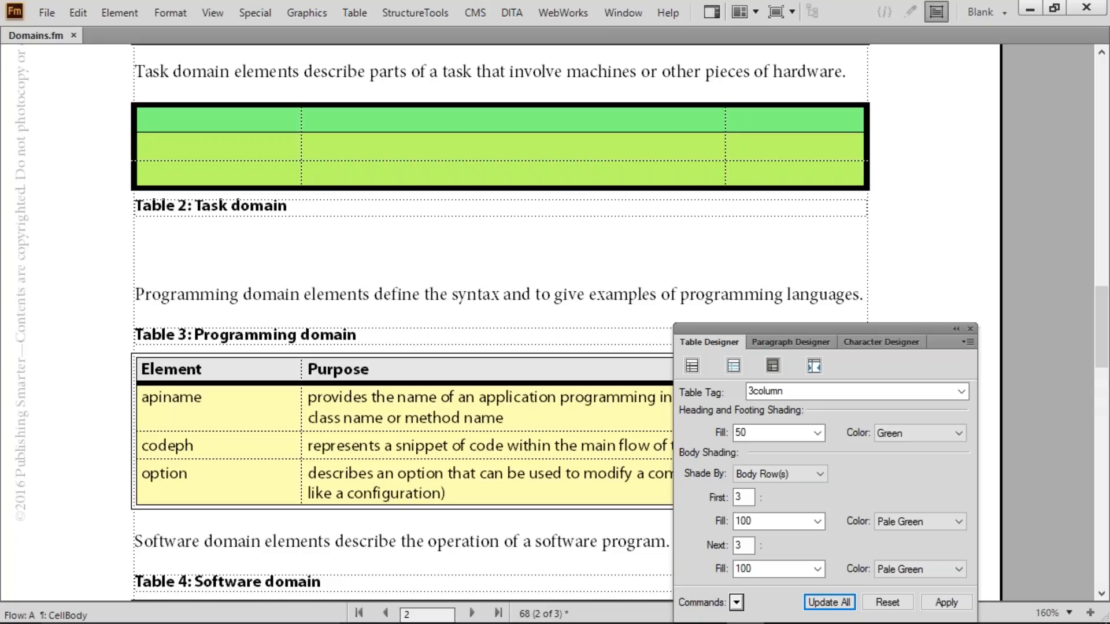
key(ctrl+Return)
key(ctrl+Return)
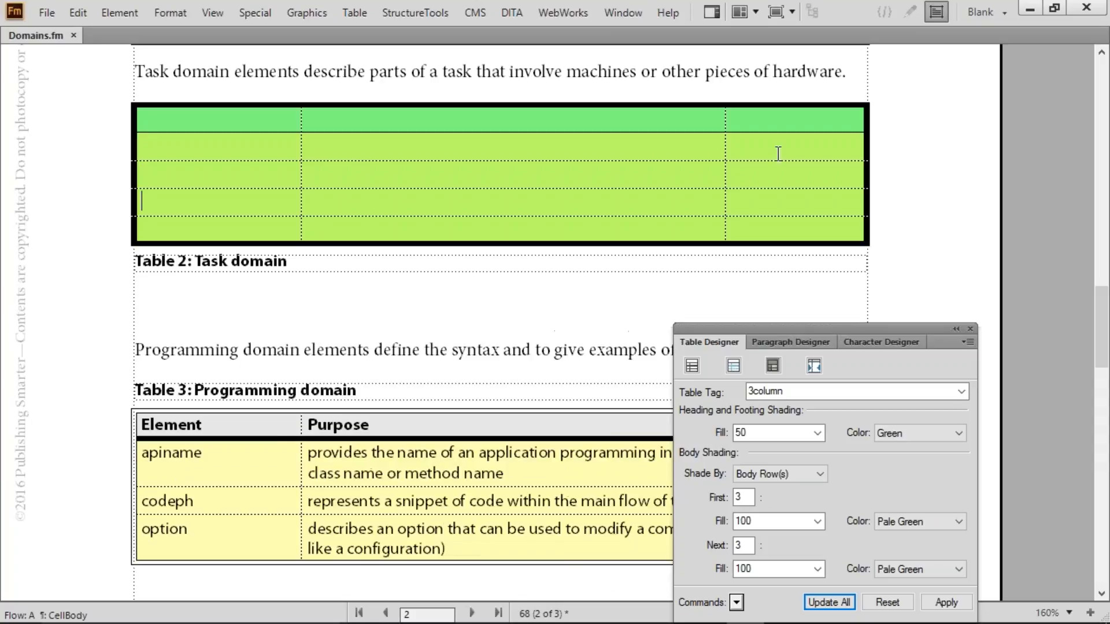
drag(222, 147, 232, 231)
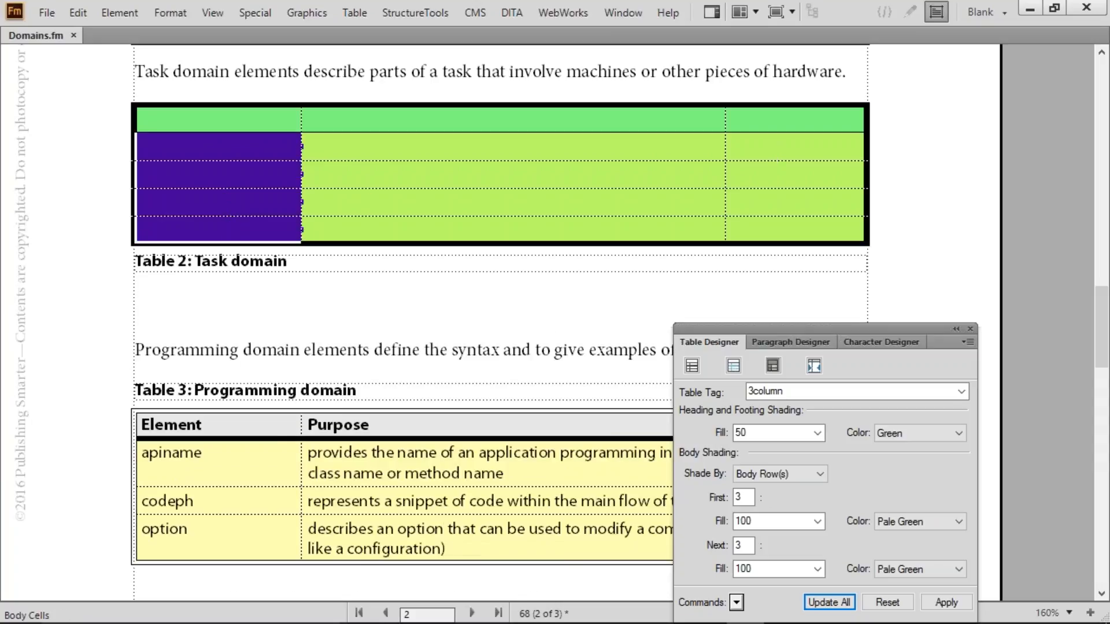
click(231, 231)
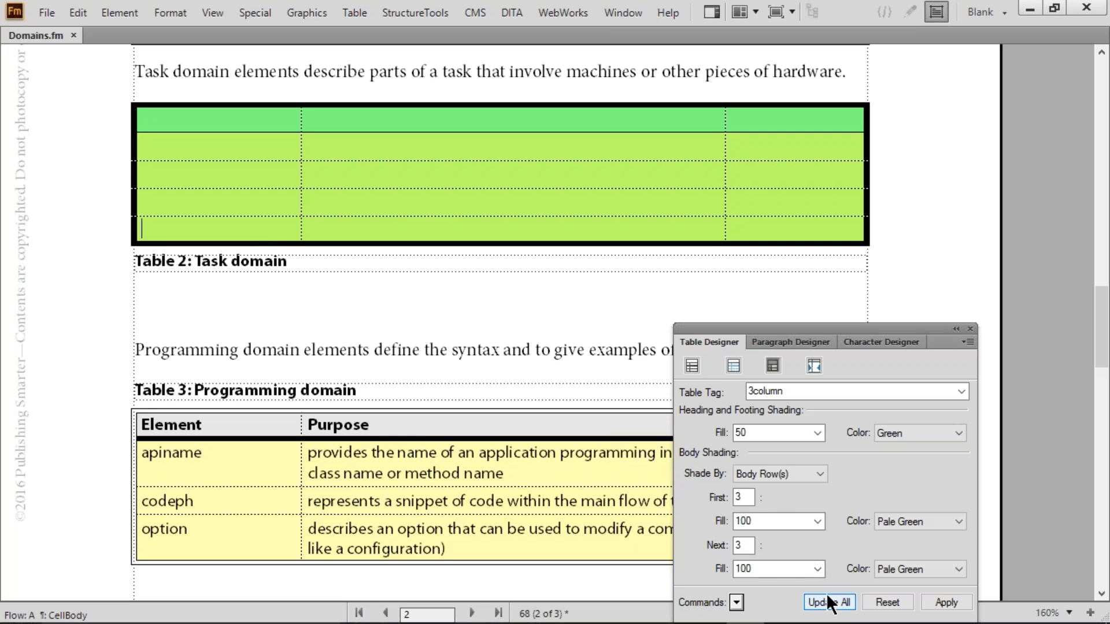
click(401, 176)
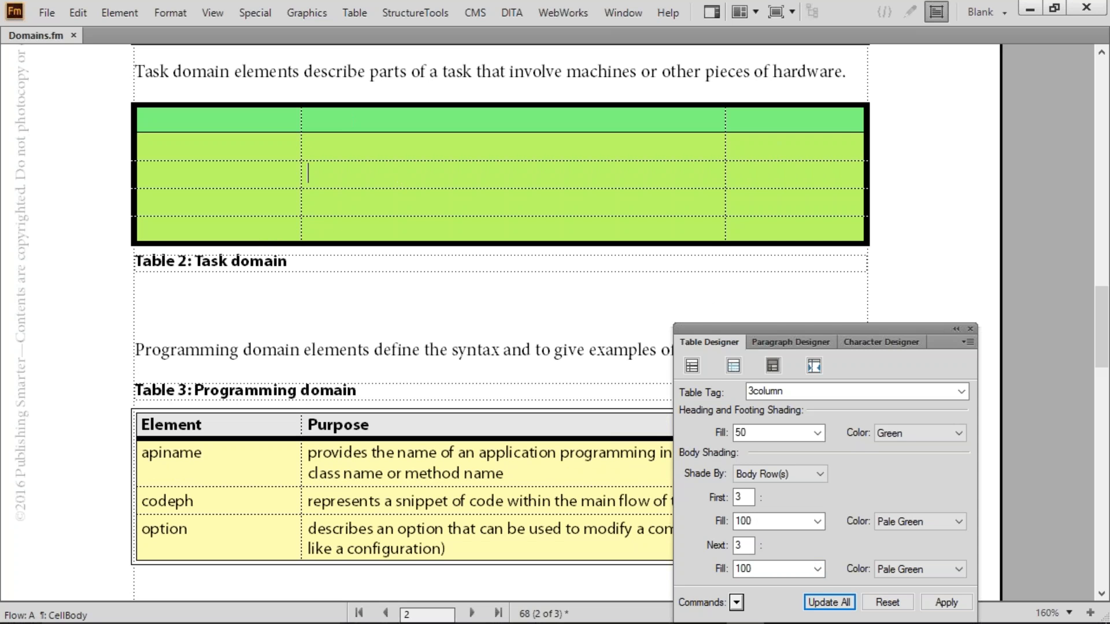
Step: Insert a 3column table with 3 columns and 4 body rows after the first body paragraph and check its second column's width
scroll(498, 324, up, 15)
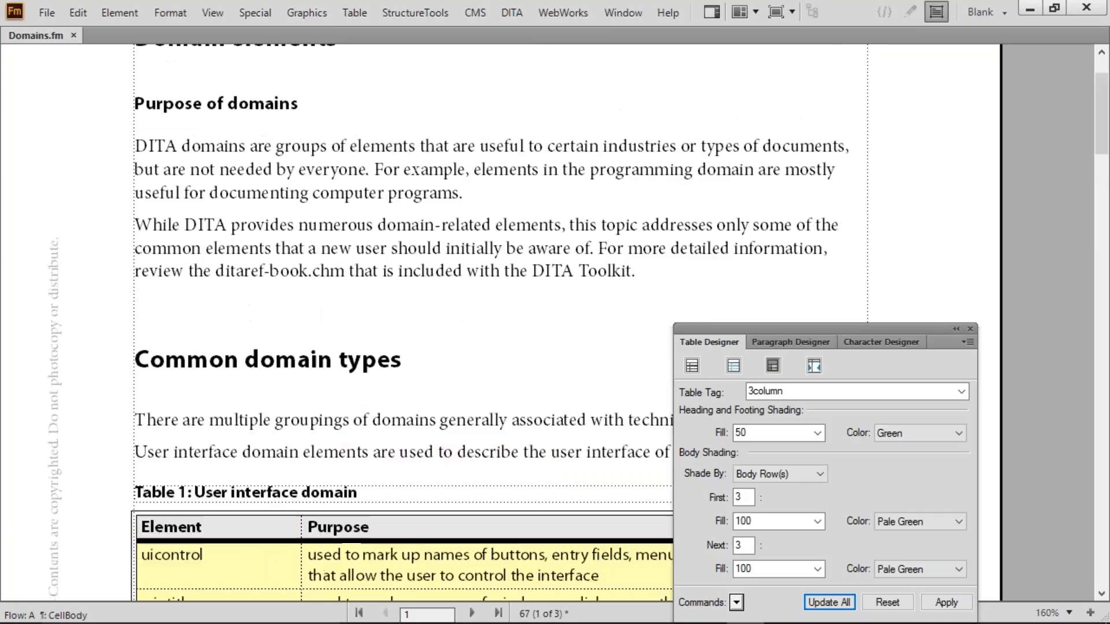
scroll(463, 208, up, 1)
click(482, 212)
key(alt+t)
key(i)
key(Tab)
text(3)
key(Tab)
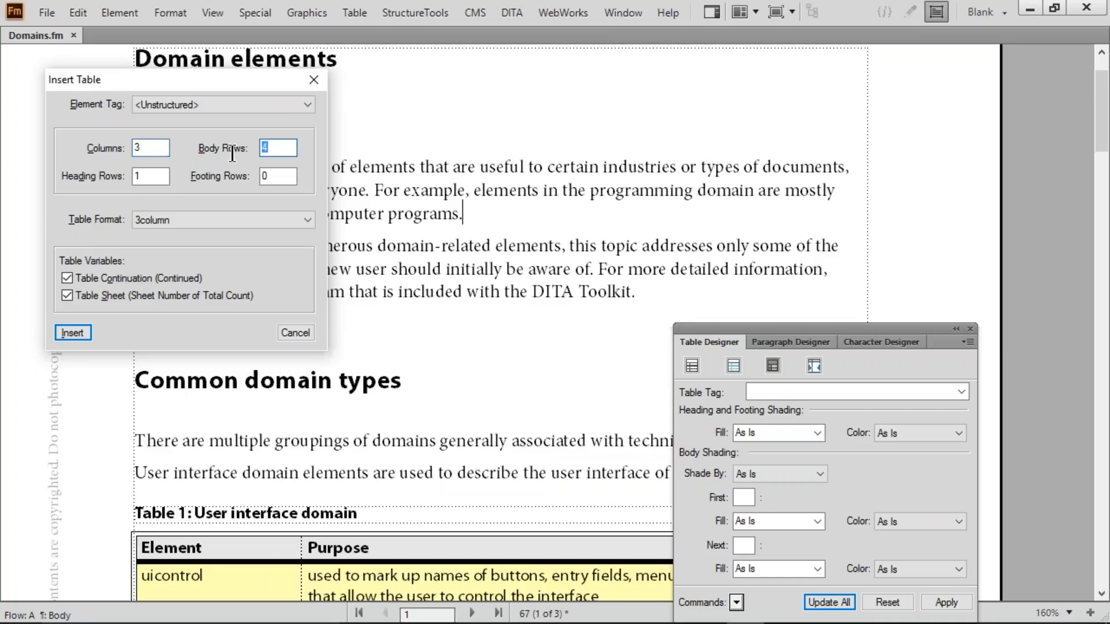
click(72, 333)
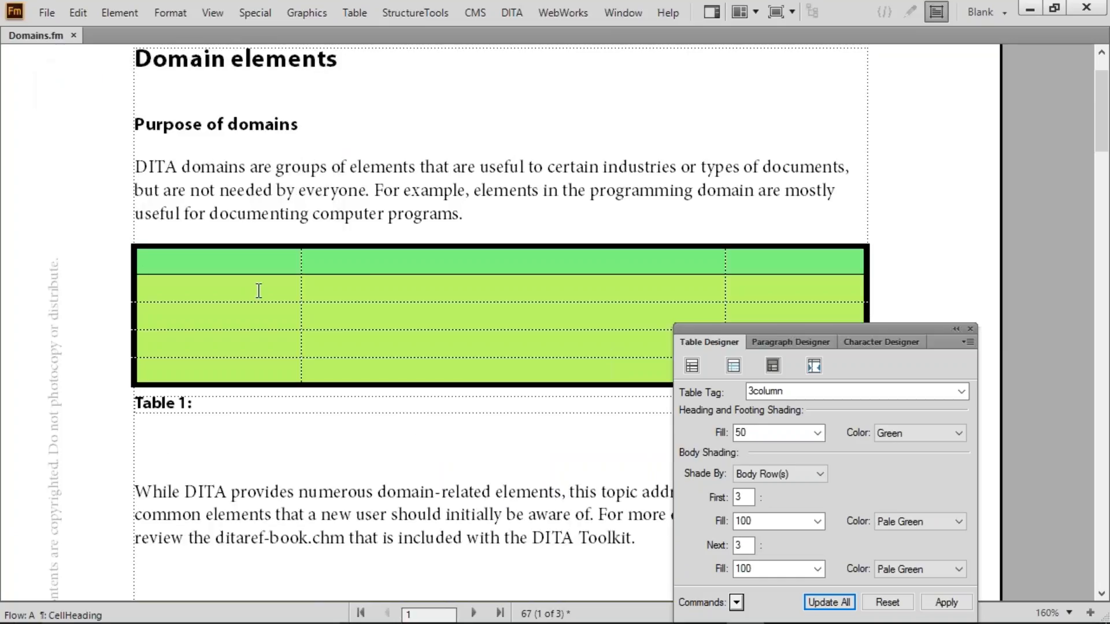
drag(410, 250, 409, 322)
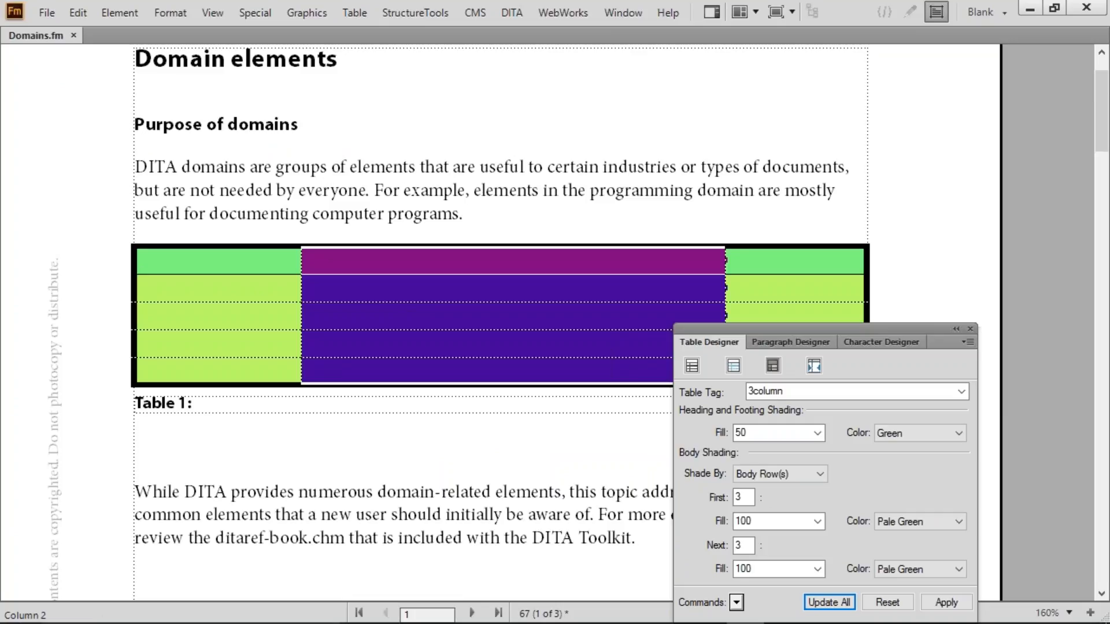
click(472, 300)
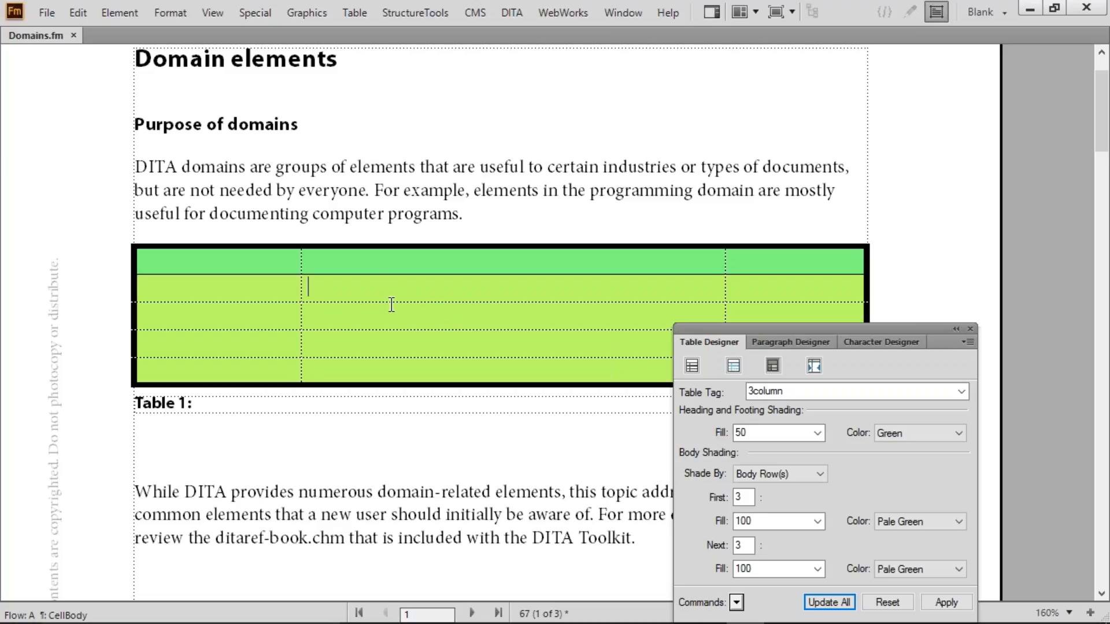
Step: View the New Format options without creating a format, and delete the table inserted after the first body paragraph
click(833, 603)
click(442, 303)
click(736, 602)
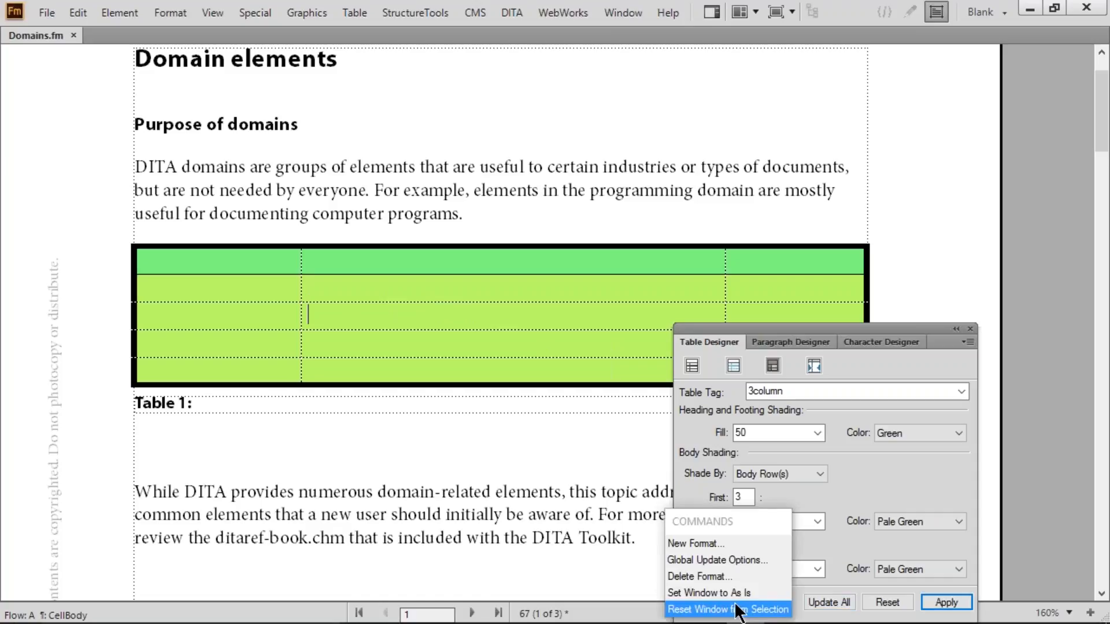
click(699, 546)
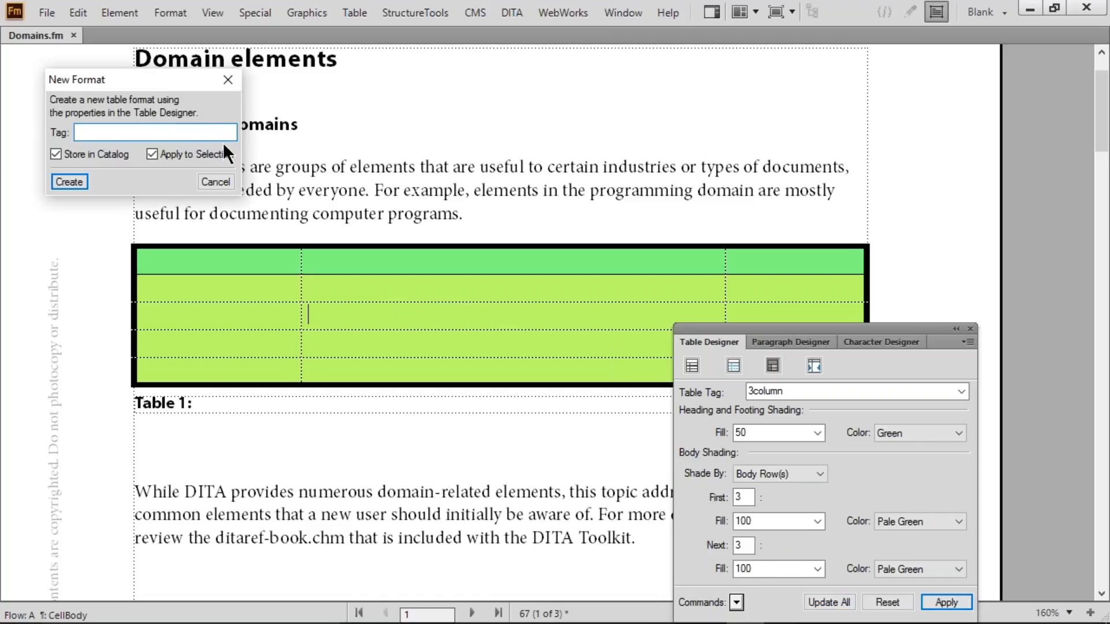
click(217, 182)
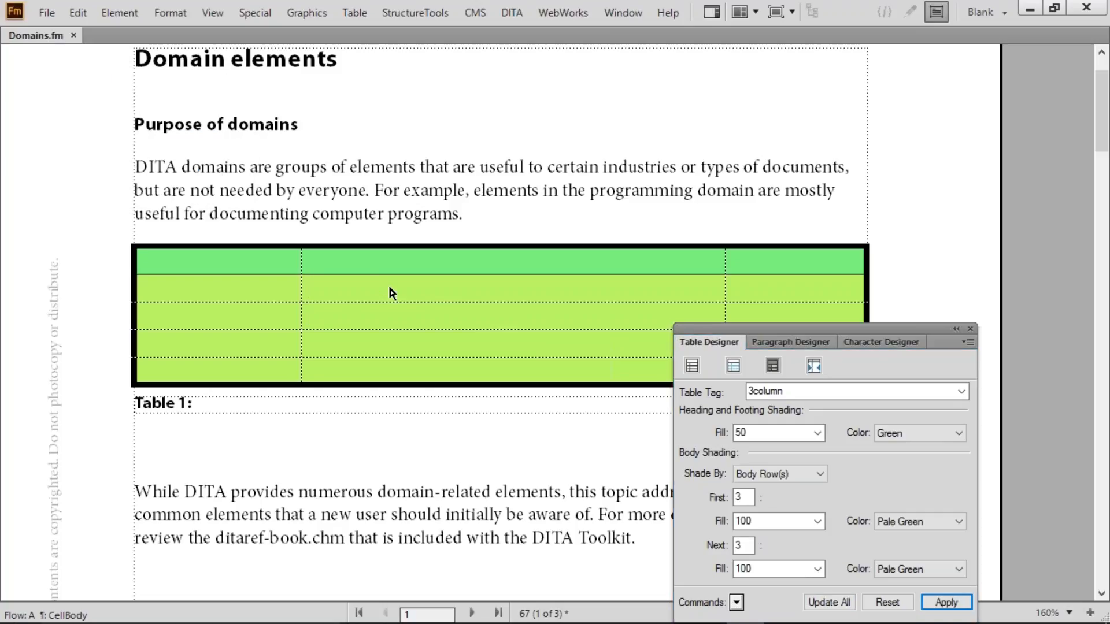
click(485, 218)
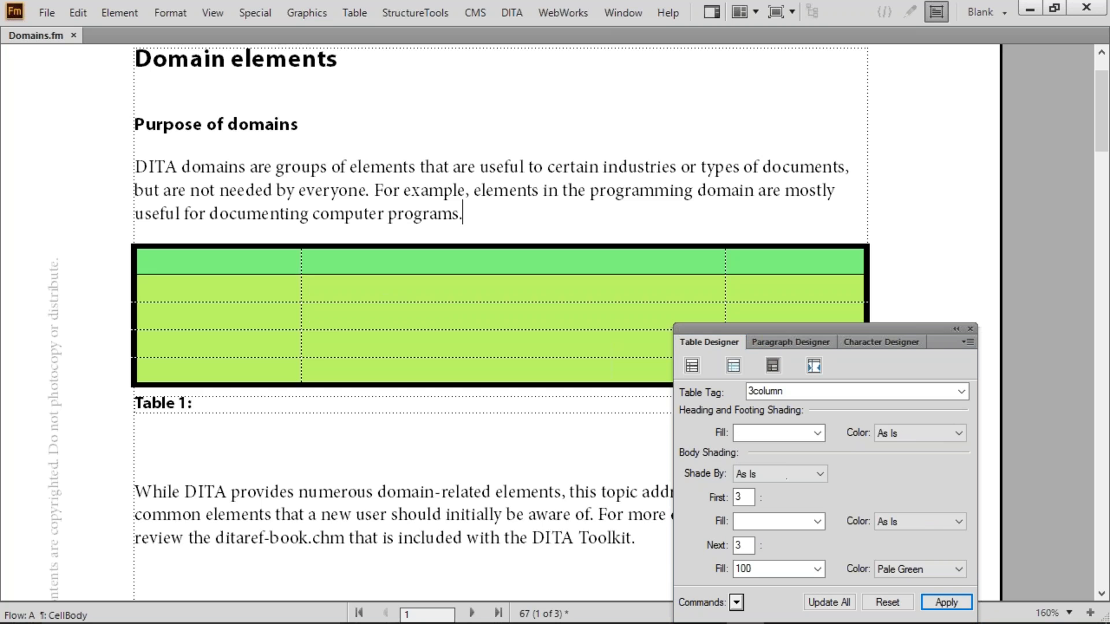
key(Delete)
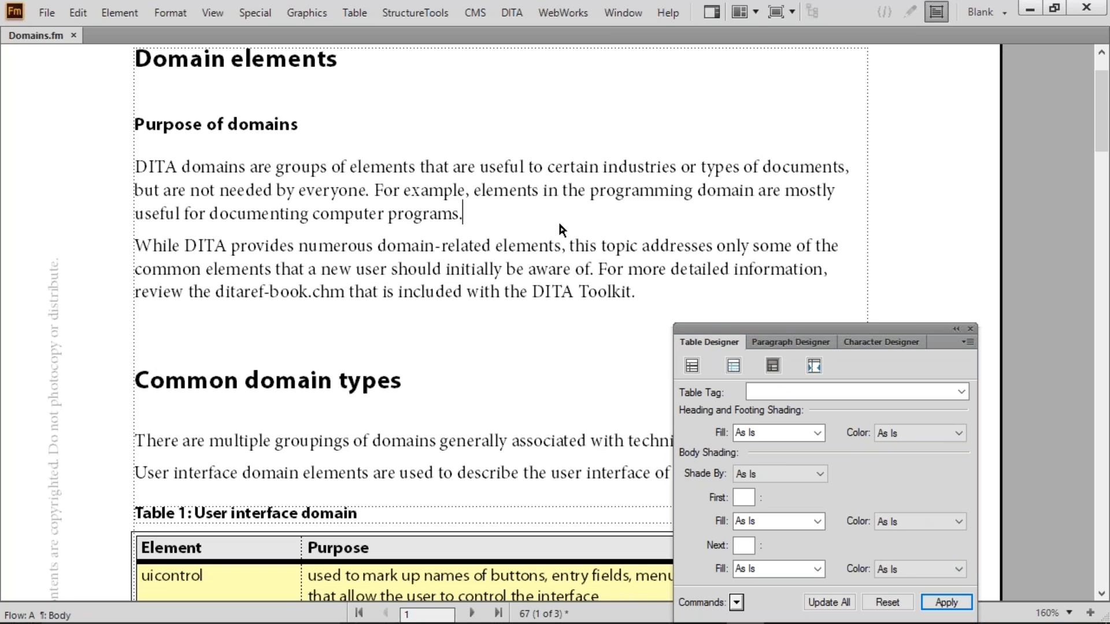
Step: Narrow the second column of Table 2 to well under half the width of the first column
scroll(559, 226, down, 3)
scroll(562, 230, down, 20)
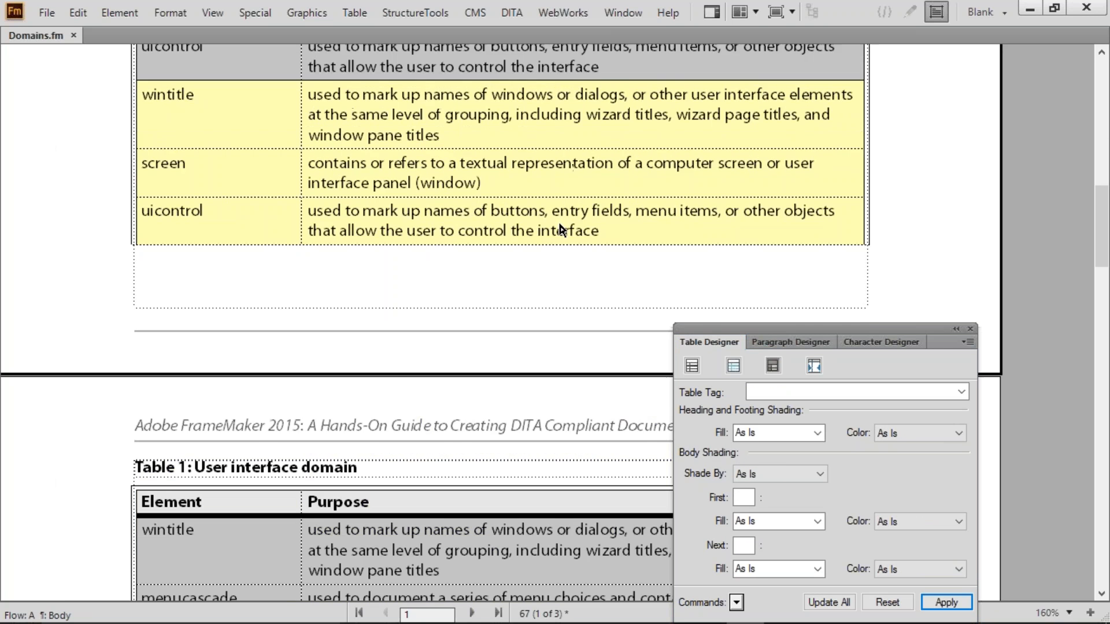
drag(617, 119, 619, 145)
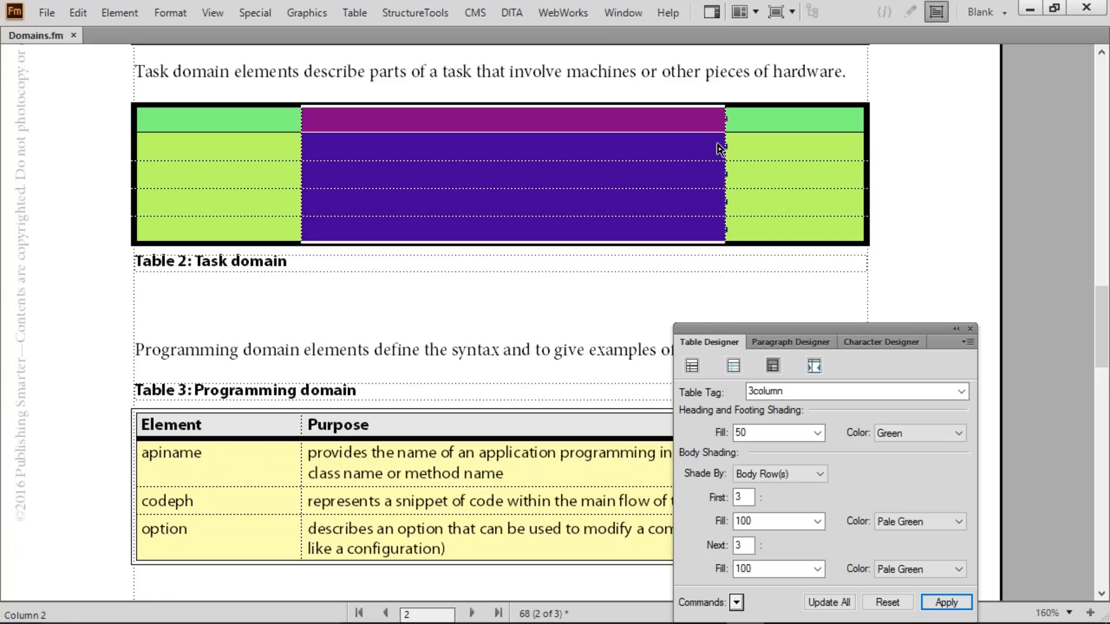
drag(726, 146, 368, 165)
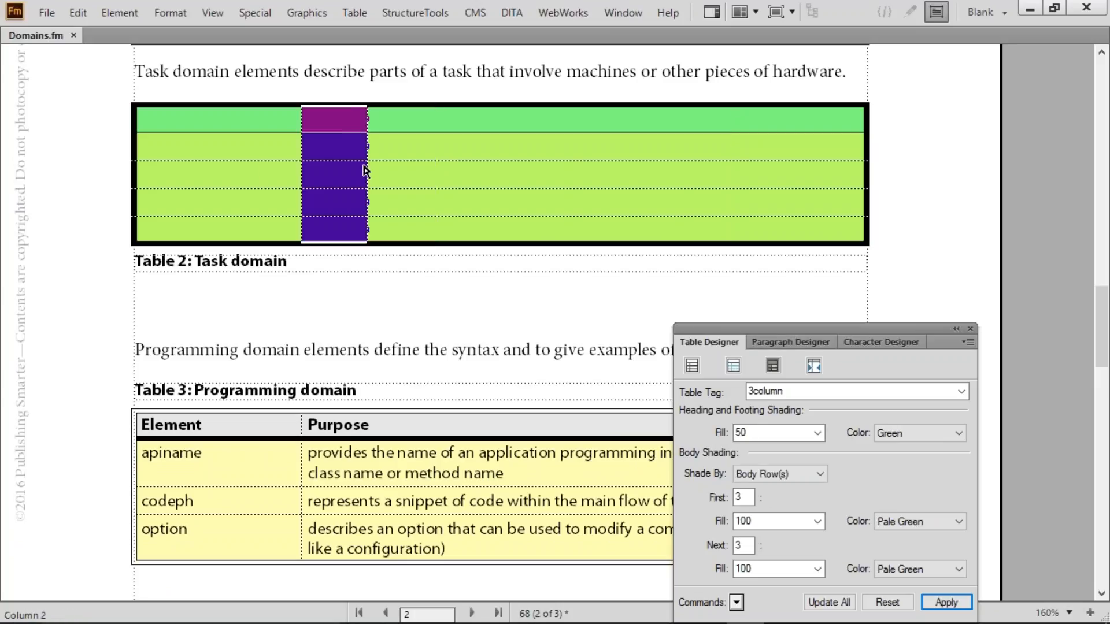
Step: Remove the two middle body rows from Table 2 and update all 3column tables with its properties
drag(247, 173, 532, 211)
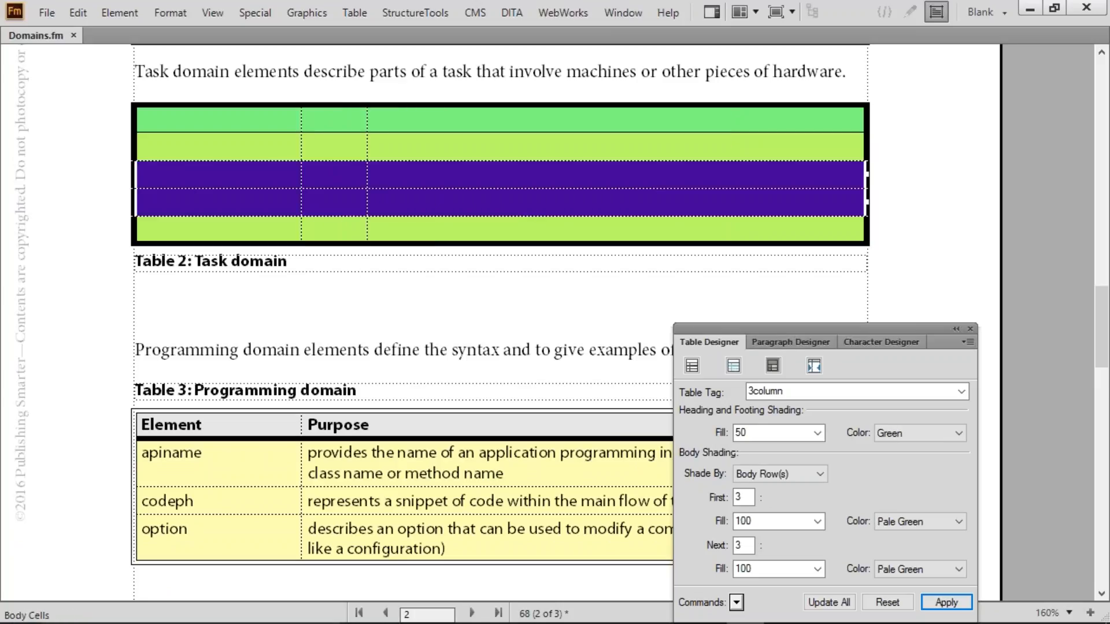
key(Delete)
key(Return)
click(710, 170)
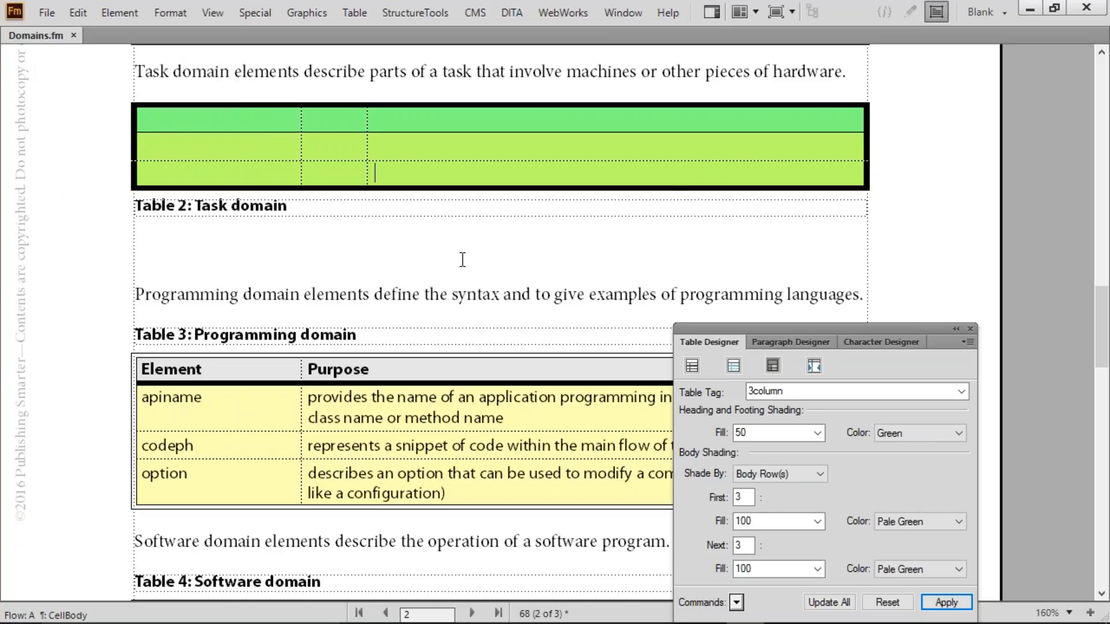
click(833, 601)
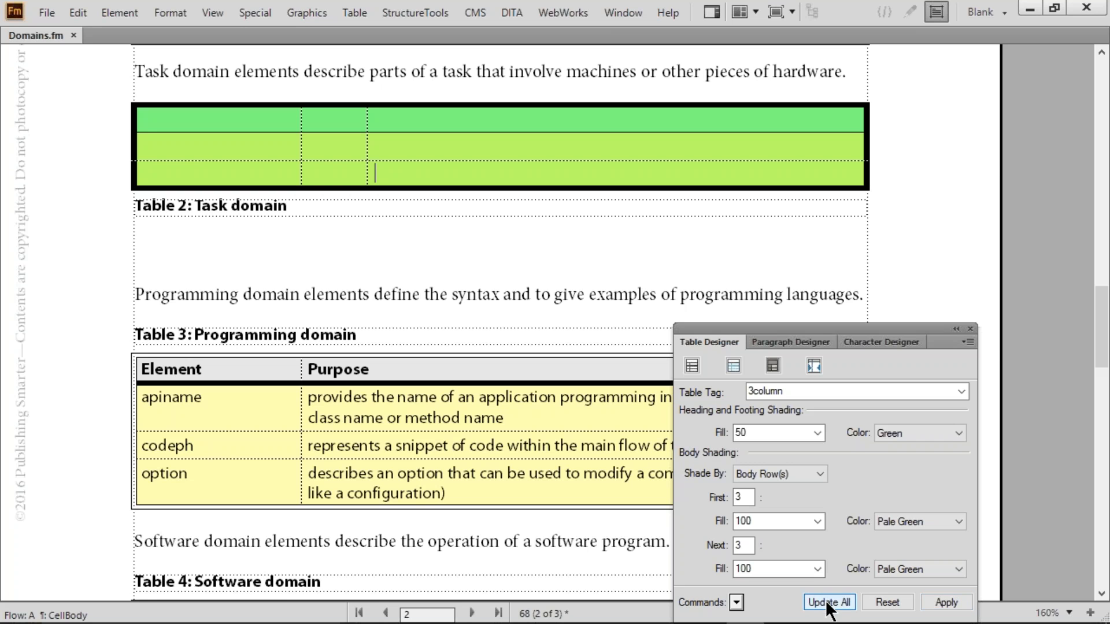
Step: Insert a default 3column table at the end of the first body paragraph to check its structure, and delete it
scroll(549, 243, up, 15)
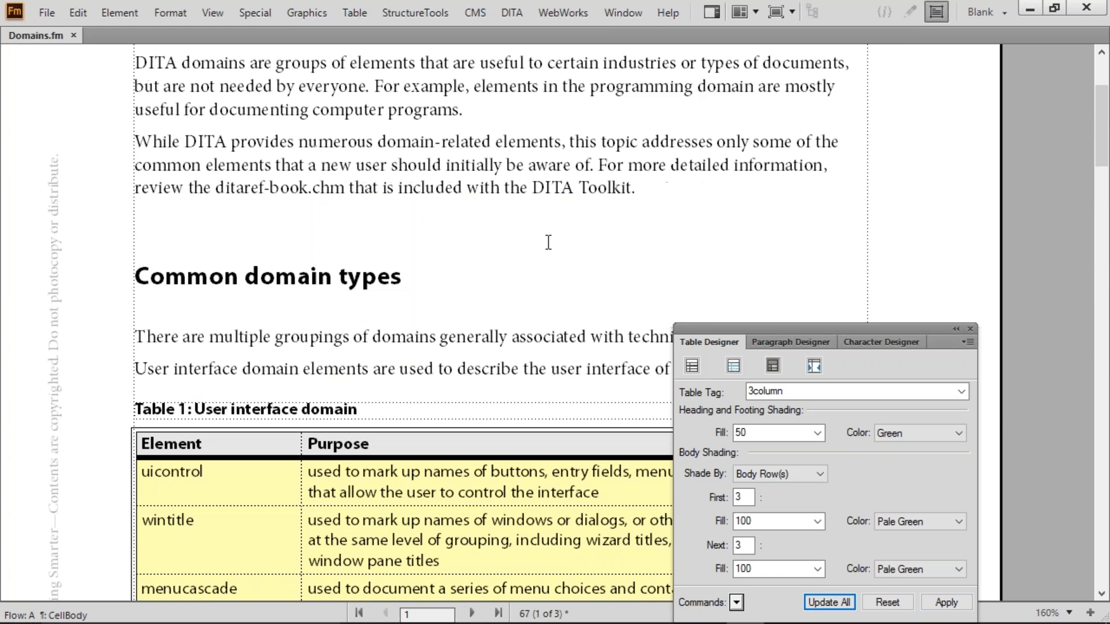
click(549, 122)
key(alt+a)
key(i)
key(Return)
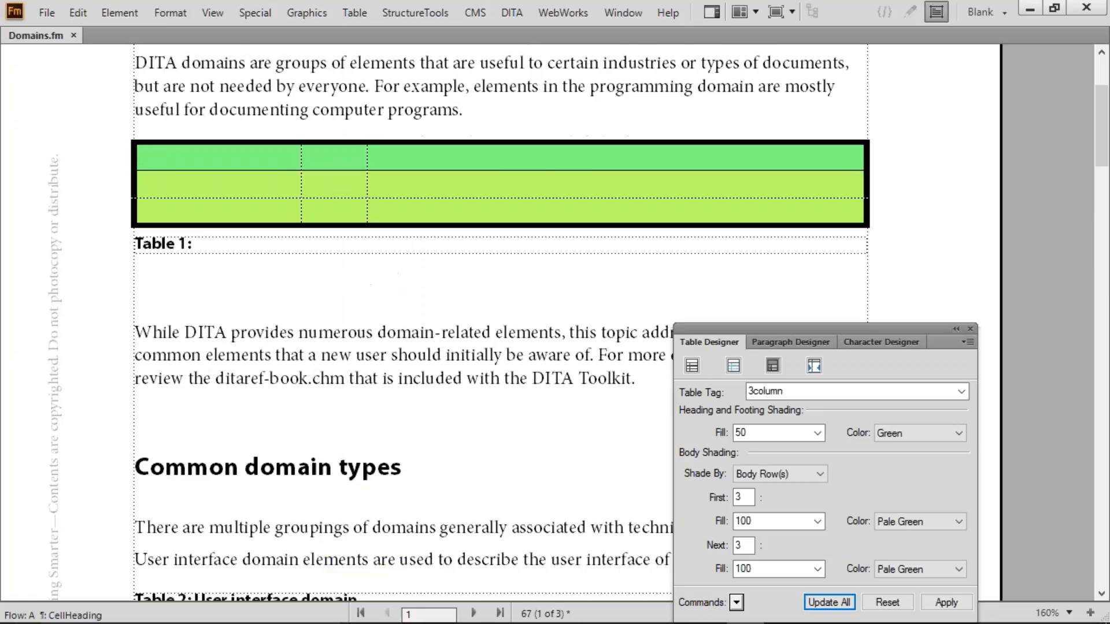
key(shift+Left)
key(Delete)
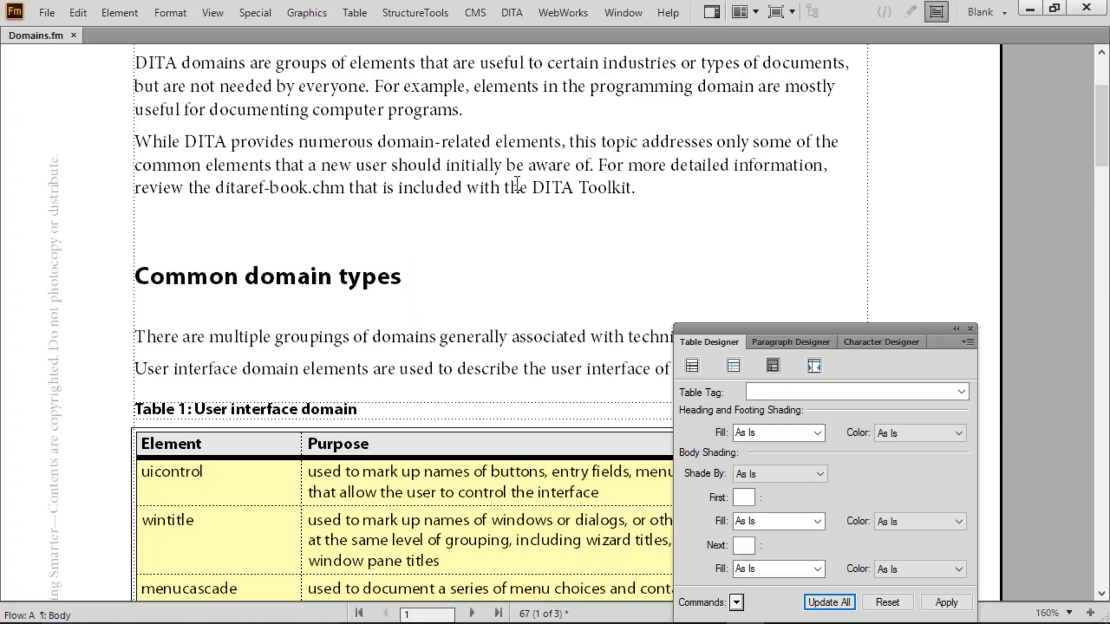
Step: Insert a FormatA table at the end of the first body paragraph, with the Table Continuation and Table Sheet variables turned off
key(alt+t)
key(i)
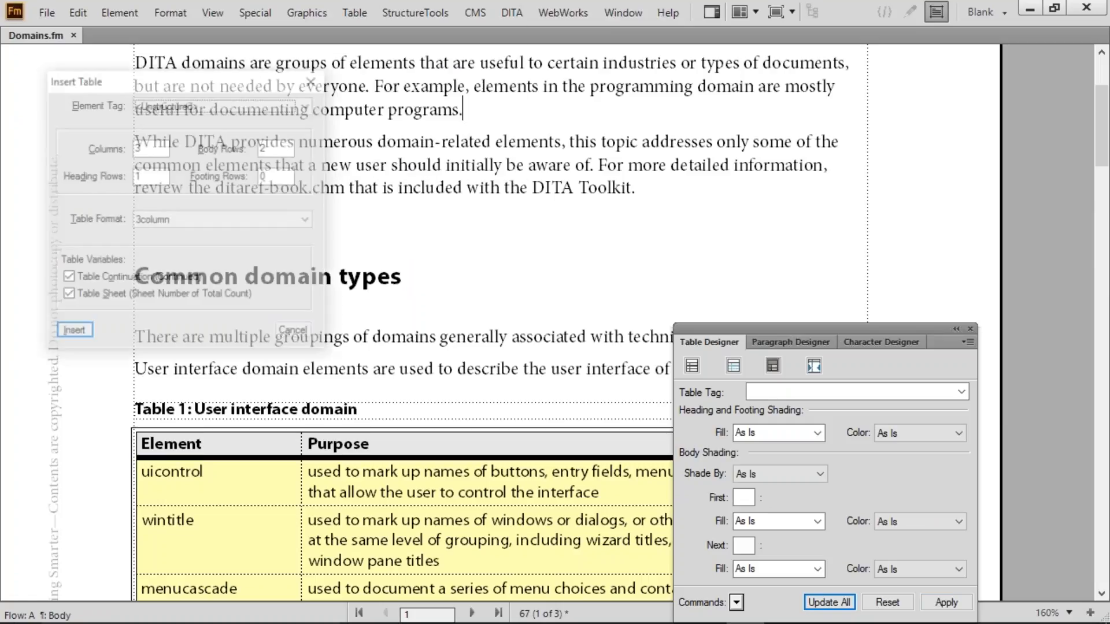
click(231, 218)
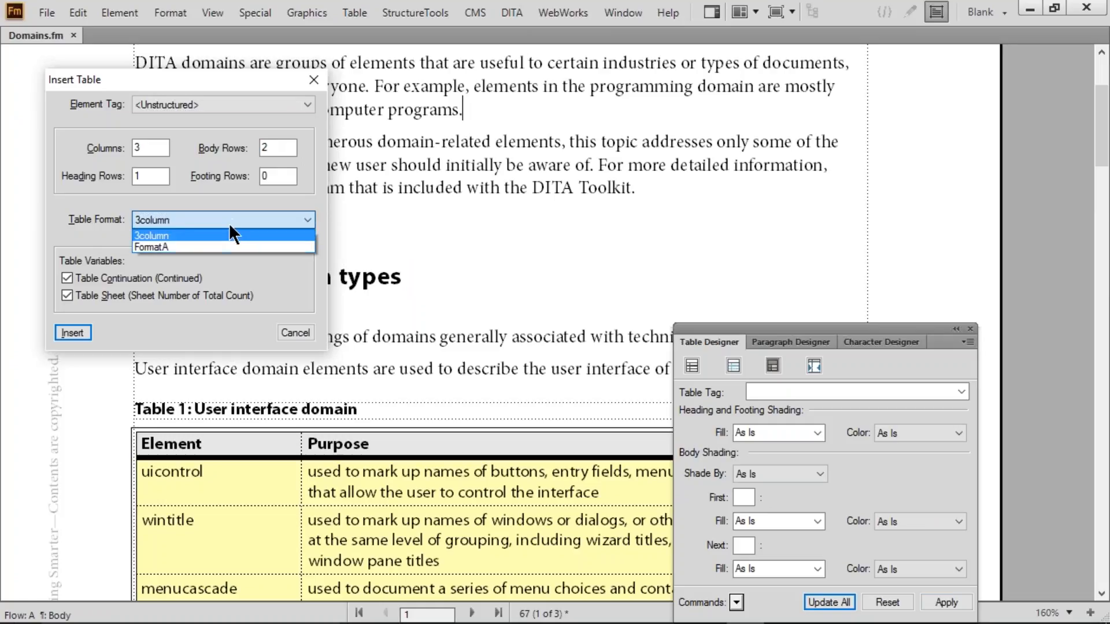
click(193, 248)
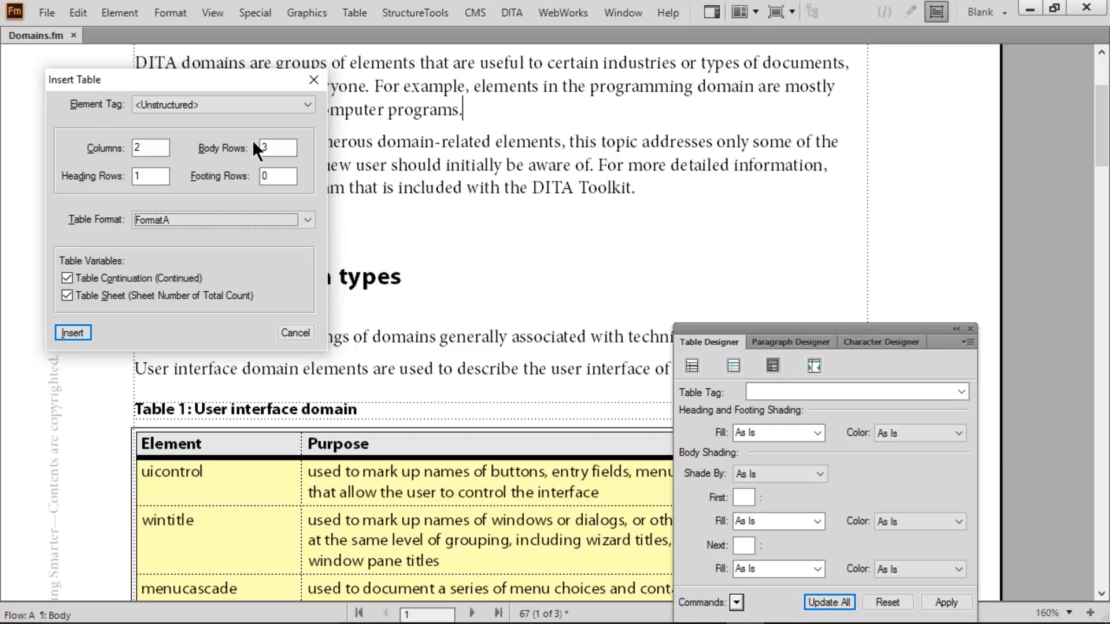
click(83, 275)
click(84, 297)
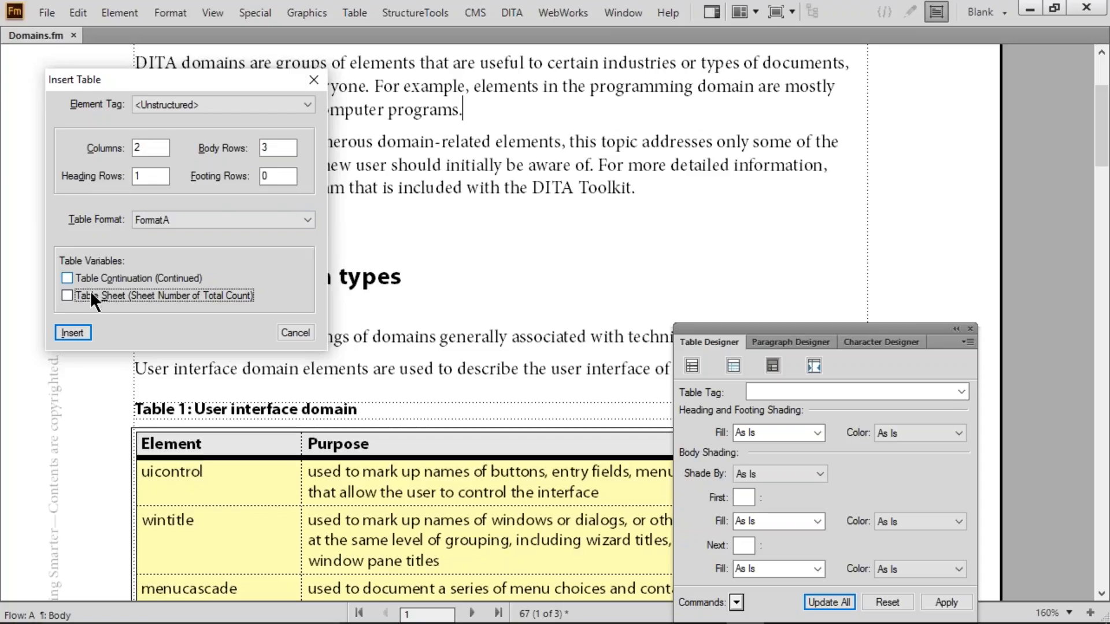
click(77, 335)
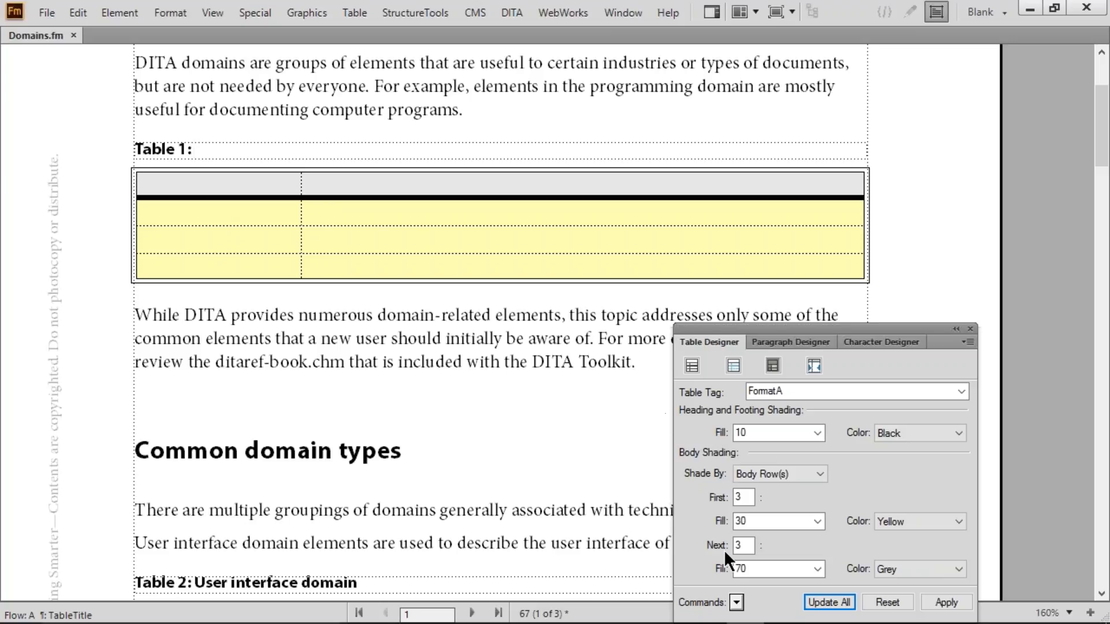
Step: Create a table format tagged NameIt from the inserted table's properties, storing it in the catalog and applying it to the selection
click(736, 603)
click(670, 537)
text(Namel)
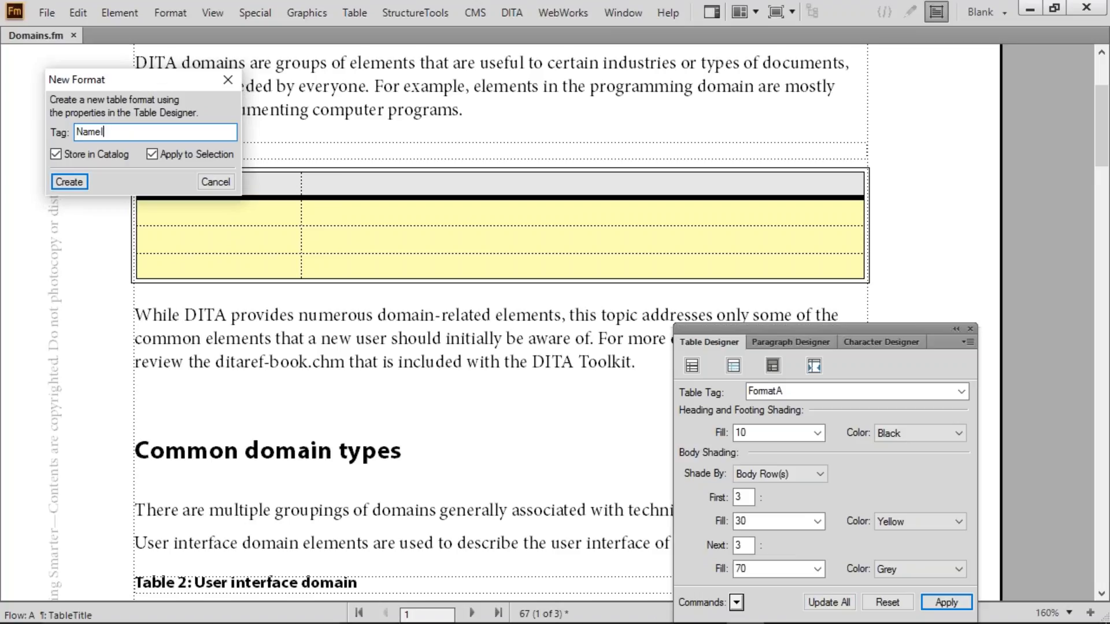
click(70, 181)
Step: Review the basic, ruling and shading properties of the NameIt format and update all tables that use it
click(345, 210)
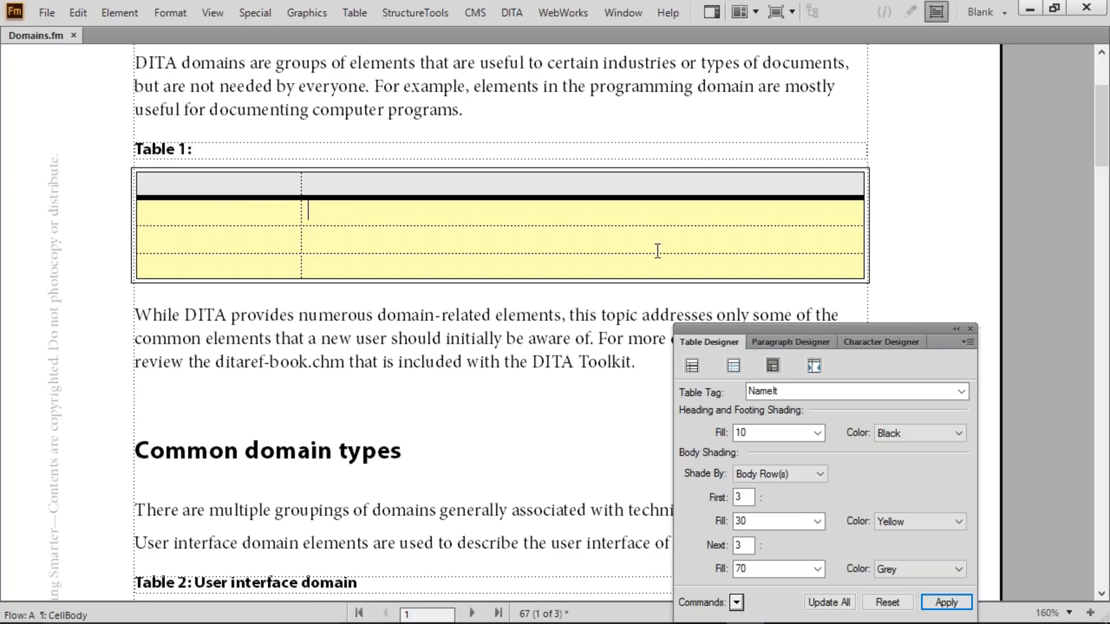
click(691, 366)
click(733, 362)
click(776, 361)
click(829, 603)
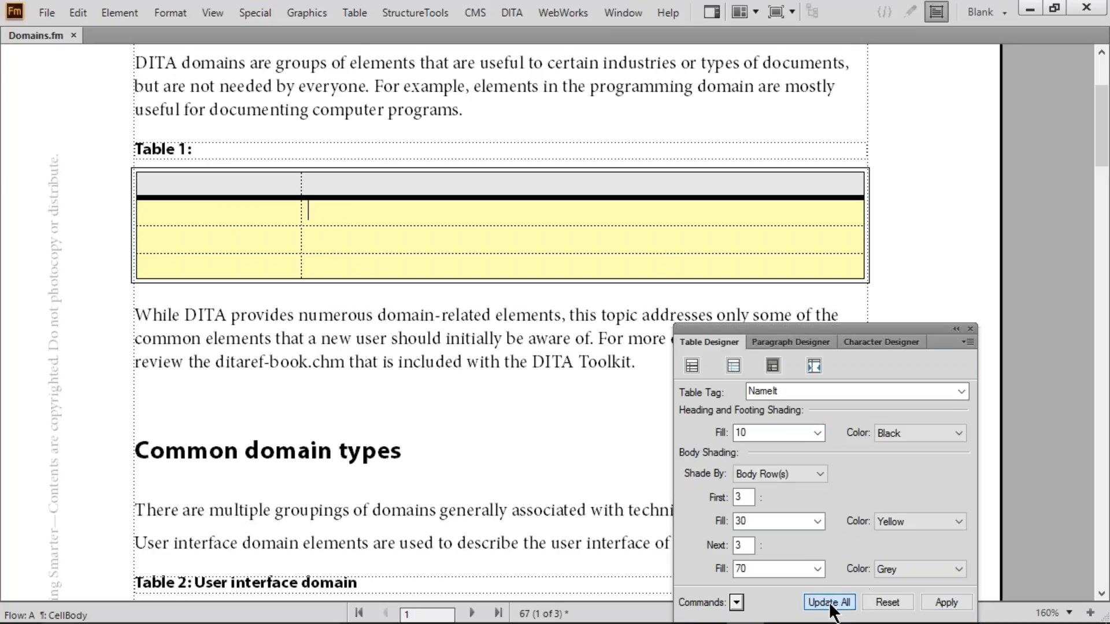
Step: Delete the empty table inserted after the first body paragraph
click(490, 110)
key(shift+Left)
key(Delete)
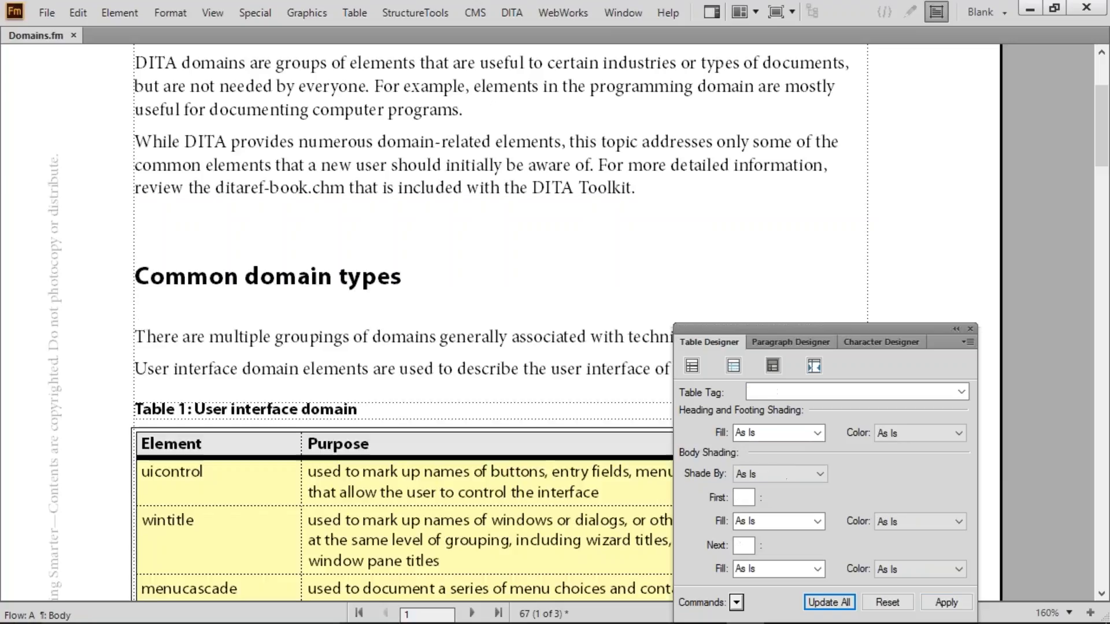
Step: Insert a table in the NameIt format at the end of the first body paragraph, keeping its default row and column counts
key(alt+t)
key(i)
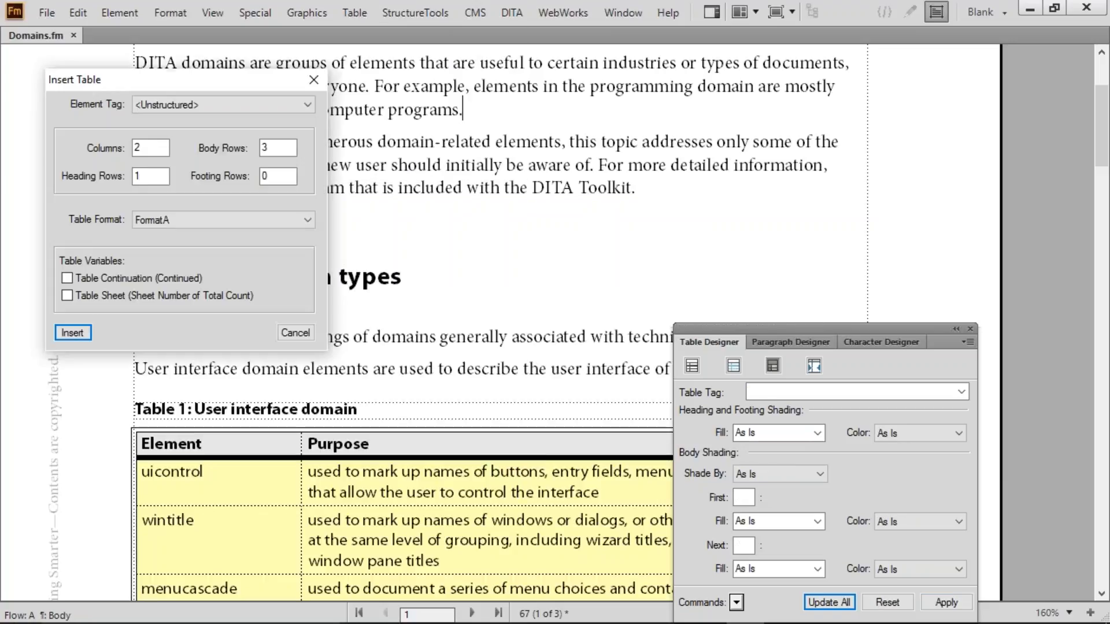
click(271, 219)
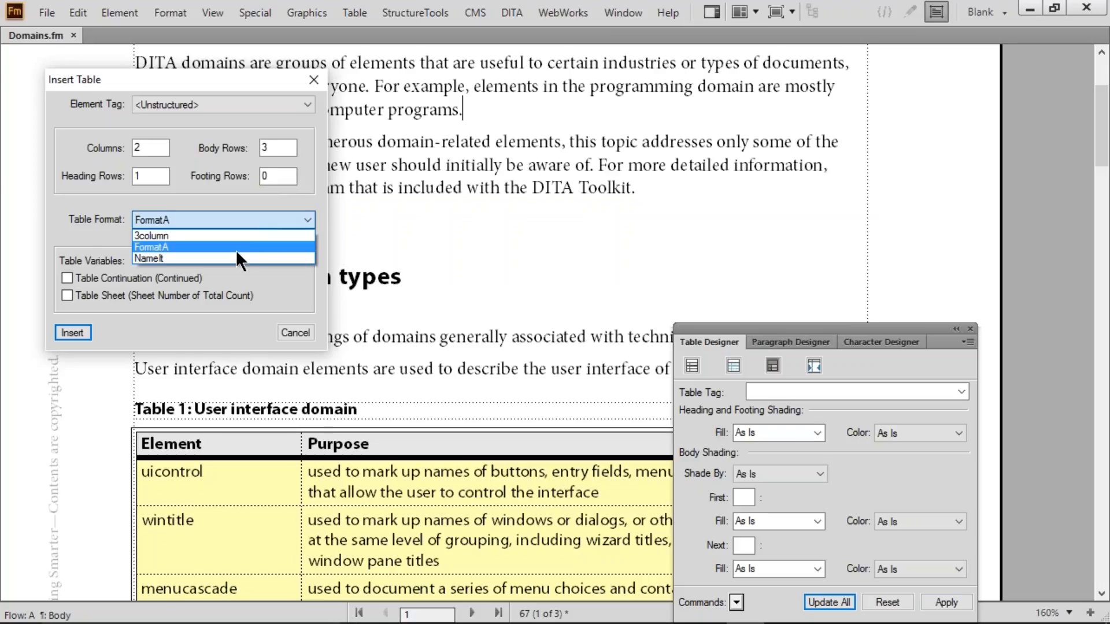
click(223, 260)
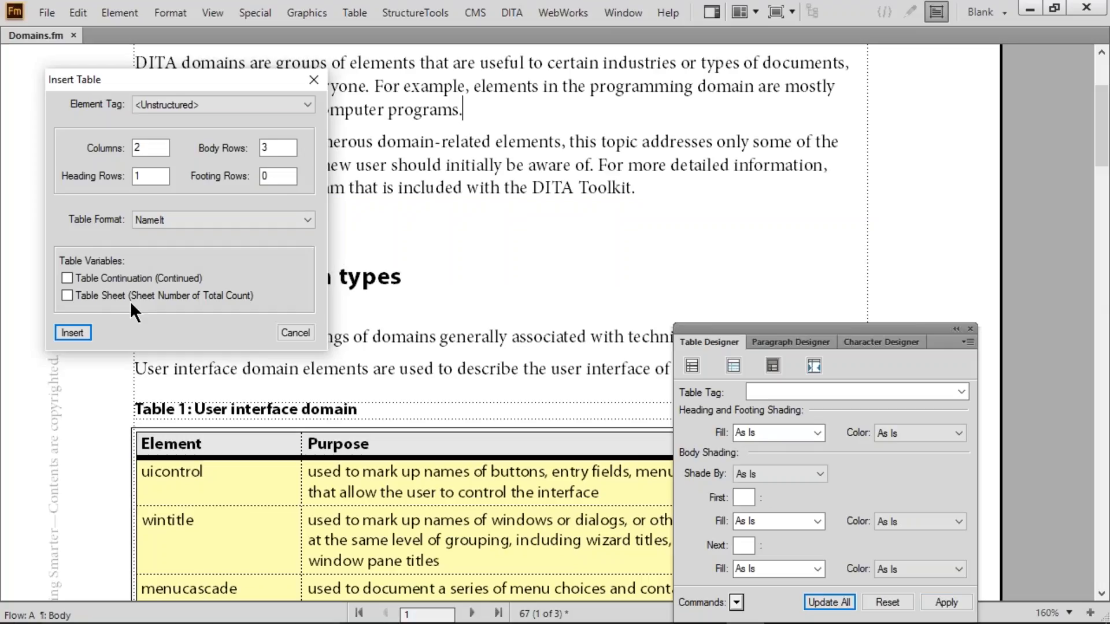
click(79, 333)
Step: Set the NameIt format's title position to Below Table and update all tables using it
click(358, 216)
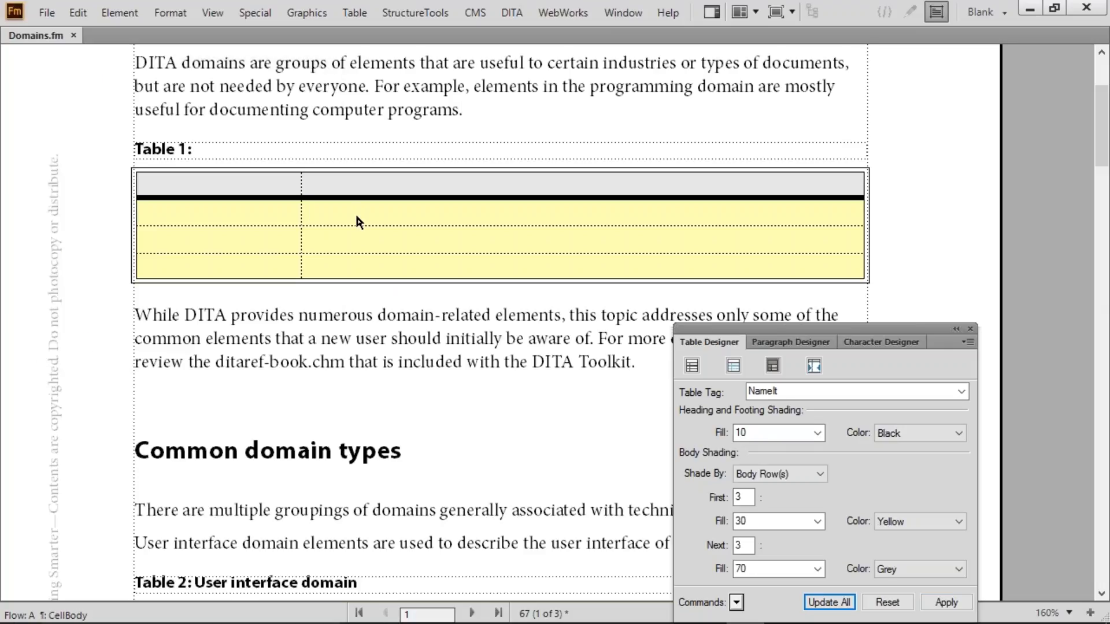
click(691, 367)
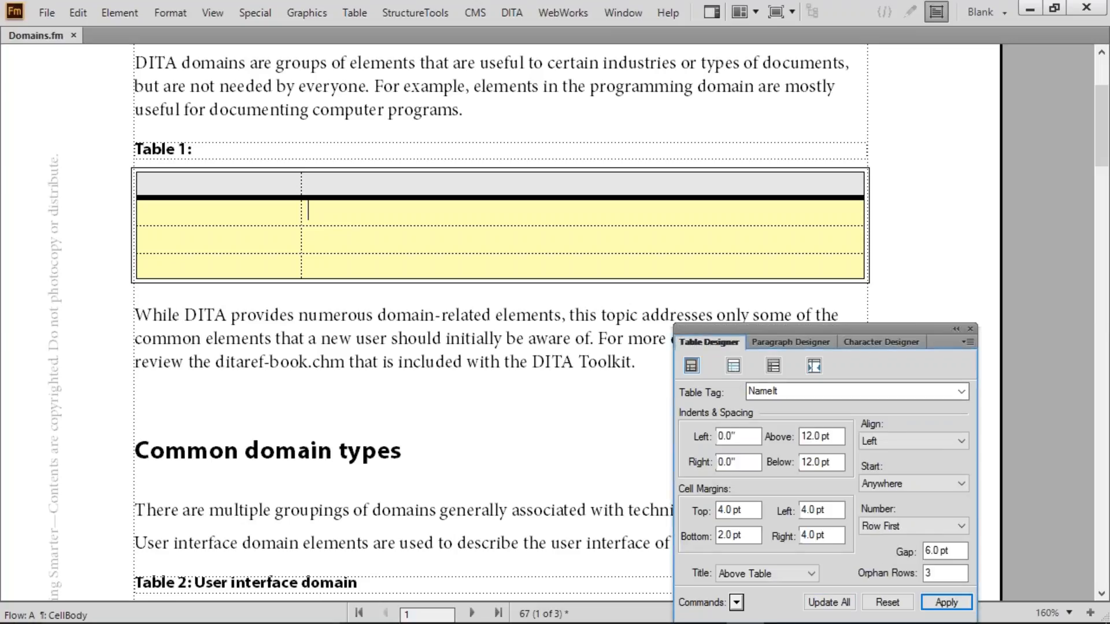
click(789, 570)
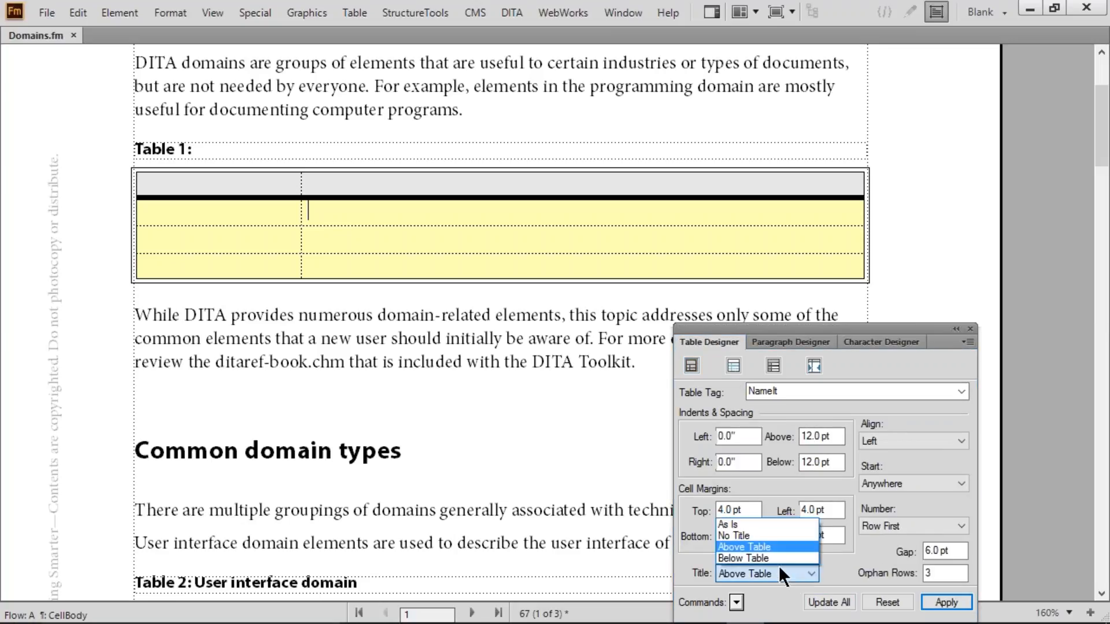
click(766, 556)
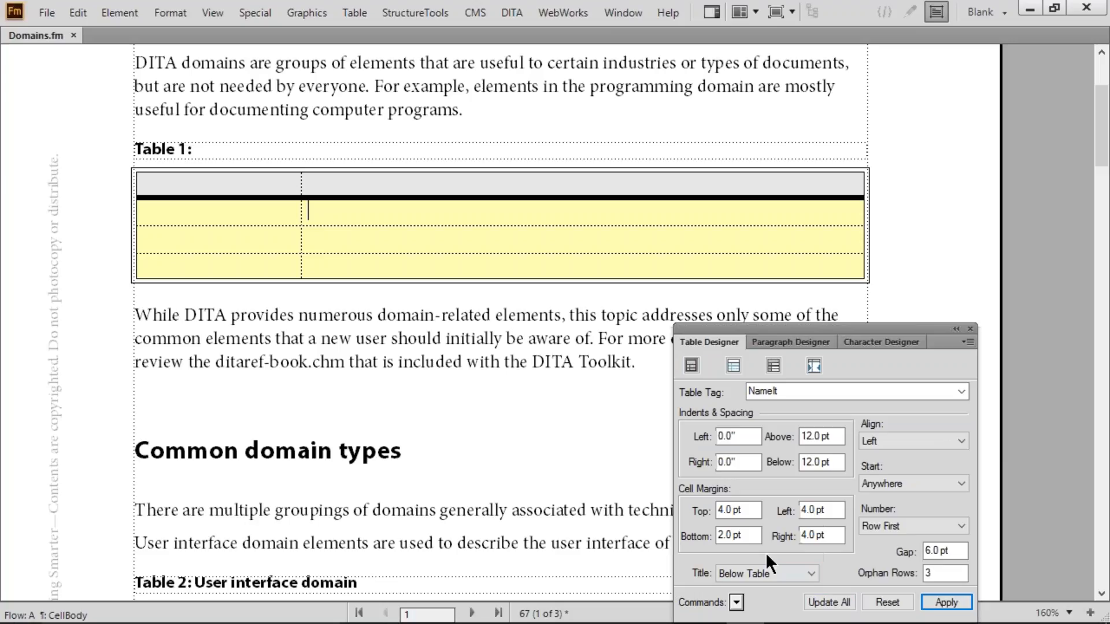
click(816, 599)
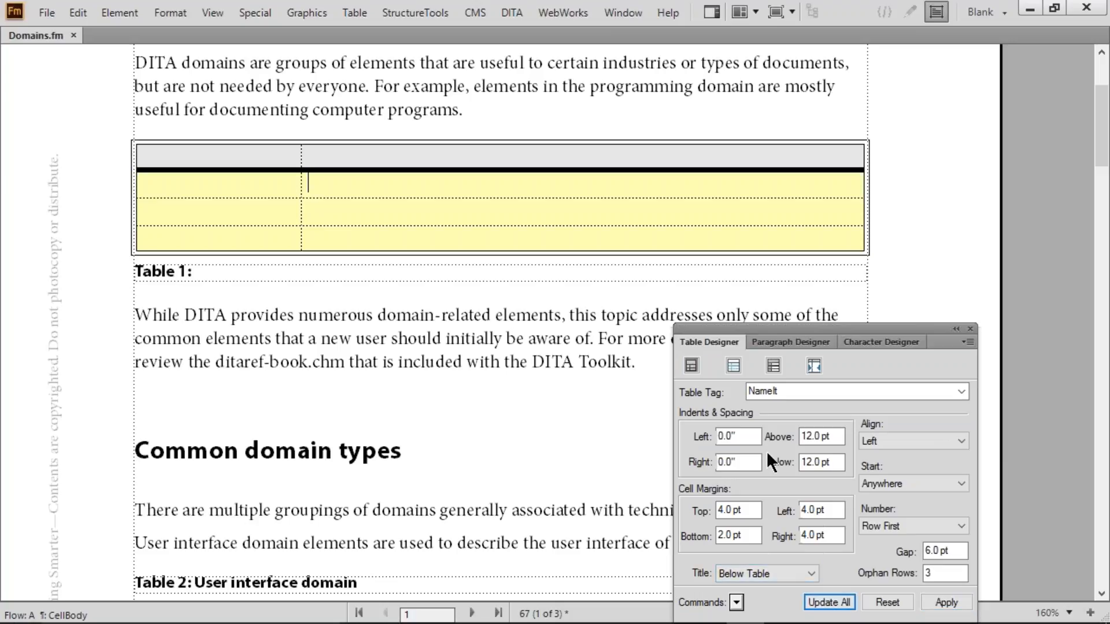
Step: Set the NameIt format's table alignment to Center and update all its tables
click(797, 436)
click(882, 436)
click(877, 480)
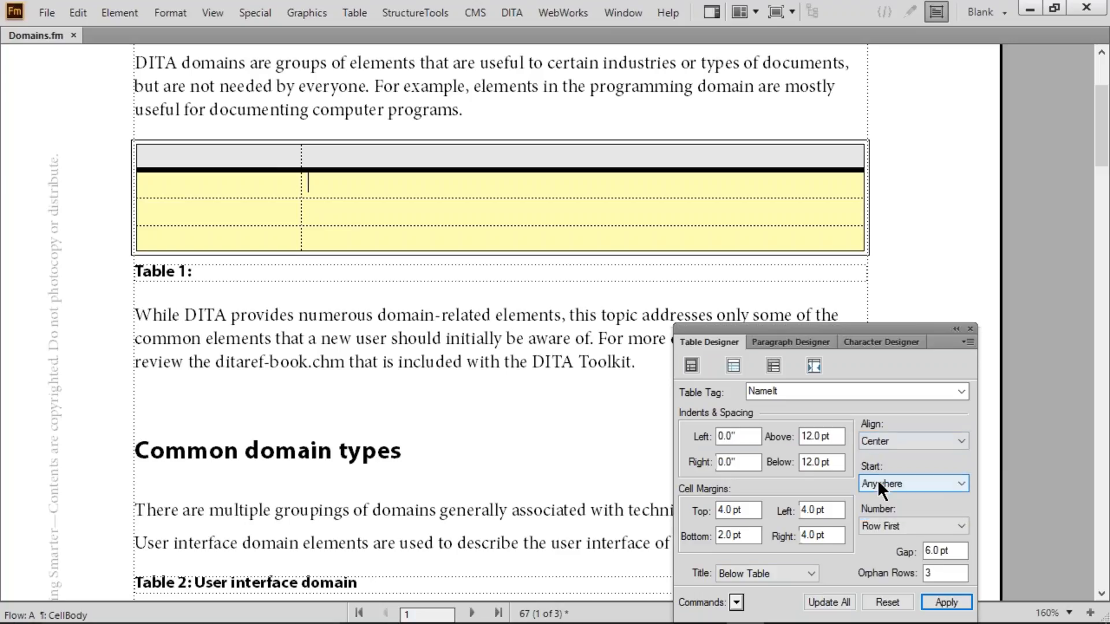
click(833, 601)
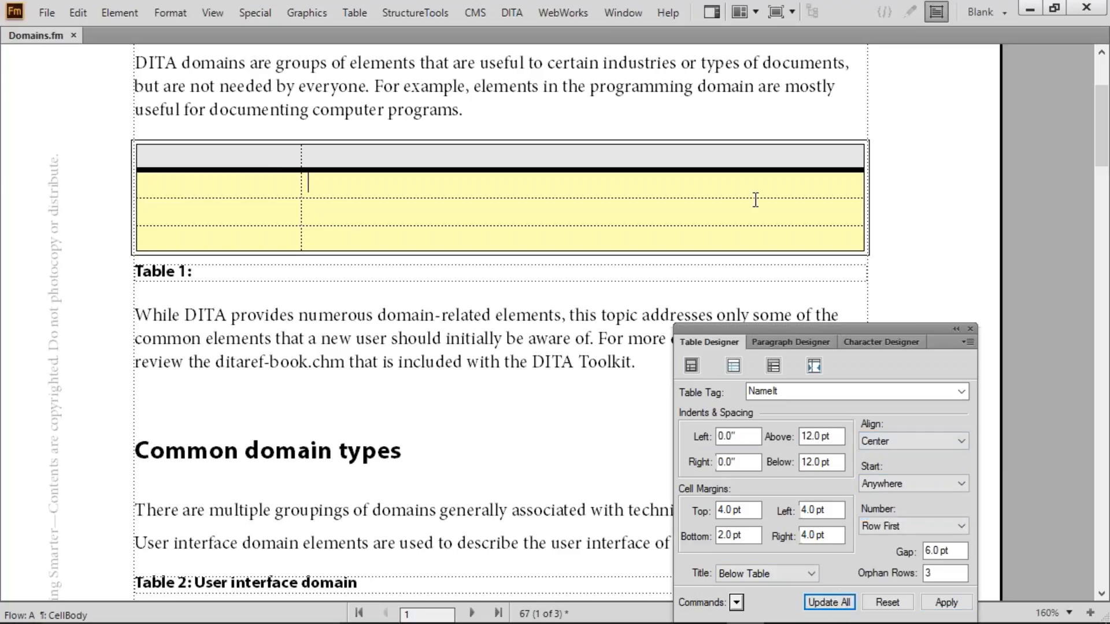
Step: Narrow the second column of the NameIt table to about twice the width of its first column
drag(755, 153, 757, 226)
drag(868, 216, 618, 214)
click(644, 220)
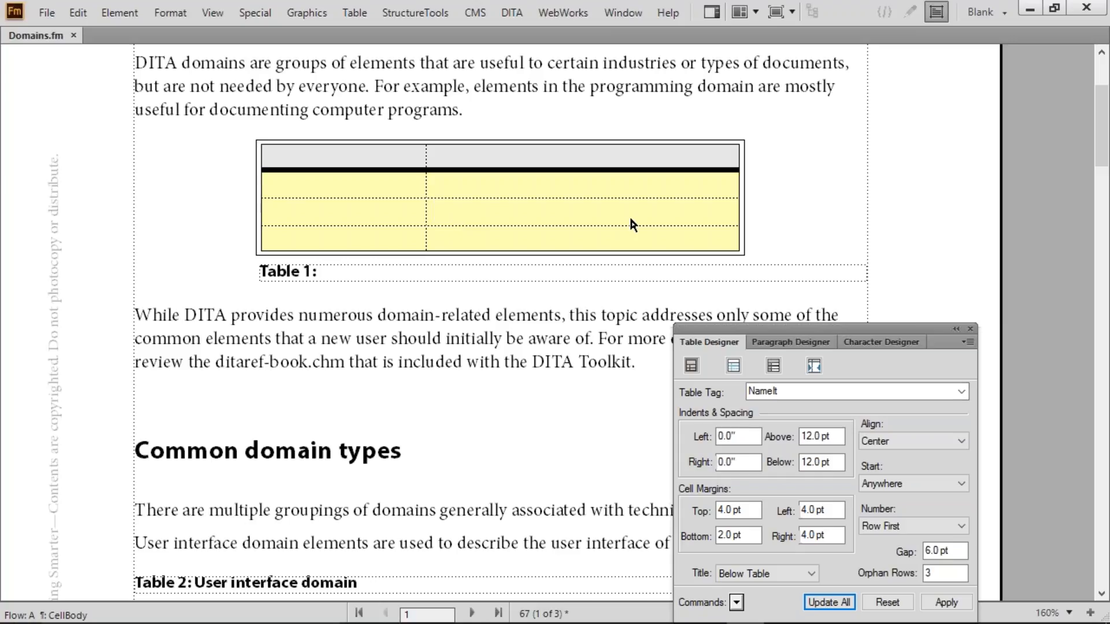
Step: Set the spacing below the NameIt table to 48 pt
drag(755, 437, 704, 461)
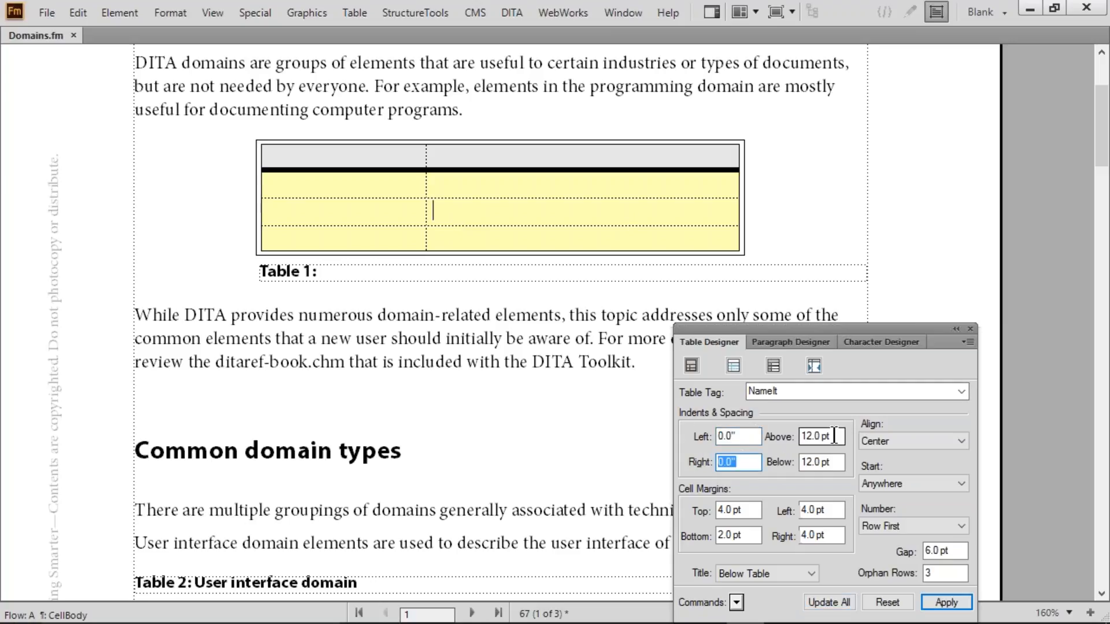
drag(834, 436, 780, 435)
drag(832, 462, 784, 461)
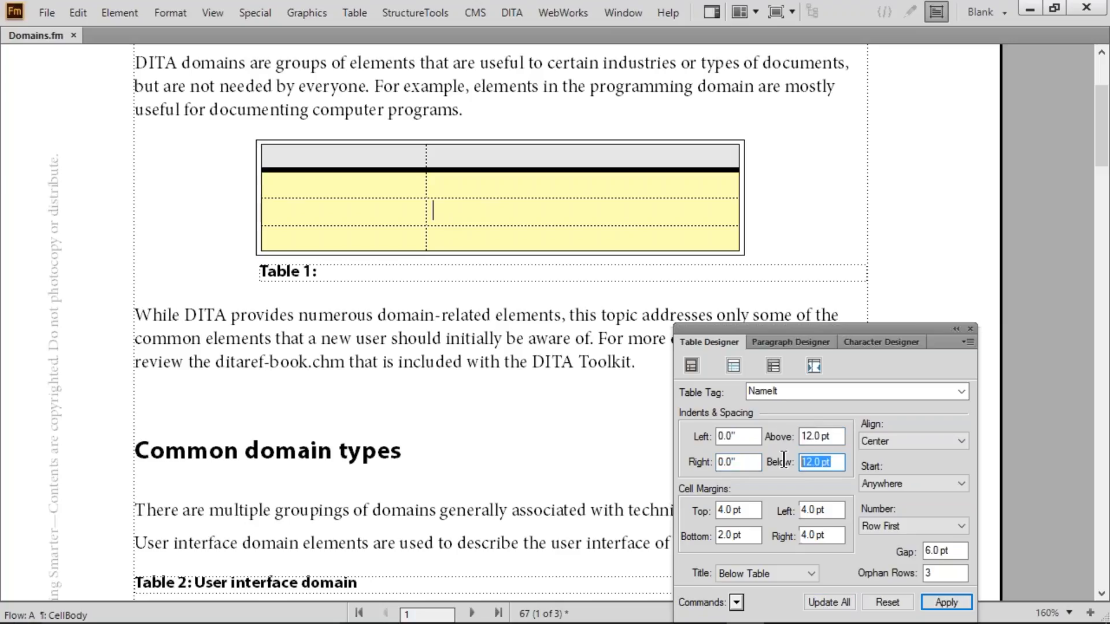
text(48)
Step: Set the NameIt cell margins to 12 pt top, left and right and 8 pt bottom, and update all its tables
drag(747, 511, 692, 515)
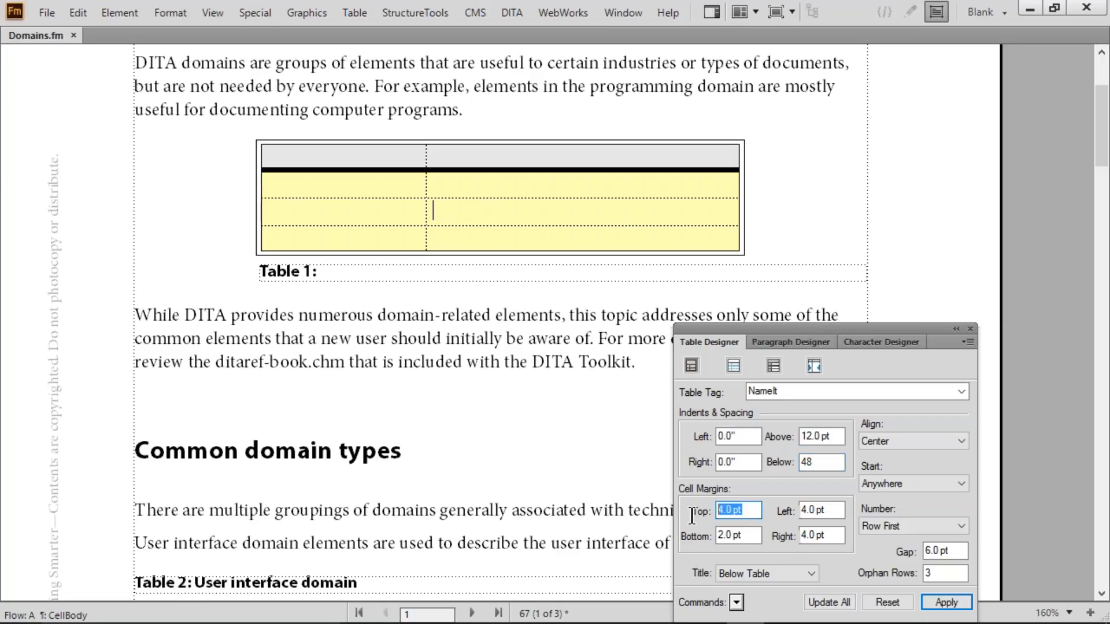
text(12)
key(Tab)
text(8)
key(Tab)
text(12)
key(Tab)
text(12)
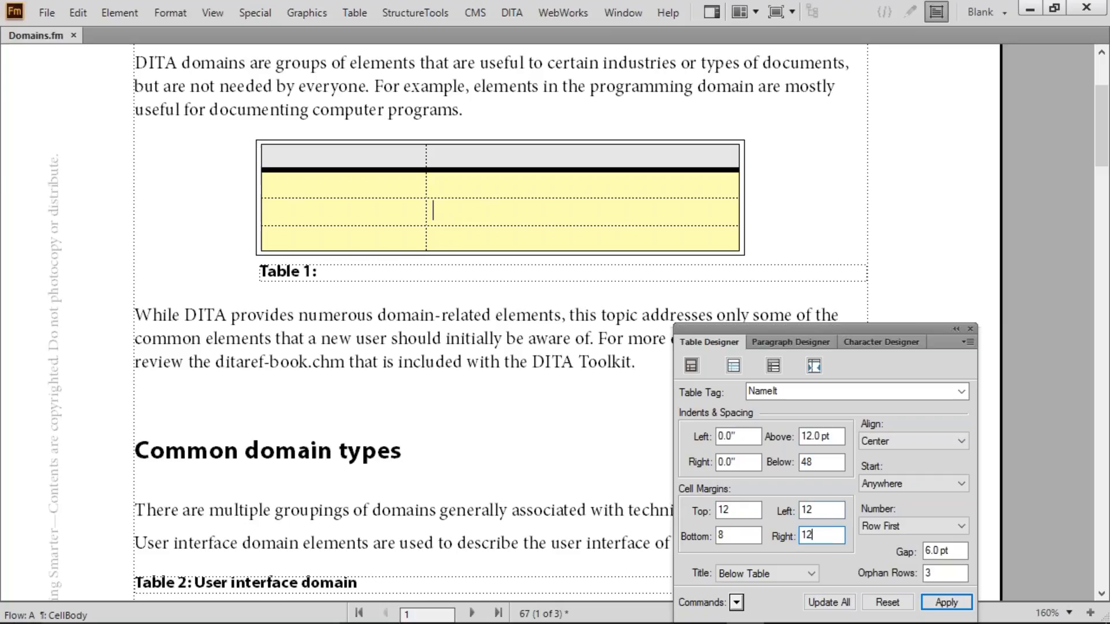
click(830, 603)
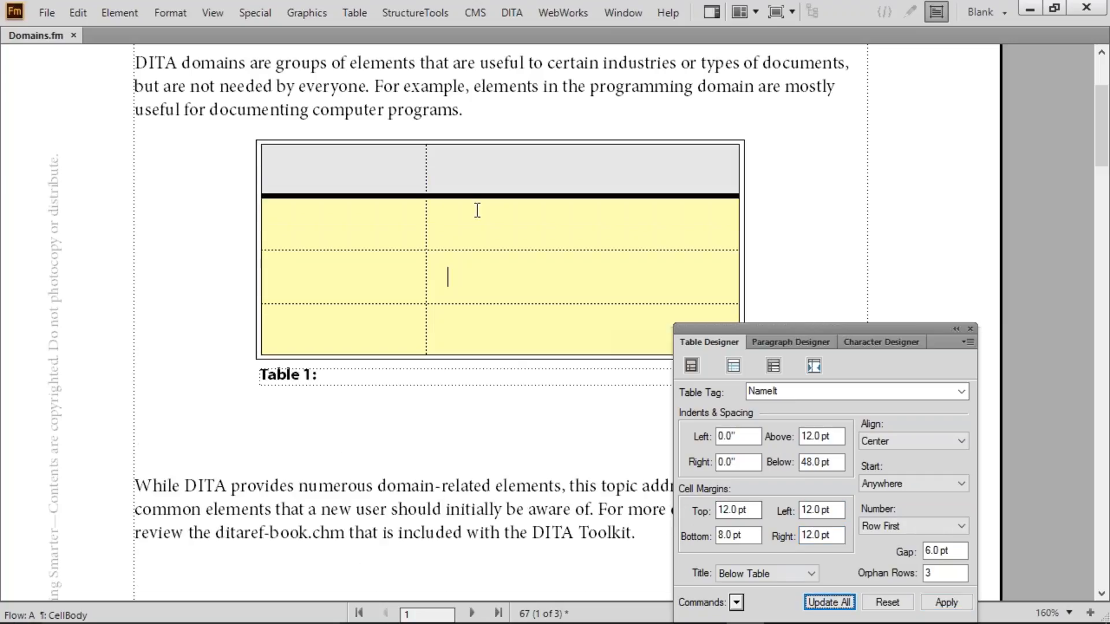
Step: Shade the NameIt table body by columns, with the first 1 column filled 3% Green, and update all its tables
click(734, 365)
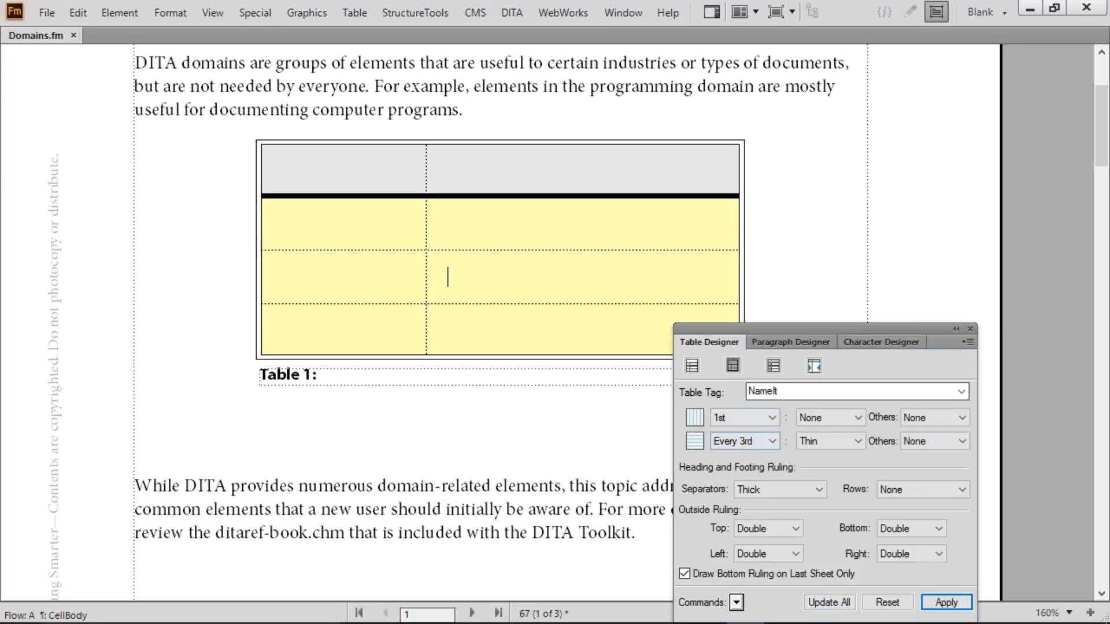
click(774, 367)
click(785, 474)
click(759, 512)
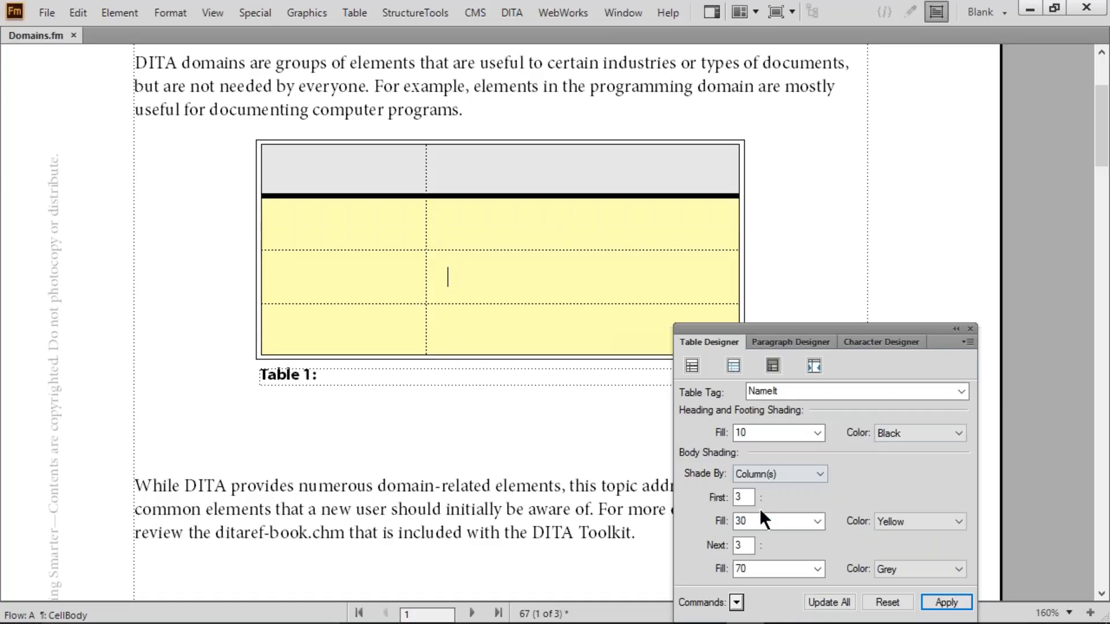
double_click(726, 499)
text(1)
click(817, 521)
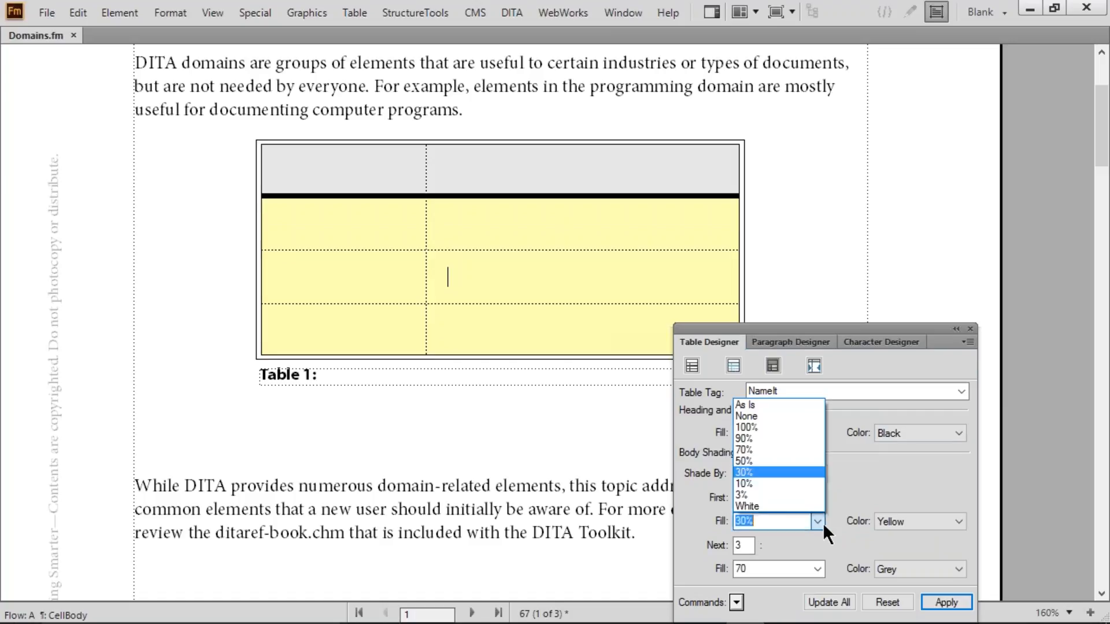
click(787, 496)
click(932, 526)
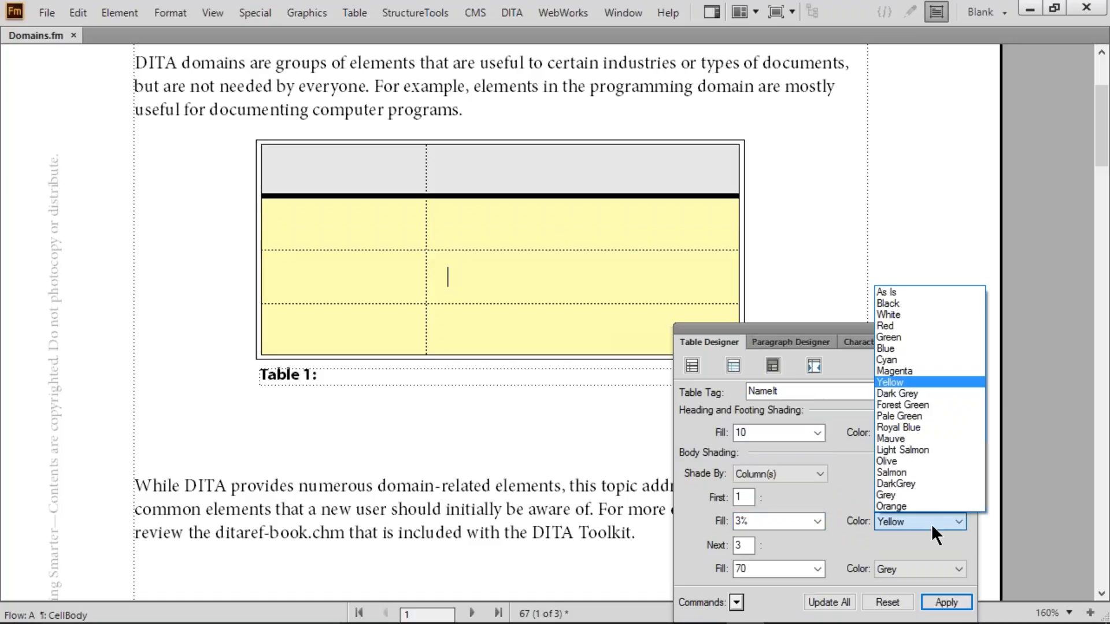
click(891, 345)
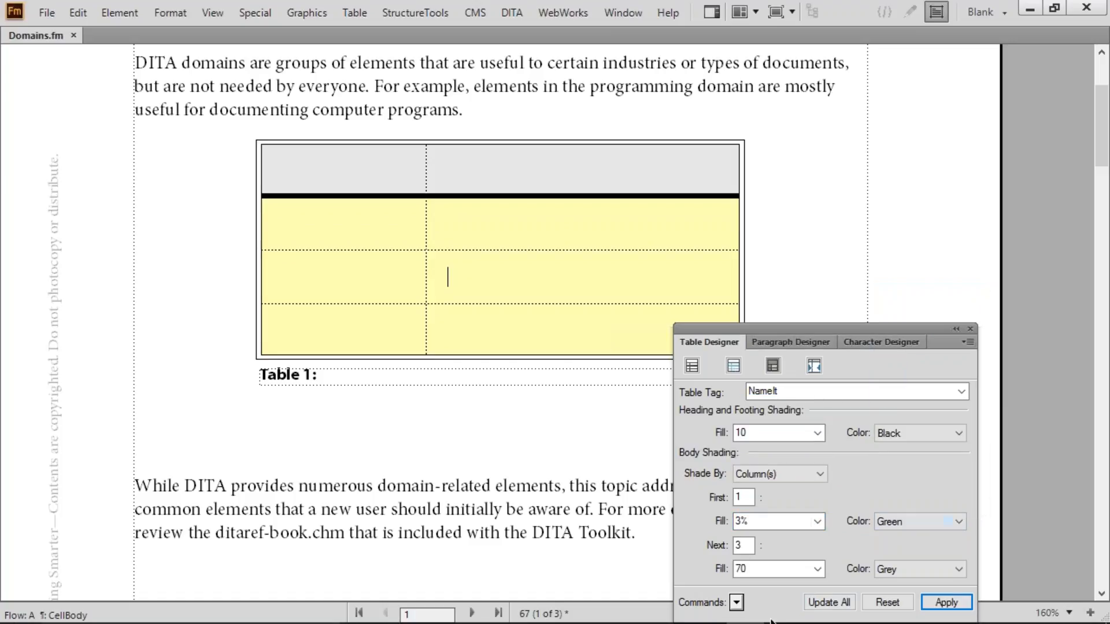
click(822, 603)
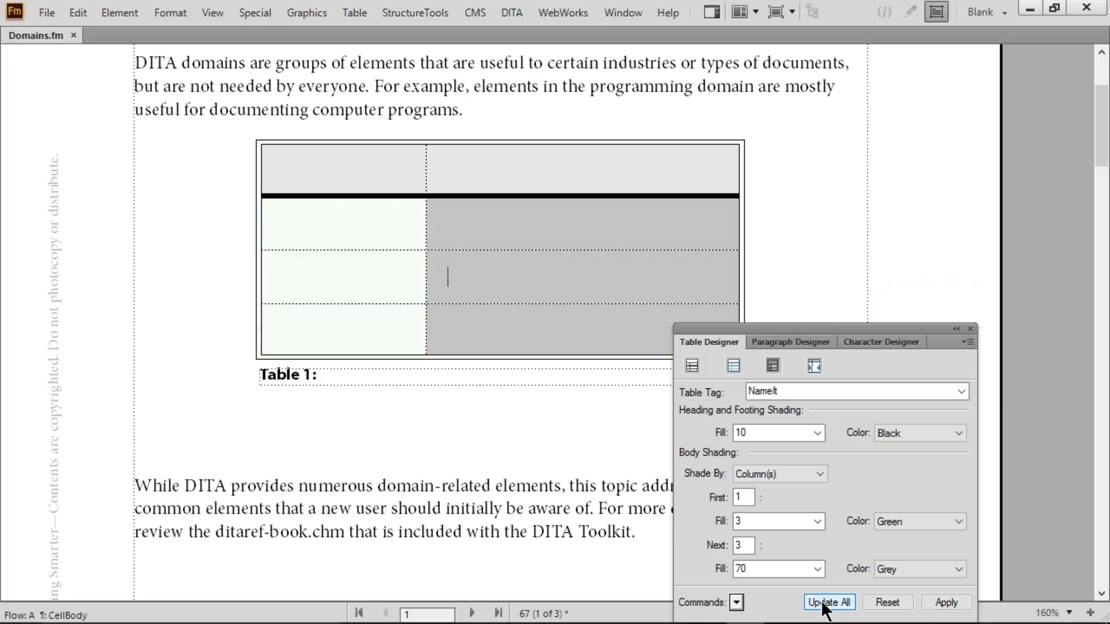
Step: Shade the next 1 column of the NameIt table body with 10% Red and update all its tables
double_click(742, 545)
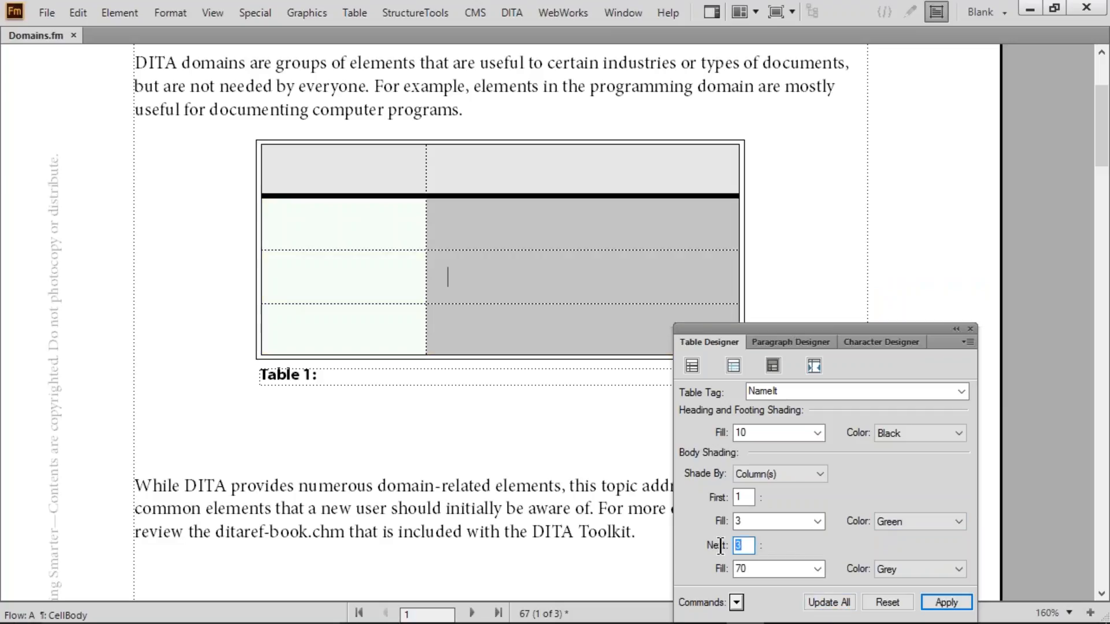
text(1)
click(817, 568)
click(792, 533)
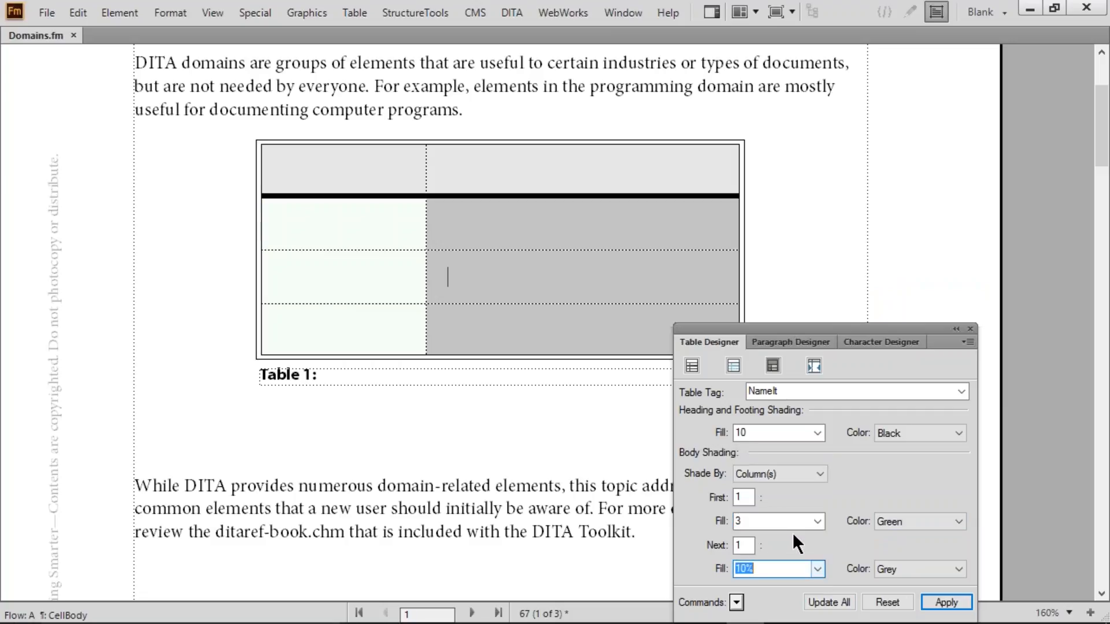
click(916, 576)
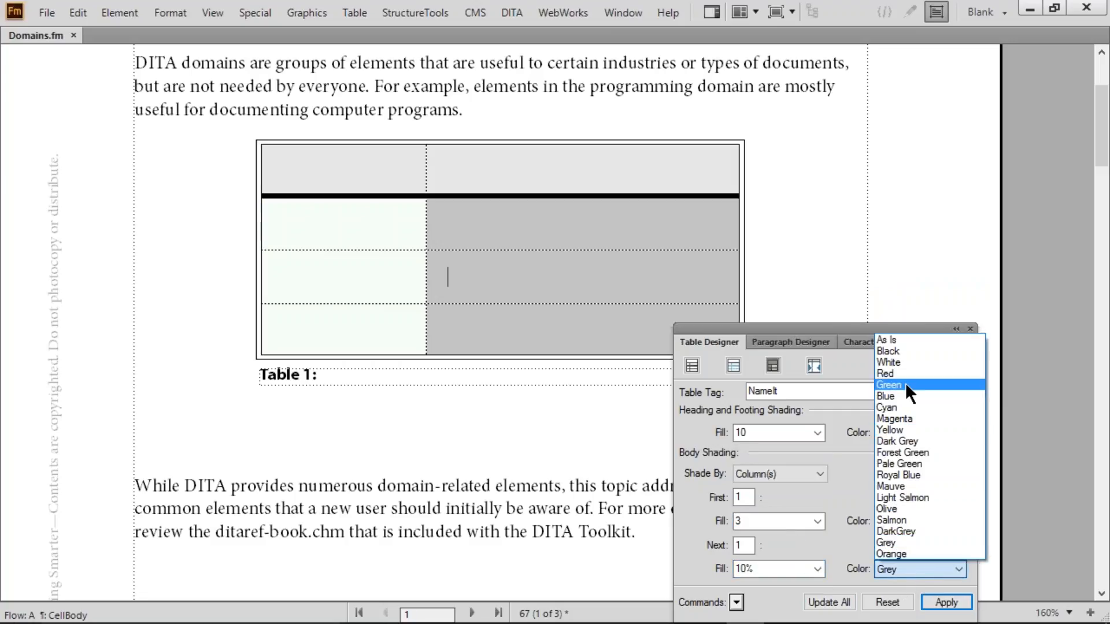
click(905, 377)
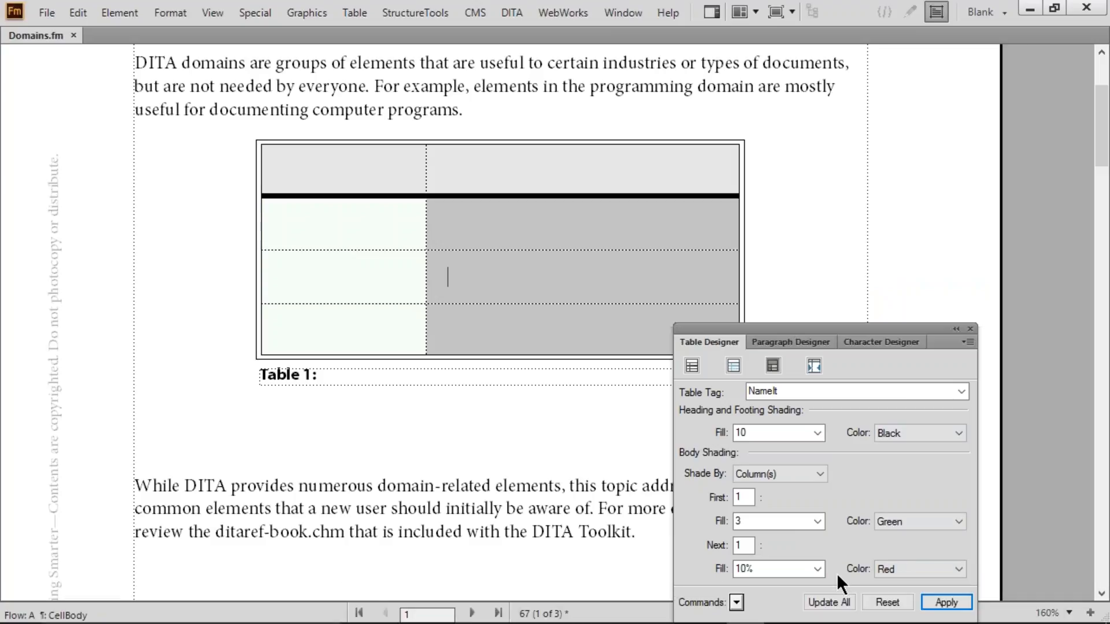
click(830, 601)
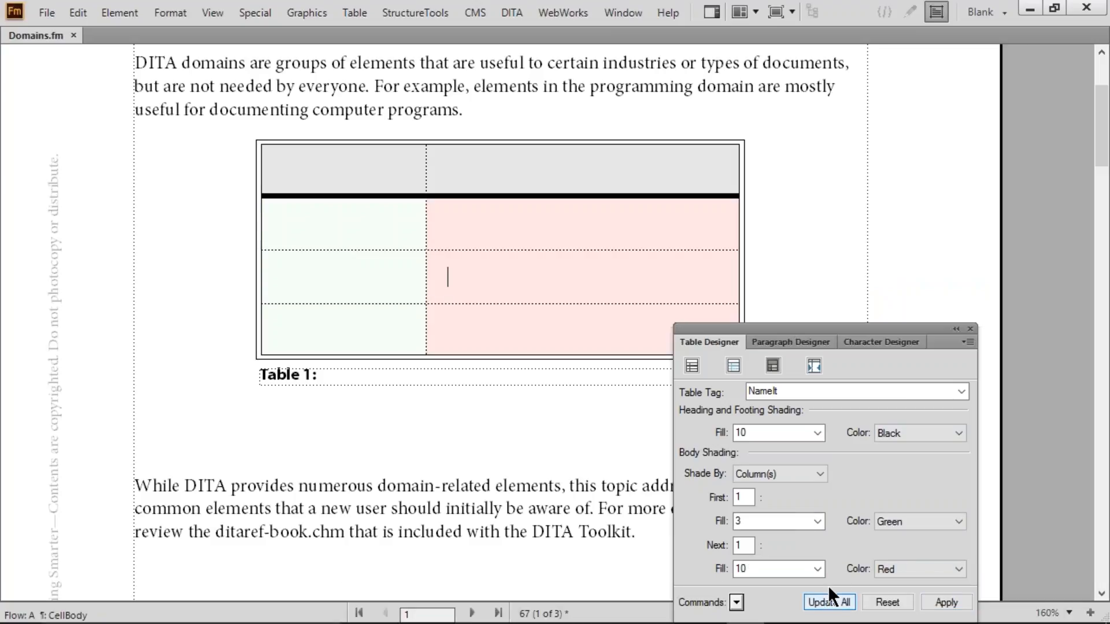
Step: Switch the NameIt body shading from columns to body rows and update all its tables
click(787, 470)
click(775, 496)
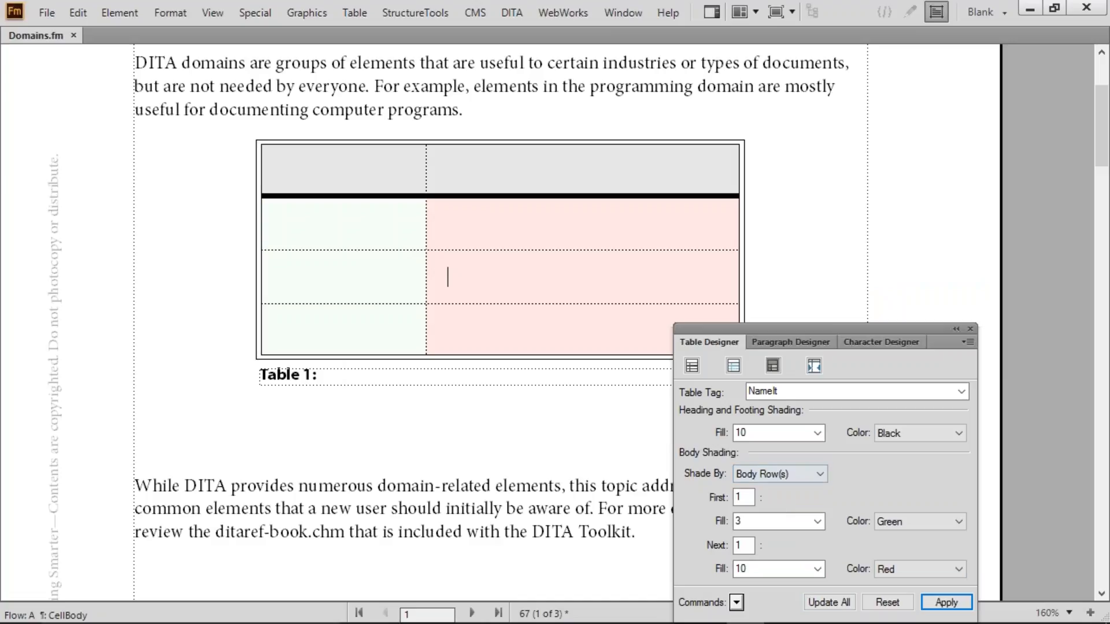
click(847, 603)
Step: Add three body rows to the NameIt table, starting below its second body row
click(367, 278)
key(ctrl+Return)
key(ctrl+Return)
key(ctrl+Return)
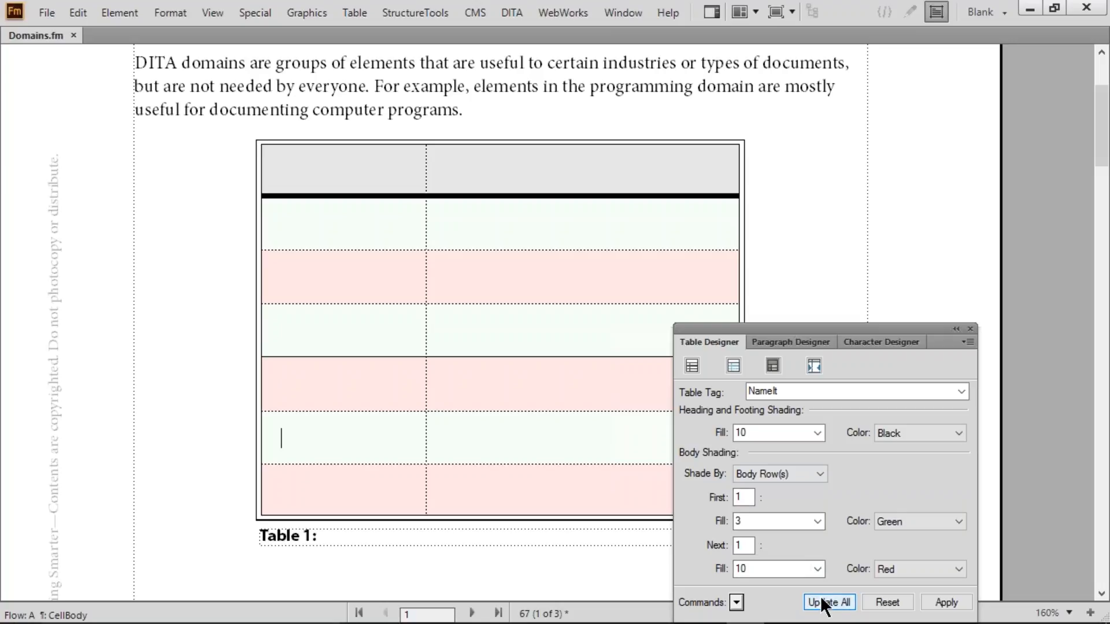
Step: Delete the whole NameIt table anchored at the end of the paragraph about DITA domains
click(570, 109)
key(shift+Down)
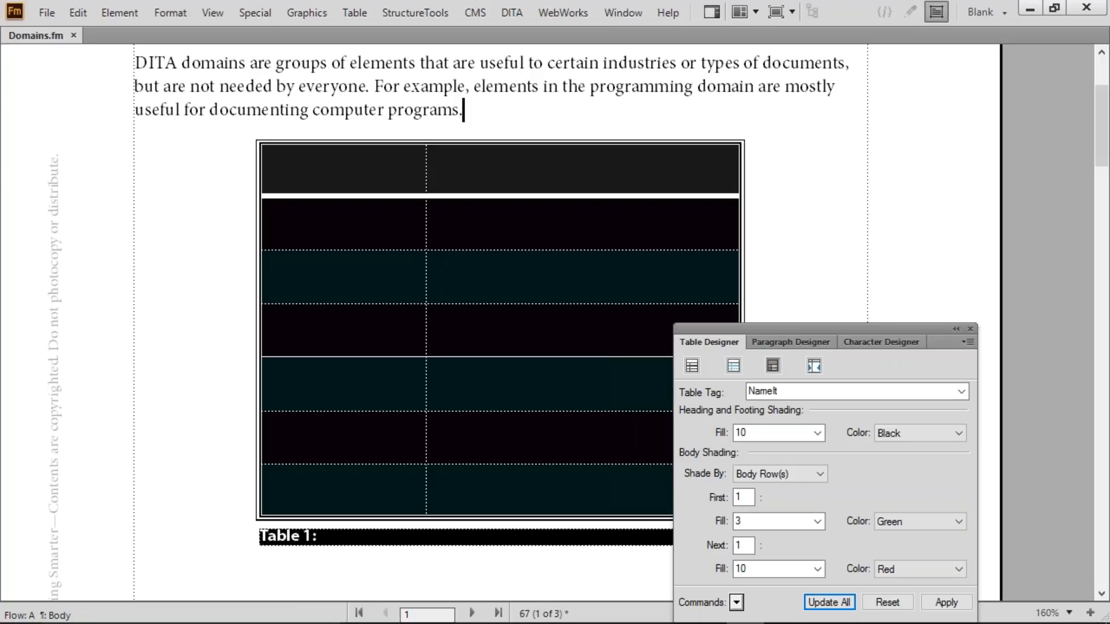
key(Delete)
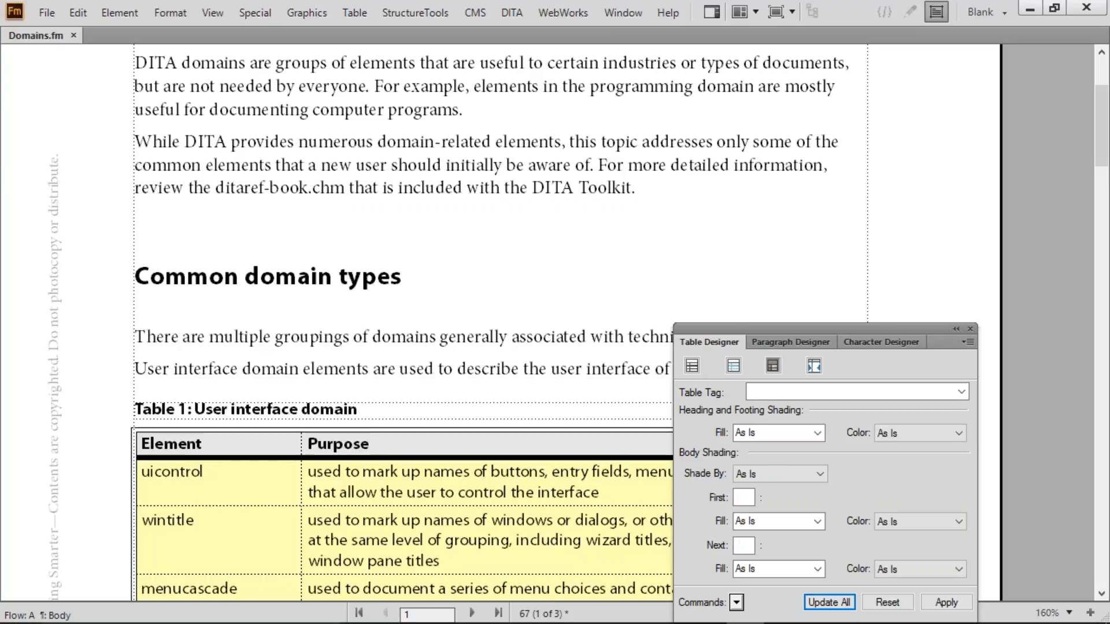
Step: Insert a 3column format table at the end of the DITA domains paragraph and delete it again
key(alt+t)
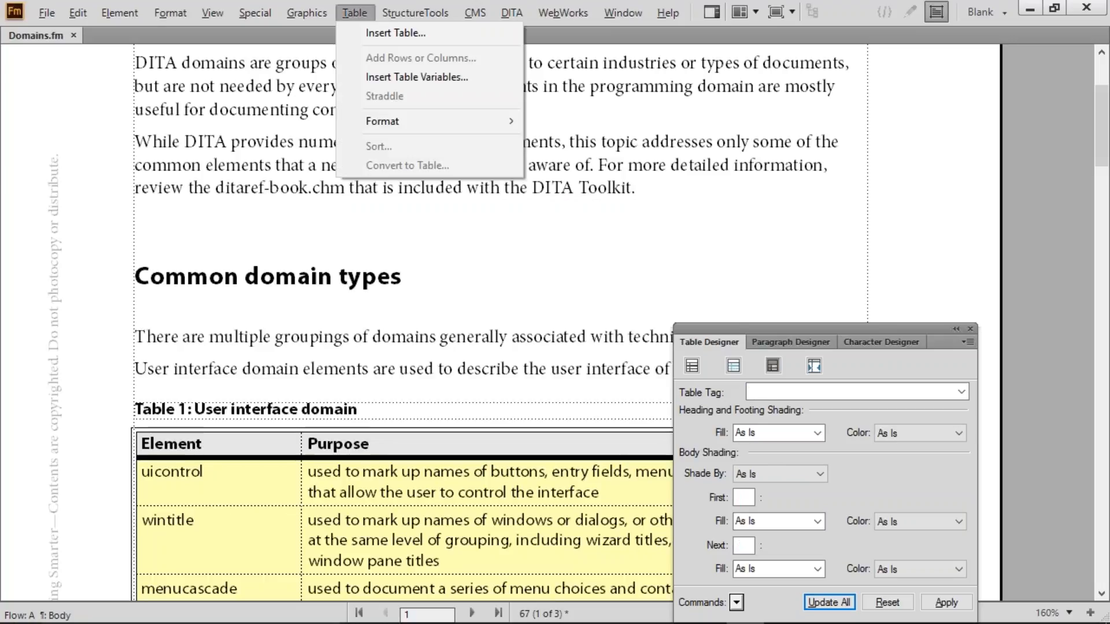
key(i)
click(303, 212)
click(252, 239)
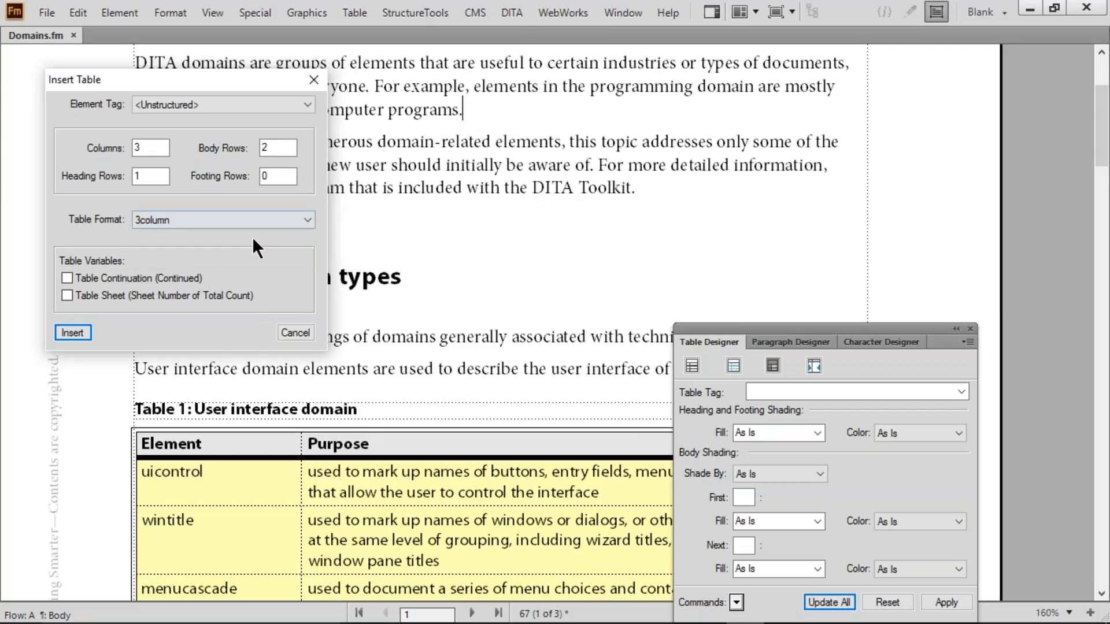
click(71, 333)
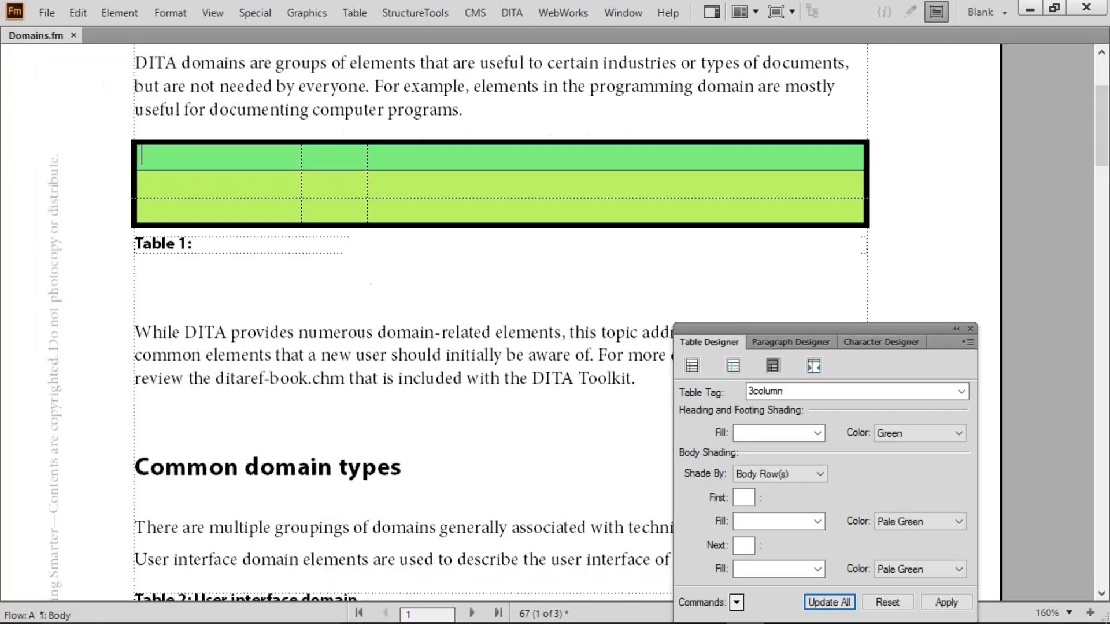
click(506, 118)
key(BackSpace)
key(BackSpace)
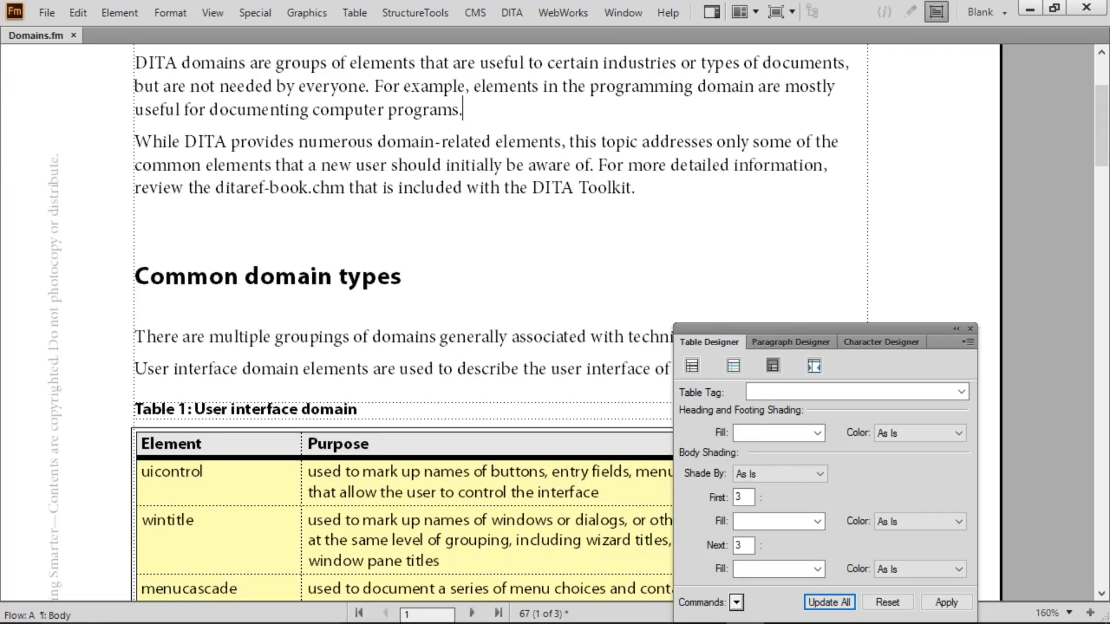
Step: Insert a FormatA table with its default rows and columns at the same place and undo the insertion
key(alt+t)
key(i)
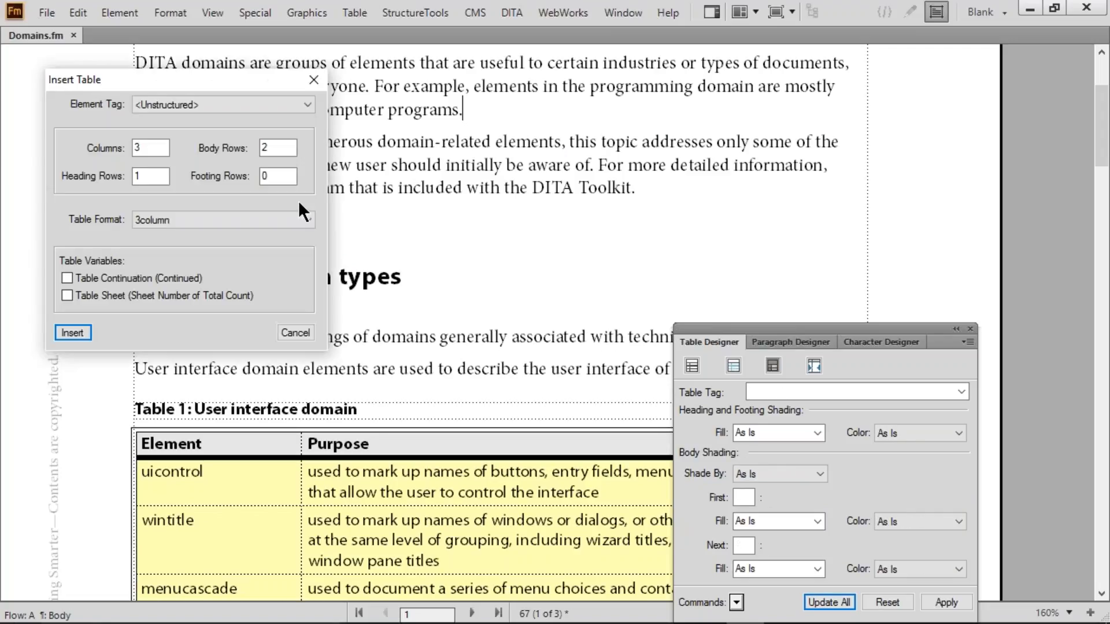
click(262, 224)
click(230, 243)
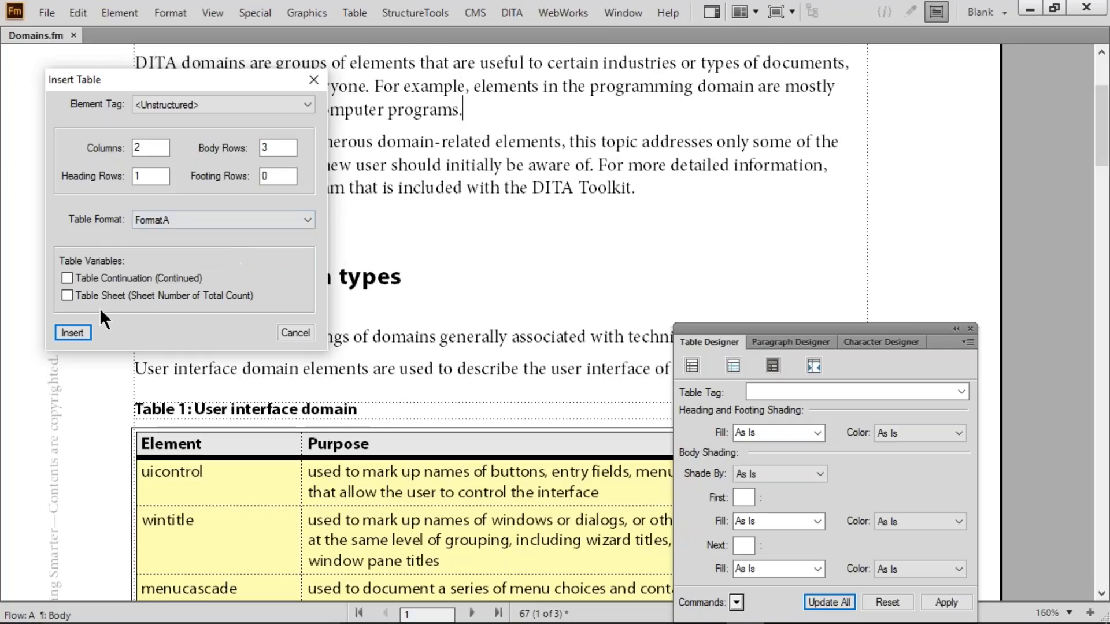
click(81, 327)
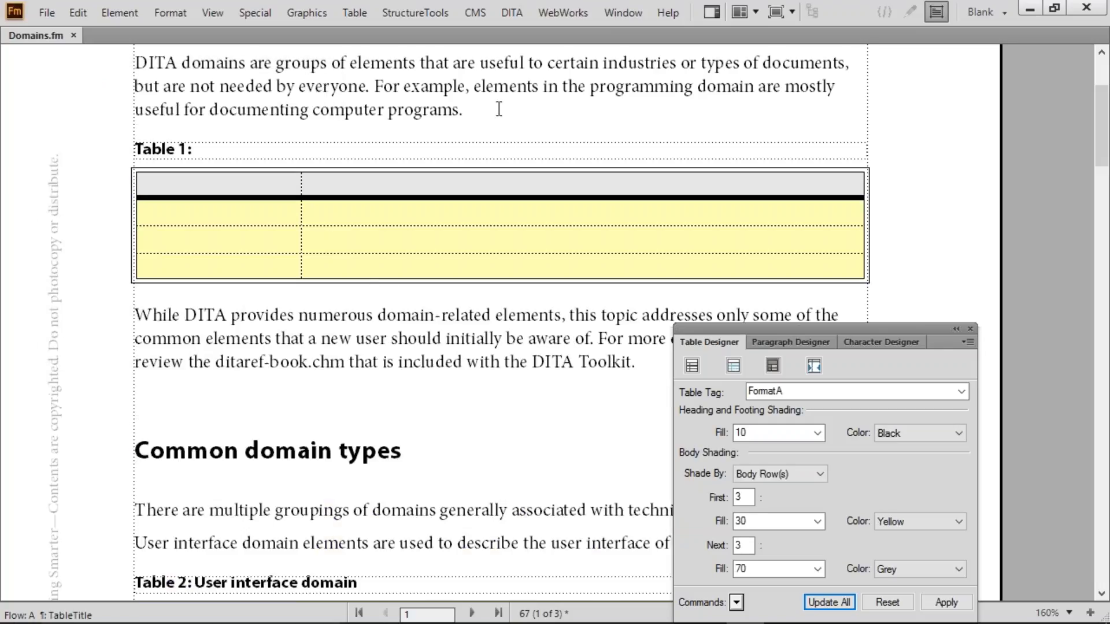
key(ctrl+z)
Step: Insert a NameIt table with its default rows and columns after the DITA domains paragraph and undo the insertion
key(alt+t)
key(i)
click(240, 213)
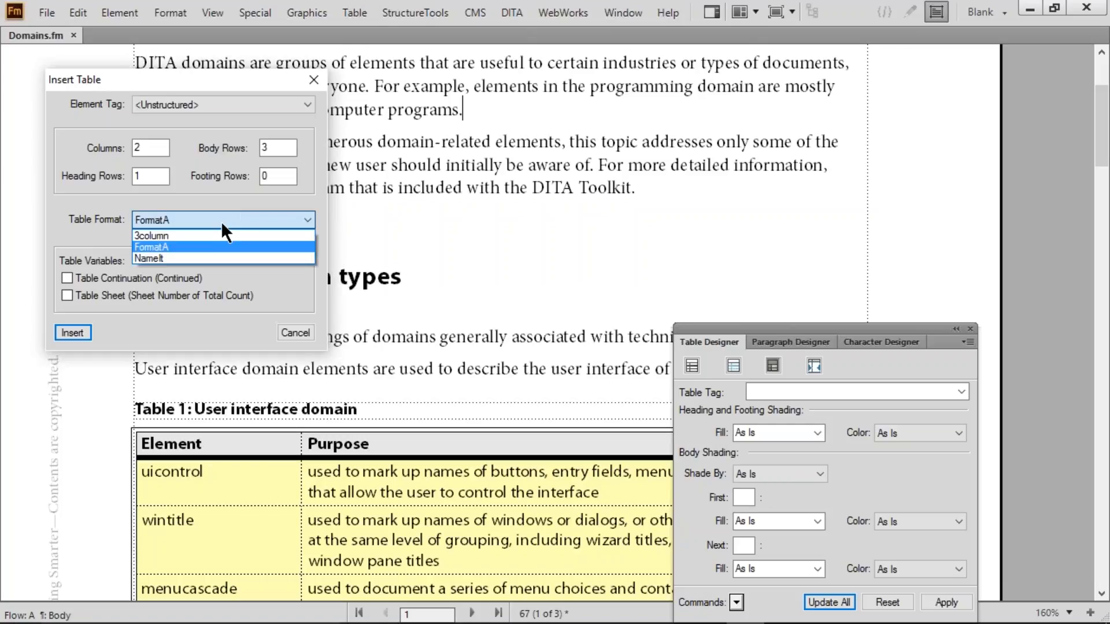
click(189, 257)
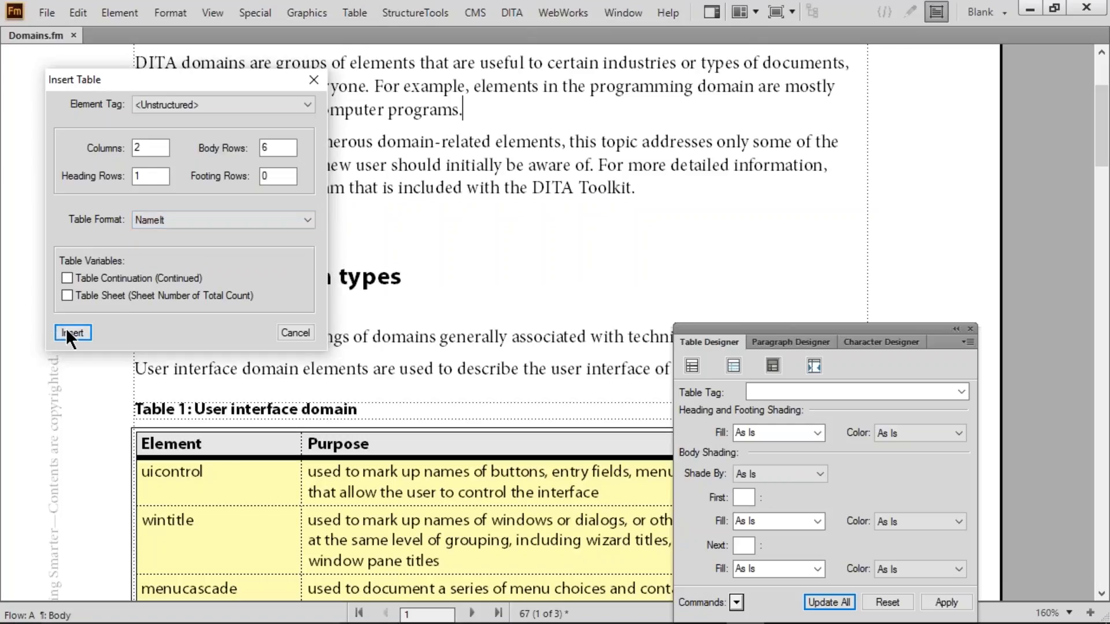
click(69, 333)
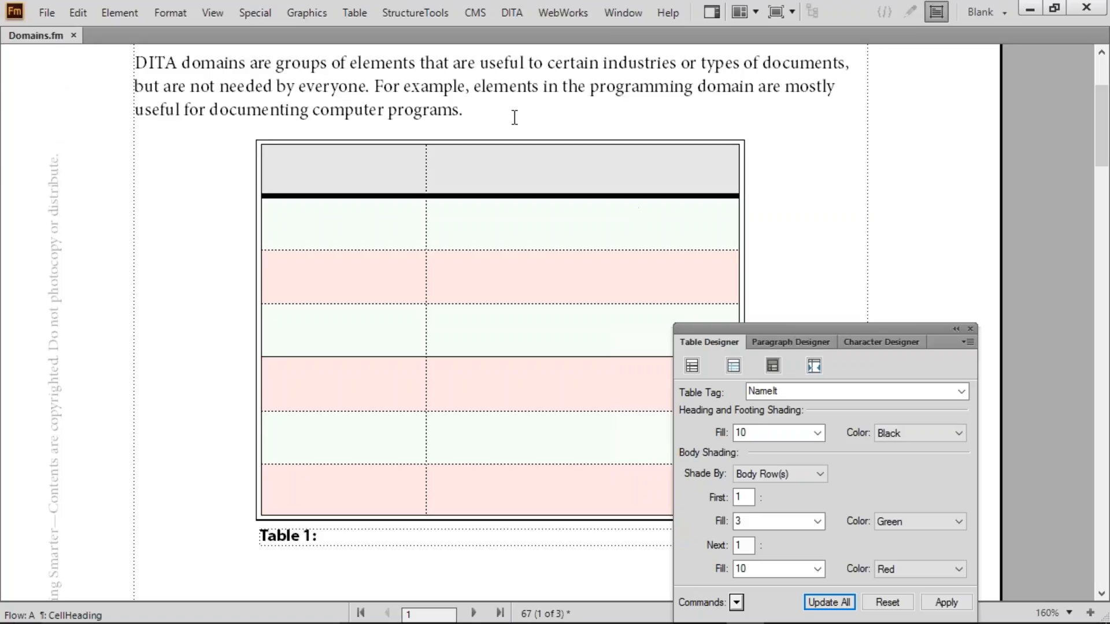
key(ctrl+z)
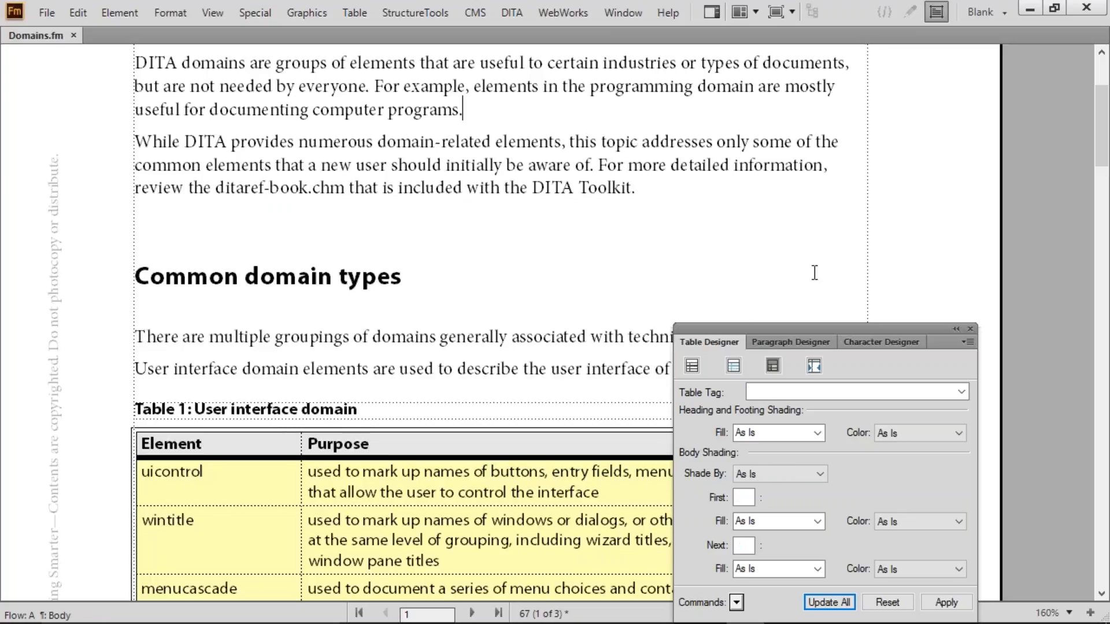